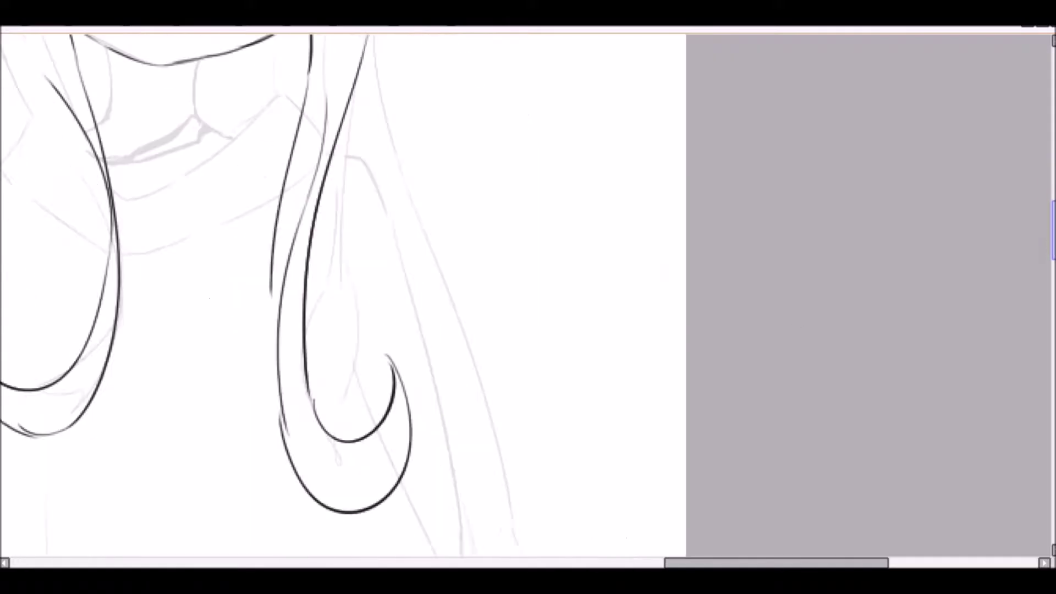
- Undo the last strokes on the curled hair lock on the hanging arm's side
{"action": "mouse_move", "coordinate": [283, 295]}
{"action": "left_mouse_down"}
{"action": "mouse_move", "coordinate": [314, 106]}
{"action": "mouse_move", "coordinate": [280, 221]}
{"action": "mouse_move", "coordinate": [278, 385]}
{"action": "left_mouse_up"}
{"action": "key", "text": "ctrl+z"}
{"action": "key", "text": "ctrl+z"}
{"action": "scroll", "coordinate": [302, 292], "scroll_direction": "down", "scroll_amount": 1}
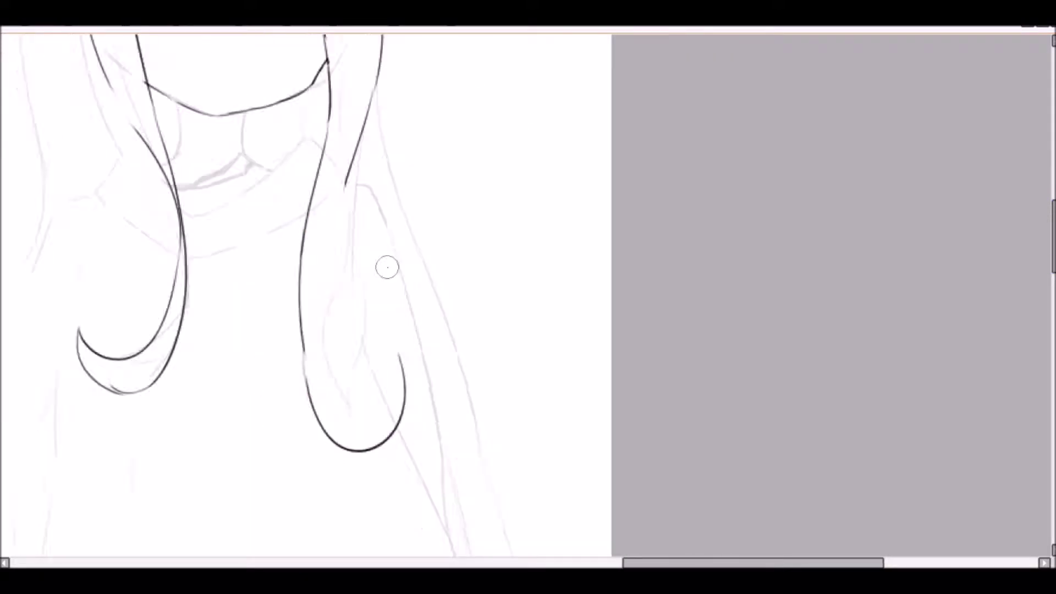
- Ink the inner curve of that hair lock down to its curled tip, forming a crescent at the end
{"action": "scroll", "coordinate": [403, 266], "scroll_direction": "left", "scroll_amount": 10}
{"action": "scroll", "coordinate": [808, 244], "scroll_direction": "up", "scroll_amount": 2}
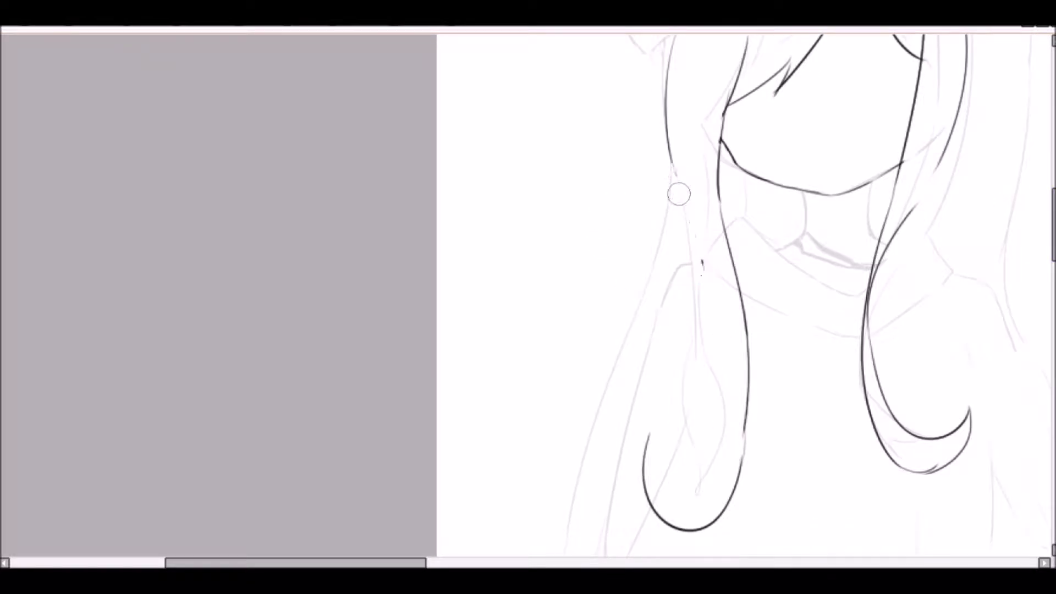
{"action": "left_click_drag", "start_coordinate": [649, 426], "coordinate": [737, 410]}
{"action": "left_click_drag", "start_coordinate": [738, 318], "coordinate": [739, 408]}
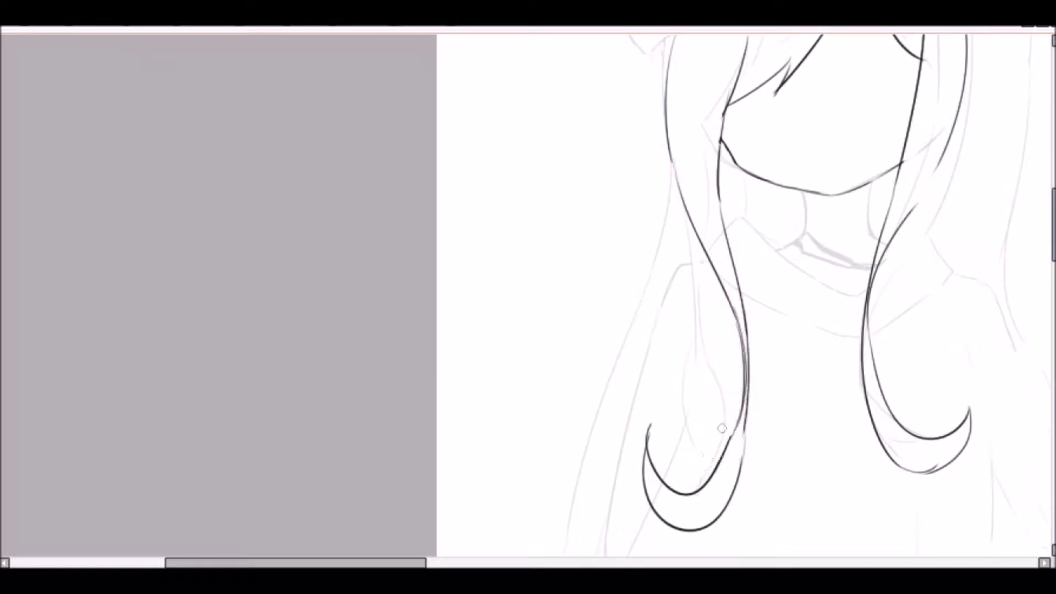
{"action": "key", "text": "ctrl+z"}
- Ink both sides of the neck from the jaw down towards the collar
{"action": "scroll", "coordinate": [715, 455], "scroll_direction": "down", "scroll_amount": 2}
{"action": "scroll", "coordinate": [744, 243], "scroll_direction": "up", "scroll_amount": 4}
{"action": "mouse_move", "coordinate": [744, 243]}
{"action": "left_mouse_down"}
{"action": "mouse_move", "coordinate": [754, 301]}
{"action": "mouse_move", "coordinate": [692, 398]}
{"action": "left_mouse_up"}
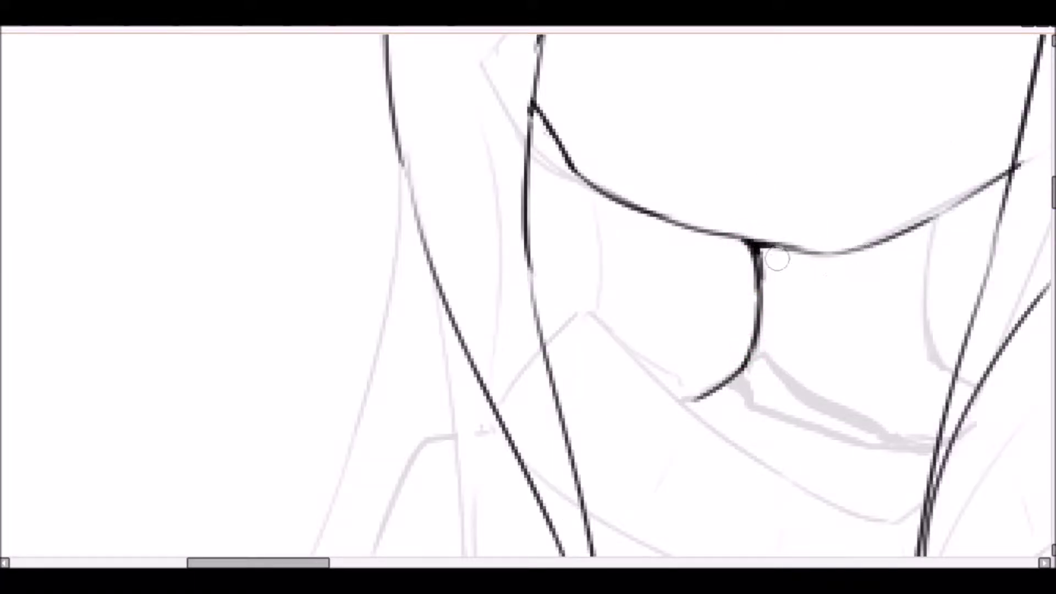
{"action": "left_click_drag", "start_coordinate": [927, 269], "coordinate": [954, 373]}
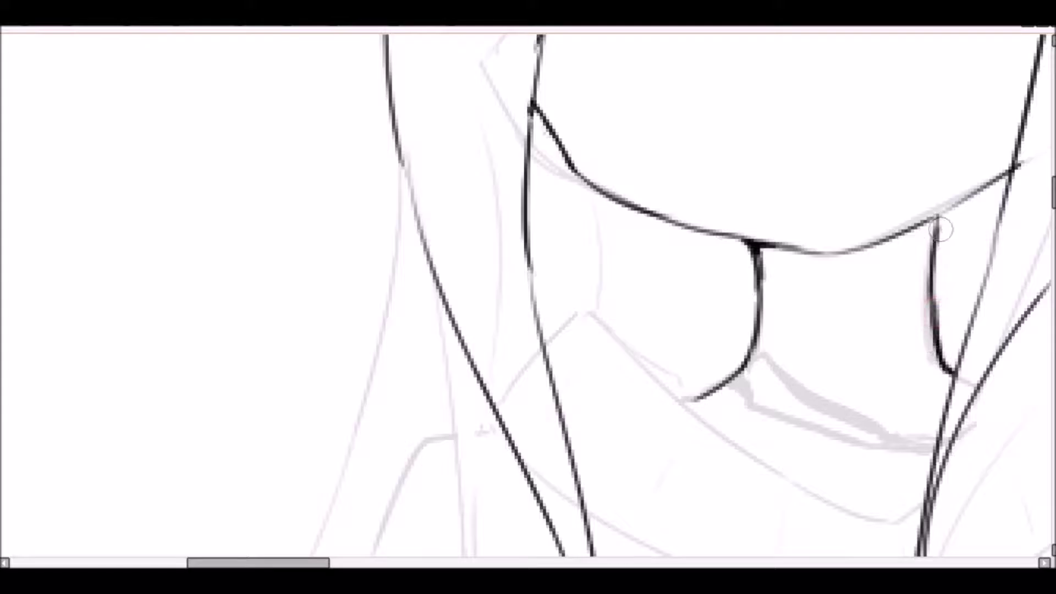
{"action": "scroll", "coordinate": [935, 234], "scroll_direction": "down", "scroll_amount": 2}
{"action": "key", "text": "h"}
{"action": "scroll", "coordinate": [144, 313], "scroll_direction": "up", "scroll_amount": 3}
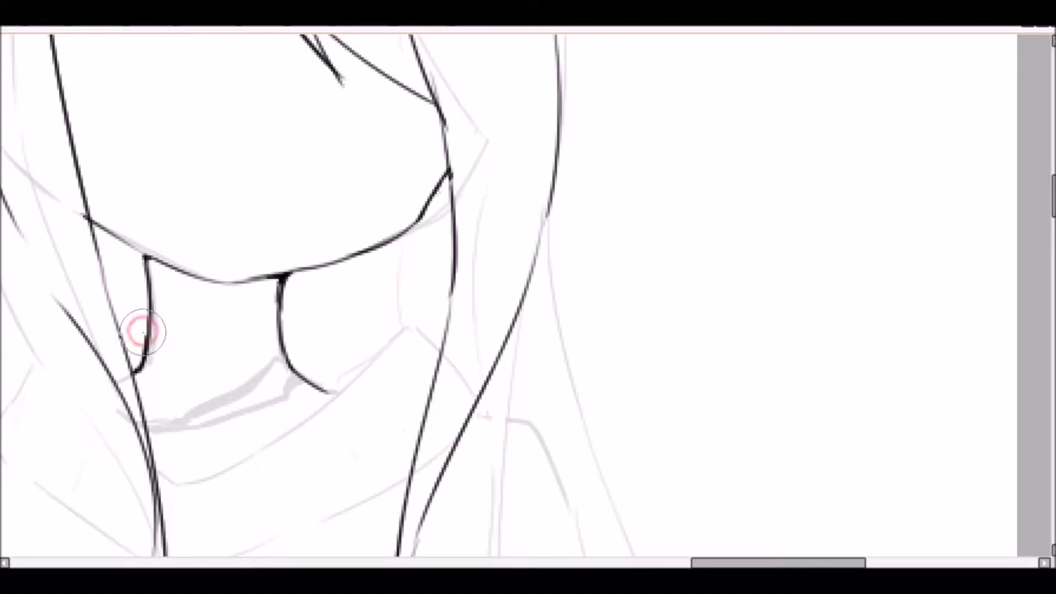
- Ink the upper edge of the turtleneck collar and its first fold lines over the sketch
{"action": "scroll", "coordinate": [140, 330], "scroll_direction": "down", "scroll_amount": 2}
{"action": "key", "text": "h"}
{"action": "scroll", "coordinate": [568, 357], "scroll_direction": "up", "scroll_amount": 2}
{"action": "scroll", "coordinate": [568, 357], "scroll_direction": "up", "scroll_amount": 1}
{"action": "mouse_move", "coordinate": [496, 315]}
{"action": "left_mouse_down"}
{"action": "mouse_move", "coordinate": [547, 279]}
{"action": "mouse_move", "coordinate": [532, 272]}
{"action": "mouse_move", "coordinate": [579, 288]}
{"action": "mouse_move", "coordinate": [706, 380]}
{"action": "left_mouse_up"}
{"action": "scroll", "coordinate": [537, 295], "scroll_direction": "up", "scroll_amount": 2}
{"action": "scroll", "coordinate": [820, 353], "scroll_direction": "up", "scroll_amount": 1}
{"action": "left_click_drag", "start_coordinate": [819, 353], "coordinate": [492, 251]}
{"action": "mouse_move", "coordinate": [372, 278]}
{"action": "left_mouse_down"}
{"action": "mouse_move", "coordinate": [498, 388]}
{"action": "mouse_move", "coordinate": [679, 448]}
{"action": "mouse_move", "coordinate": [712, 434]}
{"action": "left_mouse_up"}
{"action": "left_click_drag", "start_coordinate": [228, 209], "coordinate": [168, 273]}
{"action": "left_click_drag", "start_coordinate": [374, 319], "coordinate": [315, 467]}
{"action": "left_click_drag", "start_coordinate": [531, 432], "coordinate": [520, 542]}
- Ink the collar's lower edge and its outer corner on the raised arm's side
{"action": "scroll", "coordinate": [356, 337], "scroll_direction": "down", "scroll_amount": 3}
{"action": "mouse_move", "coordinate": [226, 333]}
{"action": "left_mouse_down"}
{"action": "mouse_move", "coordinate": [531, 495]}
{"action": "mouse_move", "coordinate": [680, 513]}
{"action": "left_mouse_up"}
{"action": "left_click_drag", "start_coordinate": [714, 232], "coordinate": [566, 307]}
{"action": "mouse_move", "coordinate": [583, 371]}
{"action": "left_mouse_down"}
{"action": "mouse_move", "coordinate": [820, 183]}
{"action": "mouse_move", "coordinate": [910, 318]}
{"action": "left_mouse_up"}
{"action": "mouse_move", "coordinate": [910, 319]}
{"action": "left_mouse_down"}
{"action": "mouse_move", "coordinate": [740, 482]}
{"action": "mouse_move", "coordinate": [740, 354]}
{"action": "mouse_move", "coordinate": [665, 189]}
{"action": "left_mouse_up"}
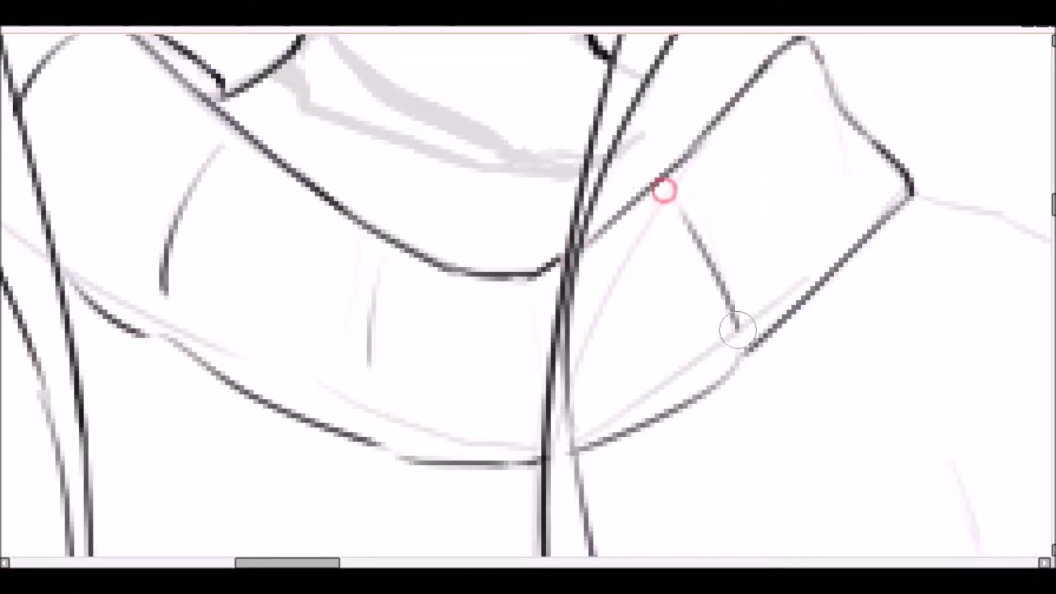
{"action": "scroll", "coordinate": [855, 212], "scroll_direction": "down", "scroll_amount": 2}
{"action": "key", "text": "h"}
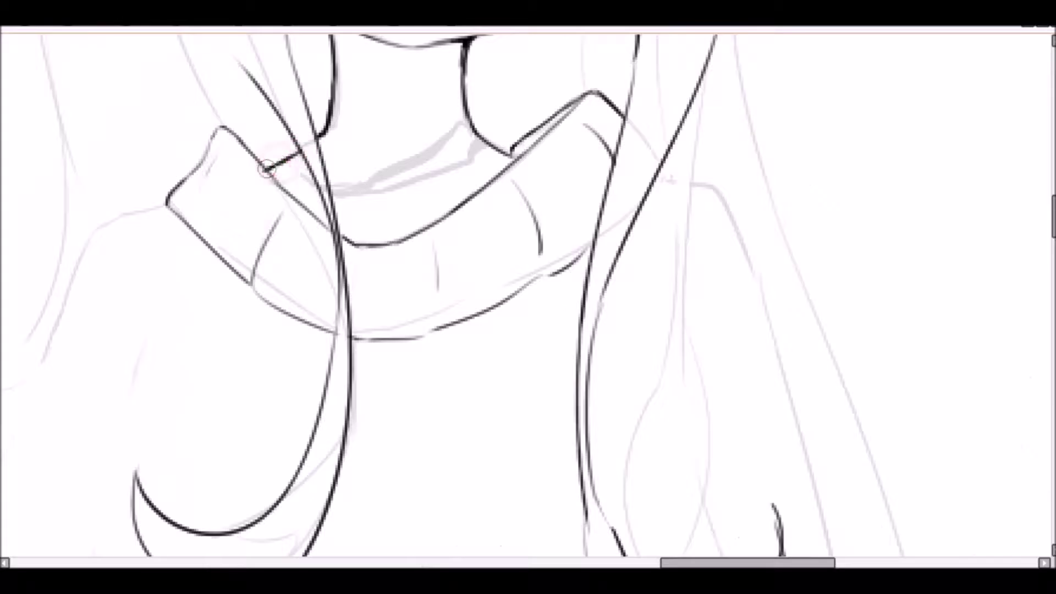
- Ink the shoulder and the outer contour of the hanging arm's sleeve down to the cuff
{"action": "scroll", "coordinate": [138, 214], "scroll_direction": "down", "scroll_amount": 3}
{"action": "key", "text": "h"}
{"action": "scroll", "coordinate": [670, 226], "scroll_direction": "up", "scroll_amount": 2}
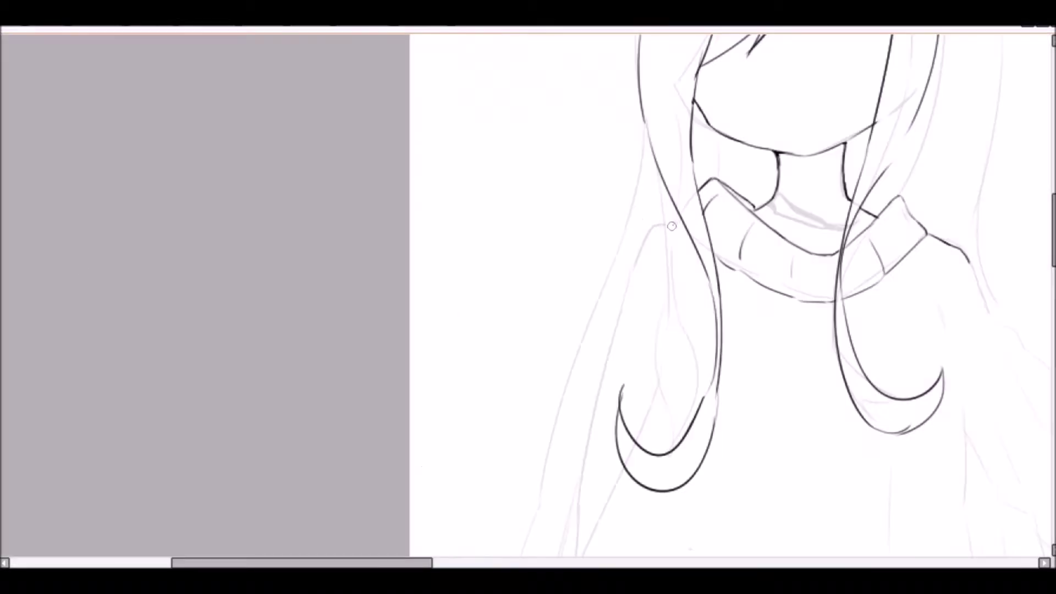
{"action": "scroll", "coordinate": [632, 252], "scroll_direction": "up", "scroll_amount": 3}
{"action": "mouse_move", "coordinate": [654, 214]}
{"action": "left_mouse_down"}
{"action": "mouse_move", "coordinate": [632, 252]}
{"action": "mouse_move", "coordinate": [563, 548]}
{"action": "left_mouse_up"}
{"action": "scroll", "coordinate": [556, 146], "scroll_direction": "up", "scroll_amount": 2}
{"action": "scroll", "coordinate": [516, 266], "scroll_direction": "down", "scroll_amount": 3}
{"action": "scroll", "coordinate": [515, 266], "scroll_direction": "down", "scroll_amount": 1}
{"action": "mouse_move", "coordinate": [505, 118]}
{"action": "left_mouse_down"}
{"action": "mouse_move", "coordinate": [483, 354]}
{"action": "mouse_move", "coordinate": [438, 436]}
{"action": "left_mouse_up"}
{"action": "scroll", "coordinate": [457, 332], "scroll_direction": "down", "scroll_amount": 3}
{"action": "left_click_drag", "start_coordinate": [438, 200], "coordinate": [447, 300]}
{"action": "scroll", "coordinate": [447, 299], "scroll_direction": "down", "scroll_amount": 1}
{"action": "left_click_drag", "start_coordinate": [448, 260], "coordinate": [479, 344]}
- Ink the hanging sleeve's cuff outline with two vertical rib lines
{"action": "mouse_move", "coordinate": [478, 345]}
{"action": "left_mouse_down"}
{"action": "mouse_move", "coordinate": [743, 365]}
{"action": "mouse_move", "coordinate": [578, 448]}
{"action": "left_mouse_up"}
{"action": "left_click_drag", "start_coordinate": [542, 385], "coordinate": [549, 456]}
{"action": "left_click_drag", "start_coordinate": [553, 471], "coordinate": [704, 468]}
{"action": "left_click_drag", "start_coordinate": [698, 393], "coordinate": [704, 467]}
{"action": "left_click_drag", "start_coordinate": [707, 467], "coordinate": [824, 419]}
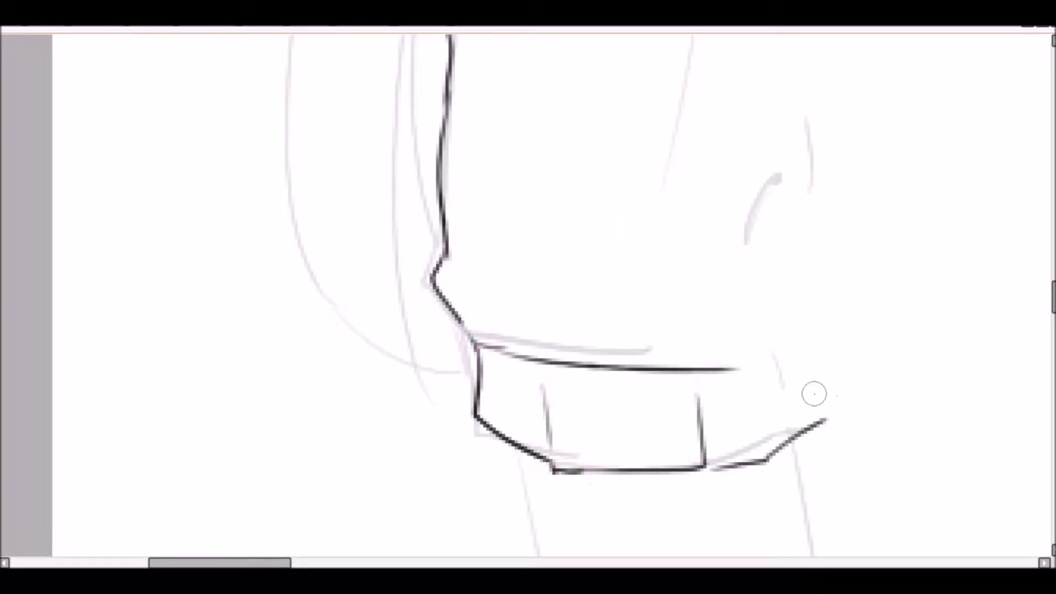
{"action": "scroll", "coordinate": [814, 393], "scroll_direction": "down", "scroll_amount": 3}
{"action": "scroll", "coordinate": [790, 378], "scroll_direction": "up", "scroll_amount": 2}
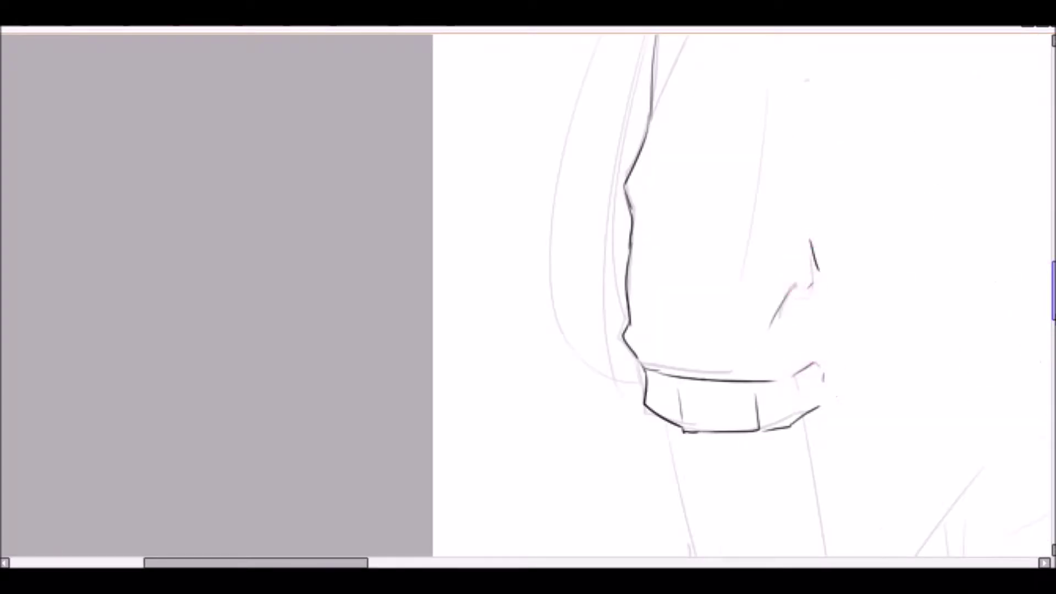
- Ink both edges of the hanging forearm between the sleeve cuff and the wrist warmer
{"action": "scroll", "coordinate": [711, 248], "scroll_direction": "down", "scroll_amount": 3}
{"action": "scroll", "coordinate": [617, 170], "scroll_direction": "up", "scroll_amount": 2}
{"action": "left_click_drag", "start_coordinate": [554, 66], "coordinate": [604, 254]}
{"action": "left_click", "coordinate": [649, 418], "text": "shift"}
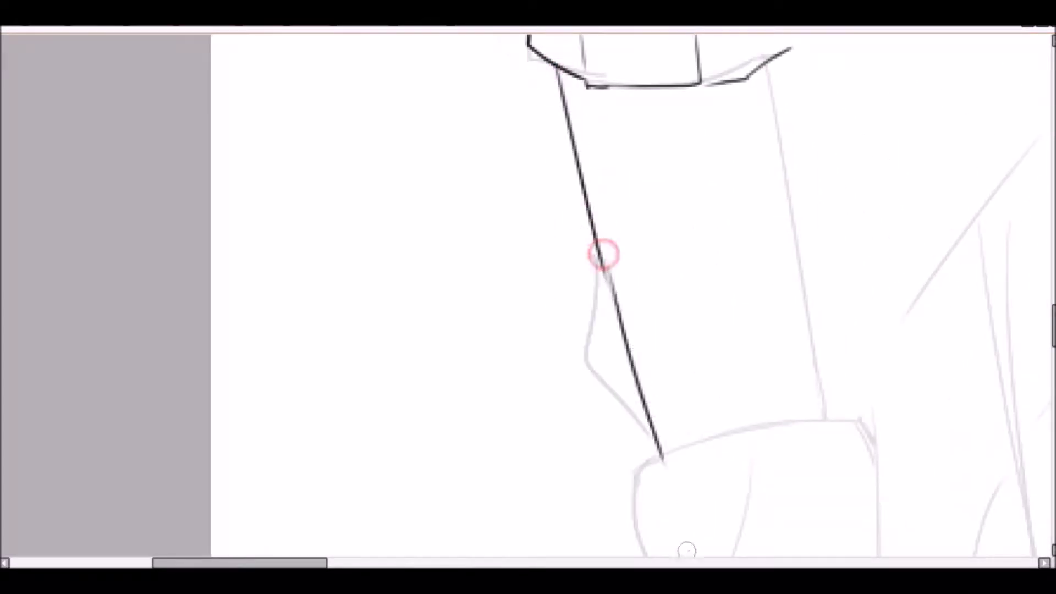
{"action": "left_click", "coordinate": [660, 453], "text": "shift"}
{"action": "mouse_move", "coordinate": [766, 59]}
{"action": "left_mouse_down"}
{"action": "mouse_move", "coordinate": [785, 243]}
{"action": "mouse_move", "coordinate": [797, 236]}
{"action": "mouse_move", "coordinate": [806, 426]}
{"action": "left_mouse_up"}
- Ink the outline of the hanging hand, including the curled fingers and the extended finger
{"action": "scroll", "coordinate": [806, 427], "scroll_direction": "down", "scroll_amount": 10}
{"action": "mouse_move", "coordinate": [690, 83]}
{"action": "left_mouse_down"}
{"action": "mouse_move", "coordinate": [669, 201]}
{"action": "mouse_move", "coordinate": [627, 255]}
{"action": "mouse_move", "coordinate": [617, 376]}
{"action": "left_mouse_up"}
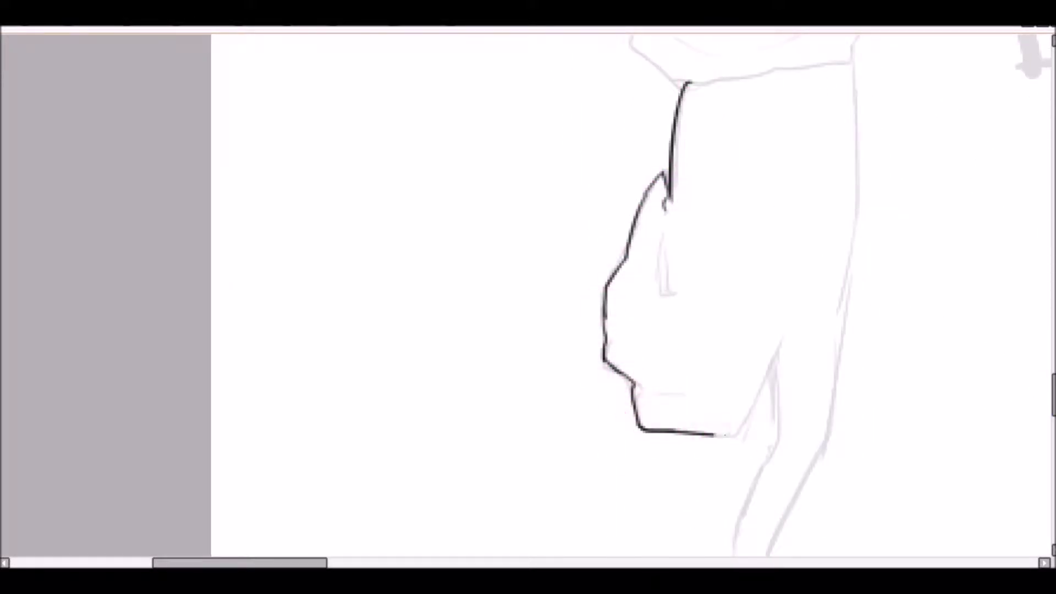
{"action": "left_click_drag", "start_coordinate": [781, 384], "coordinate": [778, 438]}
{"action": "scroll", "coordinate": [1032, 399], "scroll_direction": "down", "scroll_amount": 5}
{"action": "mouse_move", "coordinate": [764, 322]}
{"action": "left_mouse_down"}
{"action": "mouse_move", "coordinate": [746, 441]}
{"action": "mouse_move", "coordinate": [766, 430]}
{"action": "mouse_move", "coordinate": [828, 261]}
{"action": "left_mouse_up"}
{"action": "scroll", "coordinate": [830, 243], "scroll_direction": "up", "scroll_amount": 5}
{"action": "mouse_move", "coordinate": [852, 60]}
{"action": "left_mouse_down"}
{"action": "mouse_move", "coordinate": [847, 187]}
{"action": "mouse_move", "coordinate": [861, 217]}
{"action": "mouse_move", "coordinate": [813, 424]}
{"action": "left_mouse_up"}
{"action": "key", "text": "ctrl+z"}
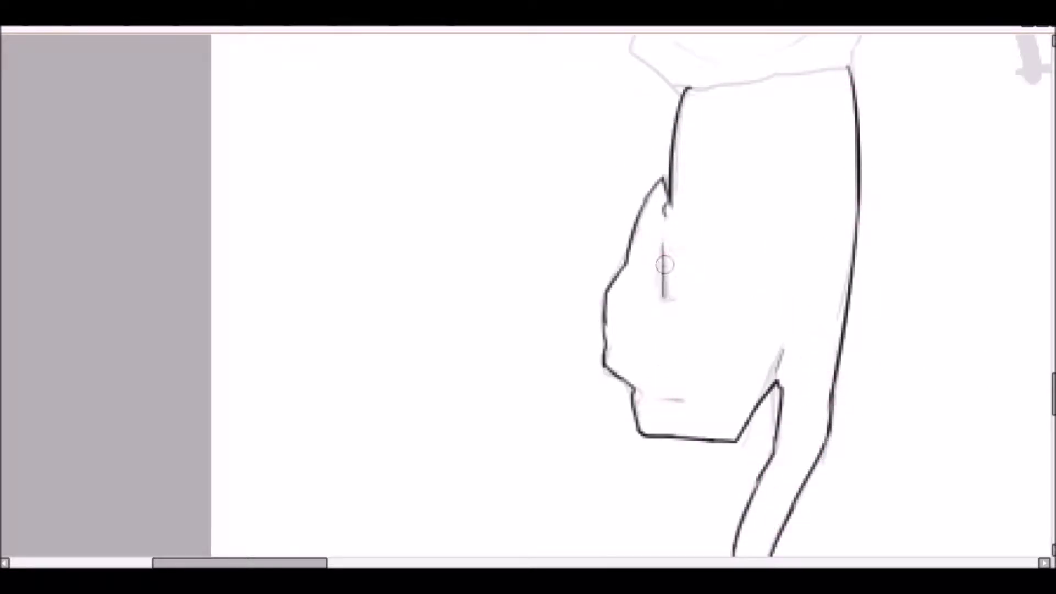
- Ink the outline of the bunched wrist warmer on the hanging arm, with jagged folds along its lower sides
{"action": "key", "text": "ctrl+minus"}
{"action": "scroll", "coordinate": [714, 275], "scroll_direction": "up", "scroll_amount": 5}
{"action": "key", "text": "ctrl+plus"}
{"action": "mouse_move", "coordinate": [697, 242]}
{"action": "left_mouse_down"}
{"action": "mouse_move", "coordinate": [807, 190]}
{"action": "mouse_move", "coordinate": [931, 190]}
{"action": "left_mouse_up"}
{"action": "left_click_drag", "start_coordinate": [695, 243], "coordinate": [713, 343]}
{"action": "mouse_move", "coordinate": [726, 394]}
{"action": "left_mouse_down"}
{"action": "mouse_move", "coordinate": [721, 253]}
{"action": "mouse_move", "coordinate": [632, 176]}
{"action": "left_mouse_up"}
{"action": "mouse_move", "coordinate": [587, 144]}
{"action": "left_mouse_down"}
{"action": "mouse_move", "coordinate": [566, 308]}
{"action": "mouse_move", "coordinate": [585, 391]}
{"action": "mouse_move", "coordinate": [631, 482]}
{"action": "left_mouse_up"}
{"action": "mouse_move", "coordinate": [794, 455]}
{"action": "left_mouse_down"}
{"action": "mouse_move", "coordinate": [830, 325]}
{"action": "mouse_move", "coordinate": [831, 340]}
{"action": "left_mouse_up"}
{"action": "scroll", "coordinate": [805, 361], "scroll_direction": "up", "scroll_amount": 3}
{"action": "left_click_drag", "start_coordinate": [801, 95], "coordinate": [825, 421]}
{"action": "scroll", "coordinate": [825, 418], "scroll_direction": "down", "scroll_amount": 2}
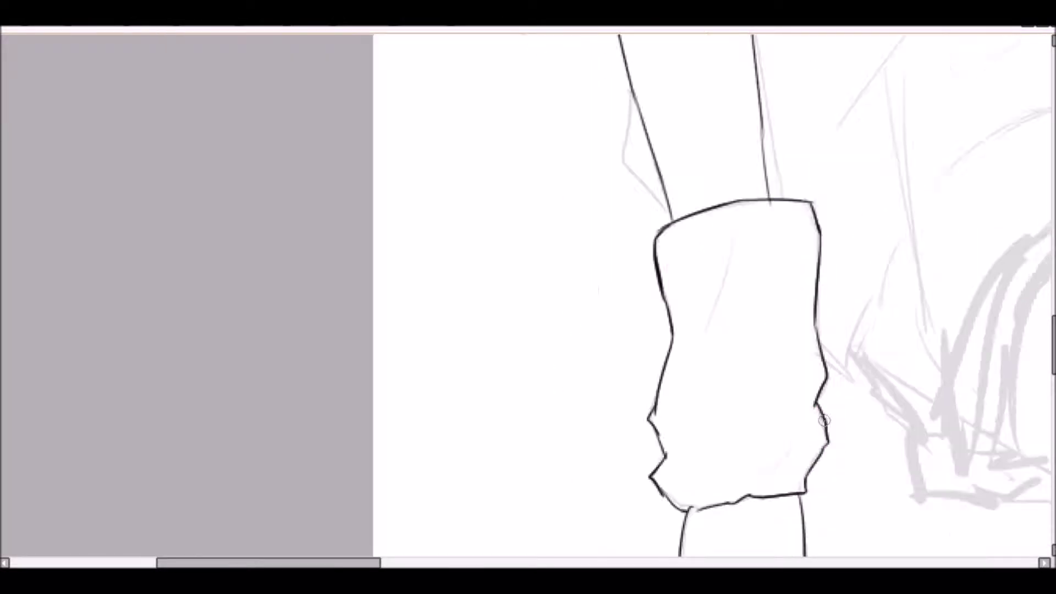
- Ink the long inner line and the fold creases of the hanging arm's sleeve
{"action": "scroll", "coordinate": [727, 458], "scroll_direction": "up", "scroll_amount": 10}
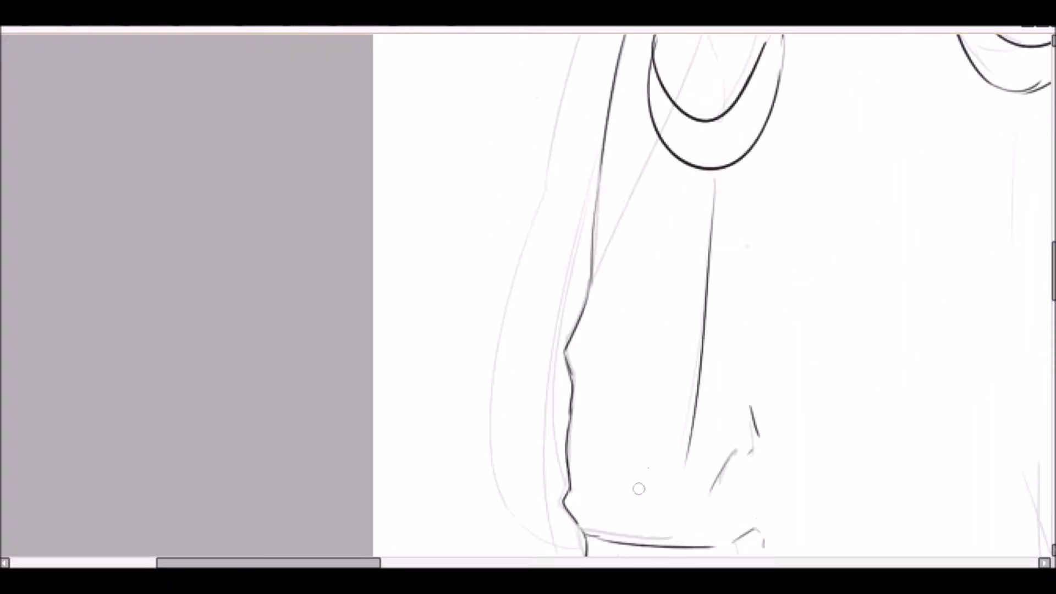
{"action": "scroll", "coordinate": [669, 190], "scroll_direction": "up", "scroll_amount": 5}
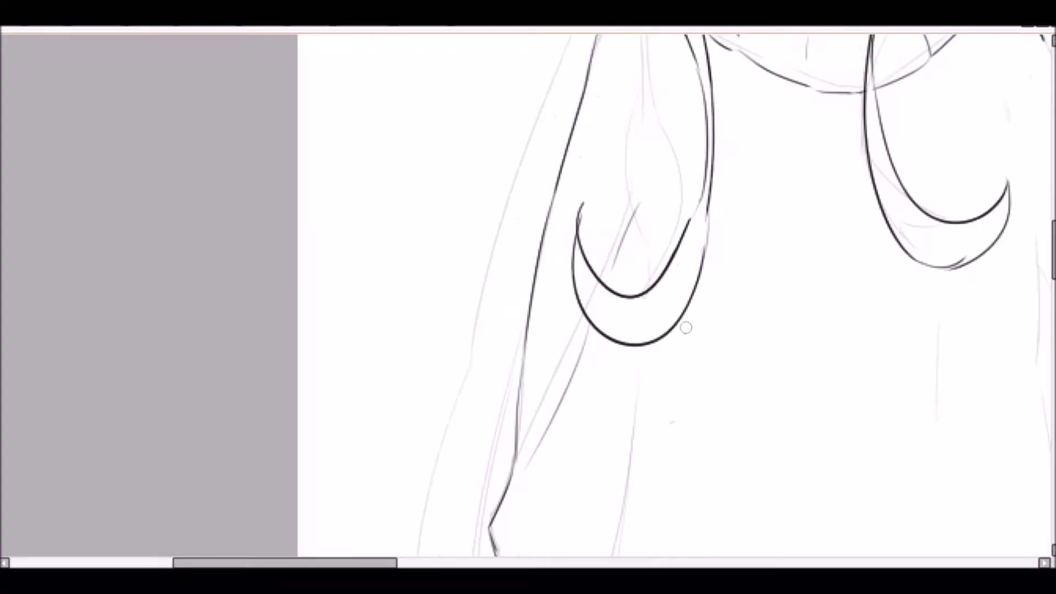
{"action": "scroll", "coordinate": [677, 379], "scroll_direction": "down", "scroll_amount": 2}
{"action": "scroll", "coordinate": [675, 399], "scroll_direction": "up", "scroll_amount": 1}
- Ink the upper contour of the raised arm's sleeve from the shoulder to the cuff, with small fabric folds
{"action": "scroll", "coordinate": [675, 398], "scroll_direction": "down", "scroll_amount": 3}
{"action": "scroll", "coordinate": [436, 113], "scroll_direction": "up", "scroll_amount": 7}
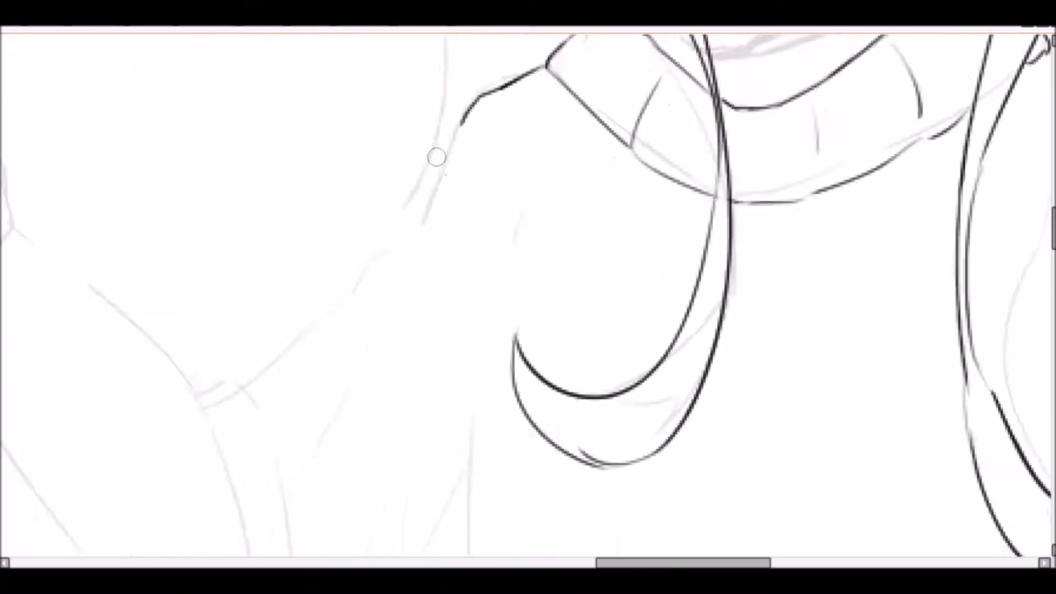
{"action": "scroll", "coordinate": [389, 299], "scroll_direction": "down", "scroll_amount": 2}
{"action": "left_click_drag", "start_coordinate": [556, 107], "coordinate": [324, 321]}
{"action": "scroll", "coordinate": [330, 321], "scroll_direction": "down", "scroll_amount": 2}
{"action": "scroll", "coordinate": [334, 321], "scroll_direction": "up", "scroll_amount": 2}
{"action": "left_click_drag", "start_coordinate": [266, 337], "coordinate": [308, 316]}
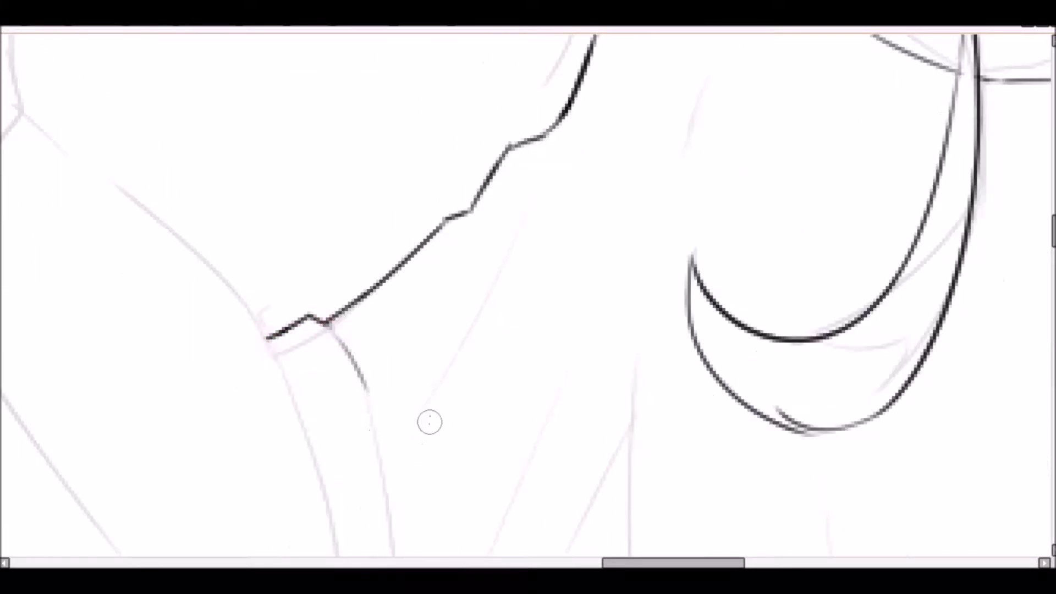
- Ink the opening of the raised arm's sleeve cuff down to its pointed lower end
{"action": "scroll", "coordinate": [415, 443], "scroll_direction": "down", "scroll_amount": 5}
{"action": "left_click_drag", "start_coordinate": [269, 87], "coordinate": [350, 368]}
{"action": "scroll", "coordinate": [350, 369], "scroll_direction": "down", "scroll_amount": 3}
{"action": "left_click_drag", "start_coordinate": [349, 242], "coordinate": [273, 437]}
{"action": "left_click_drag", "start_coordinate": [213, 272], "coordinate": [255, 422]}
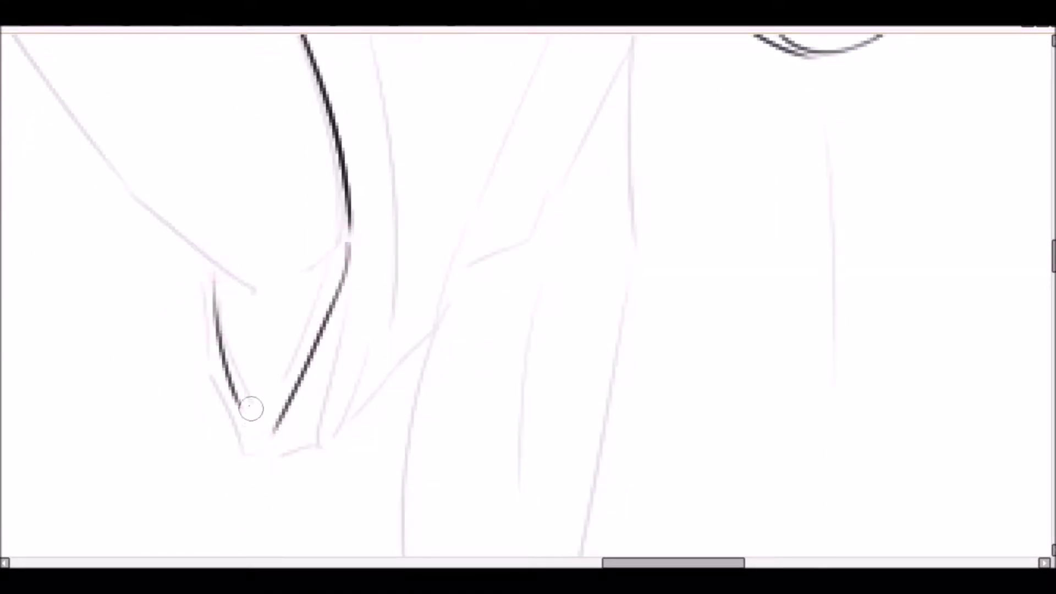
{"action": "left_click_drag", "start_coordinate": [204, 268], "coordinate": [216, 379]}
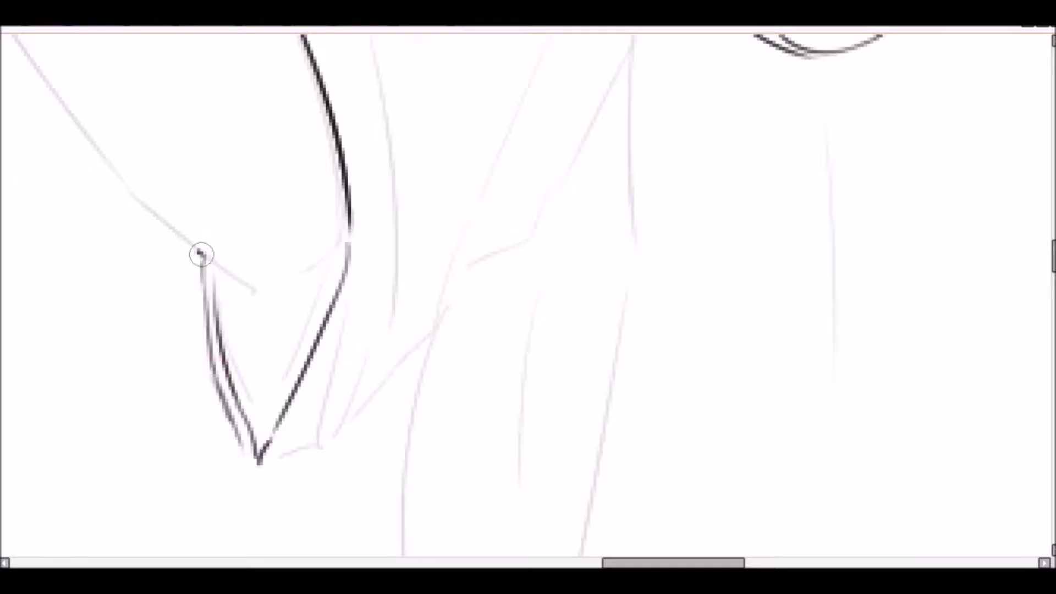
- Ink the cuff's back edge and the wrinkled underside of the raised sleeve up to the torso
{"action": "mouse_move", "coordinate": [385, 247]}
{"action": "left_mouse_down"}
{"action": "mouse_move", "coordinate": [360, 380]}
{"action": "mouse_move", "coordinate": [342, 419]}
{"action": "left_mouse_up"}
{"action": "left_click_drag", "start_coordinate": [380, 390], "coordinate": [415, 330]}
{"action": "scroll", "coordinate": [437, 318], "scroll_direction": "down", "scroll_amount": 2}
{"action": "scroll", "coordinate": [437, 319], "scroll_direction": "up", "scroll_amount": 2}
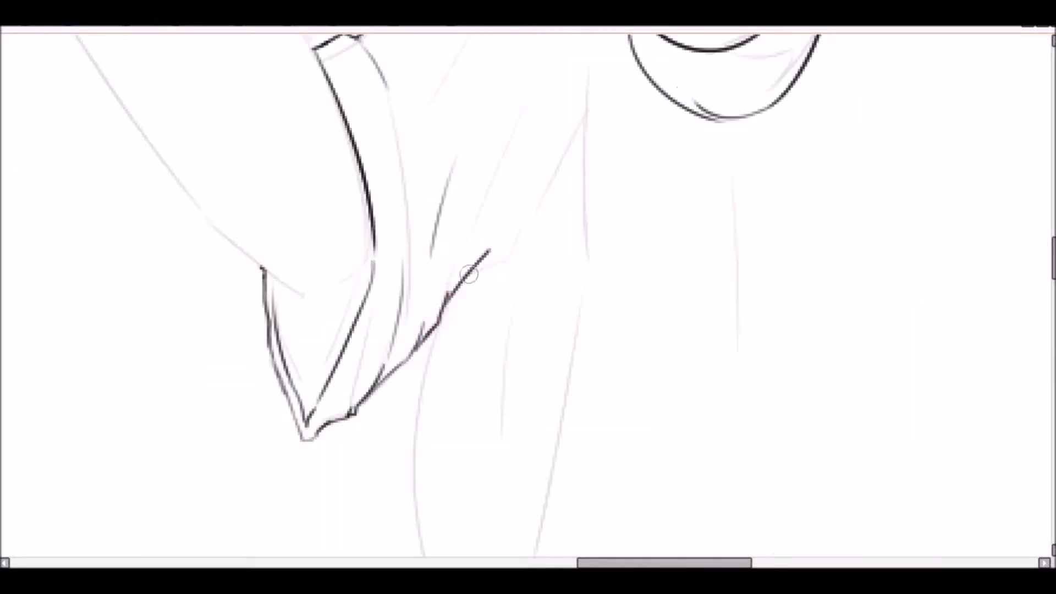
{"action": "left_click_drag", "start_coordinate": [586, 142], "coordinate": [534, 220]}
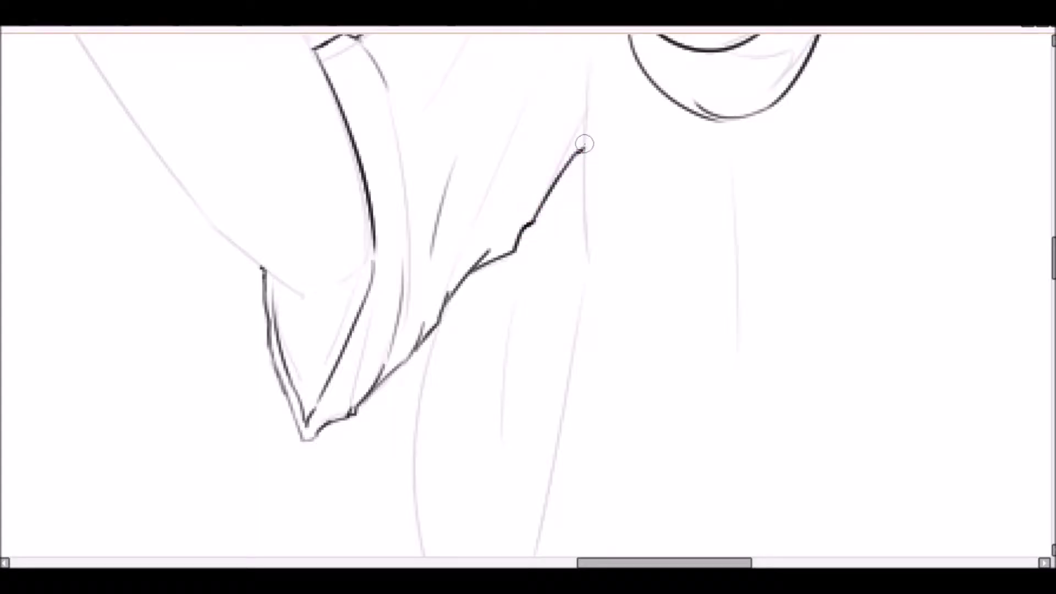
{"action": "scroll", "coordinate": [584, 144], "scroll_direction": "down", "scroll_amount": 2}
{"action": "scroll", "coordinate": [601, 54], "scroll_direction": "up", "scroll_amount": 2}
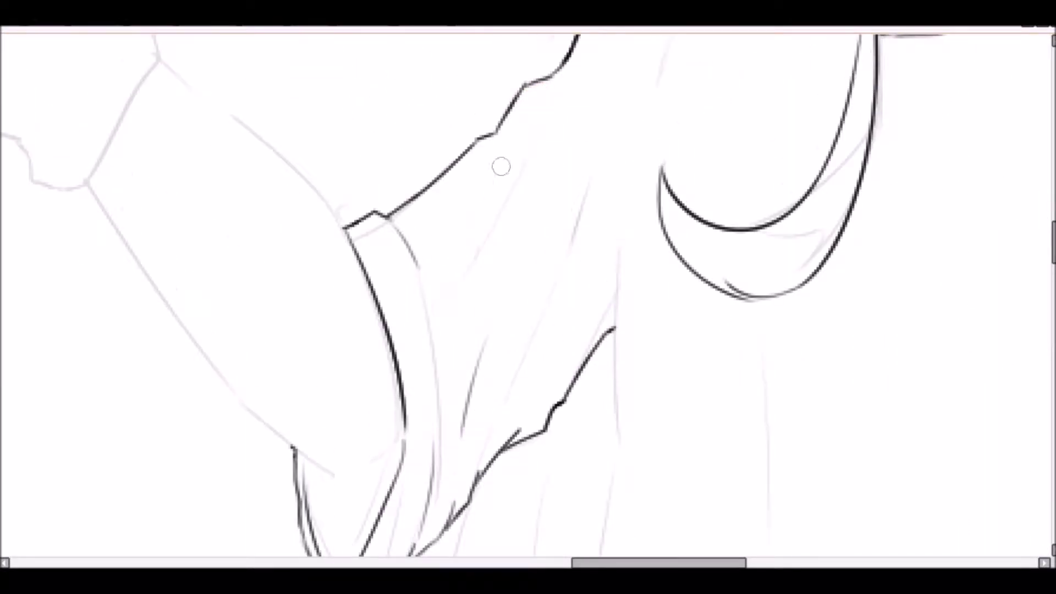
- Ink the thumb and fingers of the raised open hand
{"action": "scroll", "coordinate": [501, 166], "scroll_direction": "down", "scroll_amount": 2}
{"action": "scroll", "coordinate": [402, 236], "scroll_direction": "left", "scroll_amount": 5}
{"action": "scroll", "coordinate": [346, 294], "scroll_direction": "up", "scroll_amount": 2}
{"action": "mouse_move", "coordinate": [346, 293]}
{"action": "left_mouse_down"}
{"action": "mouse_move", "coordinate": [520, 134]}
{"action": "mouse_move", "coordinate": [580, 51]}
{"action": "mouse_move", "coordinate": [633, 132]}
{"action": "mouse_move", "coordinate": [550, 337]}
{"action": "left_mouse_up"}
{"action": "mouse_move", "coordinate": [600, 242]}
{"action": "left_mouse_down"}
{"action": "mouse_move", "coordinate": [735, 175]}
{"action": "mouse_move", "coordinate": [816, 65]}
{"action": "mouse_move", "coordinate": [849, 101]}
{"action": "mouse_move", "coordinate": [908, 95]}
{"action": "left_mouse_up"}
{"action": "scroll", "coordinate": [874, 200], "scroll_direction": "up", "scroll_amount": 2}
{"action": "scroll", "coordinate": [873, 200], "scroll_direction": "right", "scroll_amount": 2}
{"action": "mouse_move", "coordinate": [811, 170]}
{"action": "left_mouse_down"}
{"action": "mouse_move", "coordinate": [874, 112]}
{"action": "mouse_move", "coordinate": [871, 191]}
{"action": "mouse_move", "coordinate": [908, 162]}
{"action": "mouse_move", "coordinate": [904, 219]}
{"action": "mouse_move", "coordinate": [888, 257]}
{"action": "mouse_move", "coordinate": [789, 359]}
{"action": "left_mouse_up"}
{"action": "left_click_drag", "start_coordinate": [789, 358], "coordinate": [736, 446]}
- Ink the raised hand's lower edge to the wrist and add short creases on the palm
{"action": "mouse_move", "coordinate": [902, 233]}
{"action": "left_mouse_down"}
{"action": "mouse_move", "coordinate": [758, 414]}
{"action": "mouse_move", "coordinate": [347, 552]}
{"action": "left_mouse_up"}
{"action": "mouse_move", "coordinate": [822, 214]}
{"action": "left_mouse_down"}
{"action": "mouse_move", "coordinate": [790, 250]}
{"action": "mouse_move", "coordinate": [790, 278]}
{"action": "left_mouse_up"}
{"action": "left_click_drag", "start_coordinate": [713, 338], "coordinate": [680, 374]}
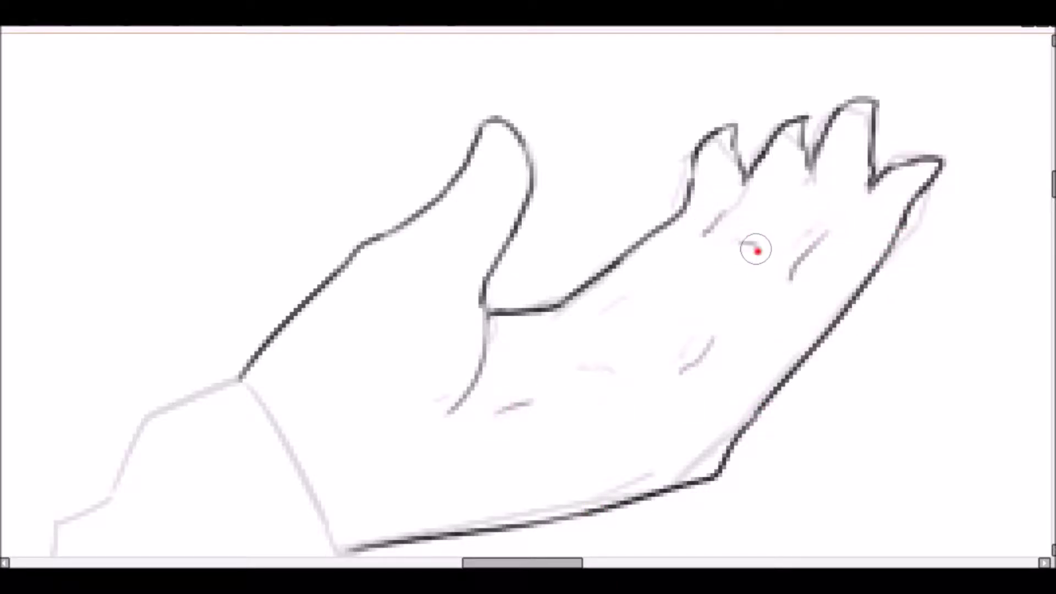
- Ink the outline of the bunched wrist warmer on the raised arm
{"action": "scroll", "coordinate": [677, 484], "scroll_direction": "down", "scroll_amount": 3}
{"action": "scroll", "coordinate": [677, 484], "scroll_direction": "down", "scroll_amount": 2}
{"action": "scroll", "coordinate": [551, 160], "scroll_direction": "up", "scroll_amount": 4}
{"action": "left_click_drag", "start_coordinate": [556, 112], "coordinate": [224, 424]}
{"action": "scroll", "coordinate": [321, 420], "scroll_direction": "down", "scroll_amount": 5}
{"action": "mouse_move", "coordinate": [224, 327]}
{"action": "left_mouse_down"}
{"action": "mouse_move", "coordinate": [233, 393]}
{"action": "mouse_move", "coordinate": [281, 488]}
{"action": "mouse_move", "coordinate": [391, 464]}
{"action": "mouse_move", "coordinate": [630, 276]}
{"action": "mouse_move", "coordinate": [638, 98]}
{"action": "left_mouse_up"}
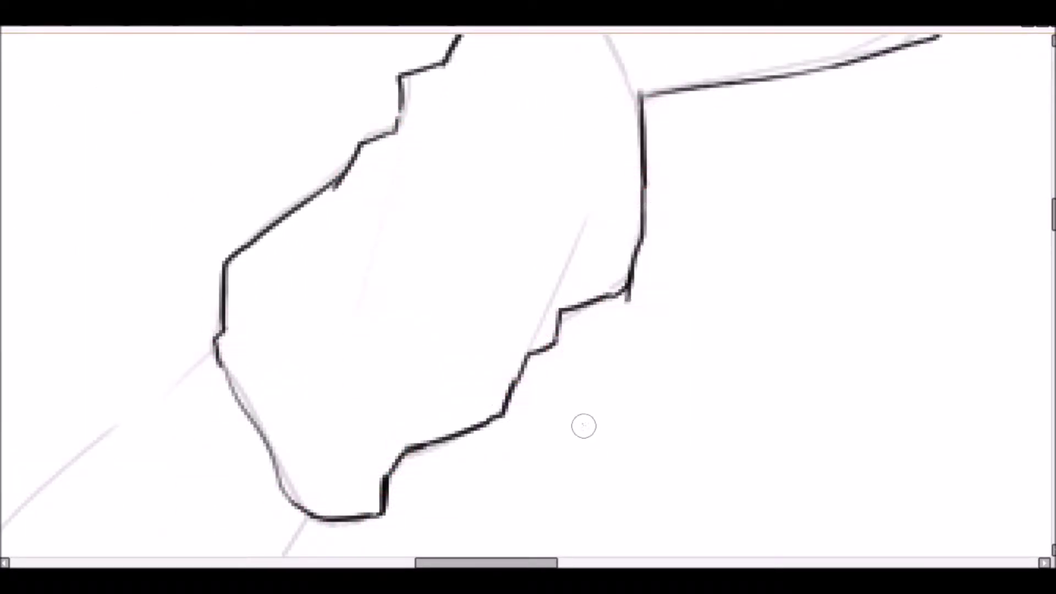
- Ink both edges of the raised forearm between the wrist warmer and the sleeve cuff
{"action": "scroll", "coordinate": [587, 433], "scroll_direction": "down", "scroll_amount": 4}
{"action": "scroll", "coordinate": [586, 434], "scroll_direction": "up", "scroll_amount": 4}
{"action": "scroll", "coordinate": [373, 279], "scroll_direction": "up", "scroll_amount": 2}
{"action": "mouse_move", "coordinate": [372, 280]}
{"action": "left_mouse_down"}
{"action": "mouse_move", "coordinate": [438, 199]}
{"action": "mouse_move", "coordinate": [503, 147]}
{"action": "left_mouse_up"}
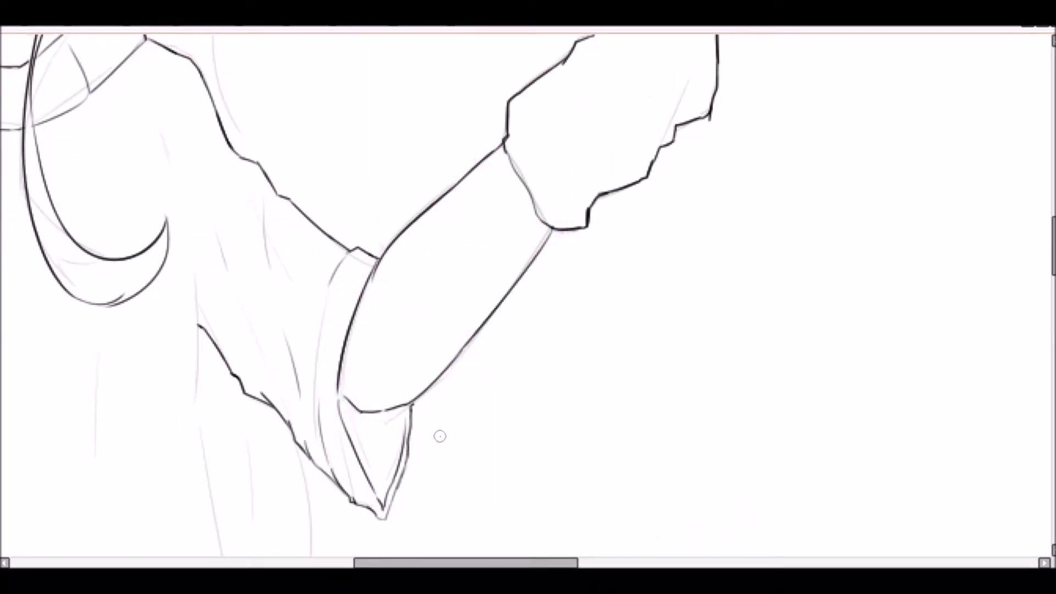
{"action": "scroll", "coordinate": [419, 444], "scroll_direction": "up", "scroll_amount": 3}
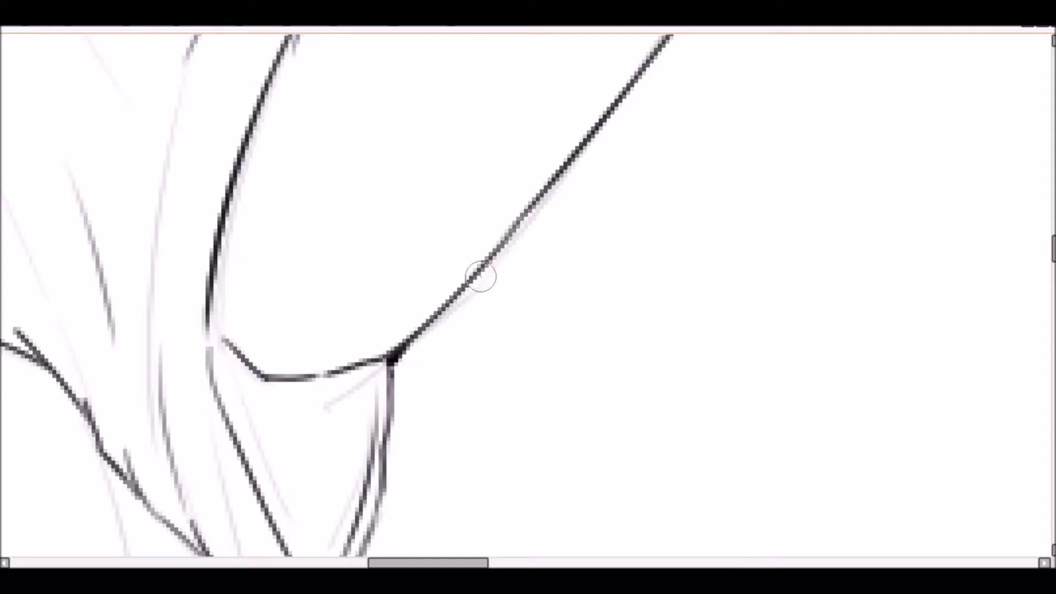
- Redraw the raised sleeve's cuff opening edge, erase part of the old line, and ink the cuff's back seam
{"action": "scroll", "coordinate": [480, 276], "scroll_direction": "down", "scroll_amount": 5}
{"action": "scroll", "coordinate": [480, 276], "scroll_direction": "up", "scroll_amount": 3}
{"action": "scroll", "coordinate": [480, 277], "scroll_direction": "down", "scroll_amount": 2}
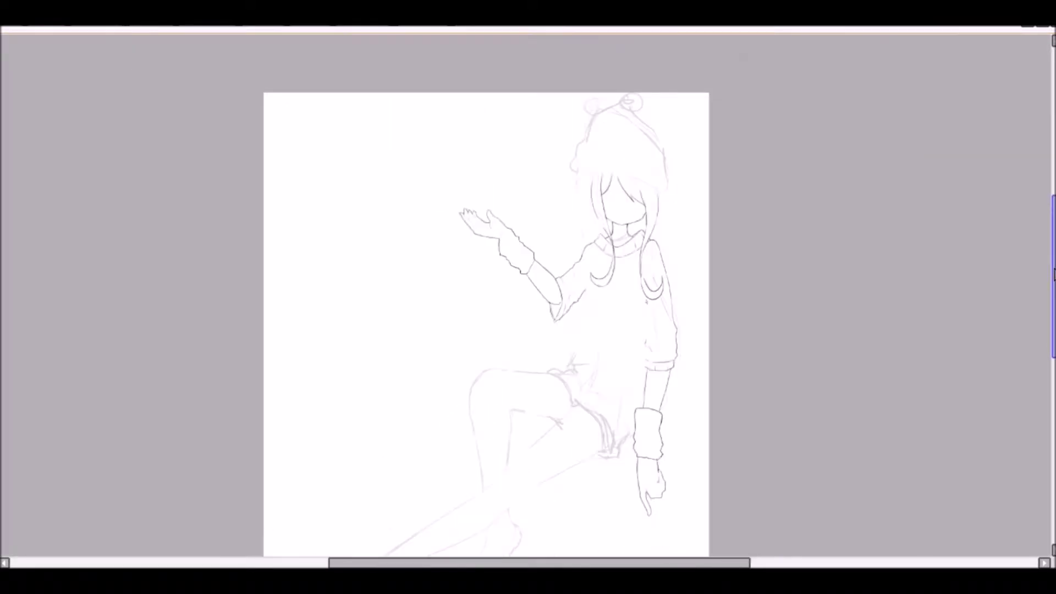
{"action": "scroll", "coordinate": [290, 275], "scroll_direction": "up", "scroll_amount": 5}
{"action": "mouse_move", "coordinate": [343, 173]}
{"action": "left_mouse_down"}
{"action": "mouse_move", "coordinate": [322, 440]}
{"action": "mouse_move", "coordinate": [333, 497]}
{"action": "left_mouse_up"}
{"action": "key", "text": "e"}
{"action": "mouse_move", "coordinate": [307, 378]}
{"action": "left_mouse_down"}
{"action": "mouse_move", "coordinate": [306, 282]}
{"action": "mouse_move", "coordinate": [303, 352]}
{"action": "left_mouse_up"}
{"action": "key", "text": "b"}
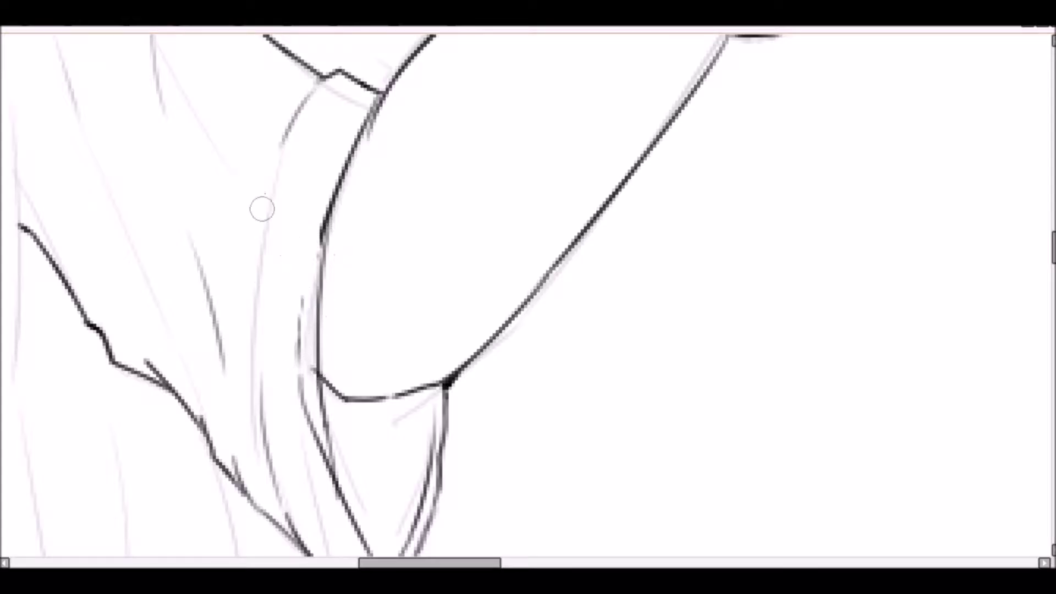
{"action": "left_click_drag", "start_coordinate": [286, 140], "coordinate": [259, 365]}
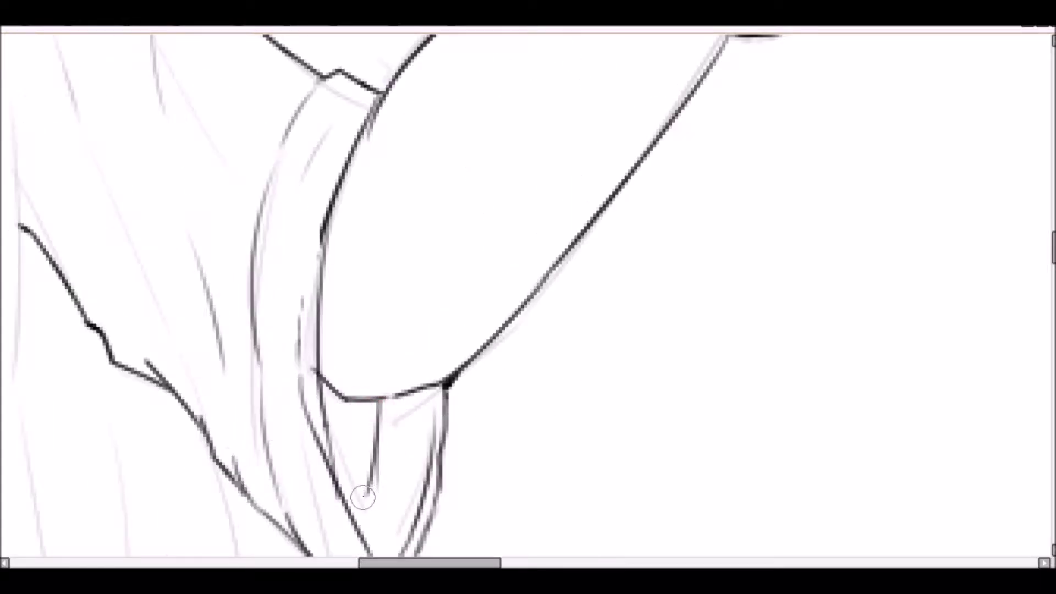
- Ink the torso's side contour below the raised arm and a long diagonal fold line across the sweater
{"action": "scroll", "coordinate": [365, 496], "scroll_direction": "down", "scroll_amount": 4}
{"action": "scroll", "coordinate": [1019, 291], "scroll_direction": "down", "scroll_amount": 3}
{"action": "key", "text": "m"}
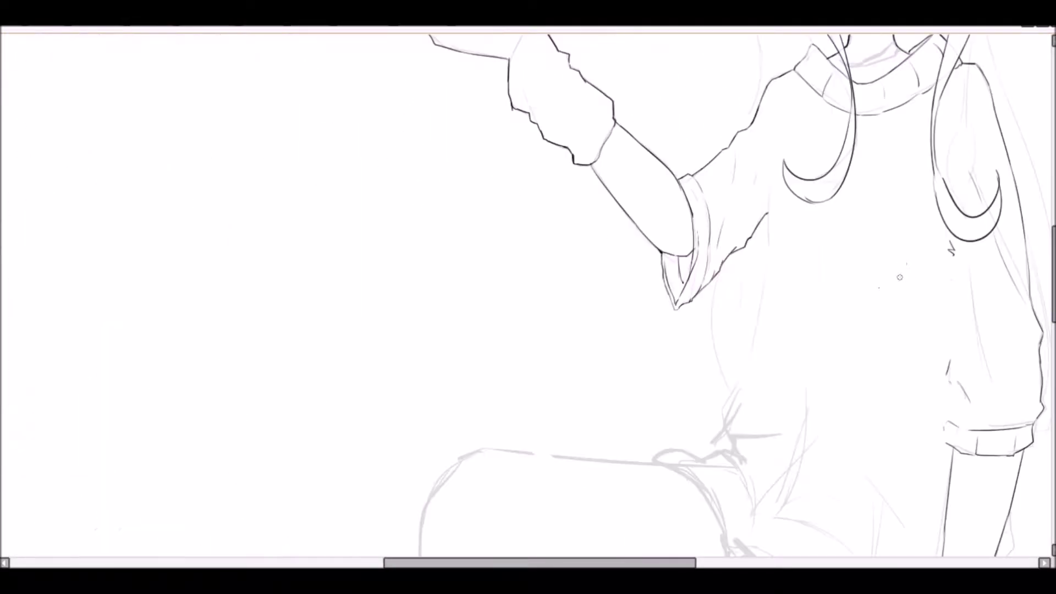
{"action": "key", "text": "m"}
{"action": "scroll", "coordinate": [527, 564], "scroll_direction": "up", "scroll_amount": 3}
{"action": "scroll", "coordinate": [526, 565], "scroll_direction": "left", "scroll_amount": 3}
{"action": "left_click_drag", "start_coordinate": [409, 215], "coordinate": [429, 443]}
{"action": "left_click_drag", "start_coordinate": [432, 289], "coordinate": [413, 481]}
{"action": "left_click_drag", "start_coordinate": [351, 361], "coordinate": [283, 517]}
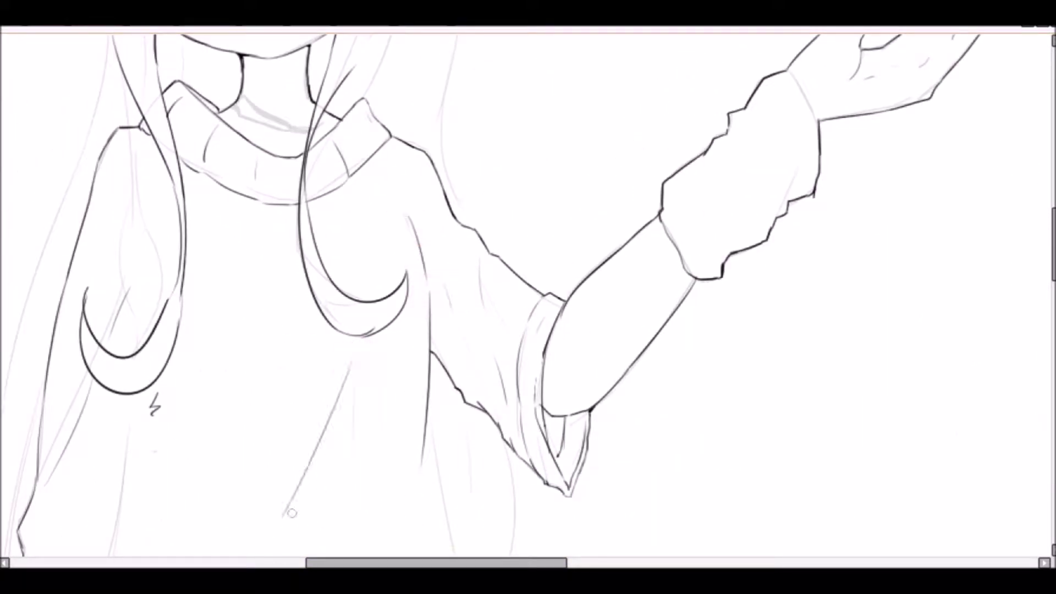
- Ink the sweater's lower side contour at the hip and the angular lower edge of the shorts' leg
{"action": "scroll", "coordinate": [193, 323], "scroll_direction": "down", "scroll_amount": 5}
{"action": "key", "text": "m"}
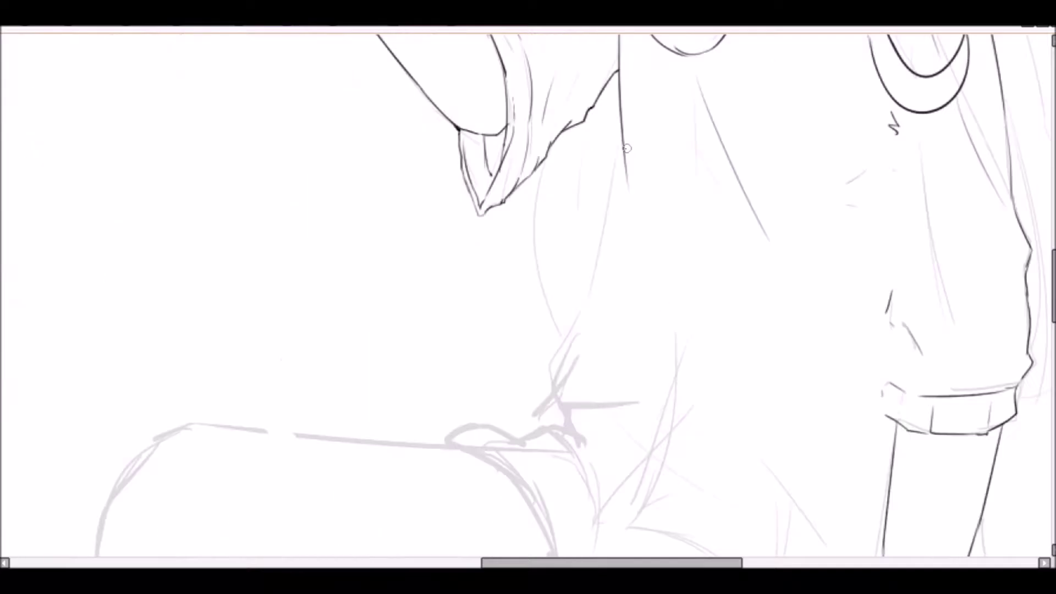
{"action": "left_click_drag", "start_coordinate": [502, 438], "coordinate": [460, 437]}
{"action": "key", "text": "m"}
{"action": "scroll", "coordinate": [300, 364], "scroll_direction": "down", "scroll_amount": 5}
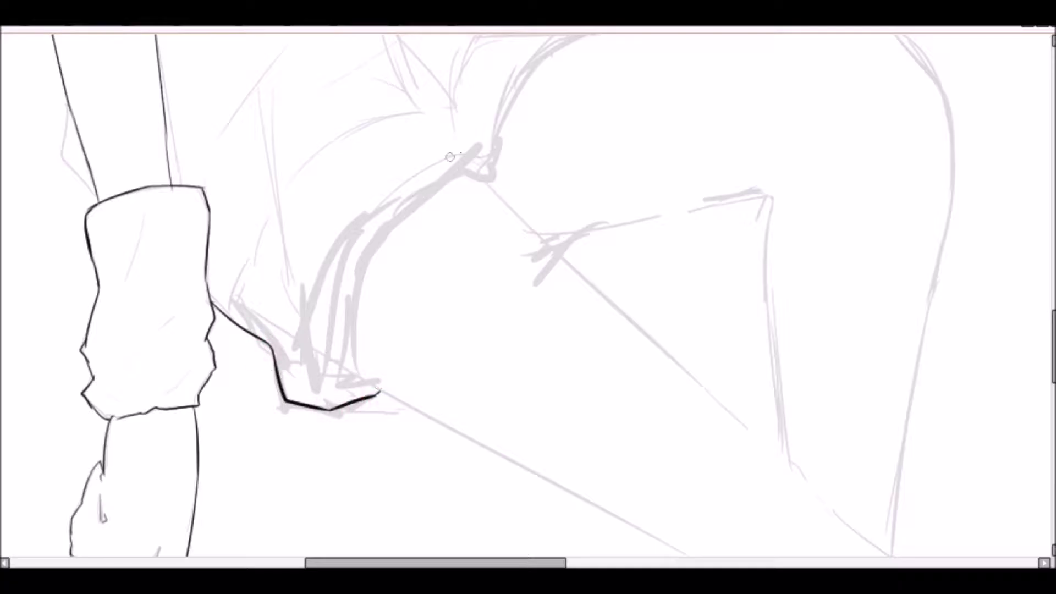
- Ink the curved edges of both shorts leg openings where they cross the thighs
{"action": "left_click_drag", "start_coordinate": [481, 174], "coordinate": [345, 350]}
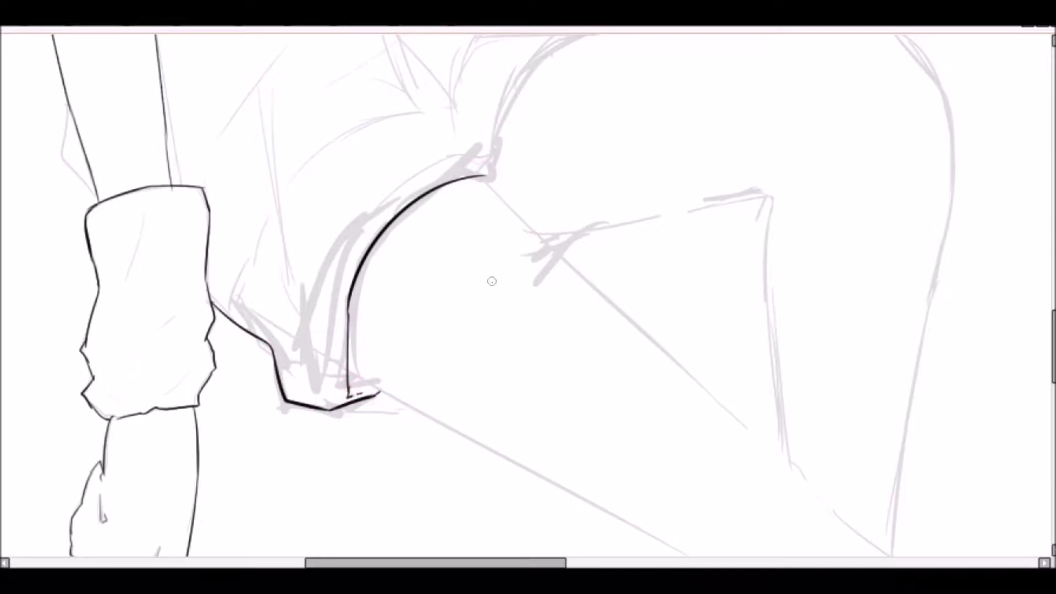
{"action": "scroll", "coordinate": [493, 276], "scroll_direction": "up", "scroll_amount": 3}
{"action": "left_click_drag", "start_coordinate": [483, 276], "coordinate": [507, 213]}
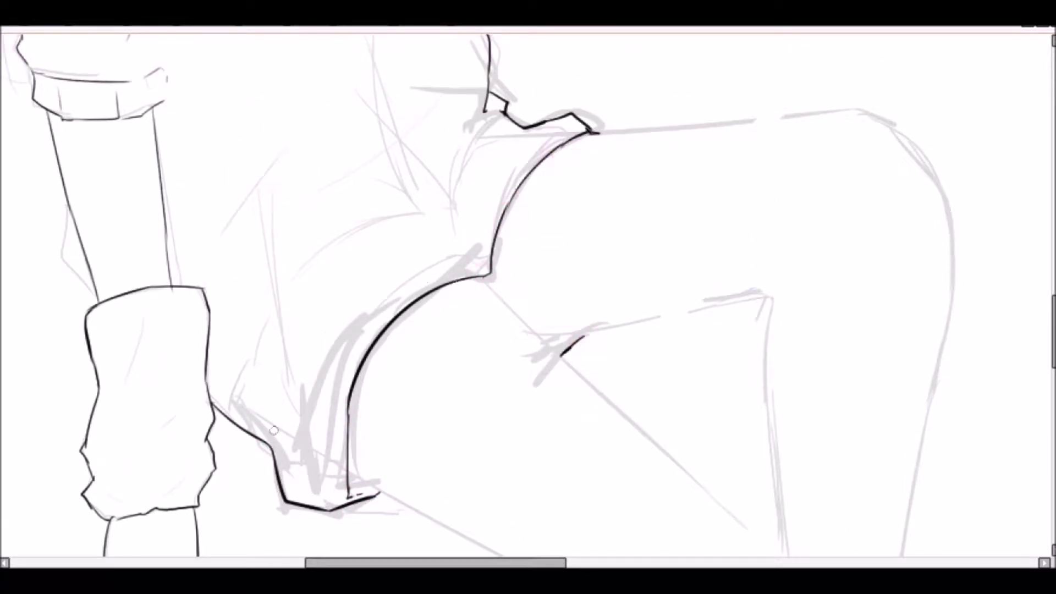
- Ink the sweater's curved bottom hem over the shorts, from the hip to the far thigh
{"action": "mouse_move", "coordinate": [276, 321]}
{"action": "left_mouse_down"}
{"action": "mouse_move", "coordinate": [418, 215]}
{"action": "mouse_move", "coordinate": [455, 208]}
{"action": "mouse_move", "coordinate": [496, 132]}
{"action": "left_mouse_up"}
{"action": "scroll", "coordinate": [503, 131], "scroll_direction": "down", "scroll_amount": 3}
{"action": "scroll", "coordinate": [387, 162], "scroll_direction": "up", "scroll_amount": 3}
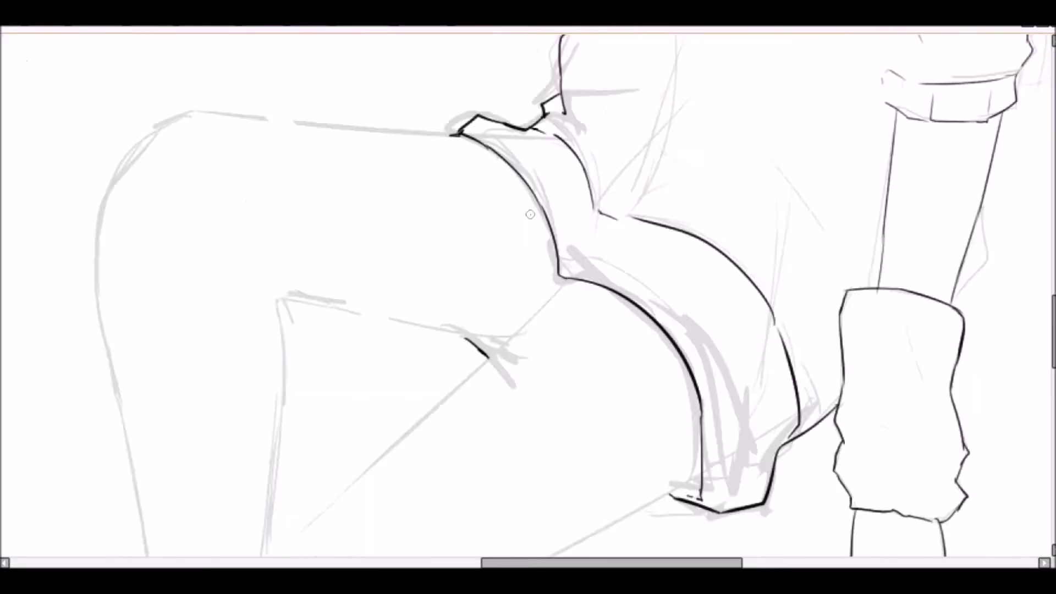
- Examine the whole line art with the Layer2 sketch hidden, then restore the sketch and keep Layer3 active
{"action": "scroll", "coordinate": [431, 213], "scroll_direction": "down", "scroll_amount": 3}
{"action": "scroll", "coordinate": [431, 213], "scroll_direction": "up", "scroll_amount": 2}
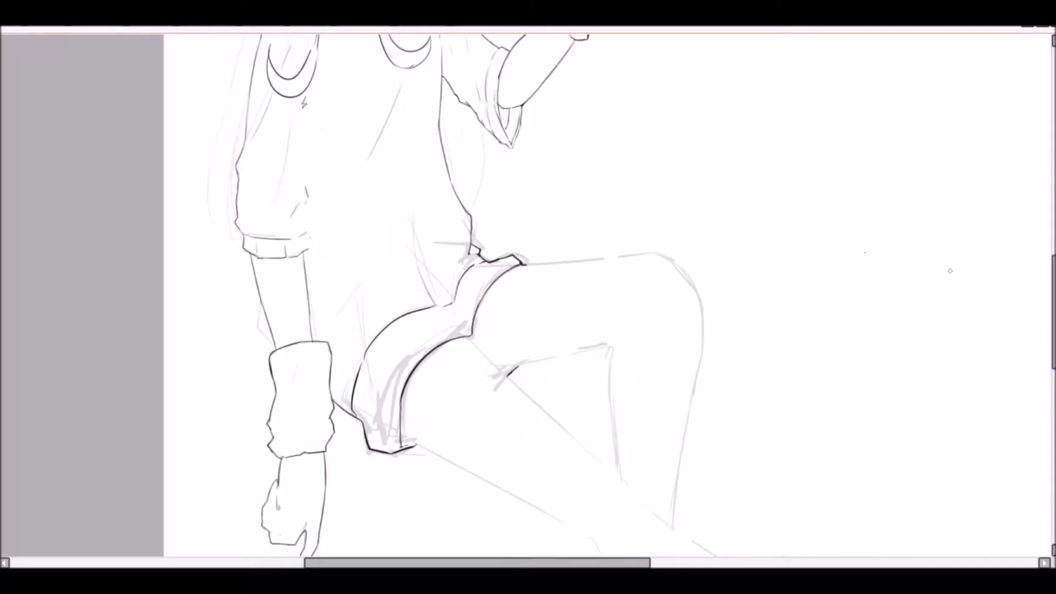
{"action": "scroll", "coordinate": [261, 299], "scroll_direction": "up", "scroll_amount": 2}
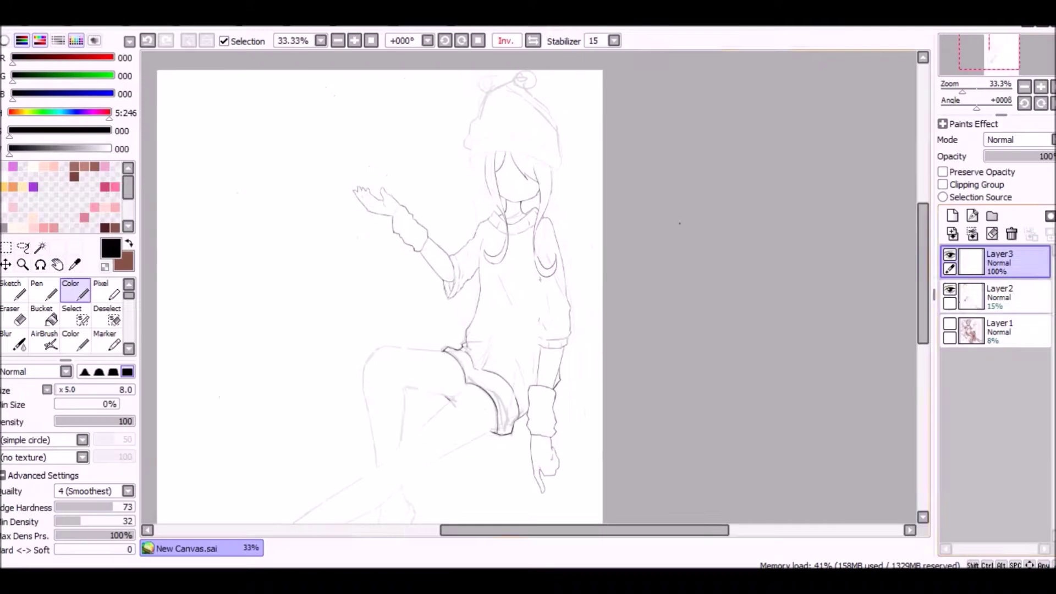
{"action": "left_click", "coordinate": [950, 291]}
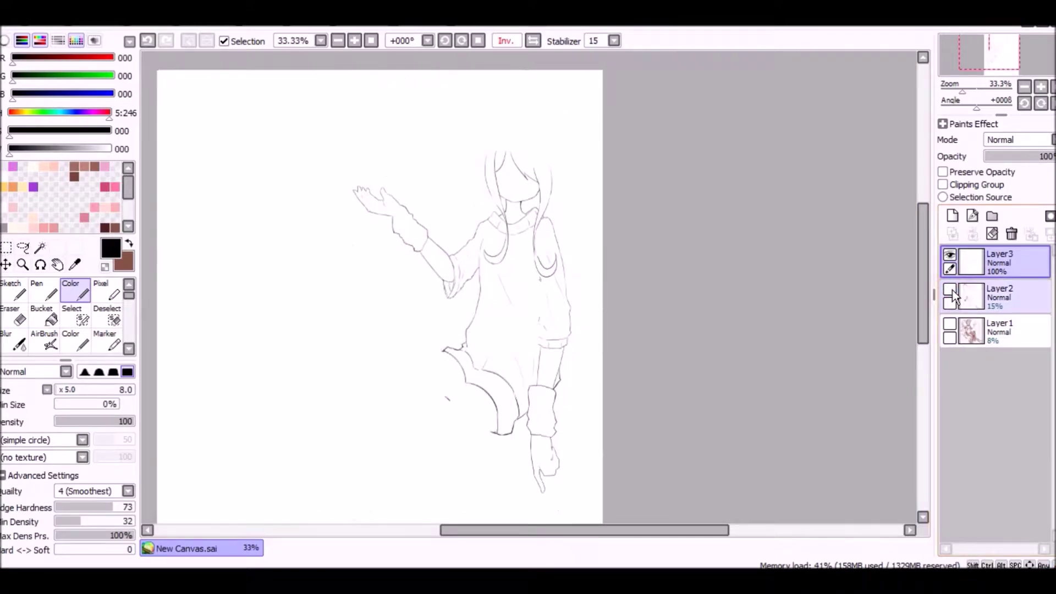
{"action": "left_click", "coordinate": [957, 297]}
{"action": "left_click", "coordinate": [995, 263]}
- Ink the long outer hair strand falling from the hat past the lowered arm to its curled tip at the cuff
{"action": "scroll", "coordinate": [490, 200], "scroll_direction": "up", "scroll_amount": 3}
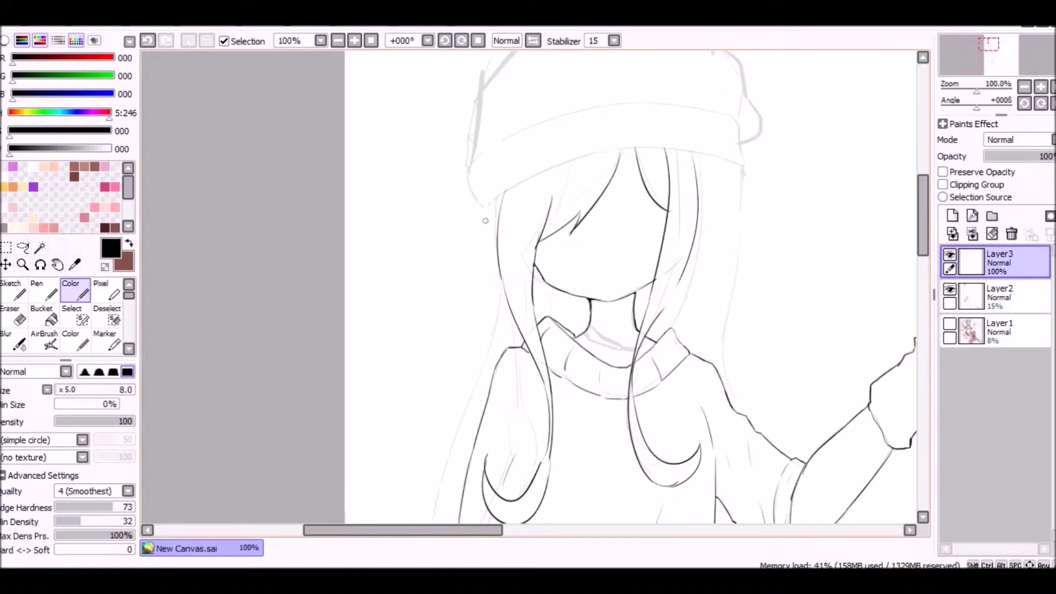
{"action": "scroll", "coordinate": [924, 250], "scroll_direction": "down", "scroll_amount": 3}
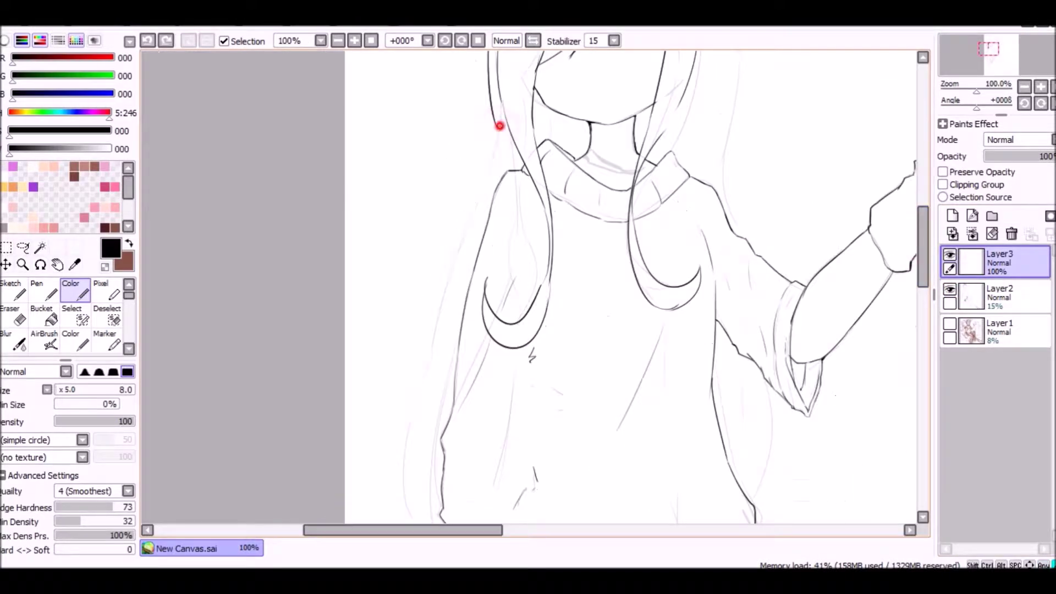
{"action": "scroll", "coordinate": [919, 257], "scroll_direction": "down", "scroll_amount": 4}
{"action": "left_click_drag", "start_coordinate": [413, 205], "coordinate": [452, 344]}
{"action": "left_click_drag", "start_coordinate": [448, 149], "coordinate": [437, 217]}
{"action": "key", "text": "h"}
- Ink the outer hair on the raised-arm side, including the lock hanging below the sleeve, and clean its tip
{"action": "scroll", "coordinate": [929, 263], "scroll_direction": "up", "scroll_amount": 6}
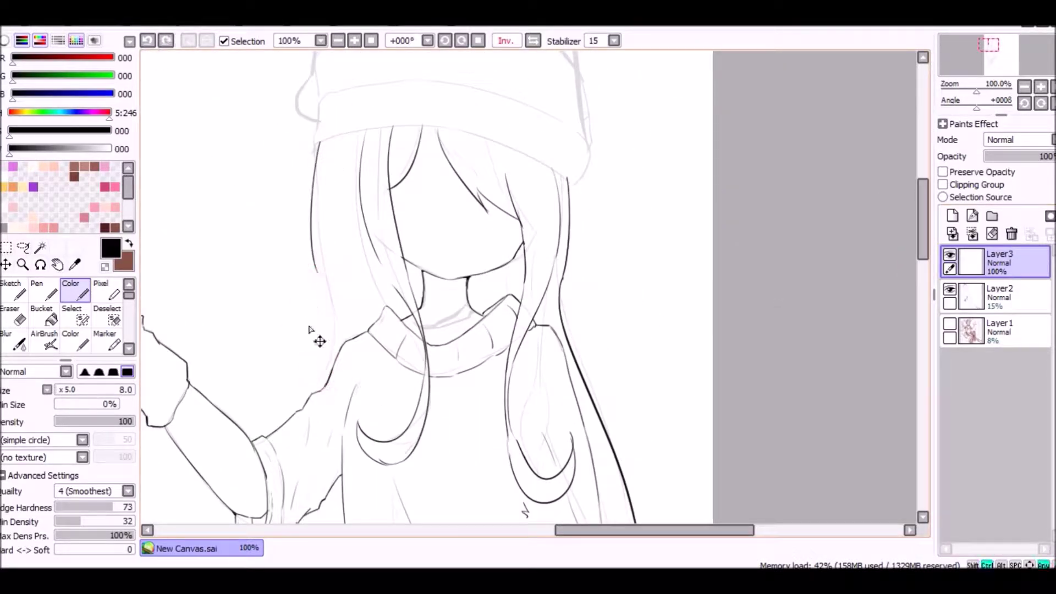
{"action": "key", "text": "e"}
{"action": "key", "text": "e"}
{"action": "scroll", "coordinate": [316, 337], "scroll_direction": "down", "scroll_amount": 5}
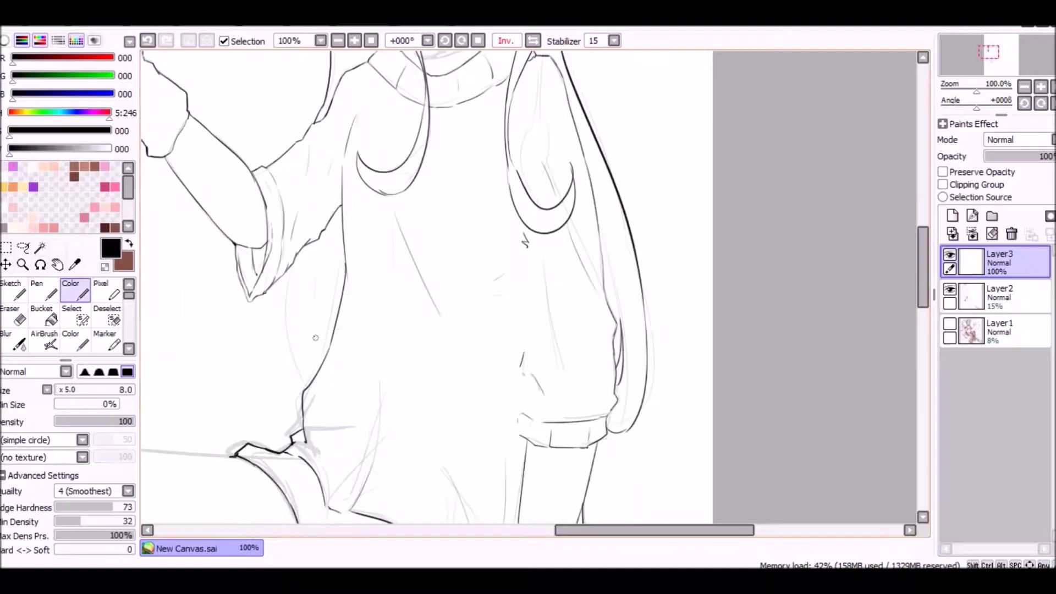
{"action": "left_click_drag", "start_coordinate": [291, 255], "coordinate": [307, 388]}
{"action": "key", "text": "e"}
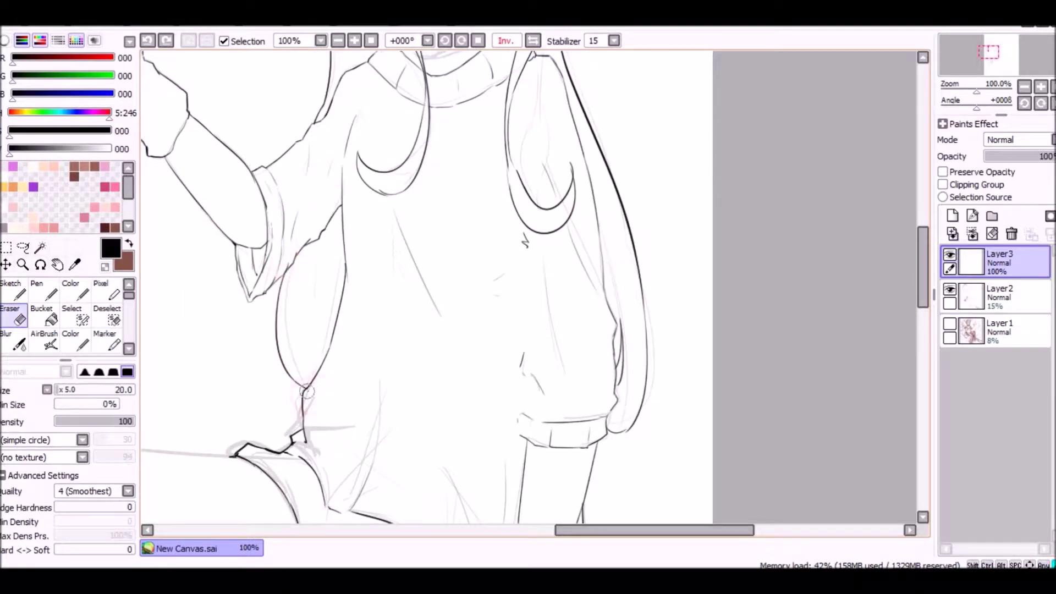
{"action": "key", "text": "e"}
- Inspect the inked head and hair with the Layer2 sketch hidden, then show the sketch again
{"action": "key", "text": "ctrl+minus"}
{"action": "key", "text": "ctrl+plus"}
{"action": "scroll", "coordinate": [928, 268], "scroll_direction": "up", "scroll_amount": 6}
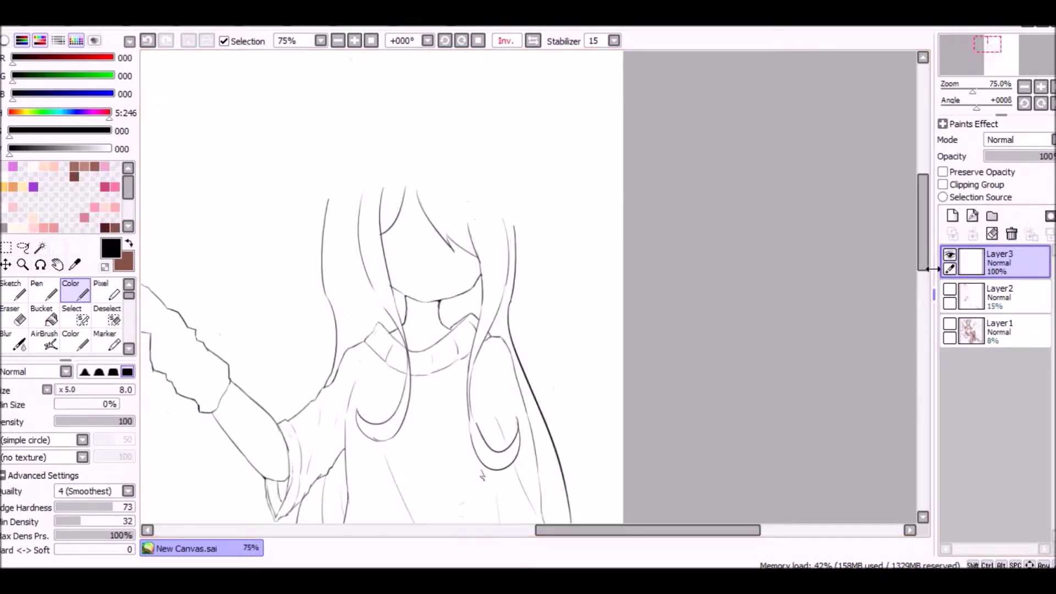
{"action": "key", "text": "ctrl+minus"}
{"action": "key", "text": "ctrl+plus"}
{"action": "key", "text": "ctrl+plus"}
{"action": "key", "text": "ctrl+plus"}
{"action": "key", "text": "ctrl+plus"}
{"action": "left_click", "coordinate": [950, 288]}
- Erase the side fringe and old cheek line, and redraw the cheek contour joining the jaw
{"action": "key", "text": "e"}
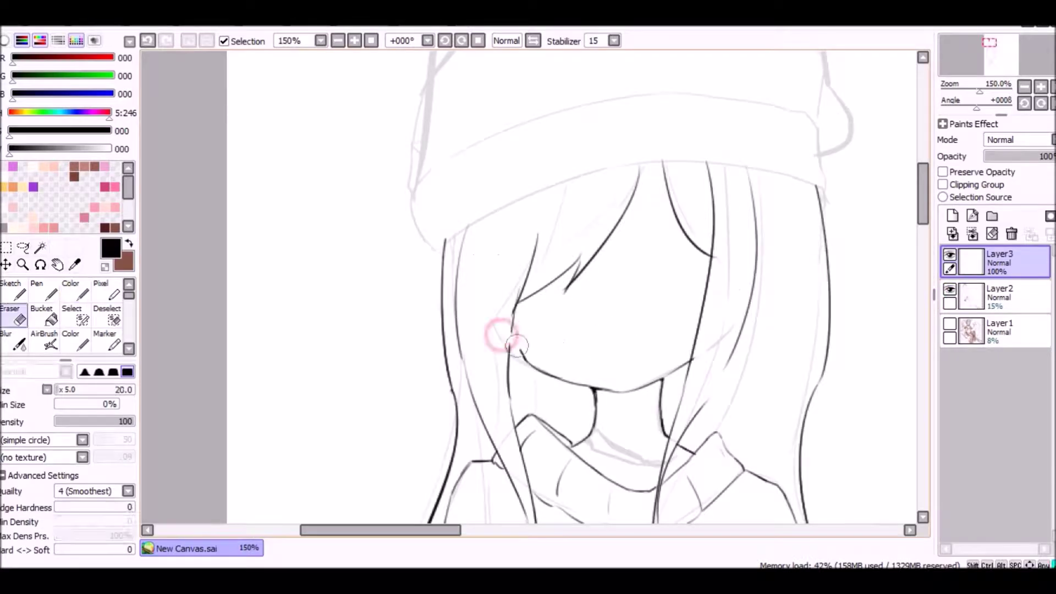
{"action": "left_click_drag", "start_coordinate": [515, 344], "coordinate": [528, 233]}
{"action": "left_click_drag", "start_coordinate": [627, 220], "coordinate": [528, 297]}
{"action": "key", "text": "e"}
{"action": "key", "text": "ctrl+z"}
{"action": "mouse_move", "coordinate": [467, 266]}
{"action": "left_mouse_down"}
{"action": "mouse_move", "coordinate": [522, 355]}
{"action": "mouse_move", "coordinate": [507, 387]}
{"action": "left_mouse_up"}
{"action": "key", "text": "e"}
{"action": "key", "text": "e"}
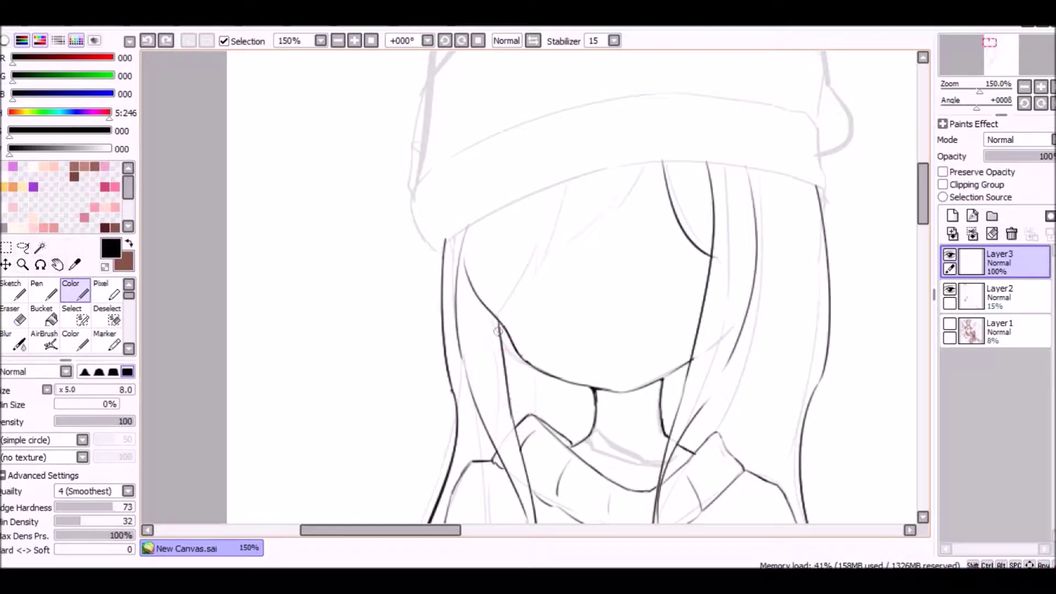
- Ink the sweeping edge of the fringe across the forehead and the small pointed shape beside the cheek
{"action": "left_click_drag", "start_coordinate": [499, 329], "coordinate": [529, 262]}
{"action": "key", "text": "e"}
{"action": "key", "text": "e"}
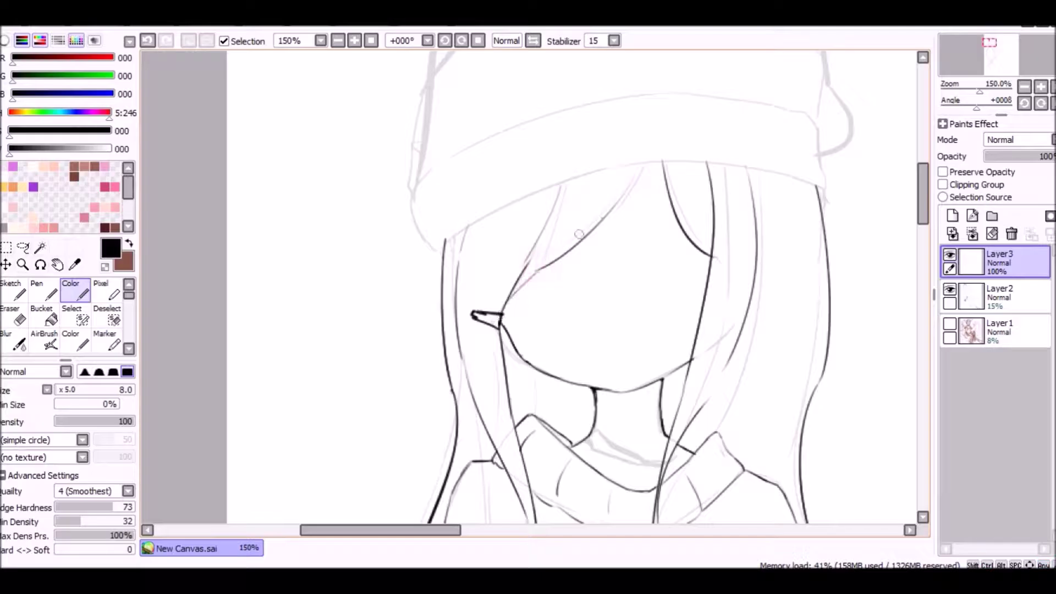
- Ink the upper and lower edges of the knit hat's folded brim
{"action": "scroll", "coordinate": [628, 188], "scroll_direction": "down", "scroll_amount": 4}
{"action": "scroll", "coordinate": [448, 195], "scroll_direction": "up", "scroll_amount": 4}
{"action": "key", "text": "ctrl+z"}
{"action": "left_click_drag", "start_coordinate": [592, 172], "coordinate": [752, 163]}
{"action": "left_click_drag", "start_coordinate": [450, 172], "coordinate": [822, 119]}
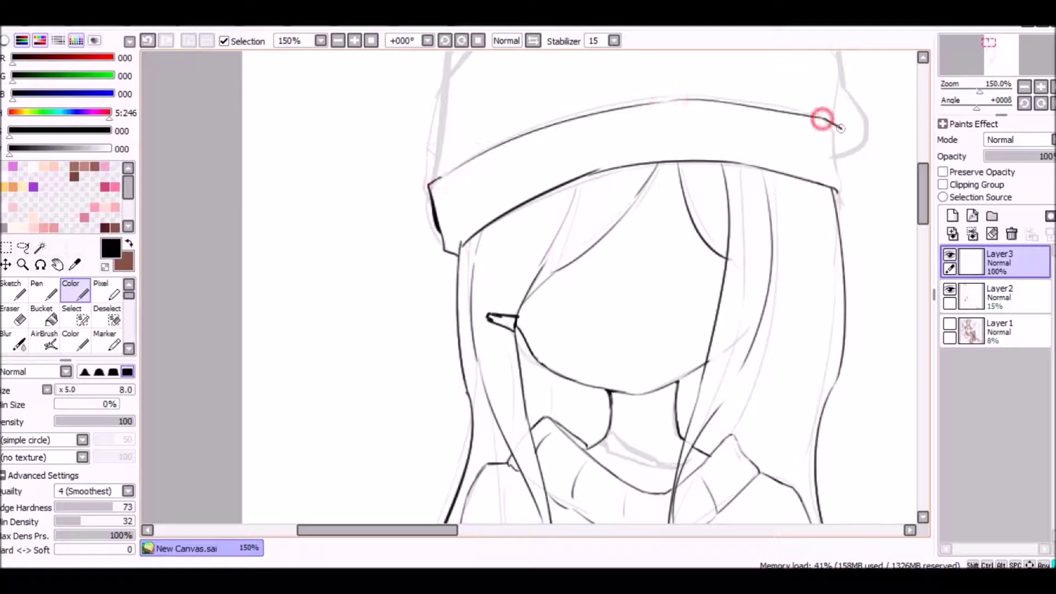
{"action": "left_click_drag", "start_coordinate": [922, 215], "coordinate": [921, 190]}
{"action": "left_click_drag", "start_coordinate": [431, 370], "coordinate": [569, 115]}
{"action": "left_click_drag", "start_coordinate": [670, 119], "coordinate": [492, 257]}
{"action": "key", "text": "ctrl+z"}
{"action": "left_click_drag", "start_coordinate": [744, 83], "coordinate": [553, 264]}
{"action": "scroll", "coordinate": [553, 264], "scroll_direction": "down", "scroll_amount": 2}
{"action": "key", "text": "ctrl+z"}
{"action": "key", "text": "ctrl+z"}
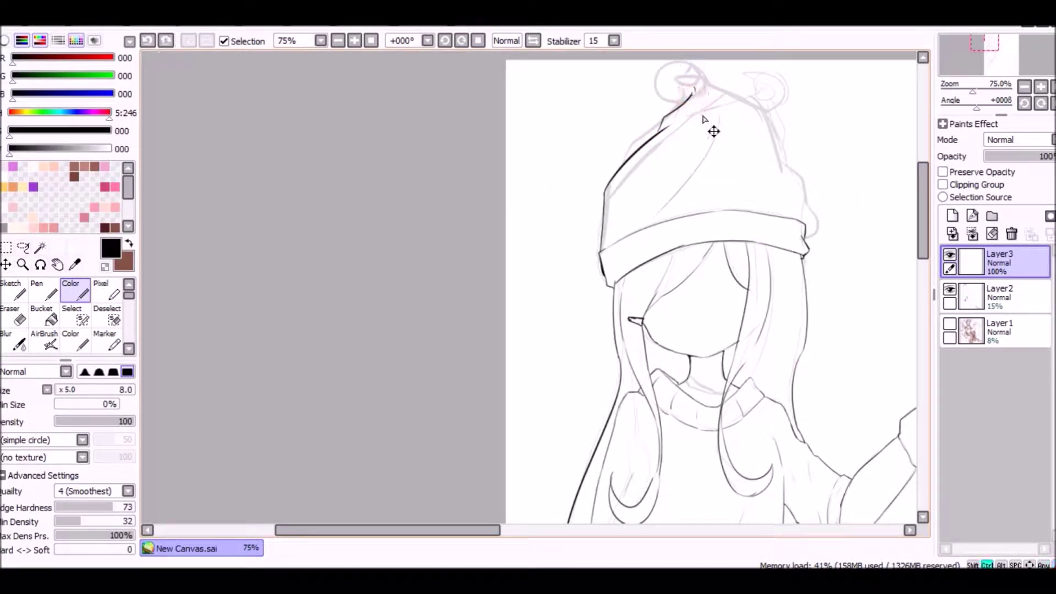
{"action": "key", "text": "ctrl+z"}
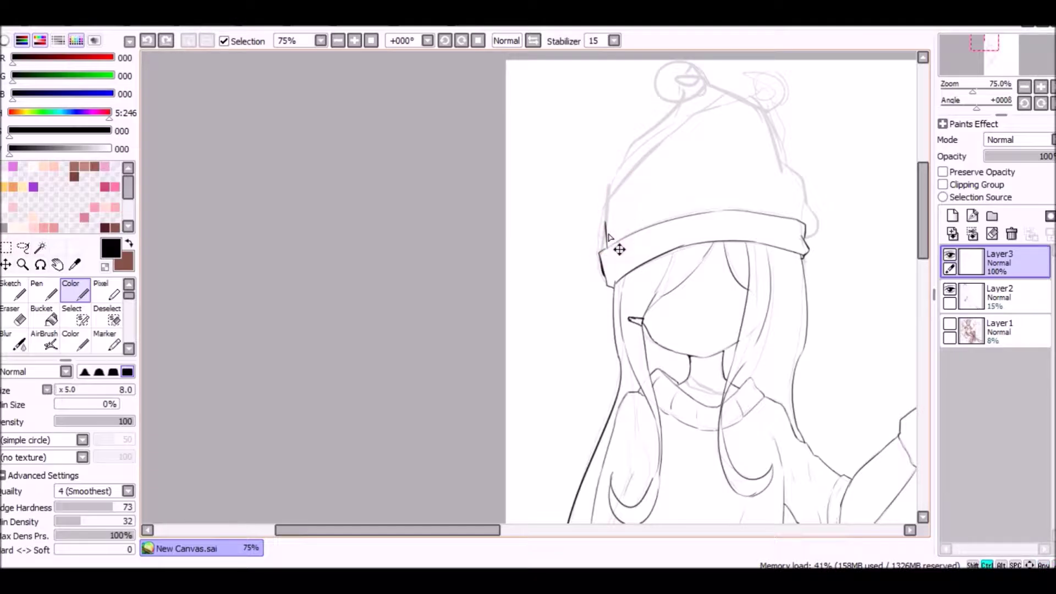
- Ink the hat's crown with a round pompom on top, and check the line art with the Layer2 sketch hidden
{"action": "key", "text": "h"}
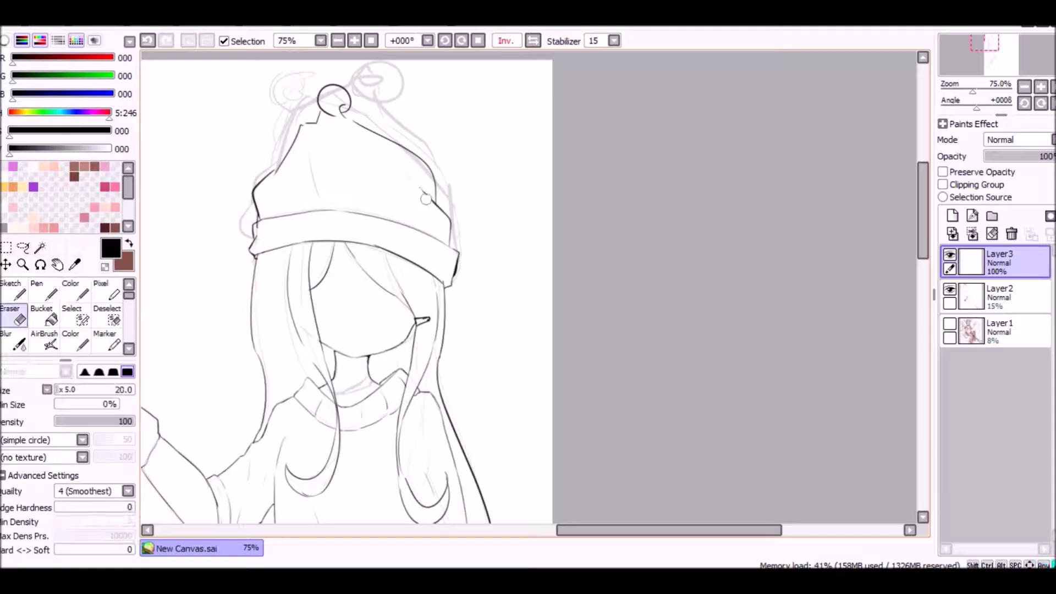
{"action": "left_click", "coordinate": [955, 292]}
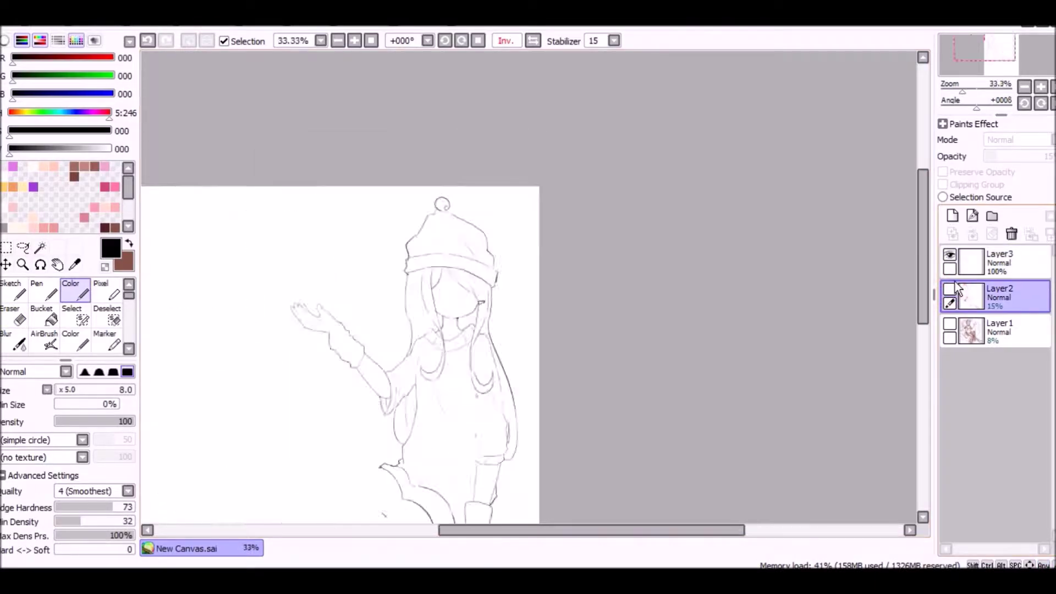
{"action": "key", "text": "h"}
{"action": "left_click", "coordinate": [949, 288]}
{"action": "left_click", "coordinate": [990, 261]}
- Ink the bent leg's outer contour over thigh, knee and shin, and its inner edge behind the knee and calf
{"action": "left_click_drag", "start_coordinate": [985, 44], "coordinate": [995, 63]}
{"action": "left_click_drag", "start_coordinate": [708, 123], "coordinate": [734, 150]}
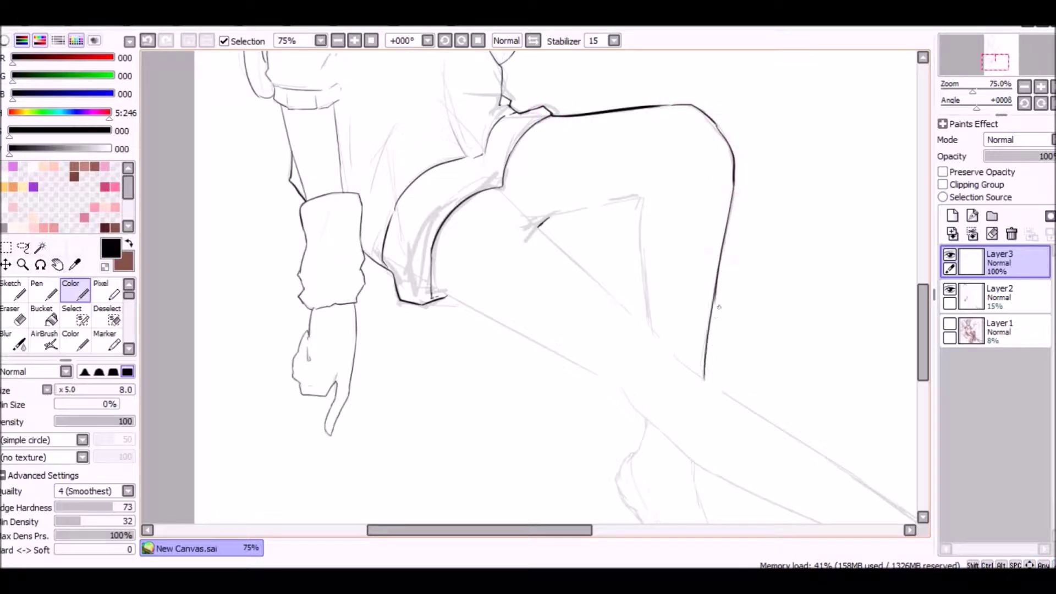
{"action": "scroll", "coordinate": [716, 316], "scroll_direction": "down", "scroll_amount": 2}
{"action": "key", "text": "ctrl+z"}
{"action": "mouse_move", "coordinate": [638, 155]}
{"action": "left_mouse_down"}
{"action": "mouse_move", "coordinate": [616, 159]}
{"action": "mouse_move", "coordinate": [643, 163]}
{"action": "left_mouse_up"}
{"action": "left_click_drag", "start_coordinate": [646, 256], "coordinate": [649, 288]}
- Ink the bent leg's ankle and foot with the slip-on shoe's outline and opening
{"action": "scroll", "coordinate": [660, 287], "scroll_direction": "down", "scroll_amount": 5}
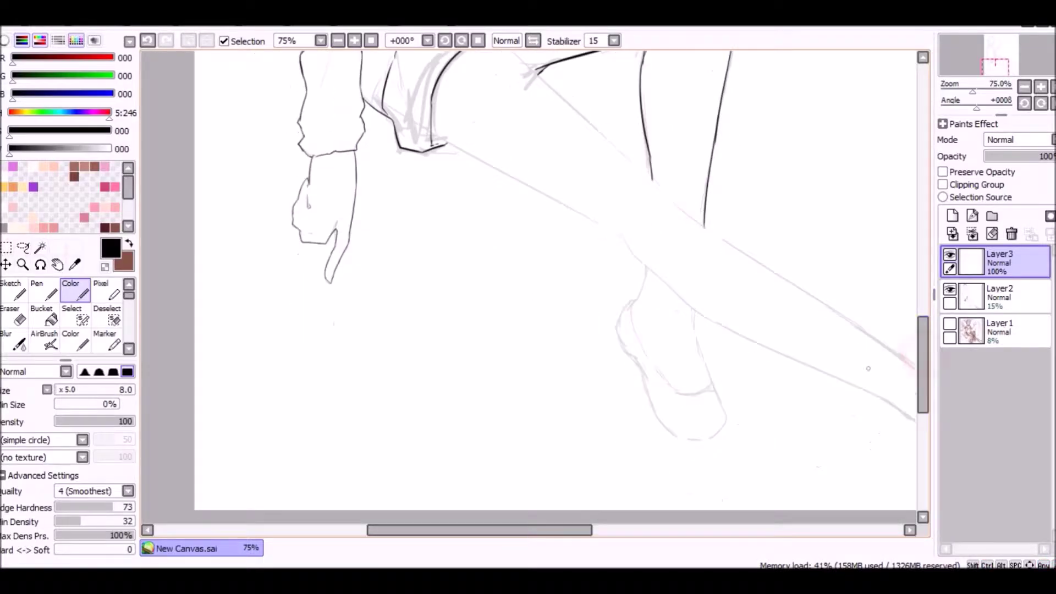
{"action": "scroll", "coordinate": [682, 288], "scroll_direction": "up", "scroll_amount": 1}
{"action": "left_click_drag", "start_coordinate": [706, 377], "coordinate": [705, 479]}
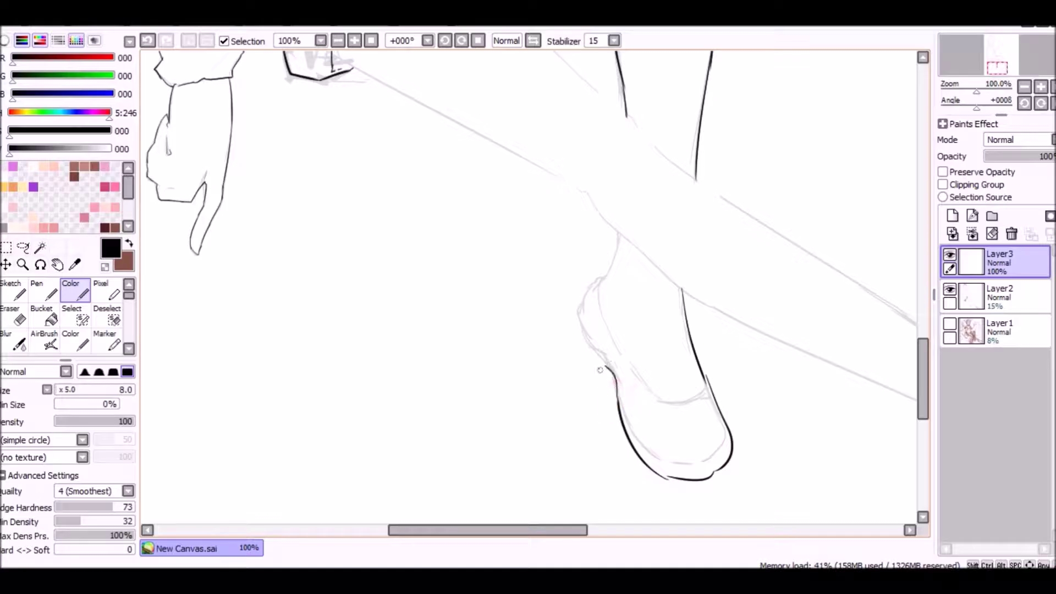
{"action": "left_click_drag", "start_coordinate": [618, 233], "coordinate": [648, 396]}
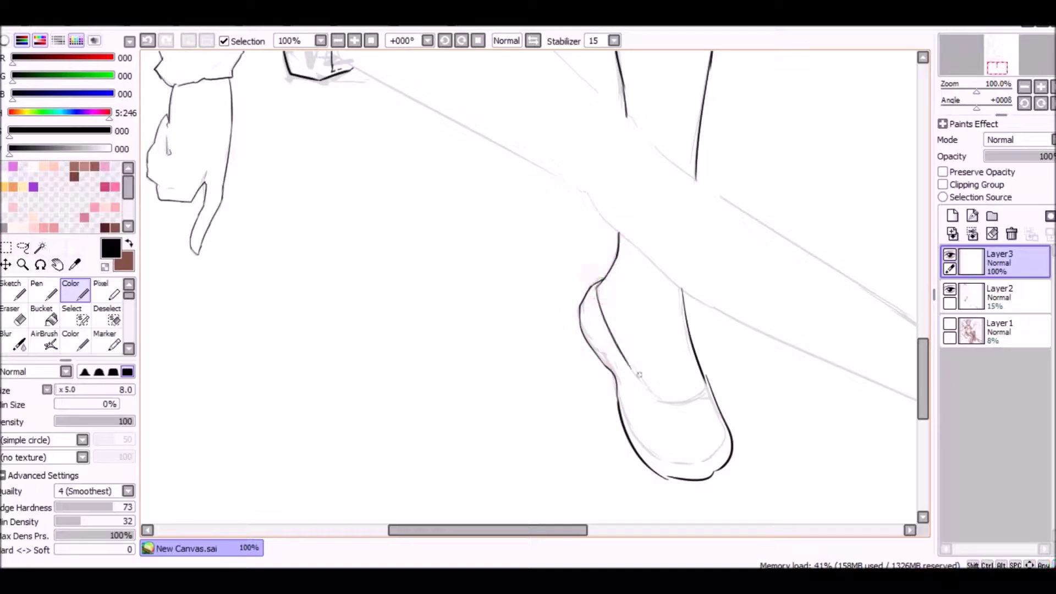
{"action": "scroll", "coordinate": [707, 389], "scroll_direction": "down", "scroll_amount": 1}
{"action": "scroll", "coordinate": [706, 390], "scroll_direction": "down", "scroll_amount": 1}
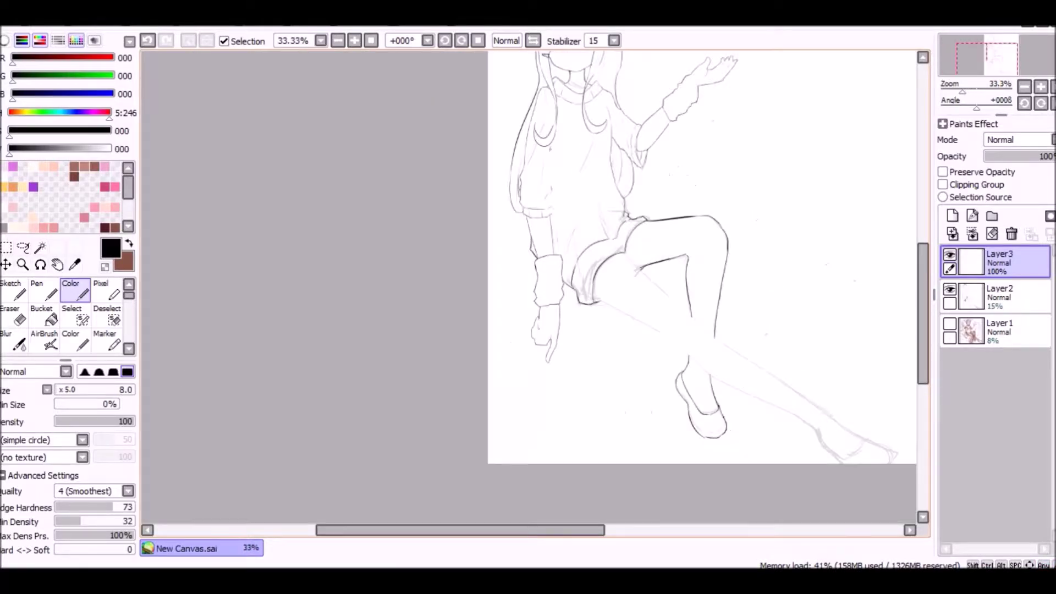
- Ink both thigh contours of the extended leg from the shorts to the knee, redoing the upper edge until smooth
{"action": "scroll", "coordinate": [630, 529], "scroll_direction": "up", "scroll_amount": 1}
{"action": "left_click_drag", "start_coordinate": [605, 529], "coordinate": [574, 534]}
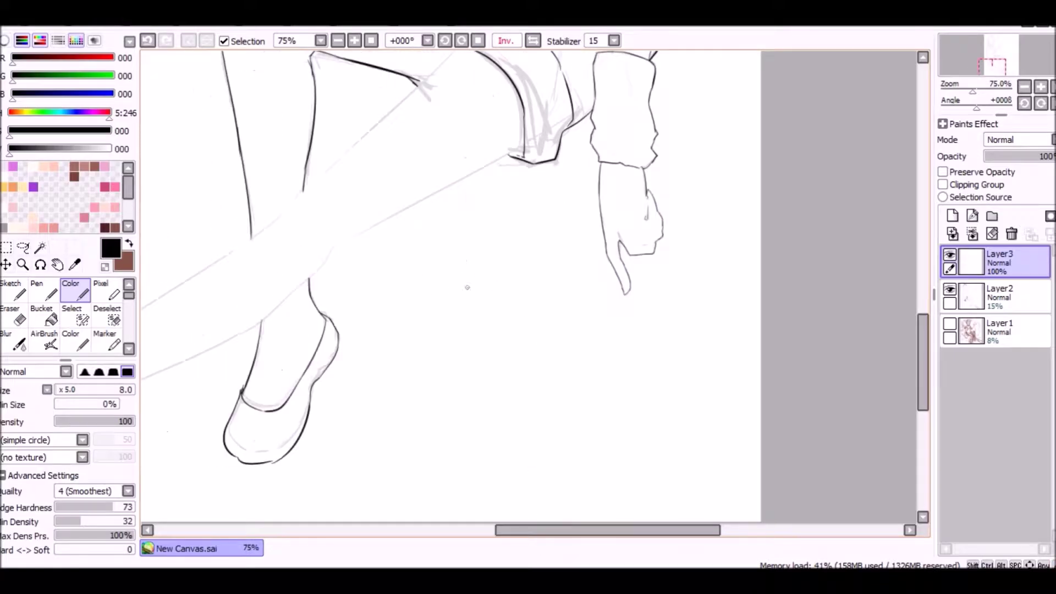
{"action": "scroll", "coordinate": [463, 290], "scroll_direction": "up", "scroll_amount": 2}
{"action": "left_click_drag", "start_coordinate": [655, 151], "coordinate": [462, 329]}
{"action": "key", "text": "ctrl+z"}
{"action": "left_click_drag", "start_coordinate": [740, 58], "coordinate": [470, 300]}
{"action": "key", "text": "ctrl+z"}
{"action": "left_click_drag", "start_coordinate": [751, 53], "coordinate": [342, 438]}
{"action": "scroll", "coordinate": [396, 384], "scroll_direction": "down", "scroll_amount": 1}
{"action": "left_click_drag", "start_coordinate": [831, 270], "coordinate": [636, 373]}
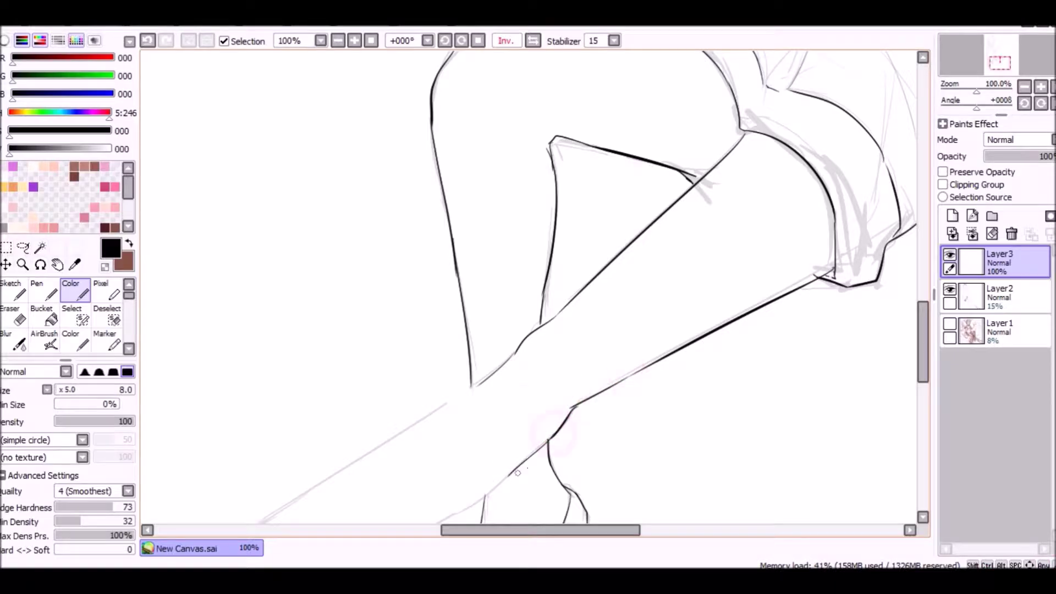
- Ink the lower calf contour of the extended leg from behind the knee to the ankle
{"action": "left_click_drag", "start_coordinate": [923, 330], "coordinate": [921, 364]}
{"action": "left_click_drag", "start_coordinate": [550, 530], "coordinate": [491, 530]}
{"action": "left_click_drag", "start_coordinate": [740, 289], "coordinate": [465, 440]}
{"action": "left_click_drag", "start_coordinate": [619, 358], "coordinate": [391, 474]}
{"action": "key", "text": "e"}
{"action": "key", "text": "e"}
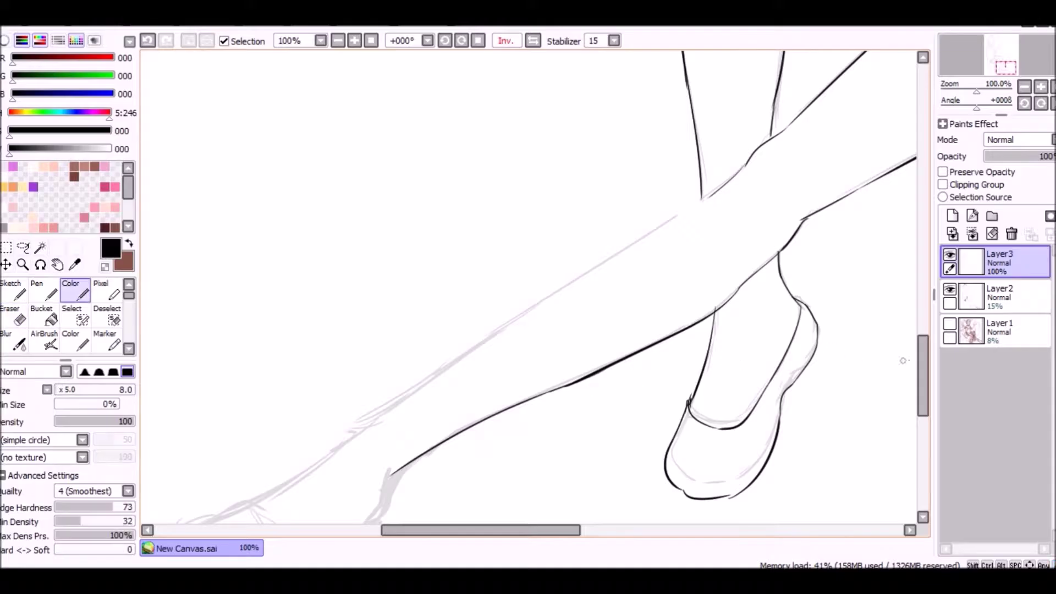
- Ink the extended leg's front ankle line, heel and shoe outline with its opening at the canvas edge
{"action": "scroll", "coordinate": [494, 385], "scroll_direction": "down", "scroll_amount": 3}
{"action": "left_click_drag", "start_coordinate": [367, 385], "coordinate": [404, 330]}
{"action": "mouse_move", "coordinate": [389, 270]}
{"action": "left_mouse_down"}
{"action": "mouse_move", "coordinate": [248, 369]}
{"action": "mouse_move", "coordinate": [271, 387]}
{"action": "mouse_move", "coordinate": [183, 402]}
{"action": "left_mouse_up"}
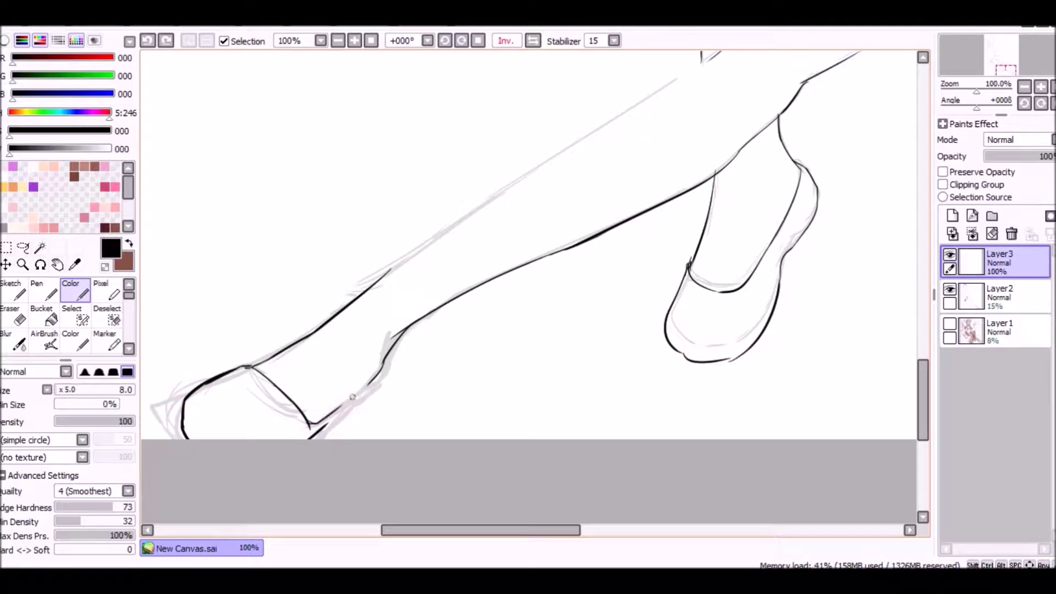
{"action": "key", "text": "ctrl+z"}
{"action": "left_click_drag", "start_coordinate": [322, 425], "coordinate": [392, 356]}
{"action": "key", "text": "ctrl+z"}
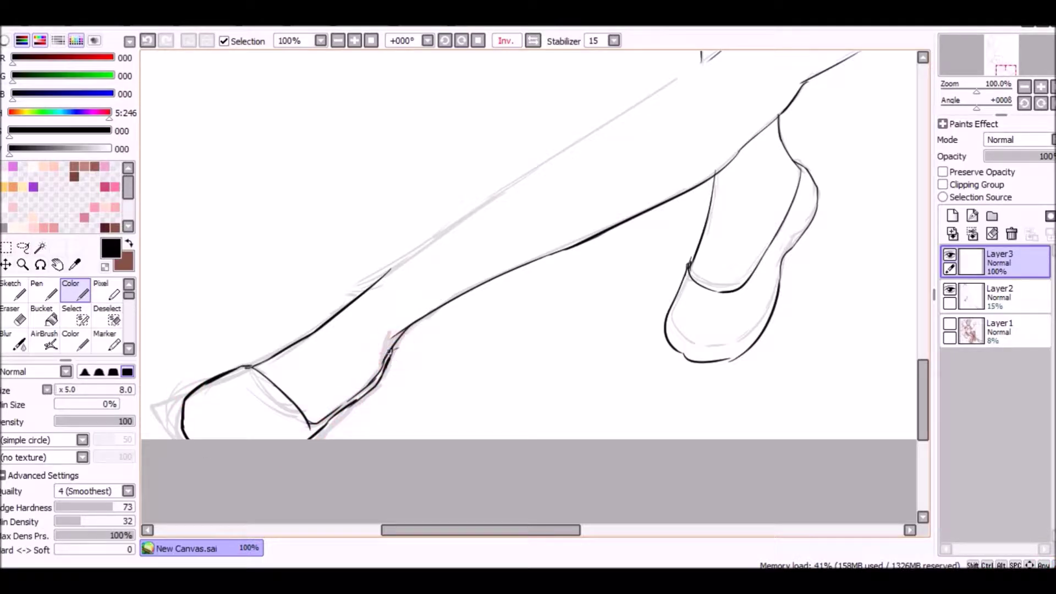
- Redraw the heel edge of the extended leg's shoe down to the canvas edge and erase the overlapping line
{"action": "scroll", "coordinate": [388, 349], "scroll_direction": "down", "scroll_amount": 1}
{"action": "scroll", "coordinate": [389, 348], "scroll_direction": "down", "scroll_amount": 2}
{"action": "scroll", "coordinate": [627, 343], "scroll_direction": "up", "scroll_amount": 2}
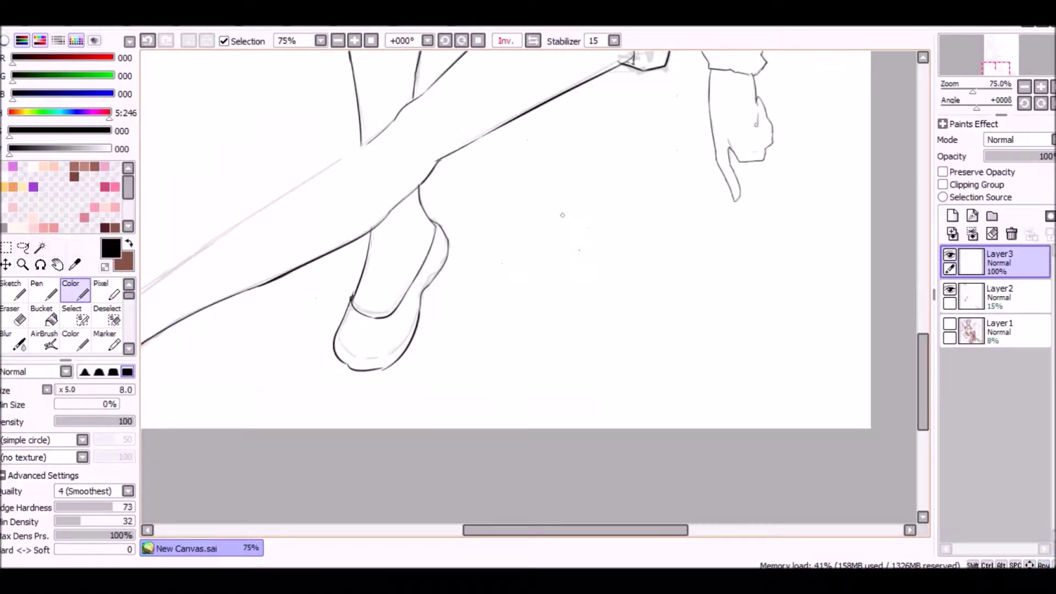
{"action": "scroll", "coordinate": [450, 363], "scroll_direction": "left", "scroll_amount": 4}
{"action": "scroll", "coordinate": [275, 386], "scroll_direction": "up", "scroll_amount": 2}
{"action": "key", "text": "e"}
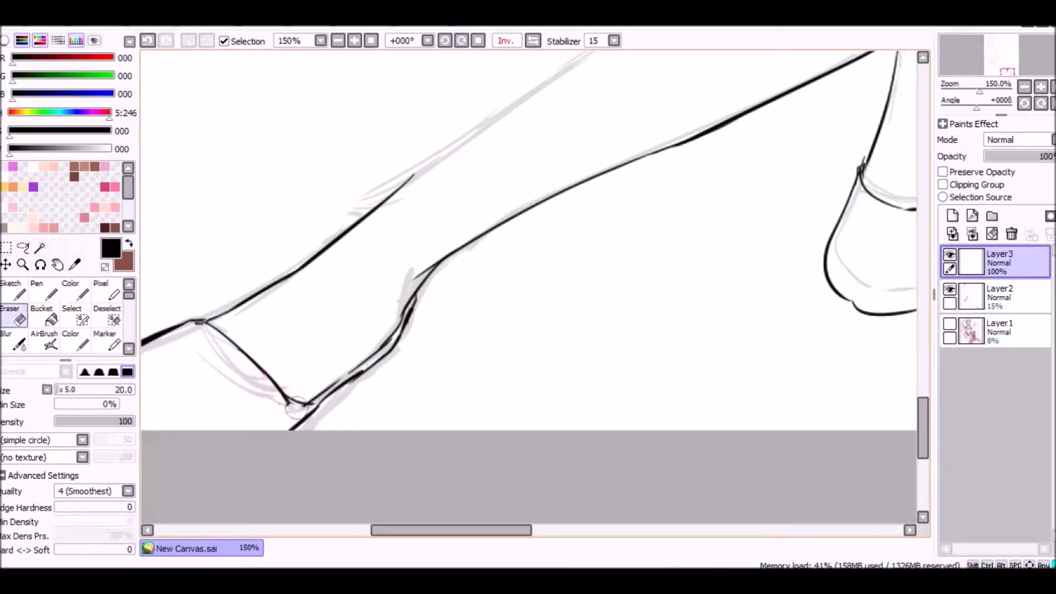
{"action": "key", "text": "ctrl+z"}
{"action": "key", "text": "n"}
{"action": "left_click_drag", "start_coordinate": [363, 374], "coordinate": [301, 430]}
{"action": "key", "text": "e"}
{"action": "left_click_drag", "start_coordinate": [352, 380], "coordinate": [339, 385]}
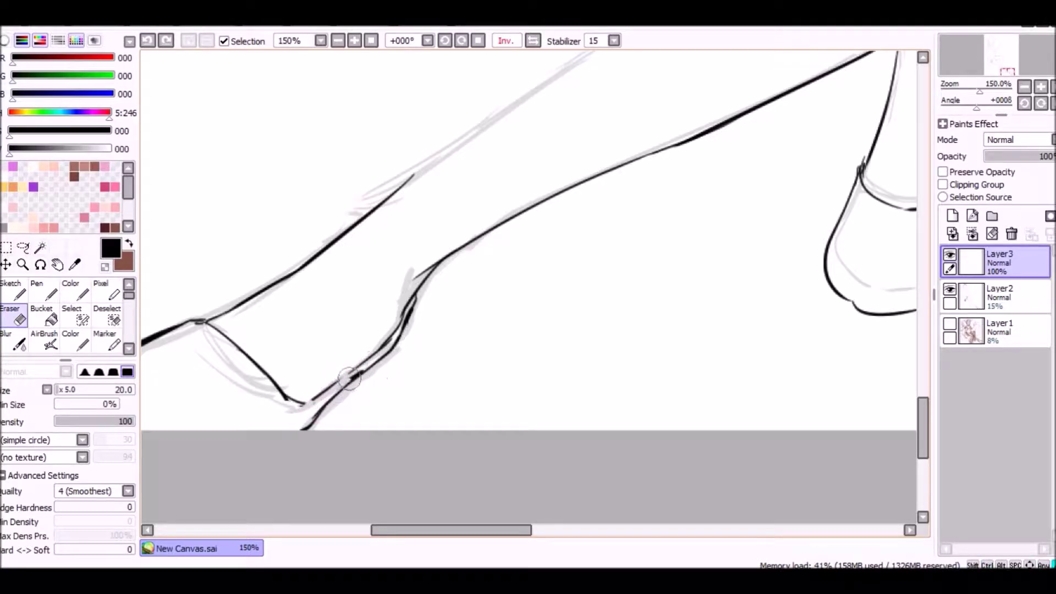
- Ink the upper shin contour of the extended leg from the ankle to the knee, redoing the stroke until smooth
{"action": "scroll", "coordinate": [347, 378], "scroll_direction": "down", "scroll_amount": 2}
{"action": "key", "text": "b"}
{"action": "left_click_drag", "start_coordinate": [389, 323], "coordinate": [553, 221]}
{"action": "key", "text": "ctrl+z"}
{"action": "left_click_drag", "start_coordinate": [489, 242], "coordinate": [385, 323]}
{"action": "key", "text": "ctrl+z"}
{"action": "left_click_drag", "start_coordinate": [536, 221], "coordinate": [385, 323]}
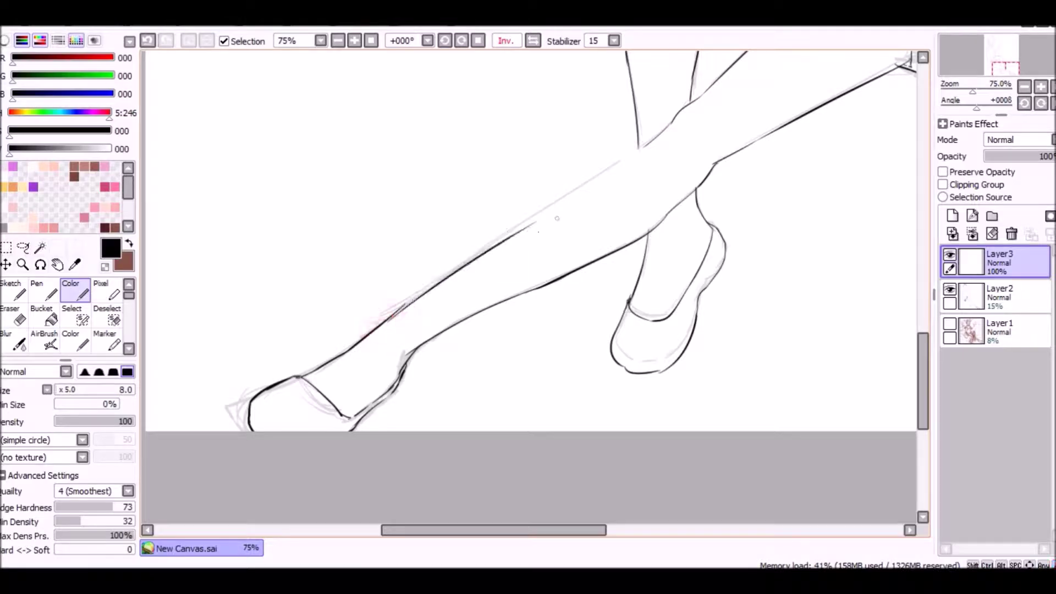
{"action": "left_click_drag", "start_coordinate": [527, 232], "coordinate": [631, 148]}
{"action": "key", "text": "e"}
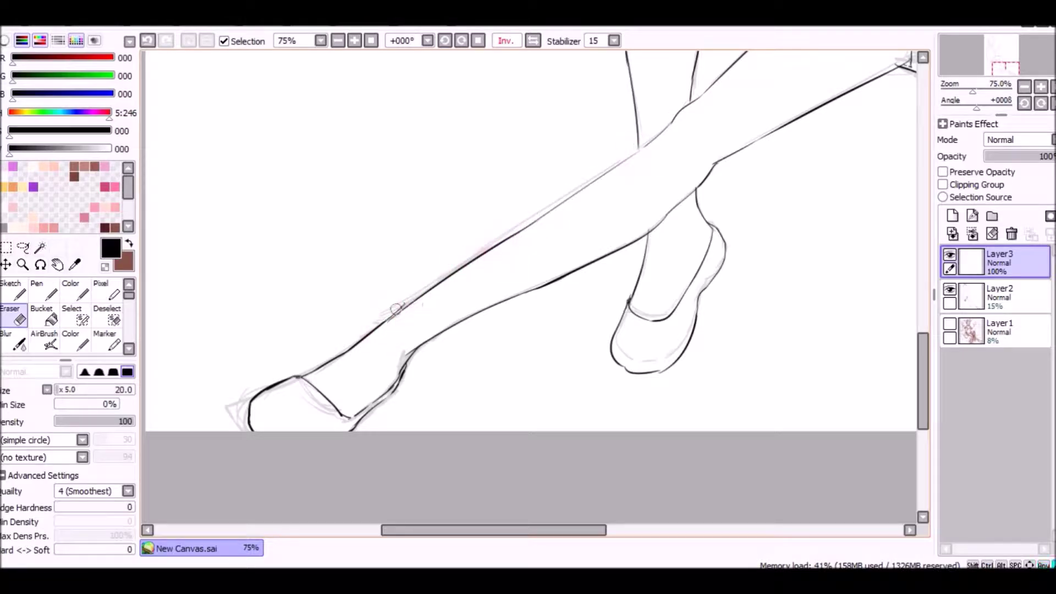
- Clean up the overlapping stroke ends where the shin contour meets the ankle line
{"action": "scroll", "coordinate": [326, 373], "scroll_direction": "up", "scroll_amount": 2}
{"action": "key", "text": "b"}
{"action": "left_click_drag", "start_coordinate": [333, 366], "coordinate": [444, 282]}
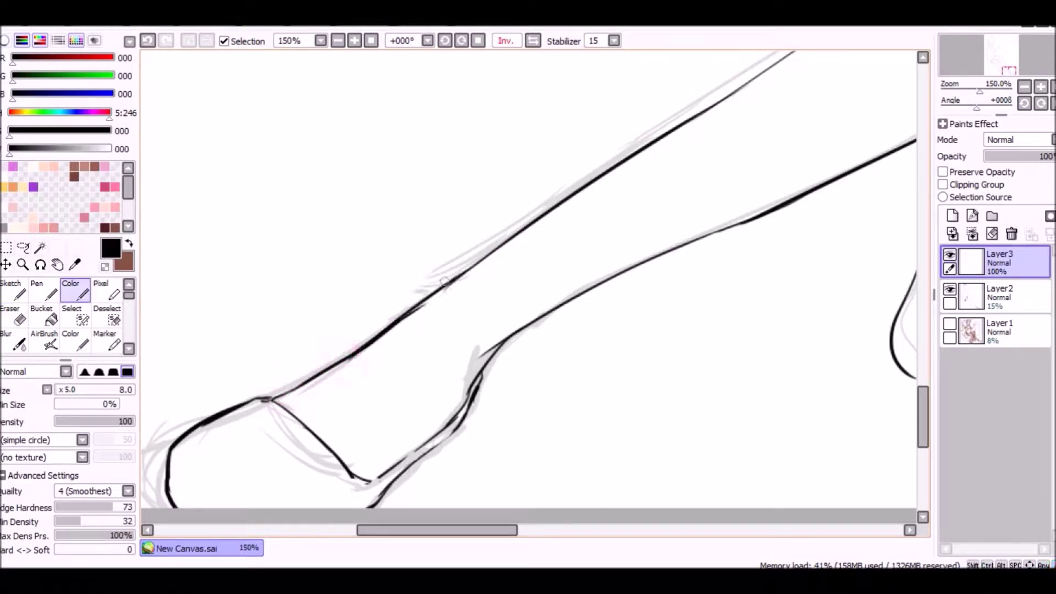
{"action": "key", "text": "ctrl+z"}
{"action": "key", "text": "e"}
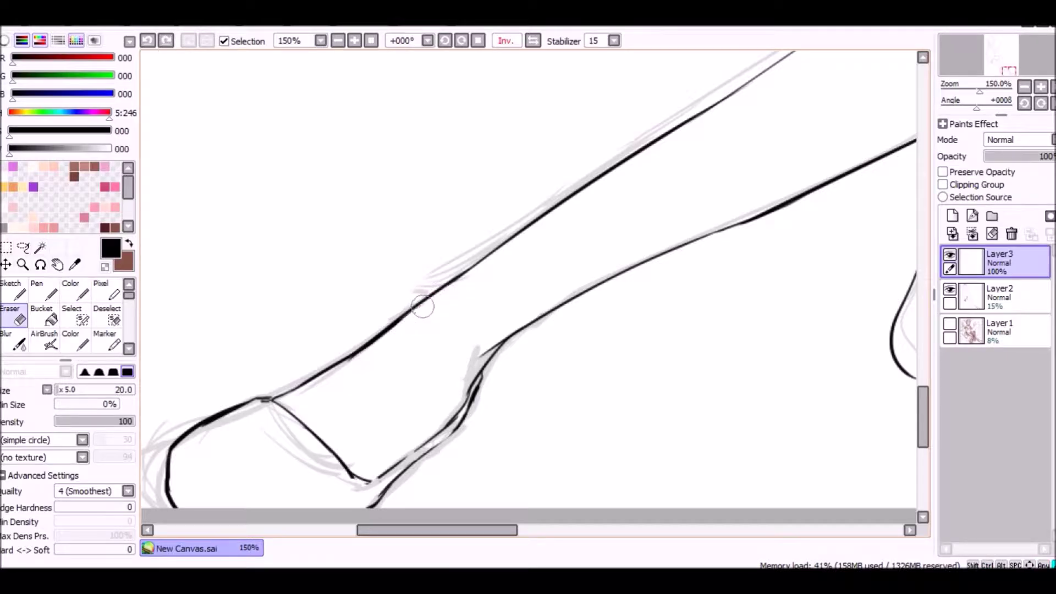
{"action": "key", "text": "b"}
{"action": "left_click_drag", "start_coordinate": [264, 397], "coordinate": [318, 371]}
{"action": "key", "text": "ctrl+z"}
- Hide the sketch layer and view the whole figure's line art on its own
{"action": "key", "text": "ctrl+minus"}
{"action": "key", "text": "ctrl+minus"}
{"action": "key", "text": "ctrl+minus"}
{"action": "key", "text": "ctrl+minus"}
{"action": "key", "text": "ctrl+minus"}
{"action": "left_click", "coordinate": [949, 289]}
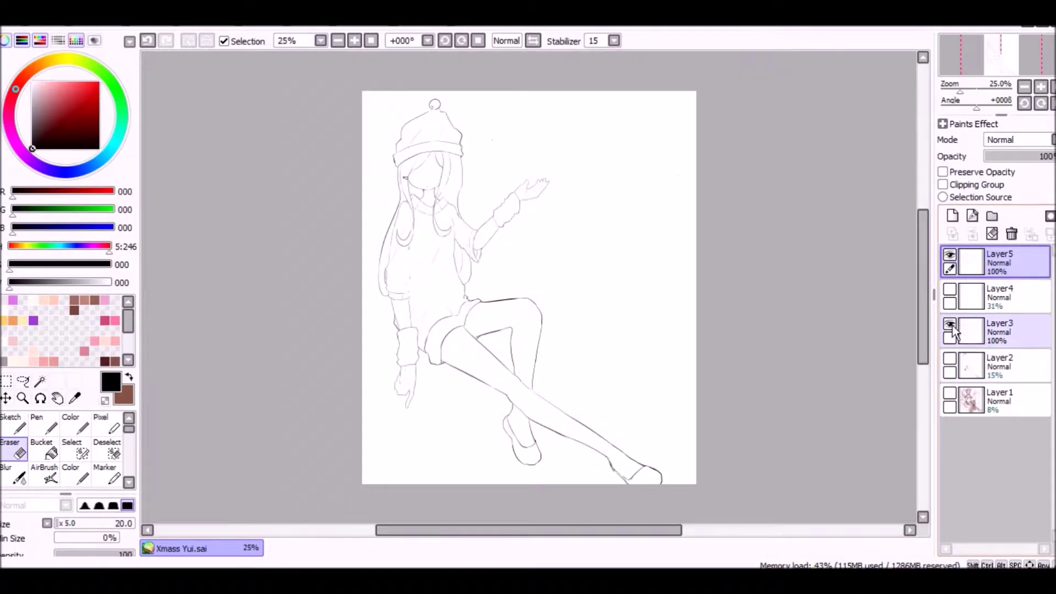
- On Layer3, erase the old clip and bang ends, and redraw the cheek line and the hair strand up to the hat brim
{"action": "key", "text": "ctrl+plus"}
{"action": "key", "text": "ctrl+plus"}
{"action": "key", "text": "ctrl+plus"}
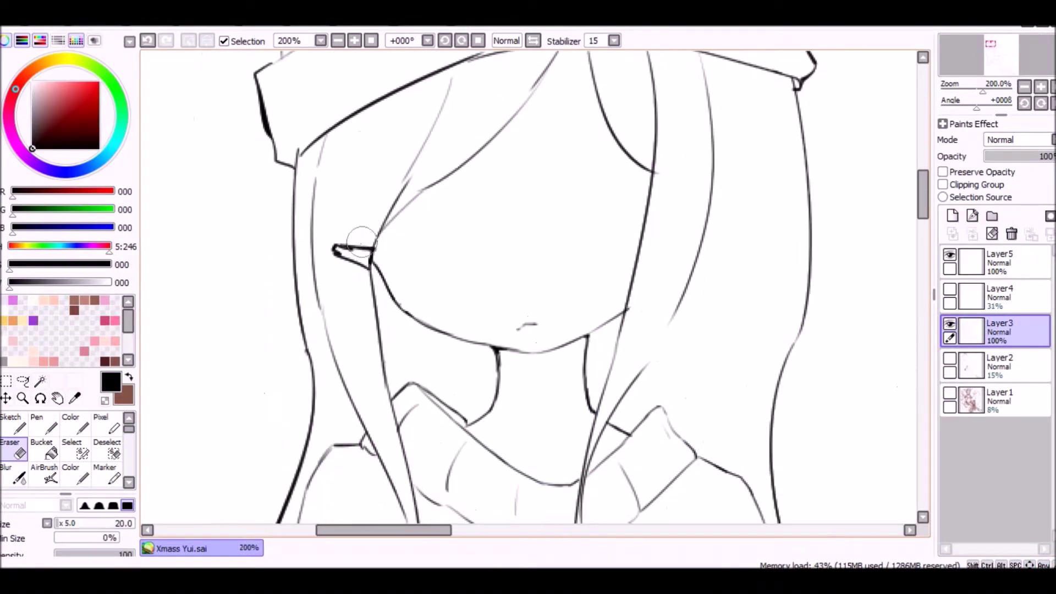
{"action": "key", "text": "b"}
{"action": "mouse_move", "coordinate": [413, 318]}
{"action": "left_mouse_down"}
{"action": "mouse_move", "coordinate": [378, 279]}
{"action": "mouse_move", "coordinate": [426, 328]}
{"action": "left_mouse_up"}
{"action": "key", "text": "e"}
{"action": "left_click_drag", "start_coordinate": [396, 206], "coordinate": [434, 181]}
{"action": "key", "text": "b"}
{"action": "left_click_drag", "start_coordinate": [385, 349], "coordinate": [372, 117]}
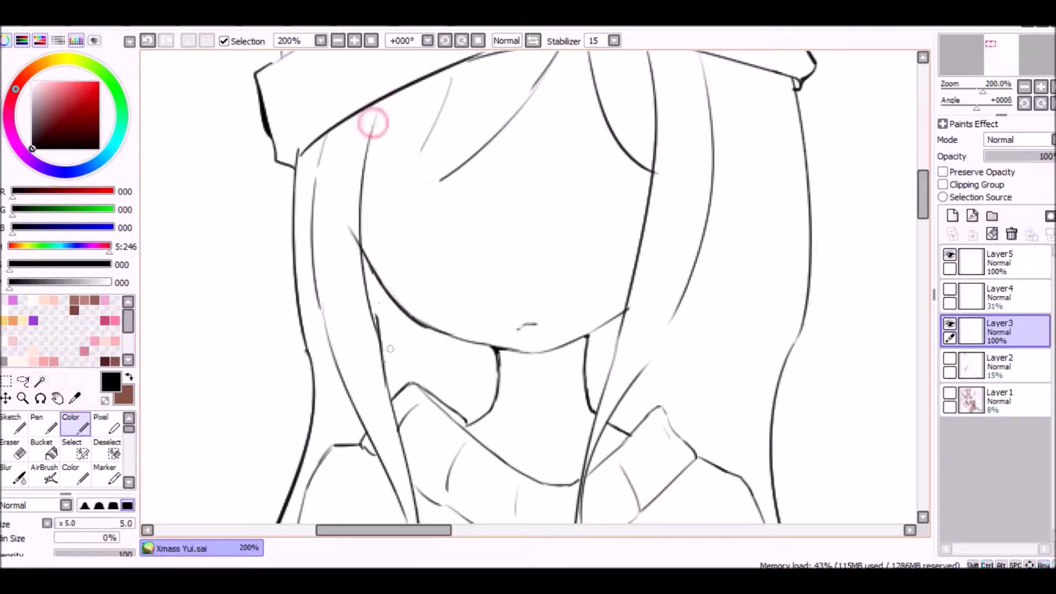
- Erase the stray strand end below the cheek and the remaining old bang line on the forehead
{"action": "key", "text": "e"}
{"action": "left_click_drag", "start_coordinate": [365, 296], "coordinate": [382, 341]}
{"action": "left_click_drag", "start_coordinate": [438, 182], "coordinate": [455, 134]}
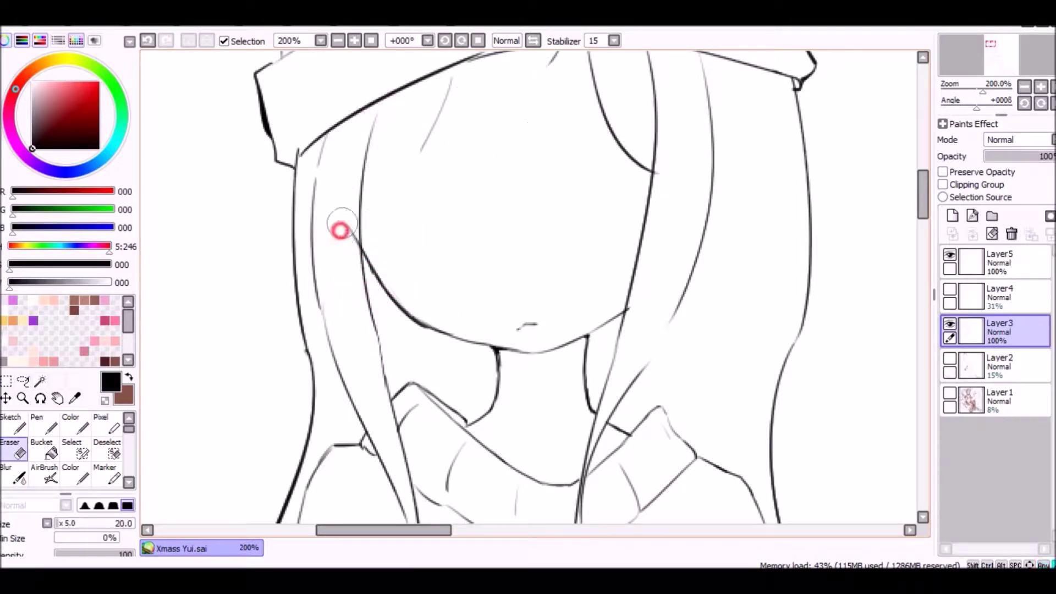
- Ink a bang strand sweeping from the hat brim to the cheek, retrying the stroke, and darken the adjoining side strand
{"action": "key", "text": "x"}
{"action": "key", "text": "b"}
{"action": "left_click_drag", "start_coordinate": [437, 99], "coordinate": [380, 204]}
{"action": "key", "text": "ctrl+z"}
{"action": "key", "text": "x"}
{"action": "mouse_move", "coordinate": [447, 69]}
{"action": "left_mouse_down"}
{"action": "mouse_move", "coordinate": [365, 230]}
{"action": "mouse_move", "coordinate": [363, 258]}
{"action": "mouse_move", "coordinate": [381, 239]}
{"action": "mouse_move", "coordinate": [365, 248]}
{"action": "left_mouse_up"}
{"action": "key", "text": "ctrl+z"}
{"action": "key", "text": "ctrl+z"}
{"action": "key", "text": "e"}
{"action": "key", "text": "b"}
{"action": "key", "text": "ctrl+z"}
{"action": "scroll", "coordinate": [360, 245], "scroll_direction": "up", "scroll_amount": 2}
{"action": "left_click_drag", "start_coordinate": [350, 292], "coordinate": [344, 211]}
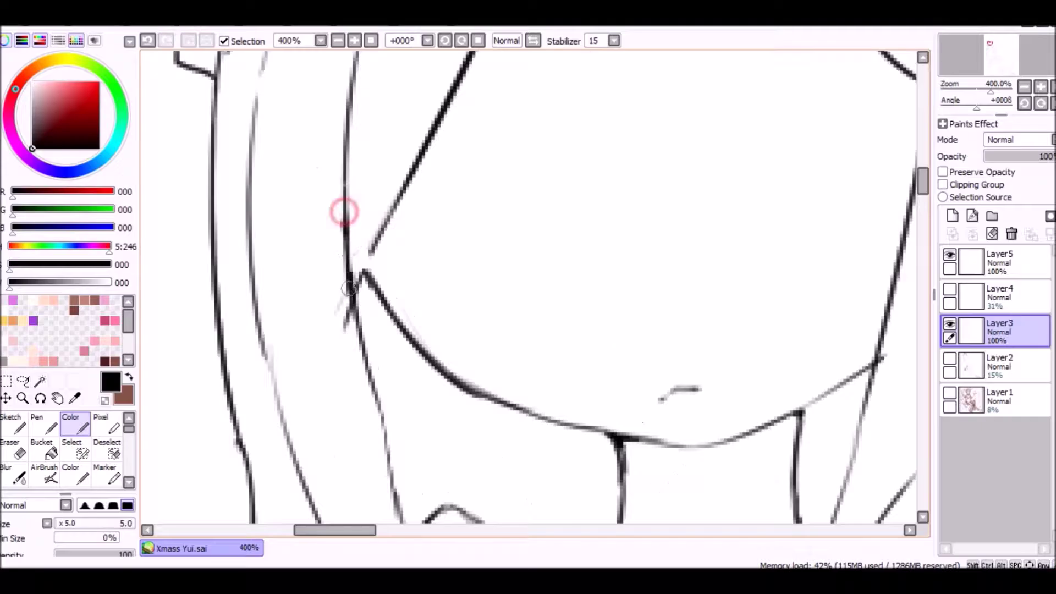
- Ink two more thin bang strands curving from the hat brim toward the cheek
{"action": "key", "text": "e"}
{"action": "scroll", "coordinate": [338, 223], "scroll_direction": "down", "scroll_amount": 5}
{"action": "scroll", "coordinate": [333, 235], "scroll_direction": "up", "scroll_amount": 3}
{"action": "key", "text": "b"}
{"action": "key", "text": "ctrl+z"}
{"action": "left_click_drag", "start_coordinate": [432, 226], "coordinate": [360, 295]}
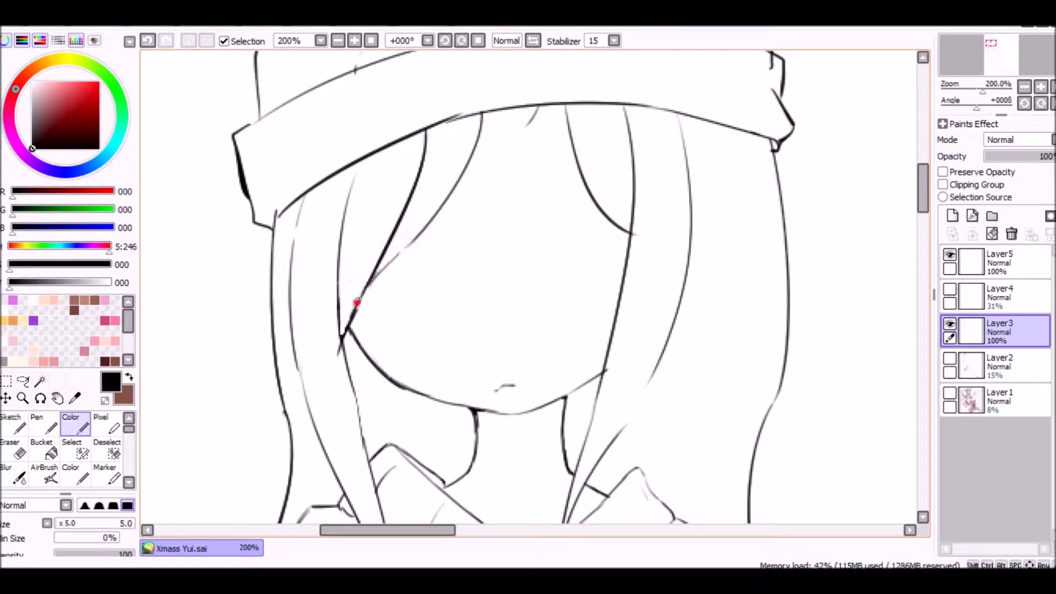
{"action": "key", "text": "ctrl+z"}
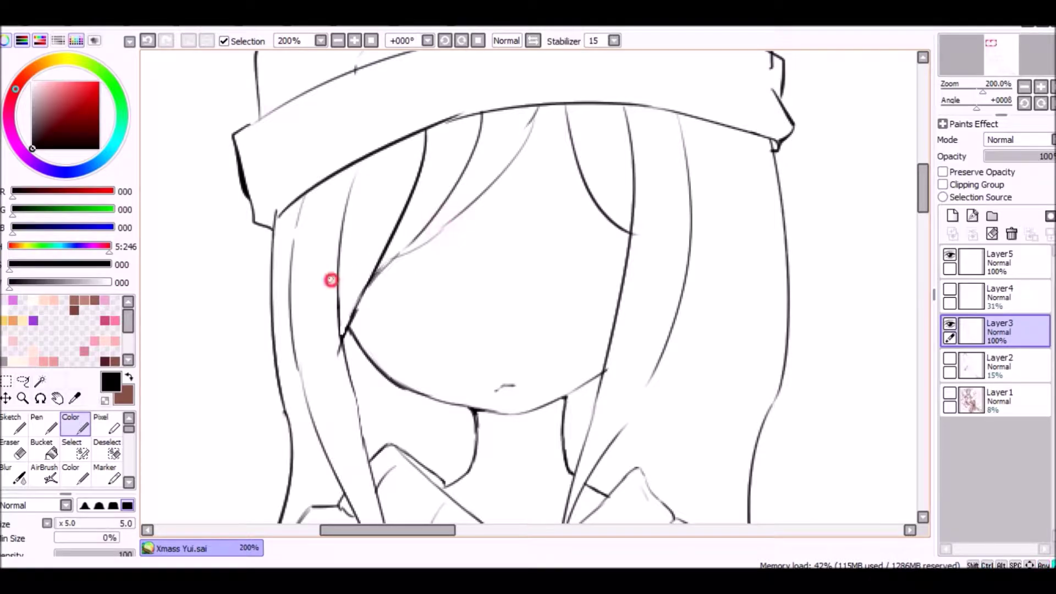
- Ink a small hair clip where the bangs meet the side strand and thicken the jawline
{"action": "key", "text": "e"}
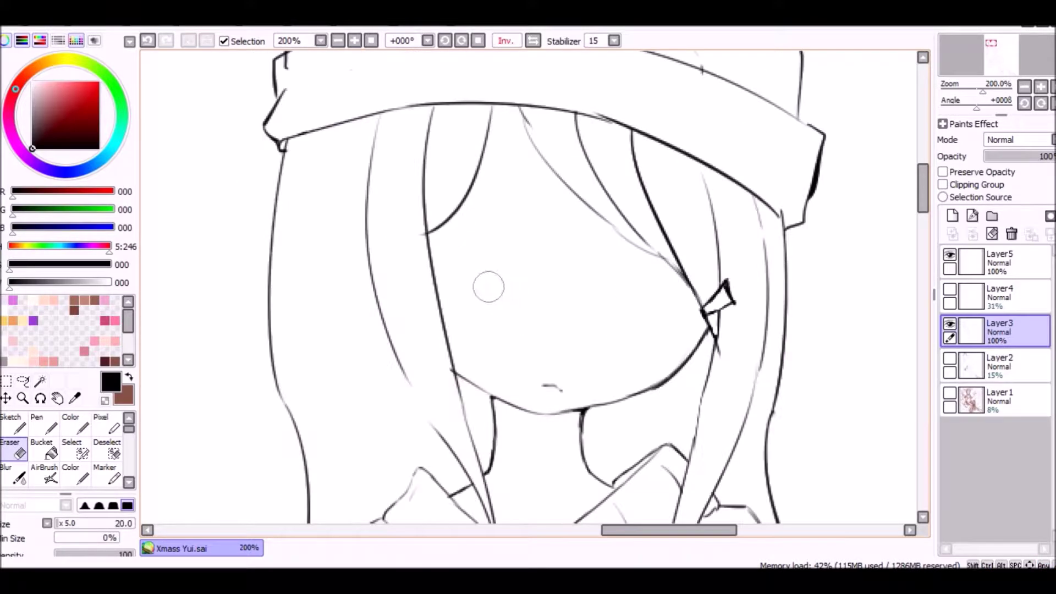
{"action": "key", "text": "e"}
{"action": "scroll", "coordinate": [523, 292], "scroll_direction": "down", "scroll_amount": 4}
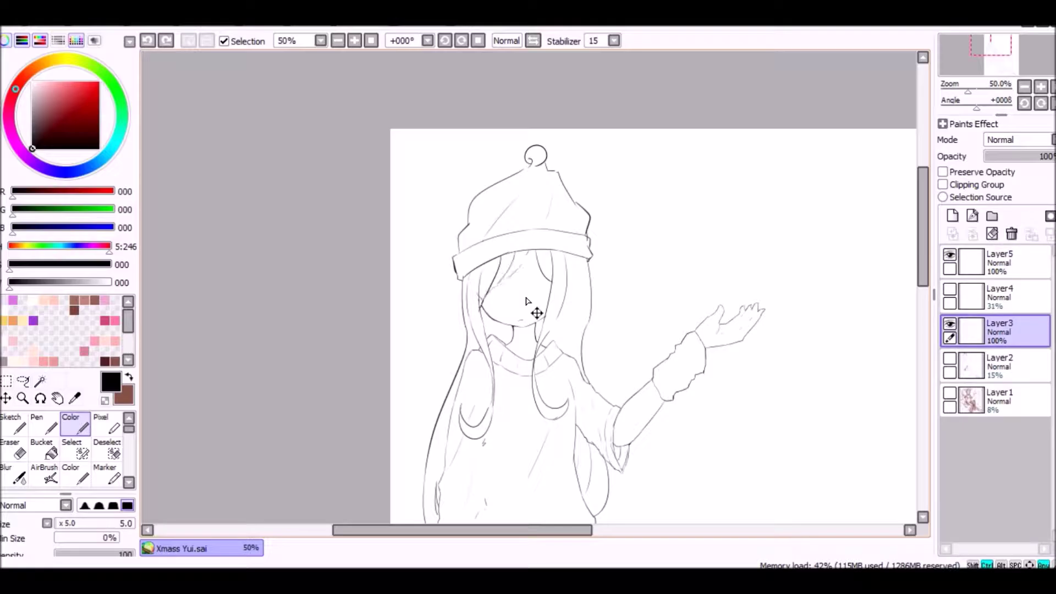
{"action": "scroll", "coordinate": [526, 301], "scroll_direction": "down", "scroll_amount": 2}
{"action": "scroll", "coordinate": [436, 154], "scroll_direction": "up", "scroll_amount": 6}
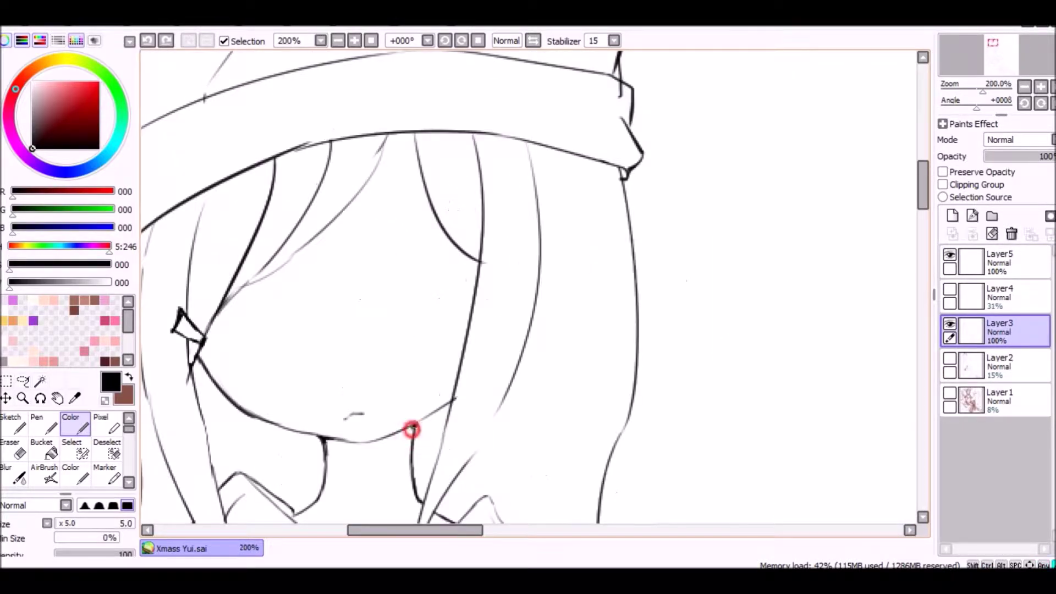
{"action": "scroll", "coordinate": [249, 416], "scroll_direction": "up", "scroll_amount": 2}
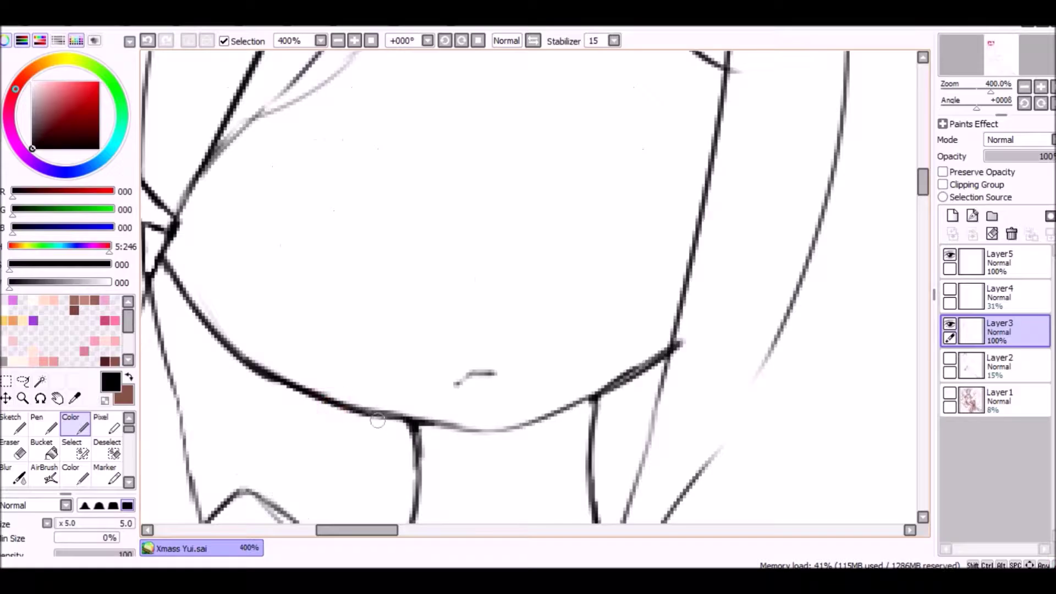
- On Layer5, ink both eyes with thick upper lashes and partial iris outlines
{"action": "scroll", "coordinate": [250, 385], "scroll_direction": "down", "scroll_amount": 4}
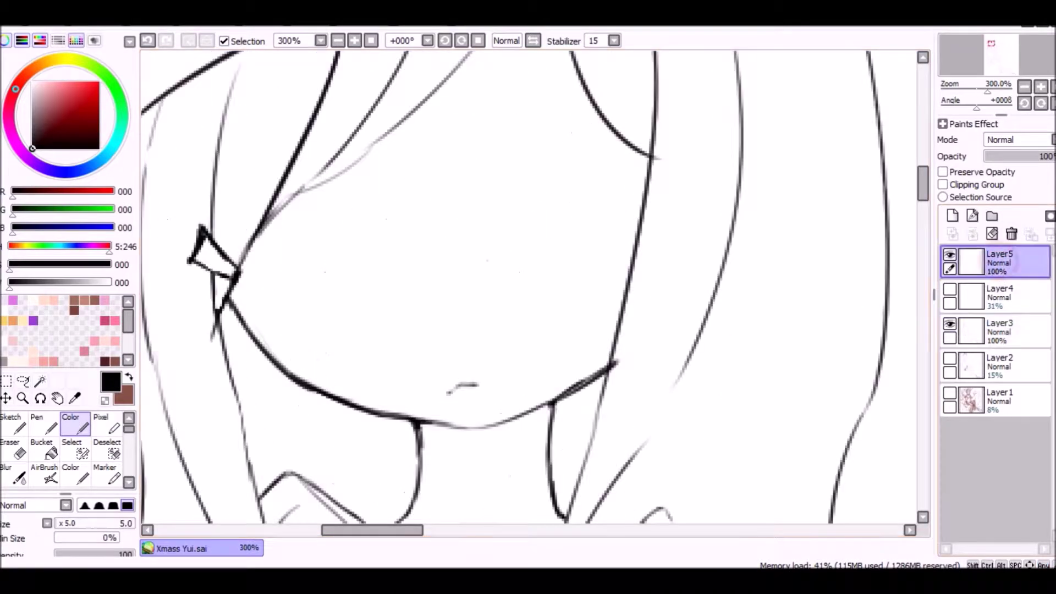
{"action": "left_click_drag", "start_coordinate": [242, 267], "coordinate": [297, 239]}
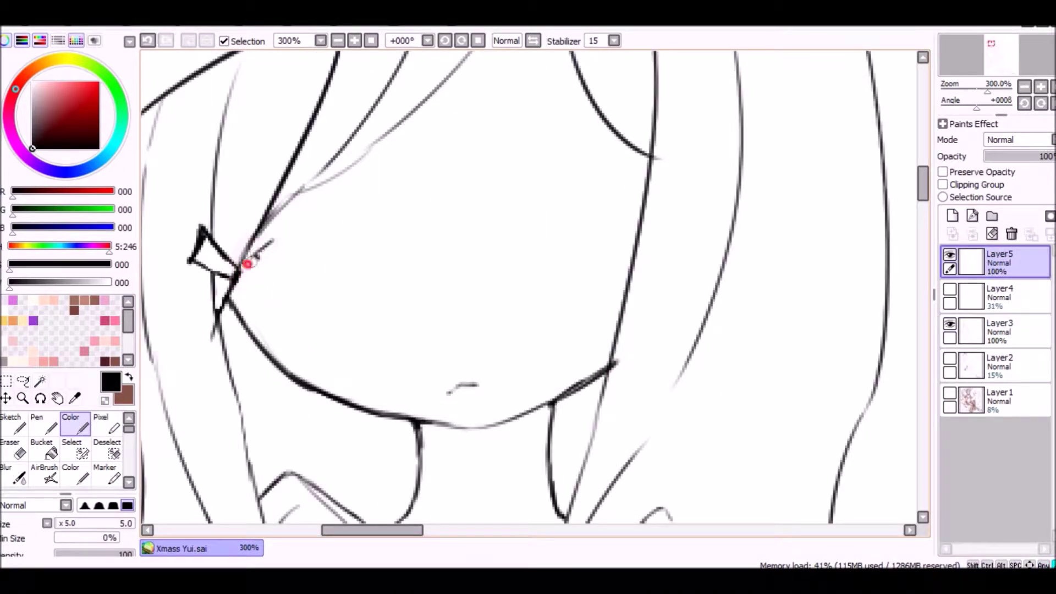
{"action": "left_click_drag", "start_coordinate": [252, 265], "coordinate": [308, 239]}
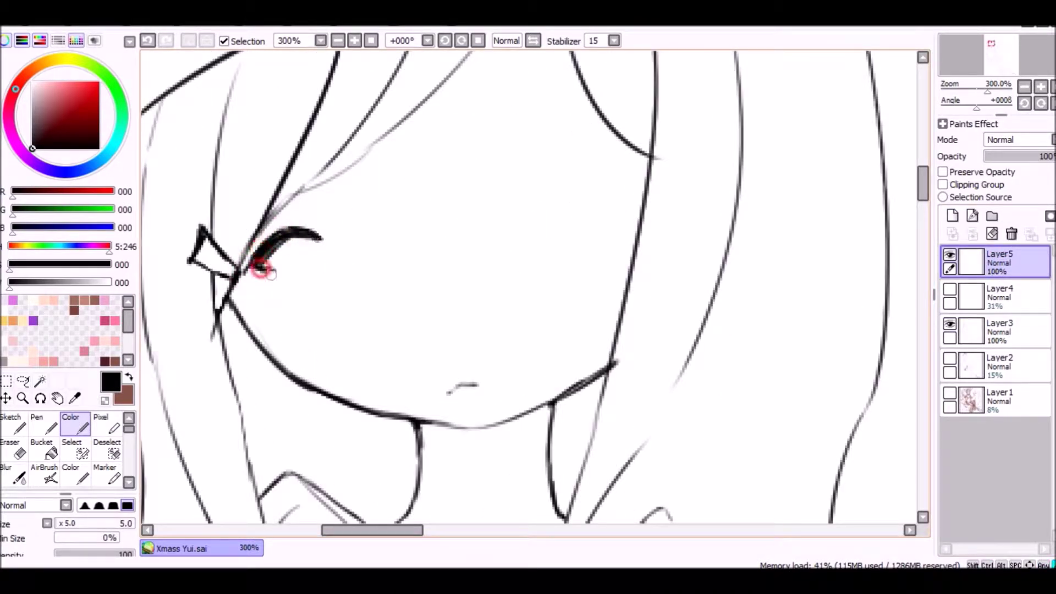
{"action": "left_click_drag", "start_coordinate": [572, 160], "coordinate": [498, 197]}
{"action": "mouse_move", "coordinate": [600, 190]}
{"action": "left_mouse_down"}
{"action": "mouse_move", "coordinate": [488, 201]}
{"action": "mouse_move", "coordinate": [544, 163]}
{"action": "mouse_move", "coordinate": [603, 181]}
{"action": "mouse_move", "coordinate": [579, 179]}
{"action": "mouse_move", "coordinate": [597, 192]}
{"action": "mouse_move", "coordinate": [560, 171]}
{"action": "mouse_move", "coordinate": [547, 219]}
{"action": "left_mouse_up"}
{"action": "key", "text": "ctrl+z"}
{"action": "left_click_drag", "start_coordinate": [532, 181], "coordinate": [547, 219]}
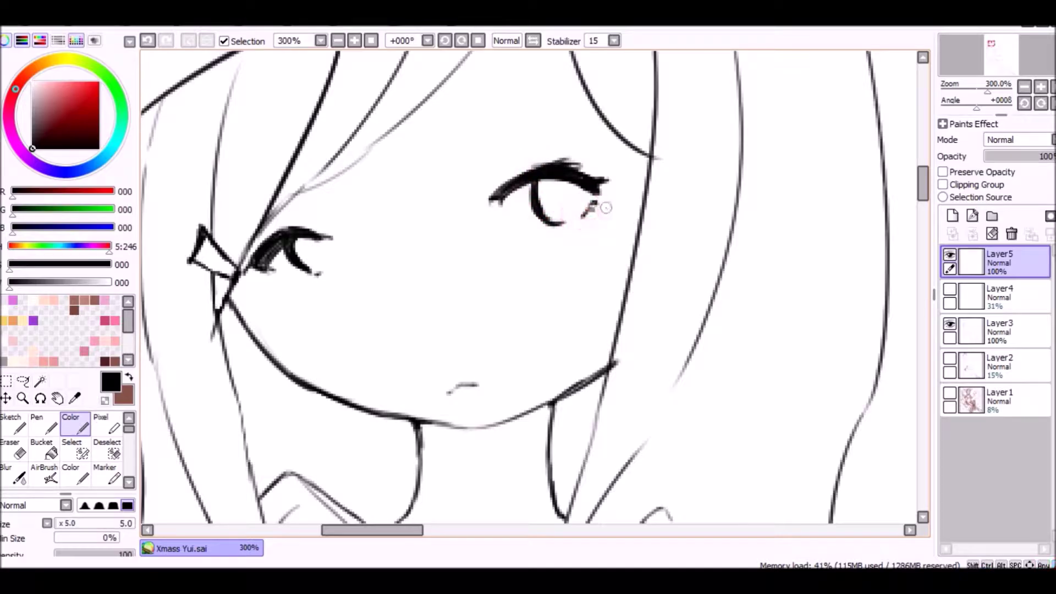
- Ink thin curved eyebrows above both eyes
{"action": "scroll", "coordinate": [605, 206], "scroll_direction": "down", "scroll_amount": 8}
{"action": "scroll", "coordinate": [612, 333], "scroll_direction": "up", "scroll_amount": 8}
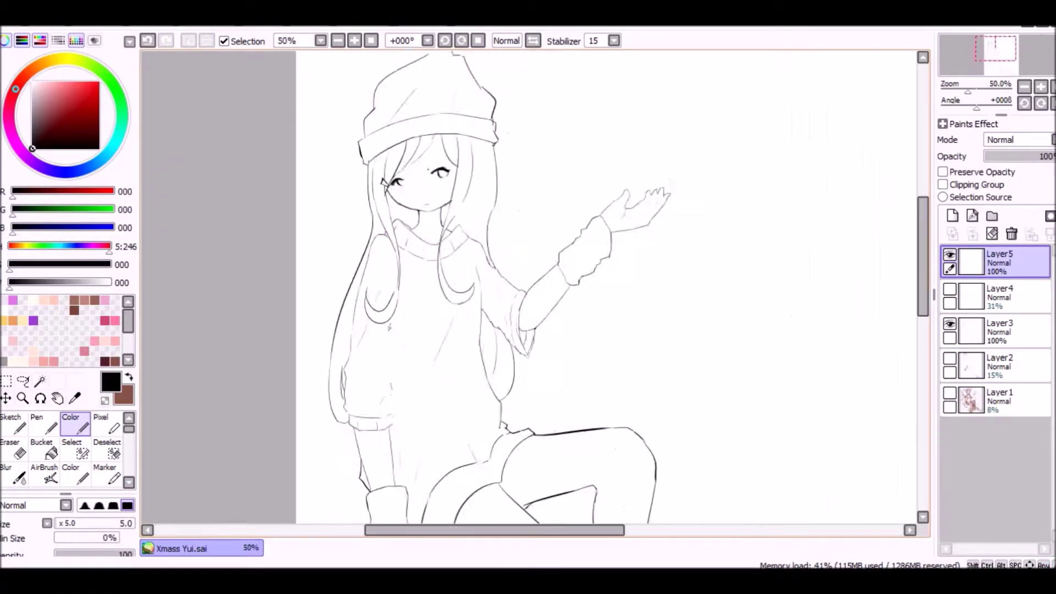
{"action": "left_click_drag", "start_coordinate": [506, 99], "coordinate": [440, 123]}
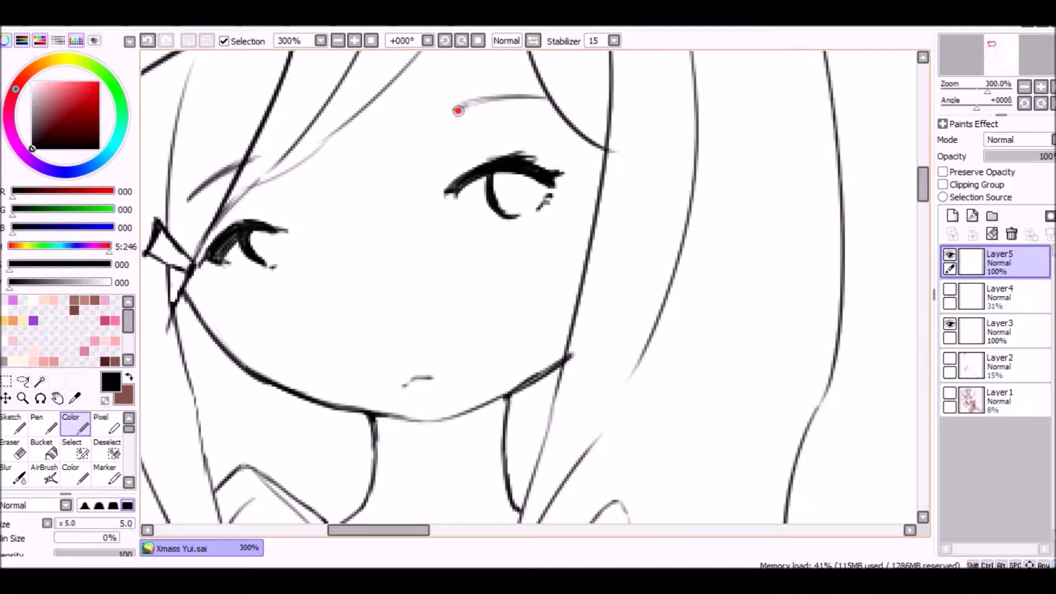
{"action": "left_click_drag", "start_coordinate": [556, 85], "coordinate": [448, 115]}
{"action": "scroll", "coordinate": [495, 110], "scroll_direction": "down", "scroll_amount": 8}
{"action": "scroll", "coordinate": [424, 178], "scroll_direction": "up", "scroll_amount": 6}
- On Layer3, erase the old jawline and redraw it from the cheek through a more pointed chin to the opposite hair strand
{"action": "left_click", "coordinate": [1000, 330]}
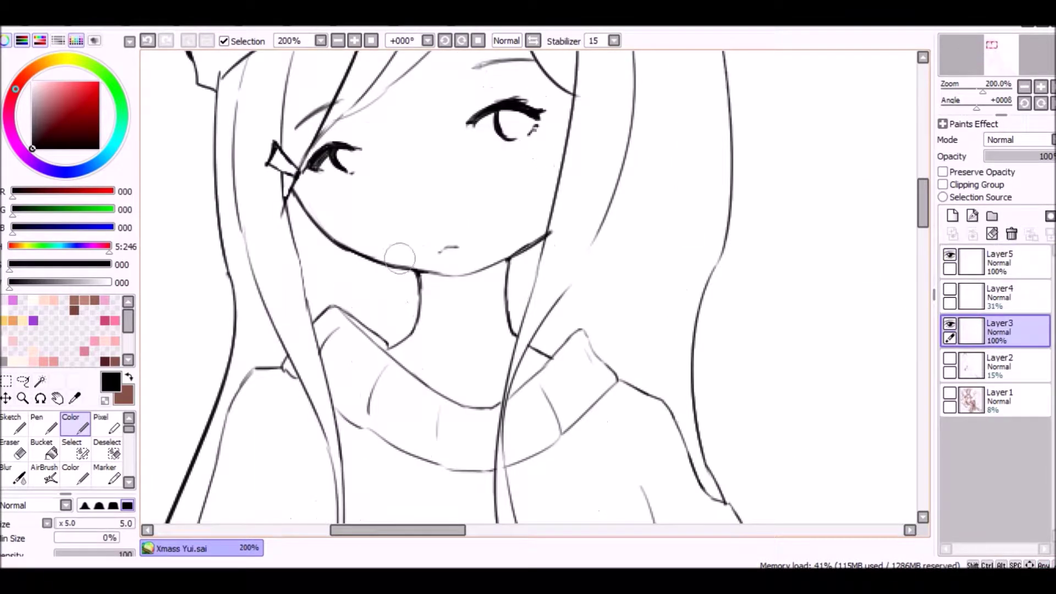
{"action": "key", "text": "e"}
{"action": "key", "text": "e"}
{"action": "left_click_drag", "start_coordinate": [341, 247], "coordinate": [391, 269]}
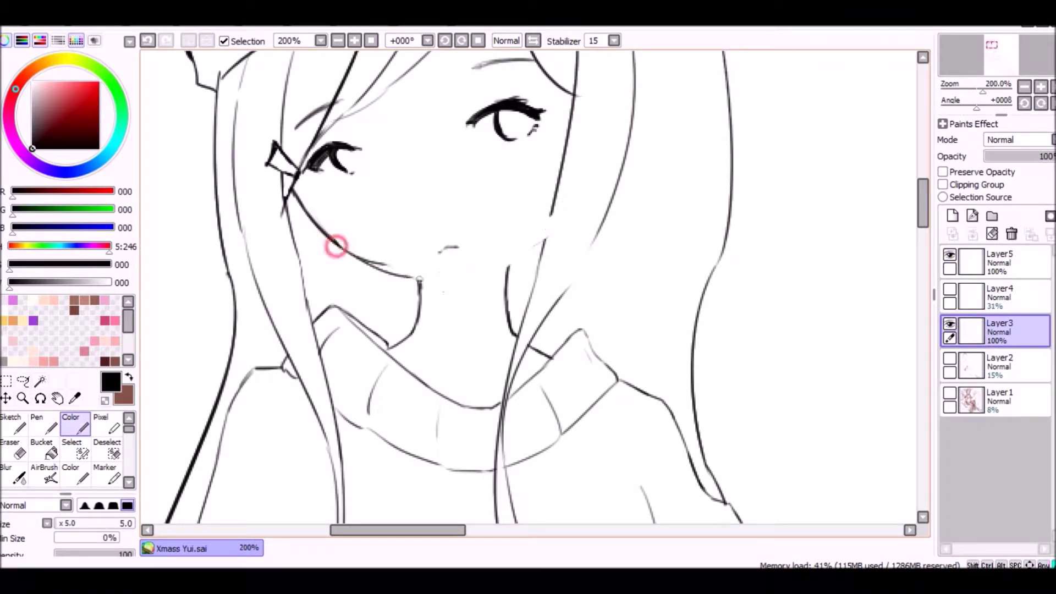
{"action": "left_click_drag", "start_coordinate": [299, 209], "coordinate": [341, 252]}
{"action": "scroll", "coordinate": [352, 258], "scroll_direction": "up", "scroll_amount": 2}
{"action": "key", "text": "e"}
{"action": "mouse_move", "coordinate": [289, 198]}
{"action": "left_mouse_down"}
{"action": "mouse_move", "coordinate": [335, 259]}
{"action": "mouse_move", "coordinate": [389, 289]}
{"action": "mouse_move", "coordinate": [483, 302]}
{"action": "mouse_move", "coordinate": [523, 302]}
{"action": "mouse_move", "coordinate": [642, 221]}
{"action": "left_mouse_up"}
{"action": "key", "text": "e"}
{"action": "key", "text": "ctrl+z"}
{"action": "left_click_drag", "start_coordinate": [550, 287], "coordinate": [644, 220]}
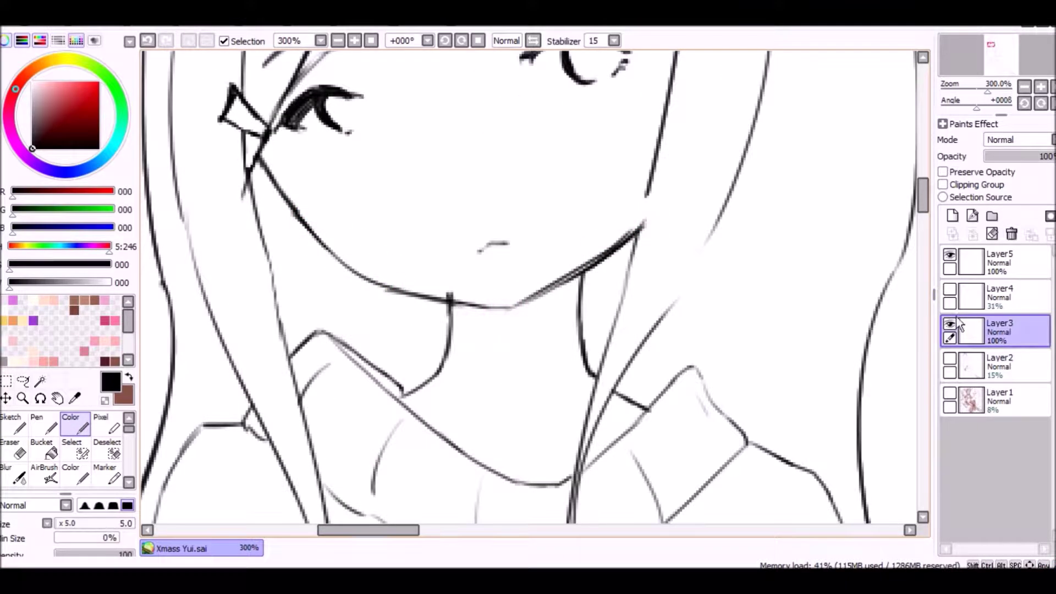
- Clean up the doubled jaw and chin lines and reconnect the face-framing hair strand to the jaw
{"action": "key", "text": "e"}
{"action": "left_click", "coordinate": [999, 262]}
{"action": "left_click", "coordinate": [999, 330]}
{"action": "scroll", "coordinate": [604, 264], "scroll_direction": "down", "scroll_amount": 6}
{"action": "scroll", "coordinate": [604, 264], "scroll_direction": "up", "scroll_amount": 6}
{"action": "left_click_drag", "start_coordinate": [514, 297], "coordinate": [641, 224]}
{"action": "key", "text": "b"}
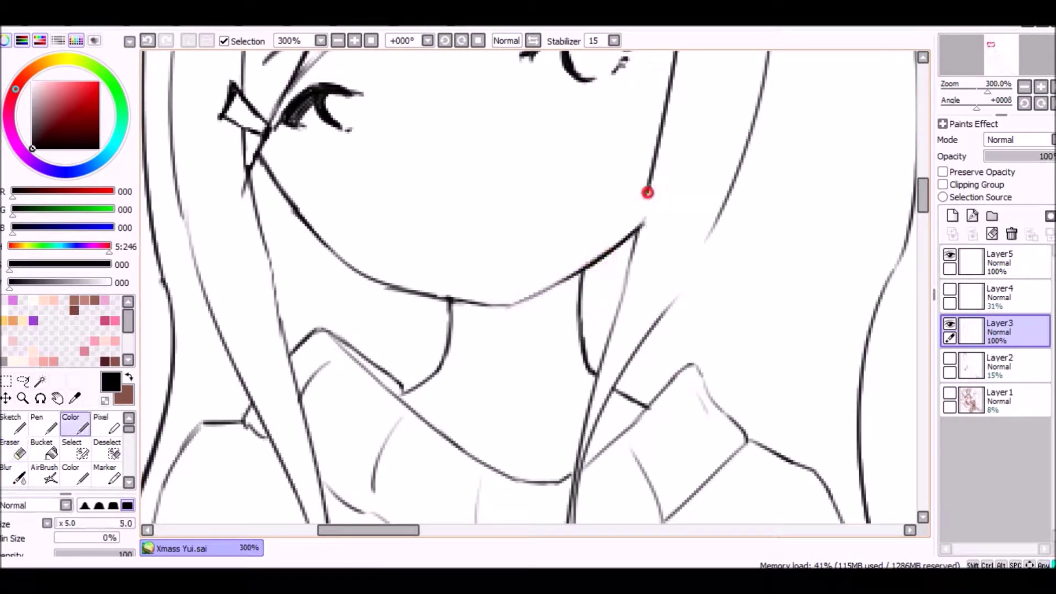
{"action": "key", "text": "e"}
{"action": "left_click_drag", "start_coordinate": [444, 301], "coordinate": [500, 303]}
{"action": "key", "text": "b"}
{"action": "scroll", "coordinate": [580, 347], "scroll_direction": "down", "scroll_amount": 8}
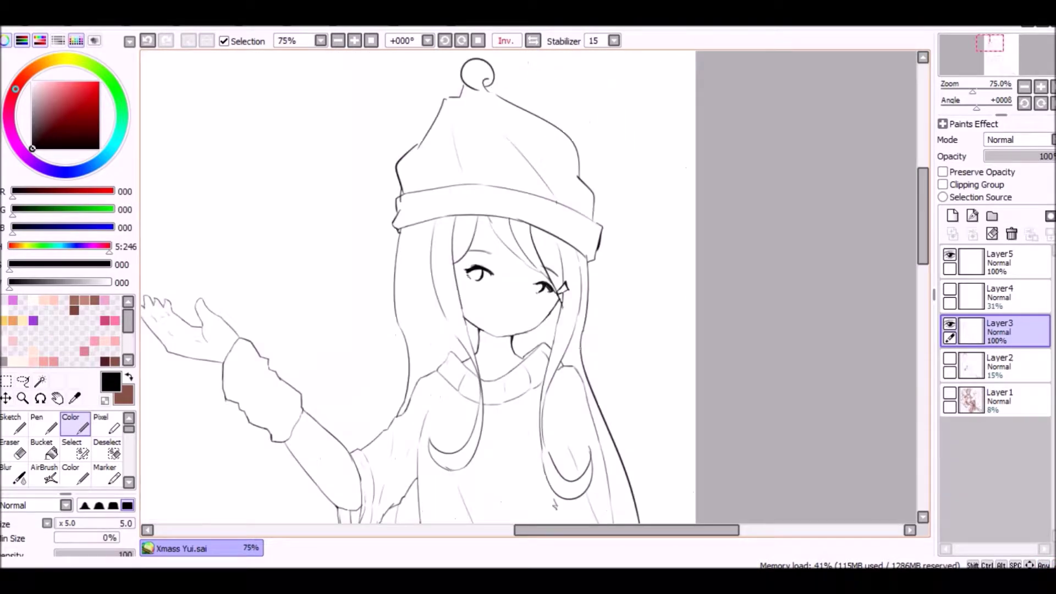
- On Layer5, redraw the small mouth and add a tiny nose mark
{"action": "scroll", "coordinate": [580, 347], "scroll_direction": "up", "scroll_amount": 8}
{"action": "left_click", "coordinate": [998, 263]}
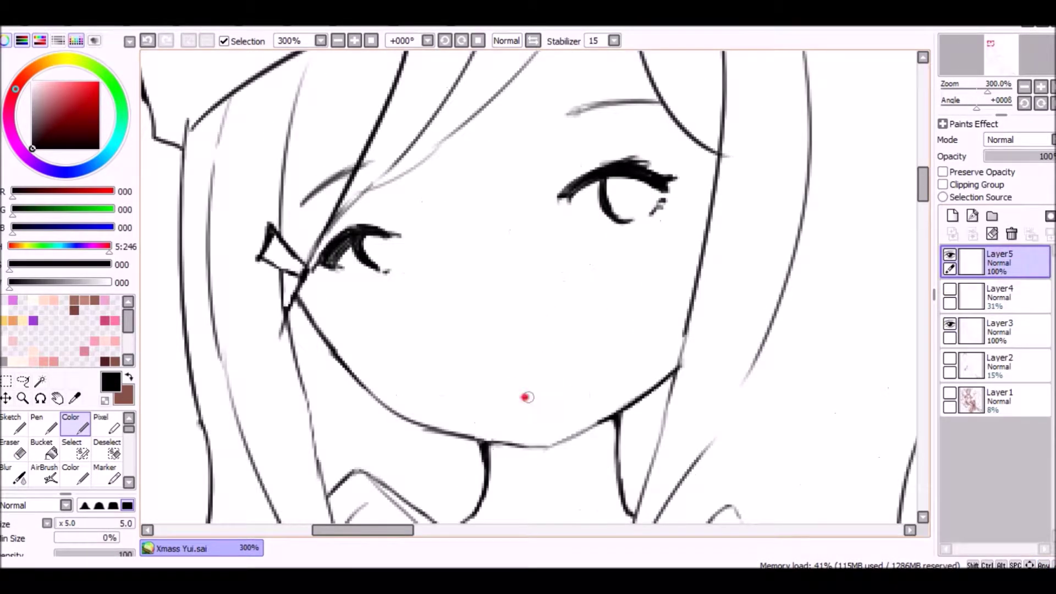
{"action": "scroll", "coordinate": [498, 357], "scroll_direction": "down", "scroll_amount": 7}
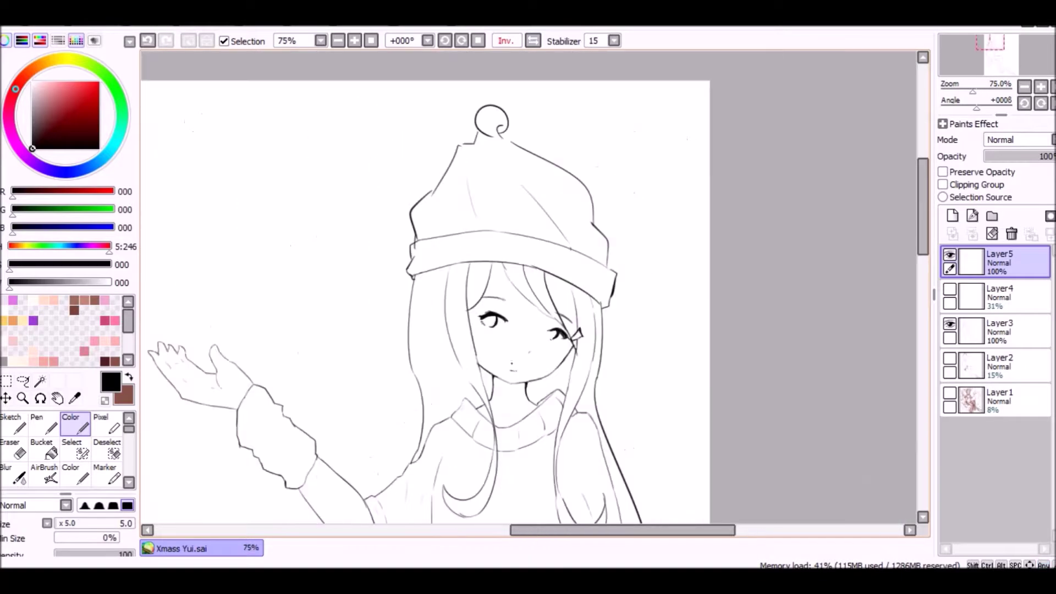
{"action": "scroll", "coordinate": [452, 142], "scroll_direction": "up", "scroll_amount": 6}
{"action": "scroll", "coordinate": [452, 142], "scroll_direction": "up", "scroll_amount": 2}
- On Layer3, add a short bang strand below the hat brim and strengthen the neighbouring strand's root
{"action": "left_click", "coordinate": [456, 112], "text": "ctrl+shift"}
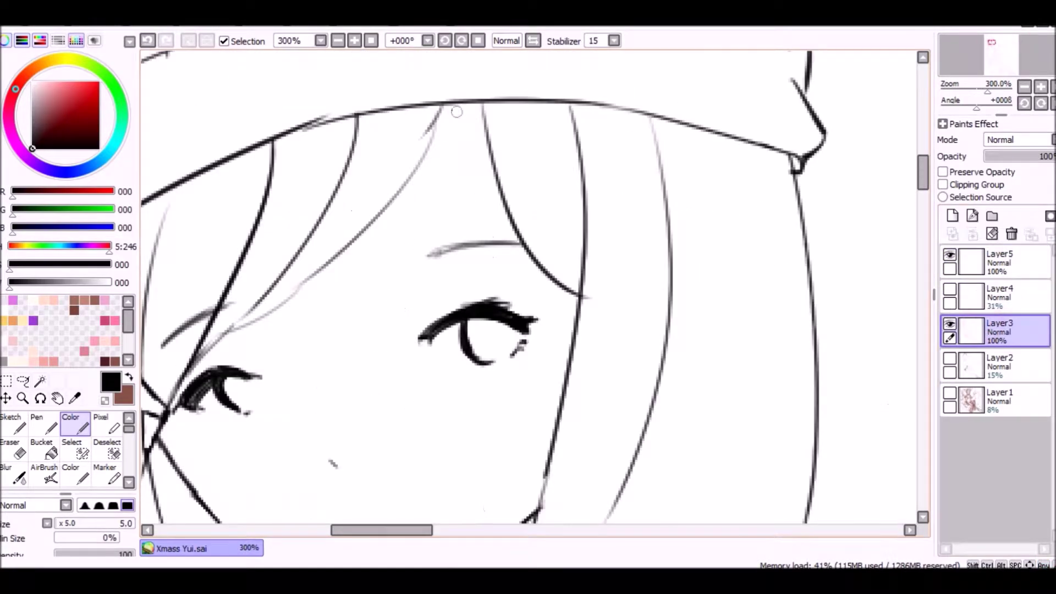
{"action": "left_click", "coordinate": [452, 110], "text": "ctrl+shift"}
{"action": "left_click_drag", "start_coordinate": [452, 107], "coordinate": [484, 177]}
{"action": "key", "text": "e"}
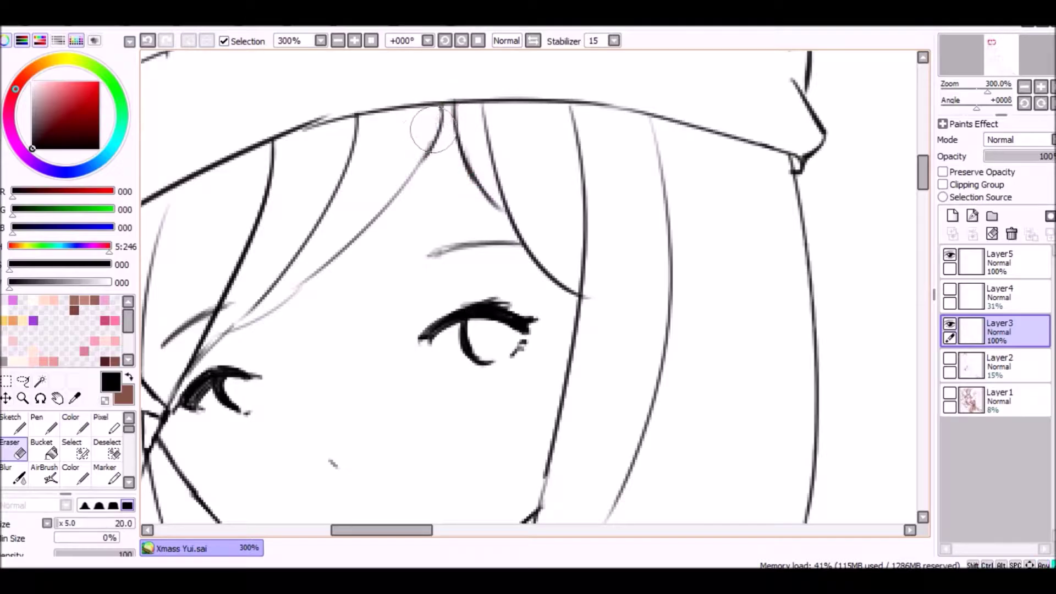
- Organise the line art layers into folders and add a new empty layer beneath them
{"action": "scroll", "coordinate": [432, 117], "scroll_direction": "down", "scroll_amount": 8}
{"action": "left_click", "coordinate": [991, 216]}
{"action": "left_click_drag", "start_coordinate": [1007, 376], "coordinate": [969, 279]}
{"action": "left_click", "coordinate": [976, 305]}
{"action": "left_click", "coordinate": [952, 215]}
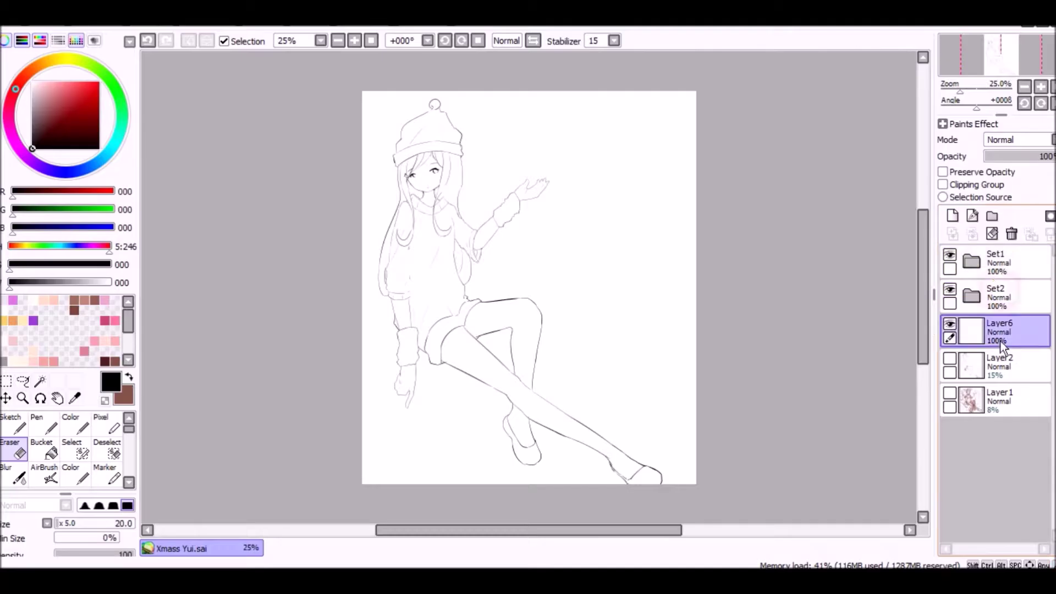
- Try to select the background around the figure from the Set1 line art with the Magic Wand
{"action": "key", "text": "w"}
{"action": "left_click", "coordinate": [624, 278]}
{"action": "key", "text": "ctrl+d"}
{"action": "left_click", "coordinate": [971, 261]}
{"action": "left_click", "coordinate": [971, 261]}
{"action": "left_click", "coordinate": [461, 190]}
{"action": "scroll", "coordinate": [461, 190], "scroll_direction": "up", "scroll_amount": 6}
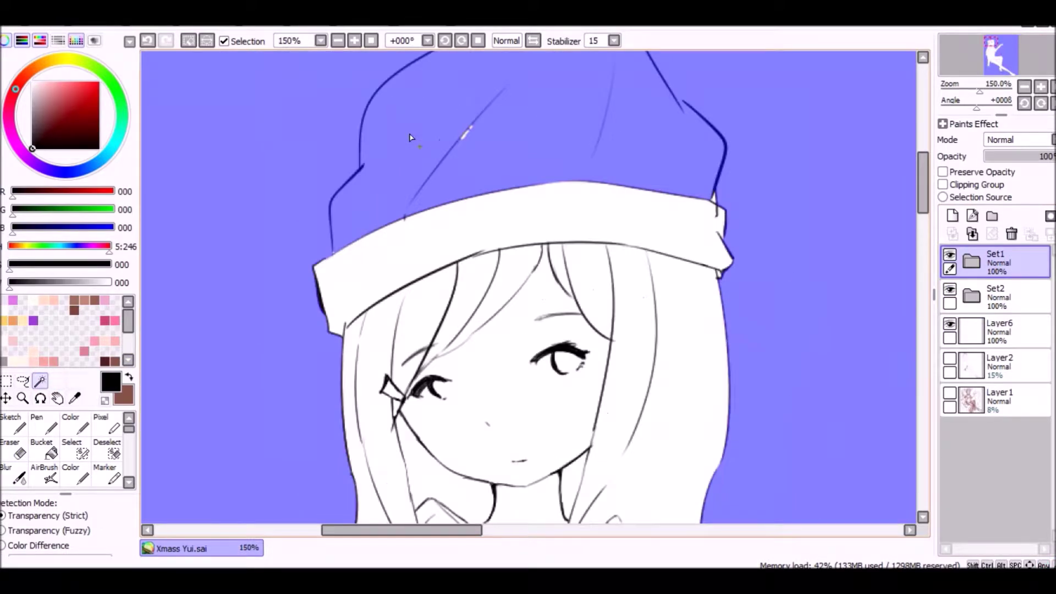
{"action": "left_click", "coordinate": [971, 261]}
{"action": "key", "text": "ctrl+d"}
- On Layer3, close the outline gap where the hat crown meets the brim's outer corner
{"action": "scroll", "coordinate": [517, 283], "scroll_direction": "up", "scroll_amount": 3}
{"action": "key", "text": "b"}
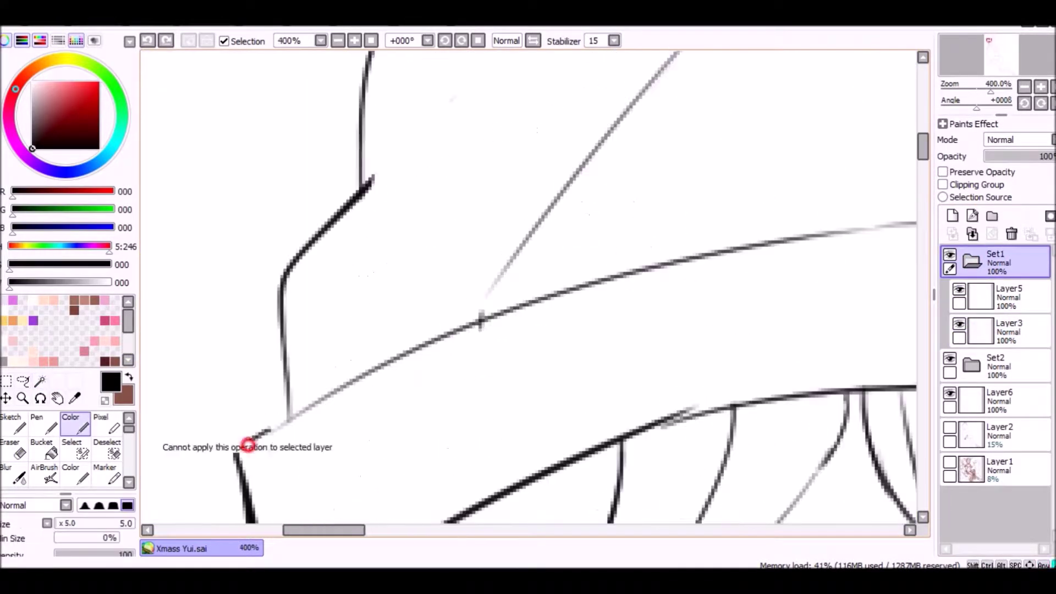
{"action": "left_click", "coordinate": [1006, 330]}
{"action": "left_click_drag", "start_coordinate": [289, 375], "coordinate": [282, 413]}
{"action": "key", "text": "ctrl+z"}
{"action": "scroll", "coordinate": [460, 236], "scroll_direction": "up", "scroll_amount": 4}
{"action": "key", "text": "e"}
{"action": "scroll", "coordinate": [475, 315], "scroll_direction": "up", "scroll_amount": 4}
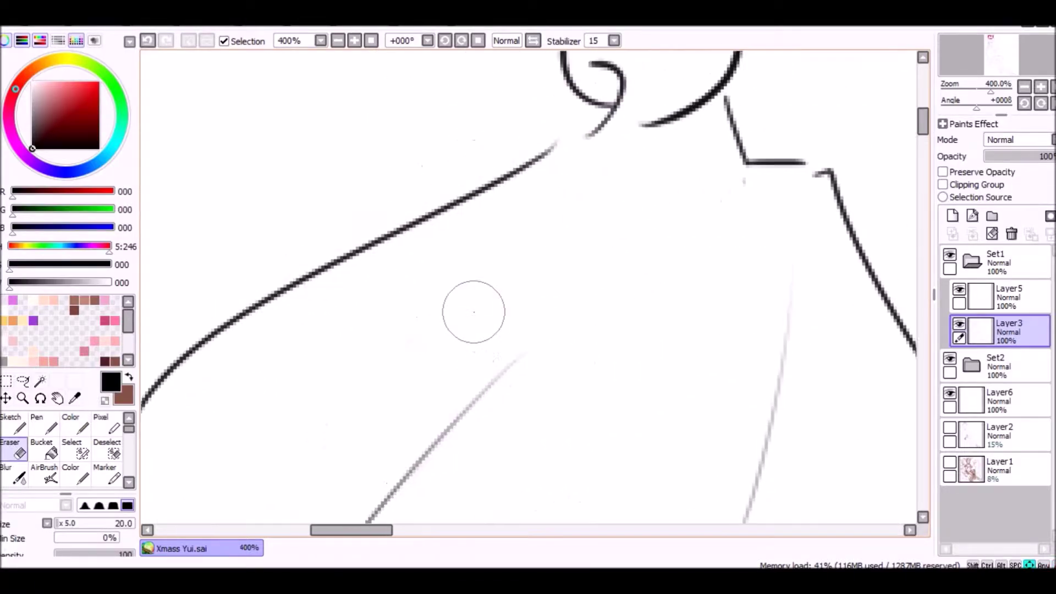
- Join the hat crown's outline to the pompom and close the small gap at the hat's tip
{"action": "key", "text": "b"}
{"action": "key", "text": "e"}
{"action": "left_click_drag", "start_coordinate": [538, 138], "coordinate": [558, 141]}
{"action": "key", "text": "b"}
{"action": "mouse_move", "coordinate": [694, 236]}
{"action": "left_mouse_down"}
{"action": "mouse_move", "coordinate": [665, 165]}
{"action": "mouse_move", "coordinate": [690, 264]}
{"action": "left_mouse_up"}
{"action": "key", "text": "e"}
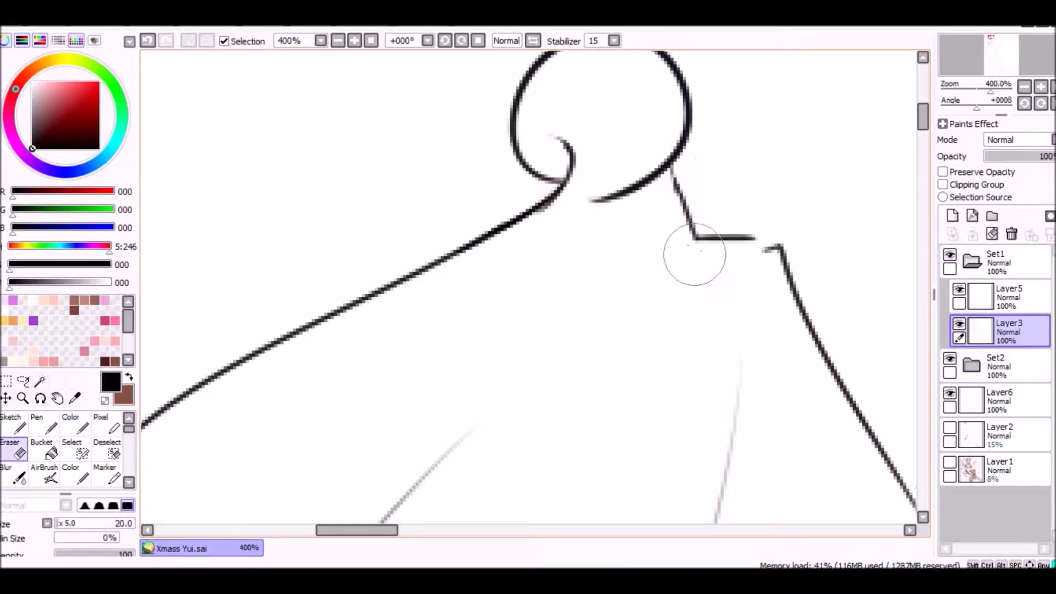
{"action": "key", "text": "b"}
- Fill the gaps in the hat's opposite edge, joining the crown outline firmly to the brim corner
{"action": "scroll", "coordinate": [775, 248], "scroll_direction": "down", "scroll_amount": 3}
{"action": "scroll", "coordinate": [630, 220], "scroll_direction": "down", "scroll_amount": 3}
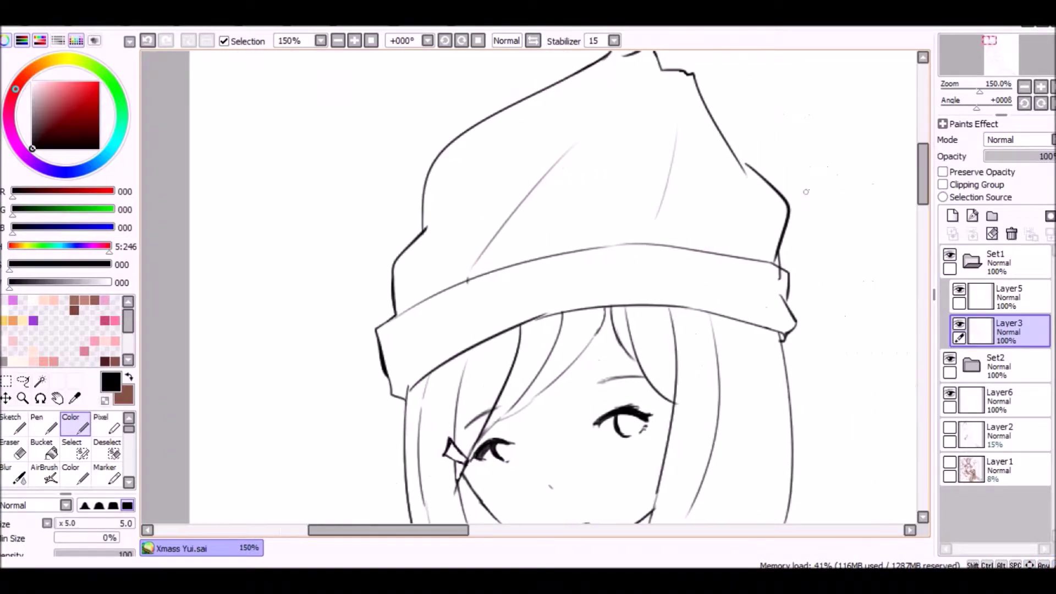
{"action": "scroll", "coordinate": [630, 94], "scroll_direction": "up", "scroll_amount": 3}
{"action": "left_click_drag", "start_coordinate": [630, 94], "coordinate": [634, 94]}
{"action": "key", "text": "e"}
{"action": "left_click_drag", "start_coordinate": [775, 495], "coordinate": [766, 495]}
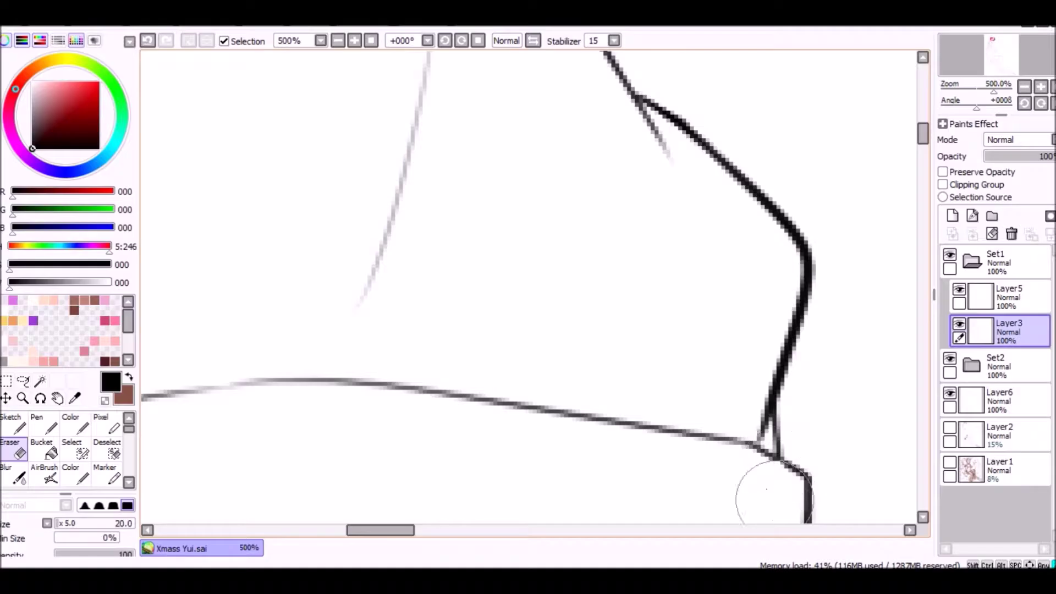
{"action": "key", "text": "b"}
{"action": "scroll", "coordinate": [765, 464], "scroll_direction": "up", "scroll_amount": 1}
{"action": "left_click_drag", "start_coordinate": [778, 450], "coordinate": [774, 444]}
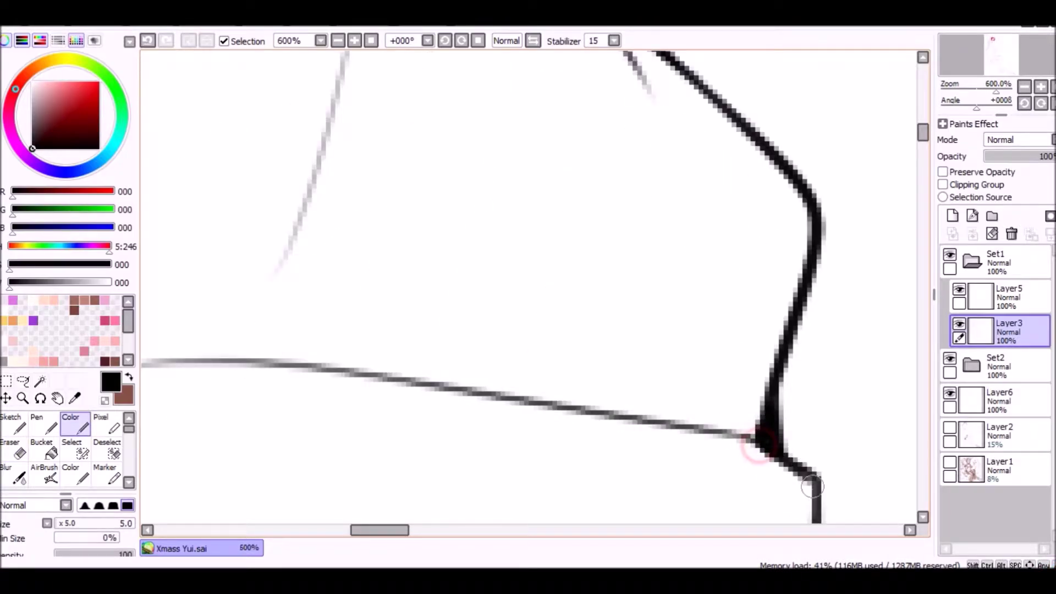
- Try the Magic Wand background selection again to test the outline around the rear shoe
{"action": "scroll", "coordinate": [779, 450], "scroll_direction": "down", "scroll_amount": 10}
{"action": "scroll", "coordinate": [528, 286], "scroll_direction": "up", "scroll_amount": 2}
{"action": "left_click", "coordinate": [984, 261]}
{"action": "key", "text": "w"}
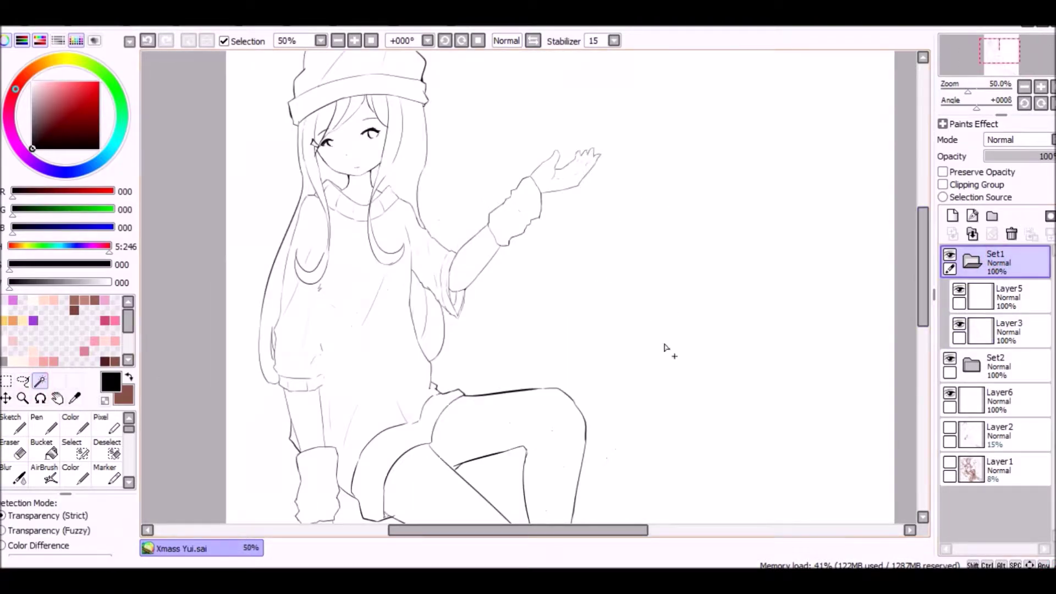
{"action": "left_click", "coordinate": [667, 349]}
{"action": "scroll", "coordinate": [745, 323], "scroll_direction": "down", "scroll_amount": 3}
{"action": "scroll", "coordinate": [933, 285], "scroll_direction": "down", "scroll_amount": 3}
{"action": "scroll", "coordinate": [530, 407], "scroll_direction": "up", "scroll_amount": 5}
{"action": "left_click", "coordinate": [984, 330]}
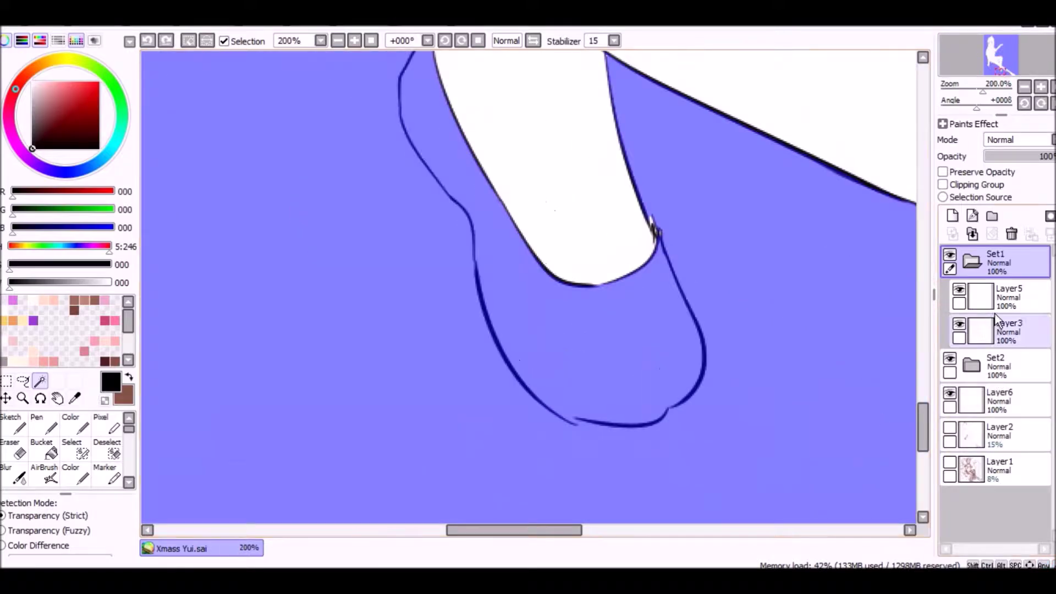
{"action": "key", "text": "ctrl+d"}
- On Layer3, close the rear shoe's sole outline and tidy the junction between the ankle and shoe opening
{"action": "key", "text": "e"}
{"action": "mouse_move", "coordinate": [547, 409]}
{"action": "left_mouse_down"}
{"action": "mouse_move", "coordinate": [523, 419]}
{"action": "mouse_move", "coordinate": [636, 439]}
{"action": "mouse_move", "coordinate": [698, 399]}
{"action": "mouse_move", "coordinate": [715, 436]}
{"action": "mouse_move", "coordinate": [766, 393]}
{"action": "mouse_move", "coordinate": [672, 389]}
{"action": "left_mouse_up"}
{"action": "key", "text": "b"}
{"action": "key", "text": "e"}
{"action": "scroll", "coordinate": [672, 389], "scroll_direction": "up", "scroll_amount": 3}
{"action": "key", "text": "b"}
{"action": "key", "text": "e"}
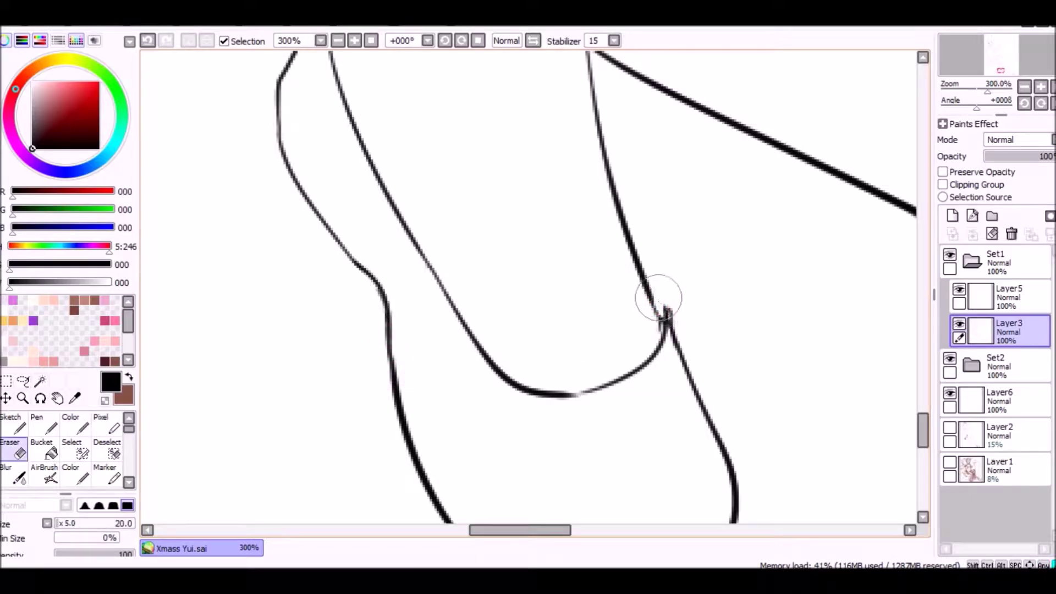
{"action": "key", "text": "b"}
{"action": "key", "text": "e"}
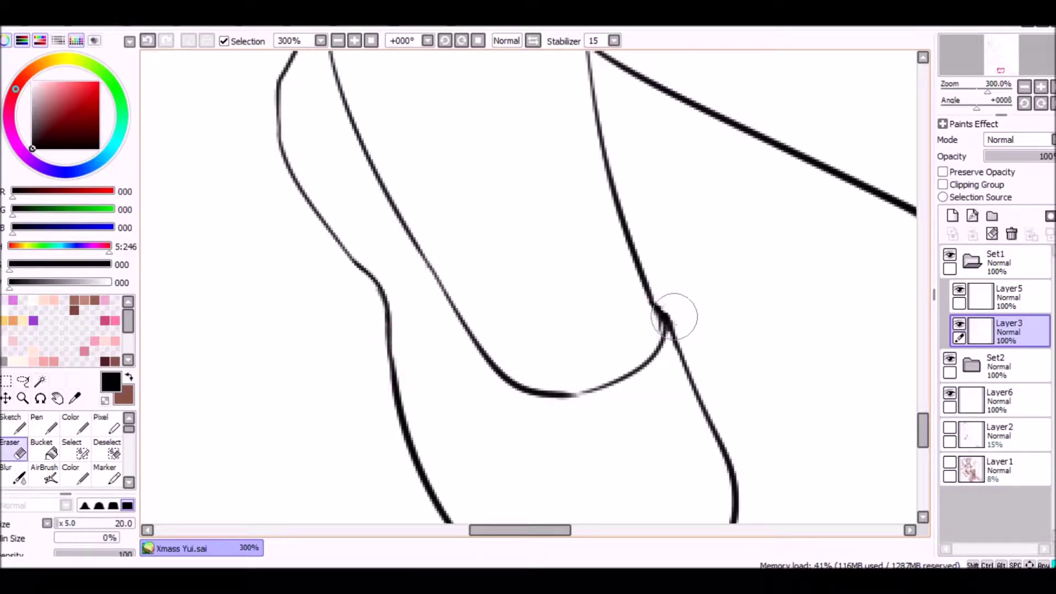
- Clean up the overshooting lines where the rear ankle and heel meet the crossing leg
{"action": "scroll", "coordinate": [675, 314], "scroll_direction": "up", "scroll_amount": 5}
{"action": "key", "text": "b"}
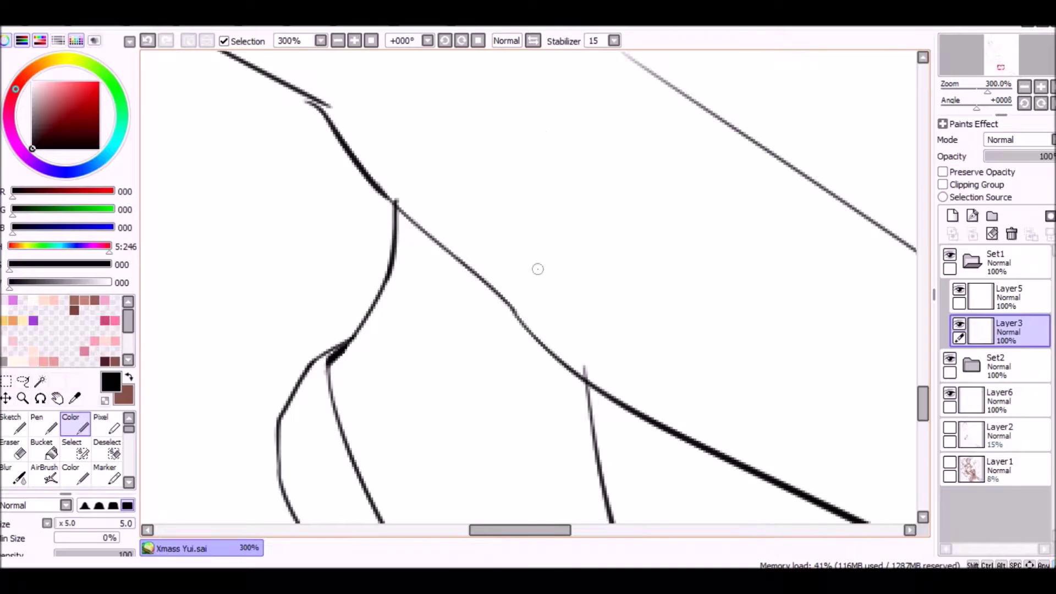
{"action": "scroll", "coordinate": [520, 277], "scroll_direction": "down", "scroll_amount": 1}
{"action": "key", "text": "e"}
{"action": "key", "text": "b"}
{"action": "left_click_drag", "start_coordinate": [382, 153], "coordinate": [376, 154]}
{"action": "key", "text": "e"}
{"action": "scroll", "coordinate": [388, 165], "scroll_direction": "down", "scroll_amount": 3}
{"action": "scroll", "coordinate": [850, 344], "scroll_direction": "up", "scroll_amount": 2}
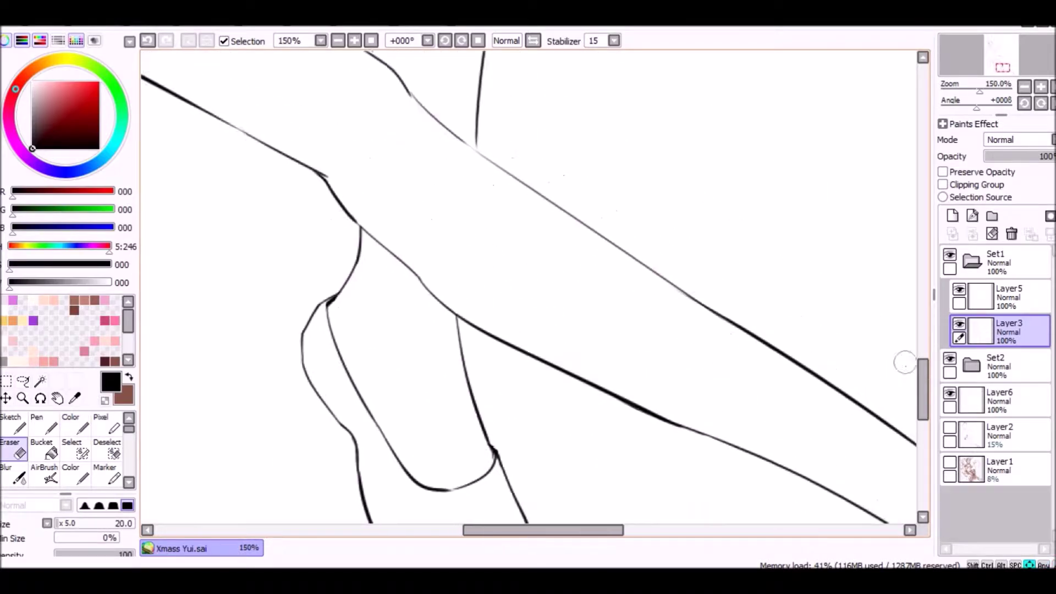
- Redraw the open part of the leg outline and erase the stray lines around it
{"action": "scroll", "coordinate": [618, 495], "scroll_direction": "down", "scroll_amount": 3}
{"action": "scroll", "coordinate": [608, 347], "scroll_direction": "up", "scroll_amount": 3}
{"action": "key", "text": "b"}
{"action": "left_click_drag", "start_coordinate": [594, 283], "coordinate": [693, 374]}
{"action": "key", "text": "e"}
{"action": "left_click_drag", "start_coordinate": [555, 198], "coordinate": [634, 306]}
{"action": "left_click_drag", "start_coordinate": [547, 189], "coordinate": [558, 299]}
{"action": "key", "text": "b"}
- Select the background outside the figure with the Magic Wand, using the Set1 line art folder
{"action": "scroll", "coordinate": [560, 304], "scroll_direction": "down", "scroll_amount": 5}
{"action": "scroll", "coordinate": [559, 304], "scroll_direction": "down", "scroll_amount": 3}
{"action": "left_click", "coordinate": [995, 262]}
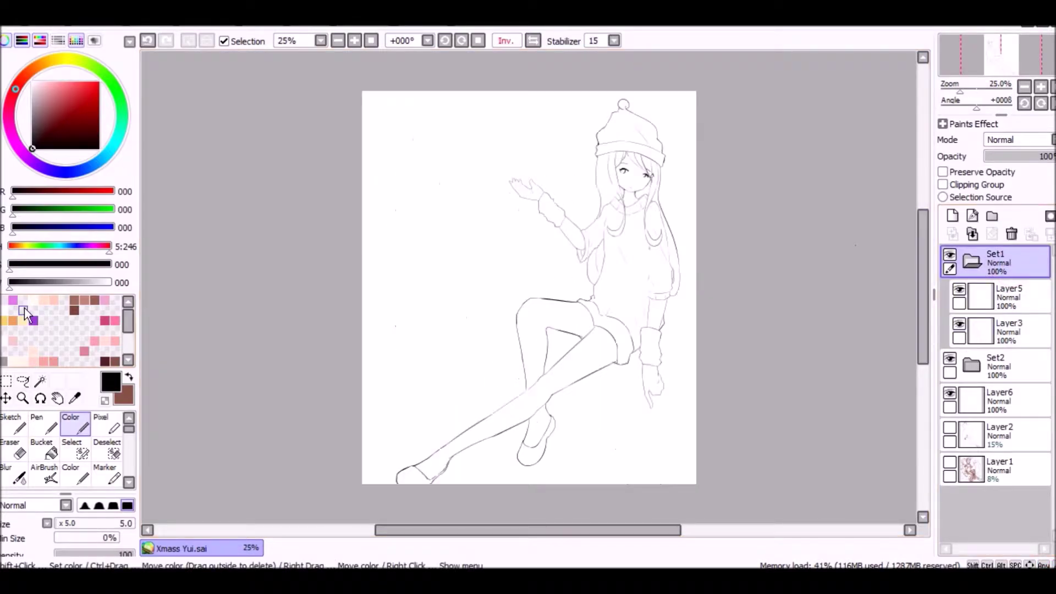
{"action": "left_click", "coordinate": [40, 380]}
{"action": "left_click", "coordinate": [488, 290]}
{"action": "scroll", "coordinate": [517, 379], "scroll_direction": "up", "scroll_amount": 8}
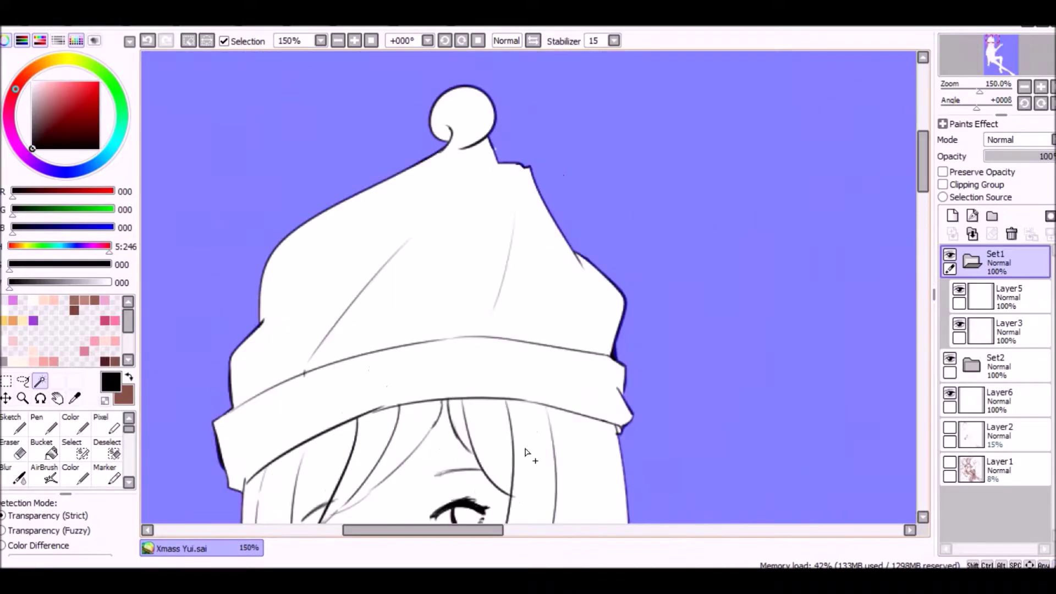
- Touch up the background selection's missed edges around the hat and lowered arm with the selection pen
{"action": "left_click", "coordinate": [71, 448]}
{"action": "scroll", "coordinate": [494, 176], "scroll_direction": "down", "scroll_amount": 3}
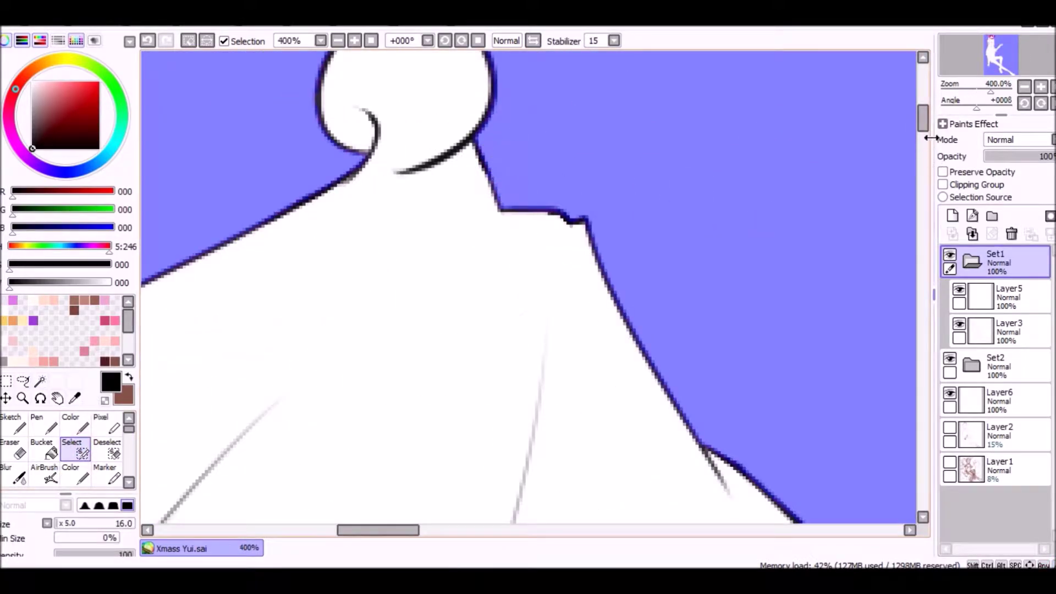
{"action": "scroll", "coordinate": [215, 296], "scroll_direction": "up", "scroll_amount": 4}
{"action": "mouse_move", "coordinate": [215, 295]}
{"action": "left_mouse_down"}
{"action": "mouse_move", "coordinate": [200, 278]}
{"action": "mouse_move", "coordinate": [208, 295]}
{"action": "mouse_move", "coordinate": [289, 288]}
{"action": "left_mouse_up"}
{"action": "left_click_drag", "start_coordinate": [927, 292], "coordinate": [930, 396]}
{"action": "scroll", "coordinate": [441, 507], "scroll_direction": "down", "scroll_amount": 2}
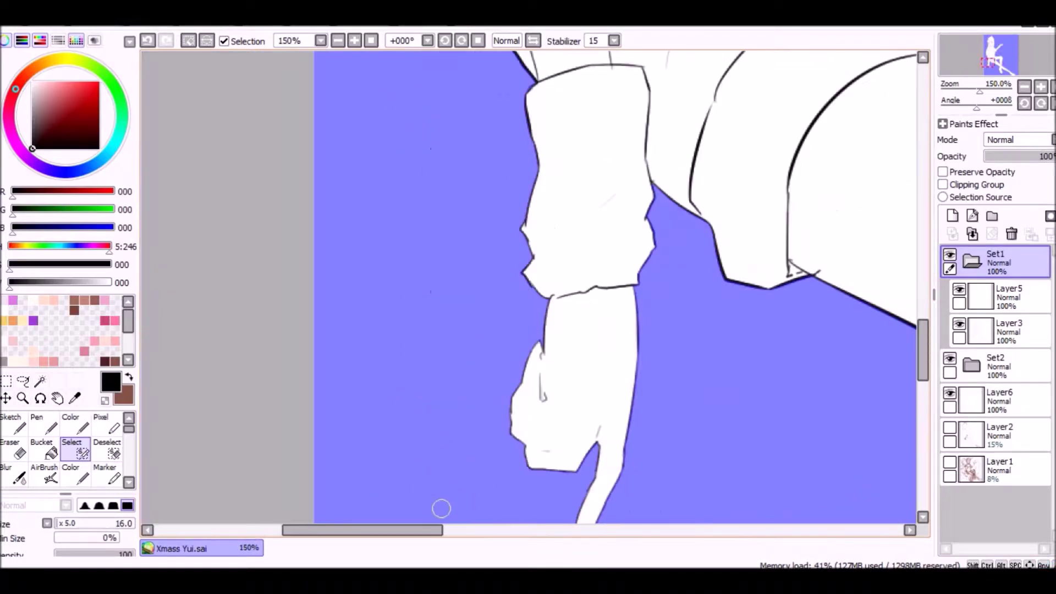
- Examine the selection edge along the crossed legs, shoes and raised arm
{"action": "scroll", "coordinate": [632, 299], "scroll_direction": "up", "scroll_amount": 1}
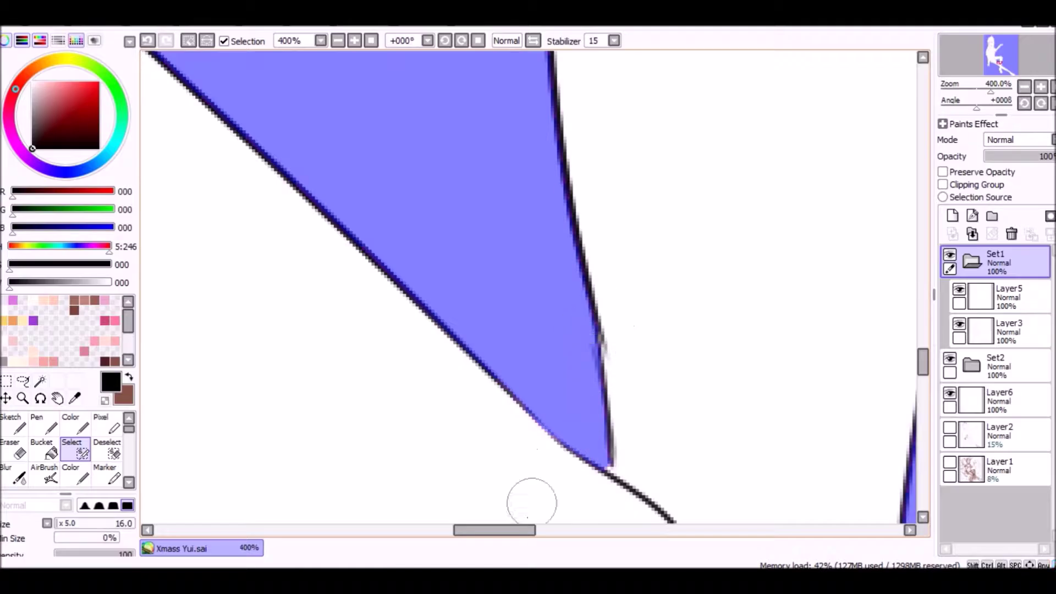
{"action": "scroll", "coordinate": [579, 270], "scroll_direction": "right", "scroll_amount": 5}
{"action": "scroll", "coordinate": [899, 339], "scroll_direction": "down", "scroll_amount": 3}
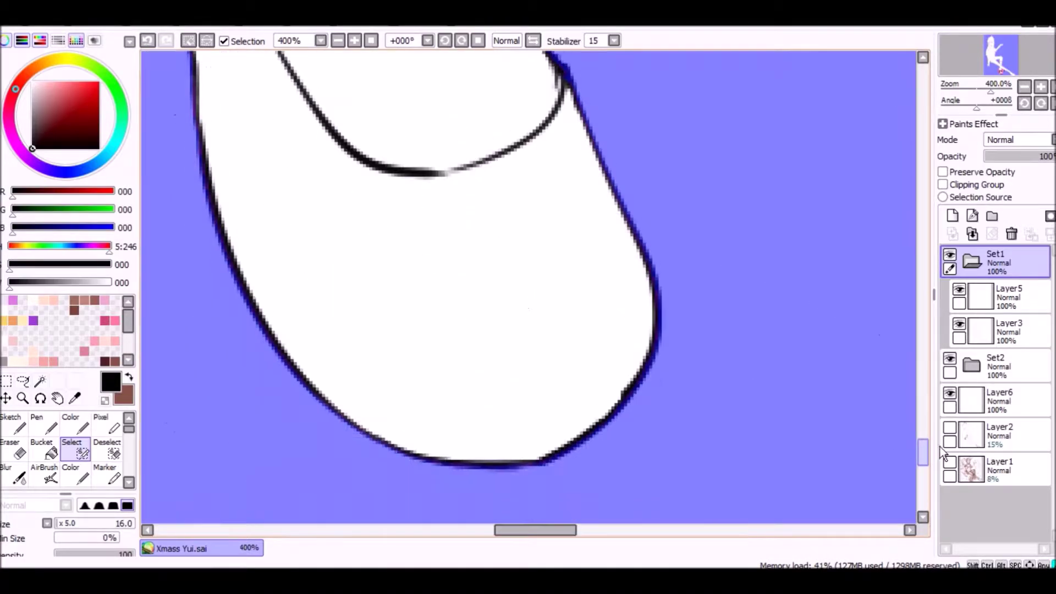
{"action": "scroll", "coordinate": [572, 308], "scroll_direction": "down", "scroll_amount": 2}
{"action": "scroll", "coordinate": [504, 364], "scroll_direction": "up", "scroll_amount": 4}
{"action": "scroll", "coordinate": [919, 305], "scroll_direction": "down", "scroll_amount": 4}
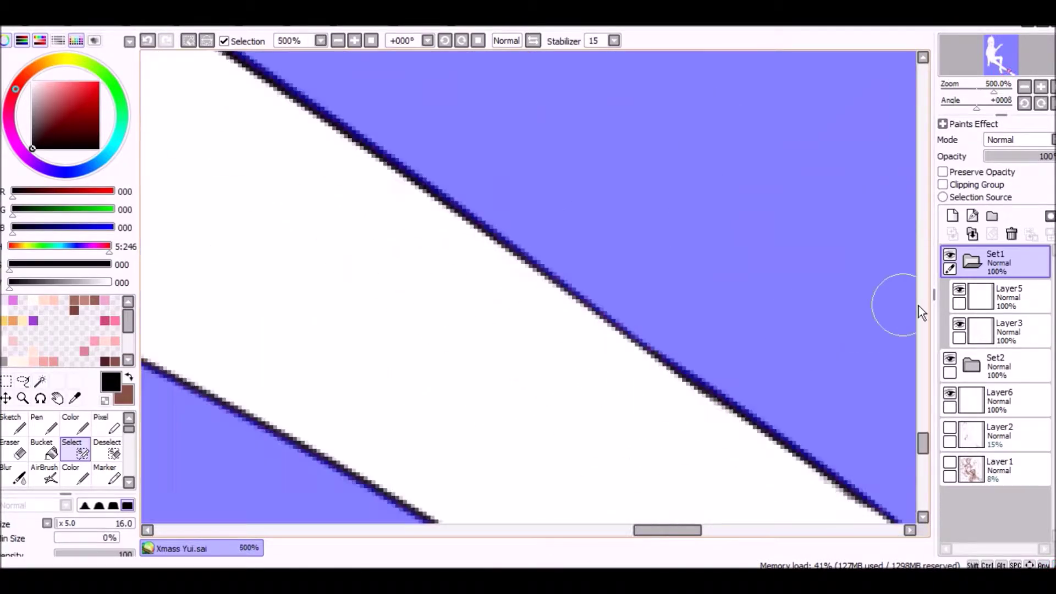
{"action": "left_click_drag", "start_coordinate": [672, 535], "coordinate": [704, 535]}
{"action": "scroll", "coordinate": [925, 385], "scroll_direction": "down", "scroll_amount": 2}
{"action": "scroll", "coordinate": [905, 237], "scroll_direction": "up", "scroll_amount": 6}
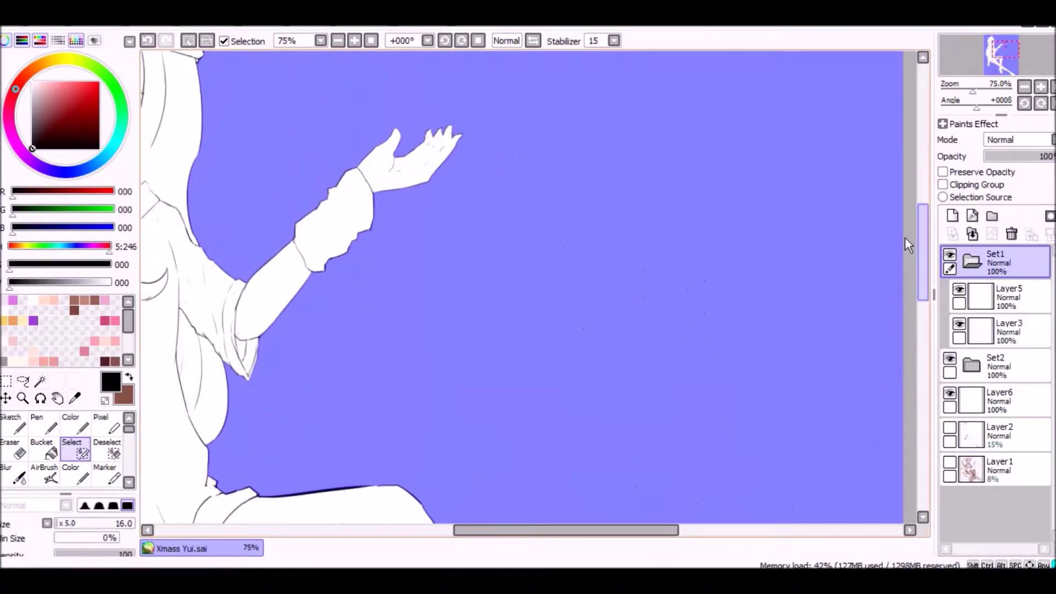
- Invert the selection and fill the whole figure on Layer6 with light grey (214, 207, 206) using a size 400 brush
{"action": "scroll", "coordinate": [724, 277], "scroll_direction": "down", "scroll_amount": 3}
{"action": "left_click", "coordinate": [209, 17]}
{"action": "left_click", "coordinate": [222, 51]}
{"action": "left_click", "coordinate": [70, 424]}
{"action": "left_click_drag", "start_coordinate": [9, 282], "coordinate": [93, 282]}
{"action": "mouse_move", "coordinate": [431, 336]}
{"action": "left_mouse_down"}
{"action": "mouse_move", "coordinate": [570, 314]}
{"action": "mouse_move", "coordinate": [626, 394]}
{"action": "mouse_move", "coordinate": [523, 169]}
{"action": "mouse_move", "coordinate": [377, 187]}
{"action": "mouse_move", "coordinate": [460, 339]}
{"action": "mouse_move", "coordinate": [429, 201]}
{"action": "left_mouse_up"}
{"action": "scroll", "coordinate": [429, 201], "scroll_direction": "up", "scroll_amount": 4}
{"action": "scroll", "coordinate": [429, 204], "scroll_direction": "down", "scroll_amount": 2}
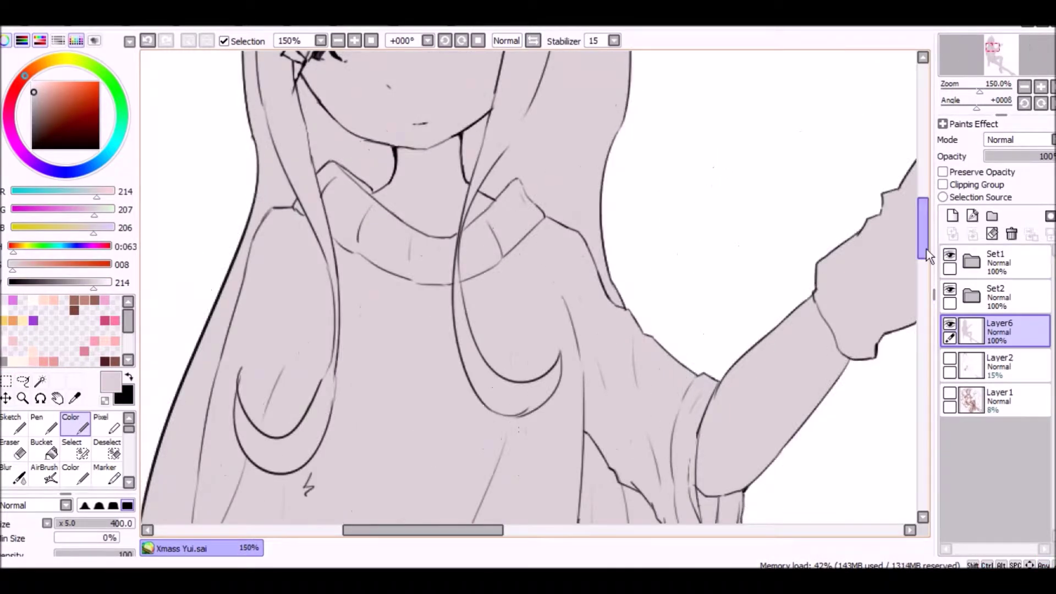
- Rename the Set2 folder as Color and add a new layer inside it
{"action": "scroll", "coordinate": [935, 213], "scroll_direction": "up", "scroll_amount": 1}
{"action": "double_click", "coordinate": [999, 297]}
{"action": "type", "text": "Color"}
{"action": "key", "text": "Return"}
{"action": "left_click", "coordinate": [952, 216]}
- Create a folder named S inside the Color folder and add a new layer in it
{"action": "left_click", "coordinate": [992, 216]}
{"action": "double_click", "coordinate": [1006, 330]}
{"action": "type", "text": "S"}
{"action": "key", "text": "Return"}
{"action": "left_click", "coordinate": [952, 216]}
- Paint the face and neck on Layer8 in pale cream skin colour (255, 241, 228)
{"action": "scroll", "coordinate": [438, 372], "scroll_direction": "up", "scroll_amount": 2}
{"action": "mouse_move", "coordinate": [246, 346]}
{"action": "left_mouse_down"}
{"action": "mouse_move", "coordinate": [228, 307]}
{"action": "mouse_move", "coordinate": [353, 436]}
{"action": "mouse_move", "coordinate": [207, 218]}
{"action": "mouse_move", "coordinate": [528, 83]}
{"action": "mouse_move", "coordinate": [405, 332]}
{"action": "mouse_move", "coordinate": [378, 129]}
{"action": "mouse_move", "coordinate": [572, 275]}
{"action": "left_mouse_up"}
{"action": "key", "text": "Tab"}
{"action": "scroll", "coordinate": [1051, 184], "scroll_direction": "down", "scroll_amount": 2}
{"action": "scroll", "coordinate": [1050, 184], "scroll_direction": "down", "scroll_amount": 3}
{"action": "left_click_drag", "start_coordinate": [429, 308], "coordinate": [394, 207]}
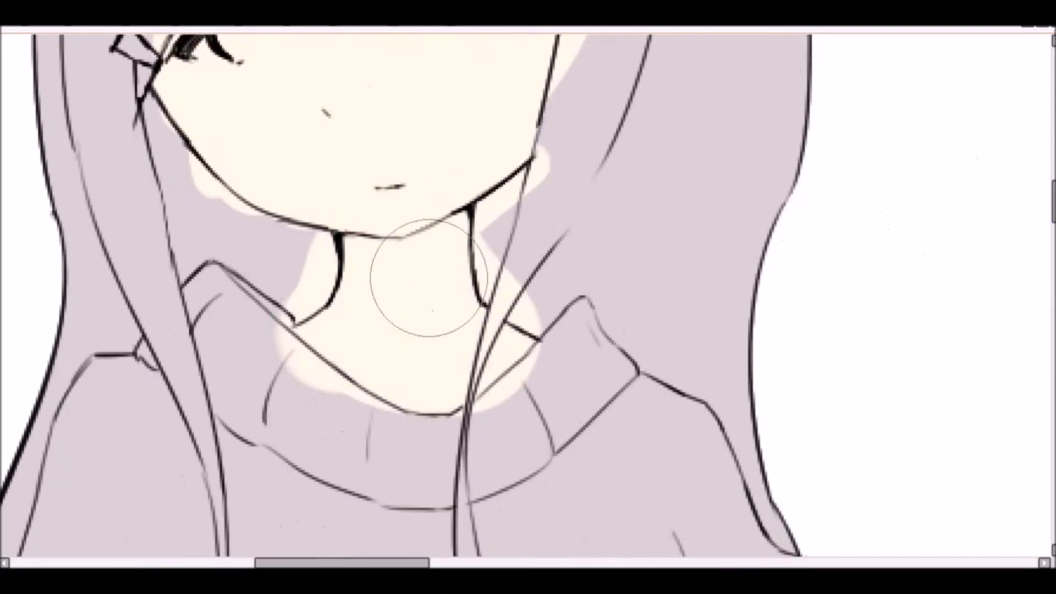
- Paint the raised forearm in the cream skin colour and clip the Color folder to the grey base layer
{"action": "scroll", "coordinate": [674, 376], "scroll_direction": "down", "scroll_amount": 8}
{"action": "scroll", "coordinate": [674, 376], "scroll_direction": "right", "scroll_amount": 6}
{"action": "mouse_move", "coordinate": [352, 236]}
{"action": "left_mouse_down"}
{"action": "mouse_move", "coordinate": [311, 439]}
{"action": "mouse_move", "coordinate": [441, 396]}
{"action": "mouse_move", "coordinate": [594, 203]}
{"action": "left_mouse_up"}
{"action": "key", "text": "Tab"}
{"action": "left_click", "coordinate": [1006, 280]}
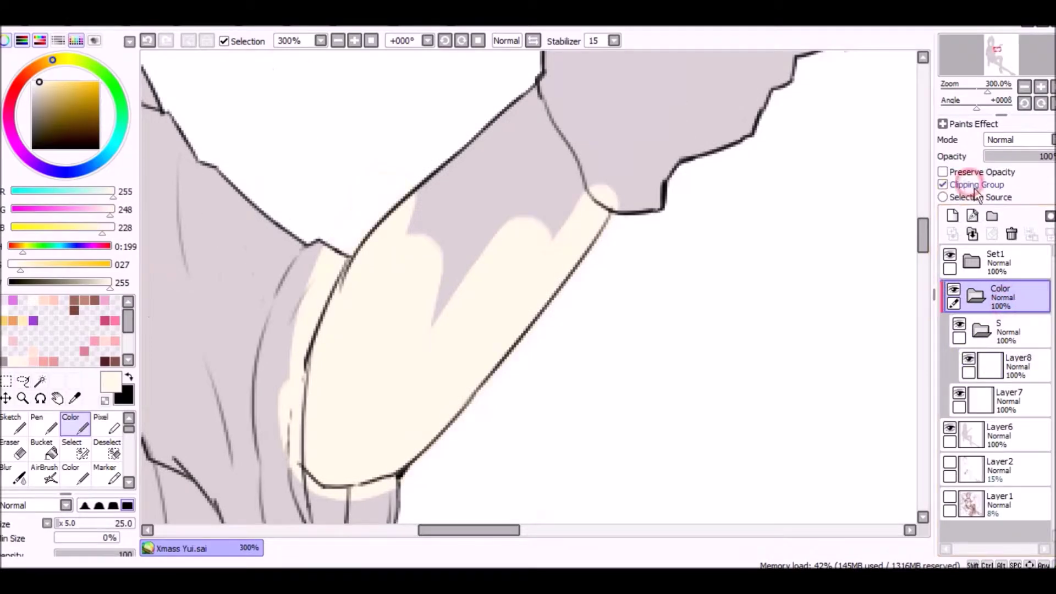
- Paint the raised hand in the cream skin colour up to the wrist warmer
{"action": "key", "text": "Tab"}
{"action": "scroll", "coordinate": [528, 297], "scroll_direction": "up", "scroll_amount": 6}
{"action": "scroll", "coordinate": [606, 203], "scroll_direction": "right", "scroll_amount": 3}
{"action": "mouse_move", "coordinate": [605, 203]}
{"action": "left_mouse_down"}
{"action": "mouse_move", "coordinate": [924, 292]}
{"action": "mouse_move", "coordinate": [979, 138]}
{"action": "left_mouse_up"}
{"action": "key", "text": "ctrl+minus"}
{"action": "key", "text": "ctrl+minus"}
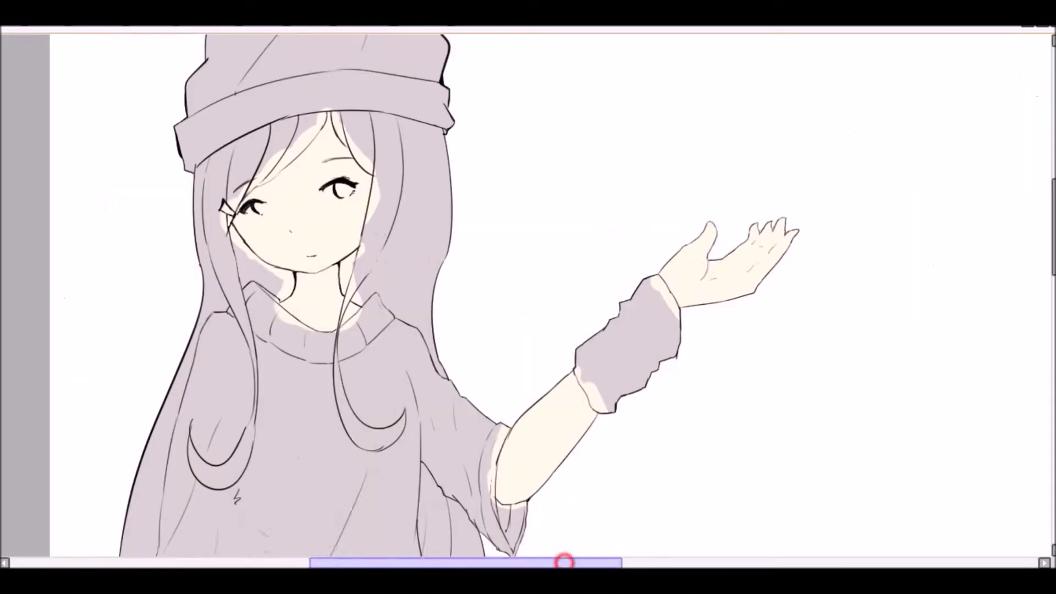
- Paint the exposed skin of the lowered arm and hand in the cream skin colour
{"action": "key", "text": "ctrl+plus"}
{"action": "scroll", "coordinate": [528, 296], "scroll_direction": "down", "scroll_amount": 3}
{"action": "mouse_move", "coordinate": [446, 319]}
{"action": "left_mouse_down"}
{"action": "mouse_move", "coordinate": [370, 325]}
{"action": "mouse_move", "coordinate": [385, 392]}
{"action": "mouse_move", "coordinate": [434, 330]}
{"action": "left_mouse_up"}
{"action": "scroll", "coordinate": [527, 297], "scroll_direction": "up", "scroll_amount": 3}
{"action": "mouse_move", "coordinate": [407, 379]}
{"action": "left_mouse_down"}
{"action": "mouse_move", "coordinate": [379, 366]}
{"action": "mouse_move", "coordinate": [330, 236]}
{"action": "left_mouse_up"}
- Paint both crossed legs and the exposed tops of the feet in the cream skin colour
{"action": "scroll", "coordinate": [528, 297], "scroll_direction": "down", "scroll_amount": 3}
{"action": "mouse_move", "coordinate": [704, 237]}
{"action": "left_mouse_down"}
{"action": "mouse_move", "coordinate": [648, 264]}
{"action": "mouse_move", "coordinate": [641, 299]}
{"action": "mouse_move", "coordinate": [644, 217]}
{"action": "mouse_move", "coordinate": [708, 282]}
{"action": "mouse_move", "coordinate": [877, 134]}
{"action": "mouse_move", "coordinate": [800, 407]}
{"action": "mouse_move", "coordinate": [886, 523]}
{"action": "left_mouse_up"}
{"action": "scroll", "coordinate": [668, 219], "scroll_direction": "down", "scroll_amount": 6}
{"action": "mouse_move", "coordinate": [668, 219]}
{"action": "left_mouse_down"}
{"action": "mouse_move", "coordinate": [938, 271]}
{"action": "mouse_move", "coordinate": [891, 427]}
{"action": "left_mouse_up"}
{"action": "scroll", "coordinate": [509, 322], "scroll_direction": "right", "scroll_amount": 9}
{"action": "mouse_move", "coordinate": [509, 323]}
{"action": "left_mouse_down"}
{"action": "mouse_move", "coordinate": [660, 345]}
{"action": "mouse_move", "coordinate": [847, 517]}
{"action": "left_mouse_up"}
{"action": "scroll", "coordinate": [867, 372], "scroll_direction": "down", "scroll_amount": 2}
{"action": "mouse_move", "coordinate": [836, 341]}
{"action": "left_mouse_down"}
{"action": "mouse_move", "coordinate": [867, 373]}
{"action": "mouse_move", "coordinate": [885, 478]}
{"action": "mouse_move", "coordinate": [990, 435]}
{"action": "left_mouse_up"}
{"action": "scroll", "coordinate": [996, 413], "scroll_direction": "down", "scroll_amount": 2}
{"action": "scroll", "coordinate": [996, 414], "scroll_direction": "down", "scroll_amount": 4}
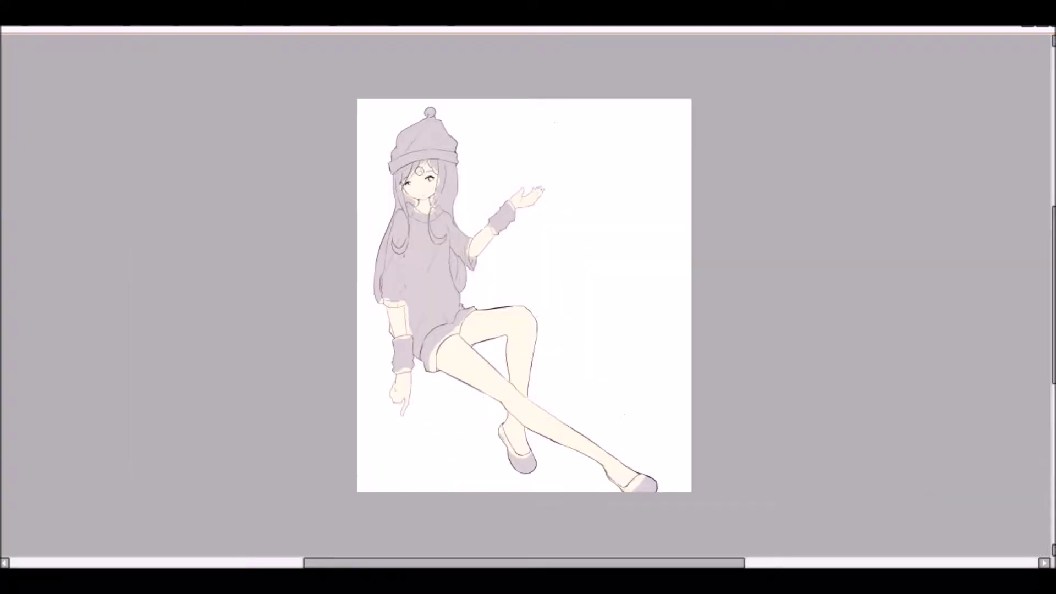
- On Layer10, clipped to the skin layer, paint peach shadows (255, 231, 209) along the bangs and face edge
{"action": "scroll", "coordinate": [421, 175], "scroll_direction": "up", "scroll_amount": 4}
{"action": "key", "text": "Tab"}
{"action": "left_click", "coordinate": [943, 184]}
{"action": "left_click", "coordinate": [35, 354]}
{"action": "left_click_drag", "start_coordinate": [300, 242], "coordinate": [283, 259]}
{"action": "left_click_drag", "start_coordinate": [325, 189], "coordinate": [445, 89]}
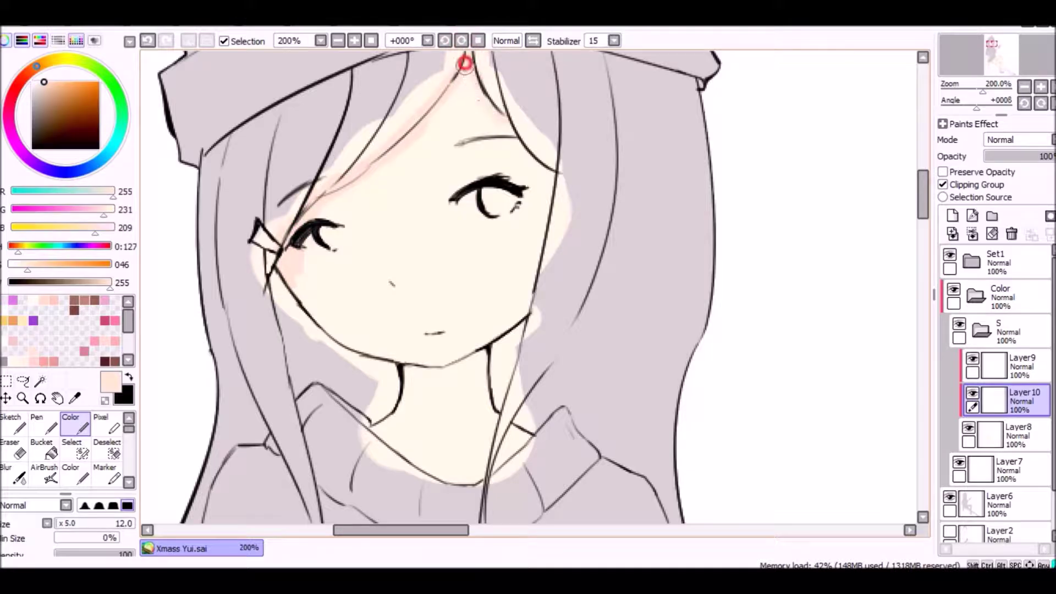
- Shade the neck and collar area in peach beneath the chin and soften the shadow edges with the Blur tool
{"action": "left_click_drag", "start_coordinate": [511, 406], "coordinate": [369, 428]}
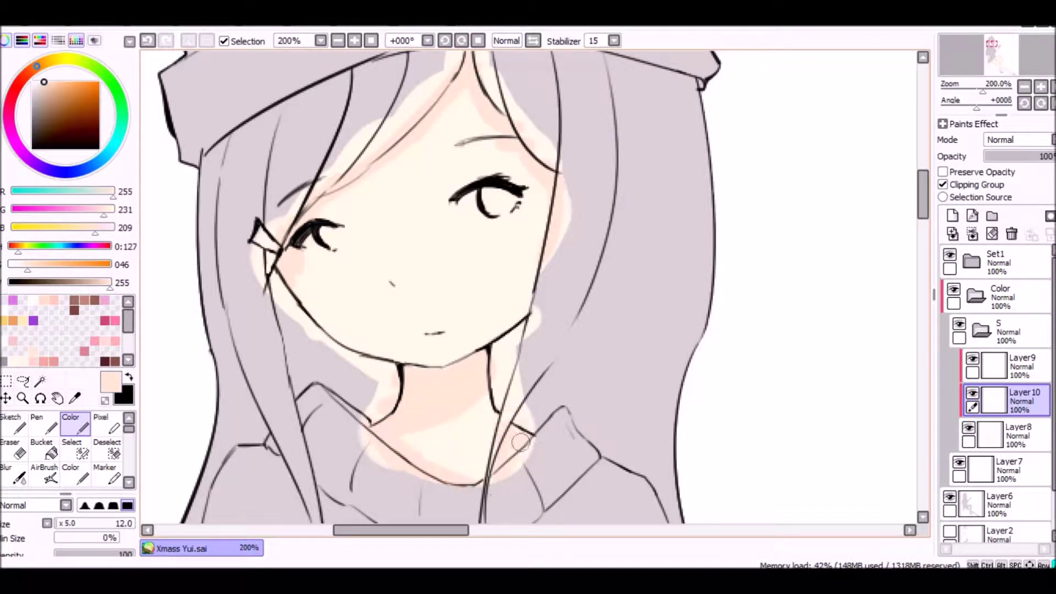
{"action": "scroll", "coordinate": [454, 382], "scroll_direction": "up", "scroll_amount": 2}
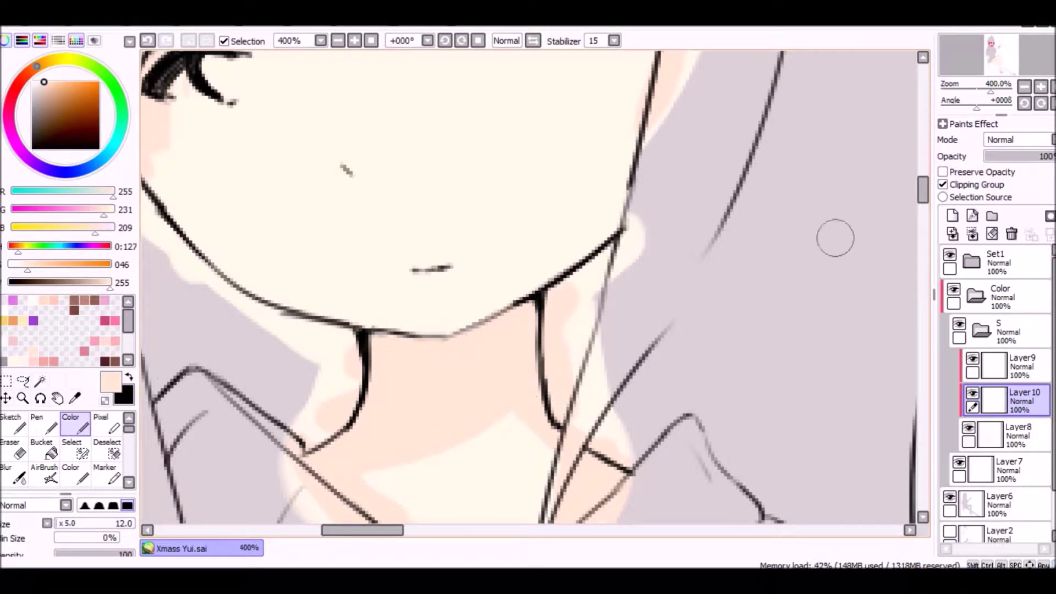
{"action": "scroll", "coordinate": [572, 297], "scroll_direction": "down", "scroll_amount": 4}
{"action": "key", "text": "e"}
{"action": "key", "text": "b"}
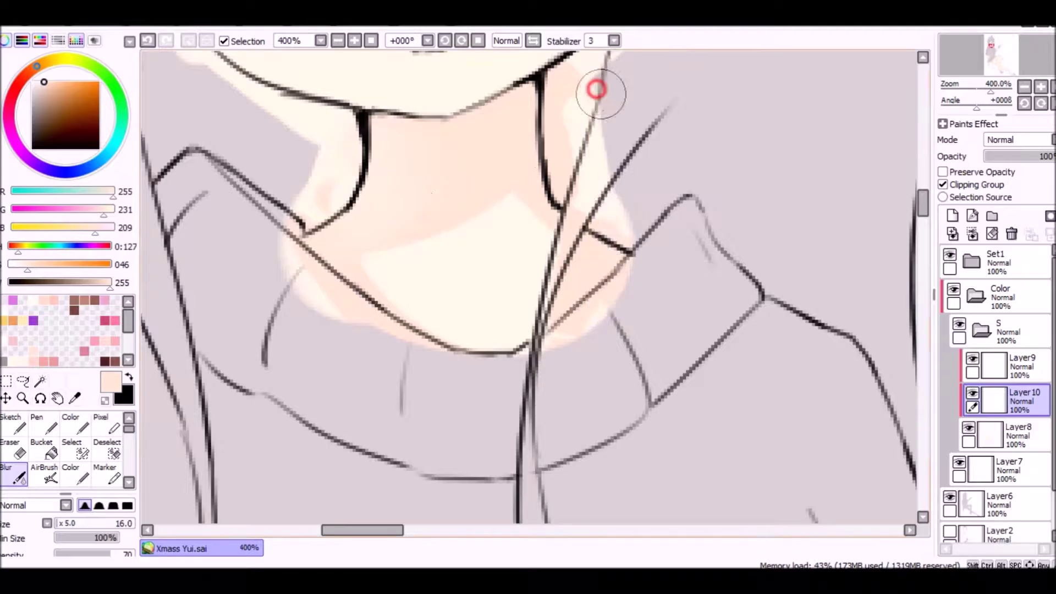
{"action": "scroll", "coordinate": [597, 90], "scroll_direction": "down", "scroll_amount": 5}
{"action": "scroll", "coordinate": [383, 246], "scroll_direction": "up", "scroll_amount": 2}
{"action": "scroll", "coordinate": [383, 246], "scroll_direction": "up", "scroll_amount": 2}
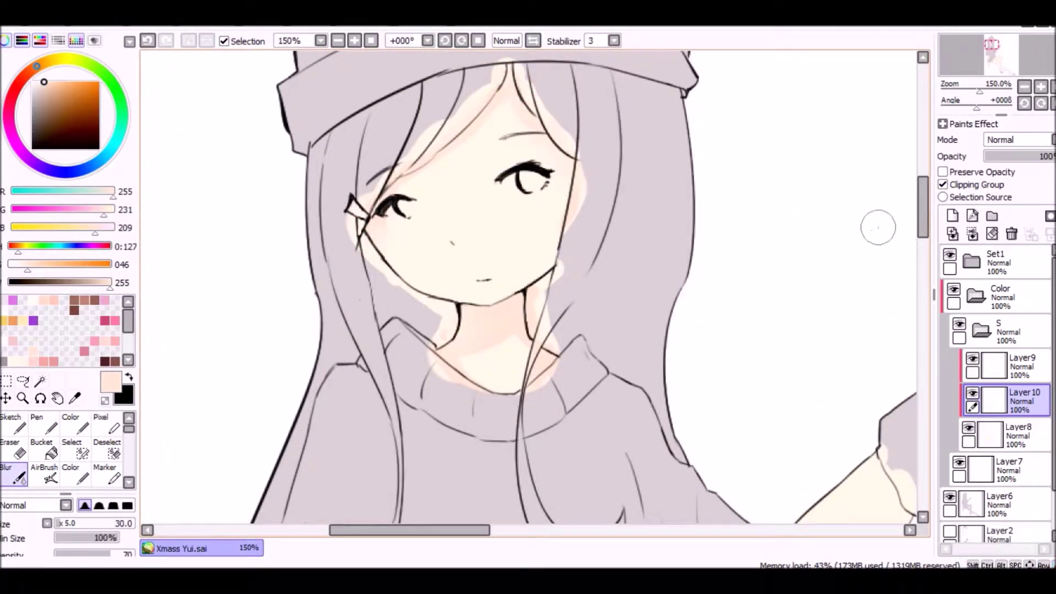
- Dab peach blush on both cheeks and beside the nose, and blend it smooth with the Blur tool
{"action": "key", "text": "c"}
{"action": "left_click_drag", "start_coordinate": [387, 241], "coordinate": [404, 246]}
{"action": "left_click_drag", "start_coordinate": [528, 211], "coordinate": [550, 215]}
{"action": "scroll", "coordinate": [459, 239], "scroll_direction": "up", "scroll_amount": 3}
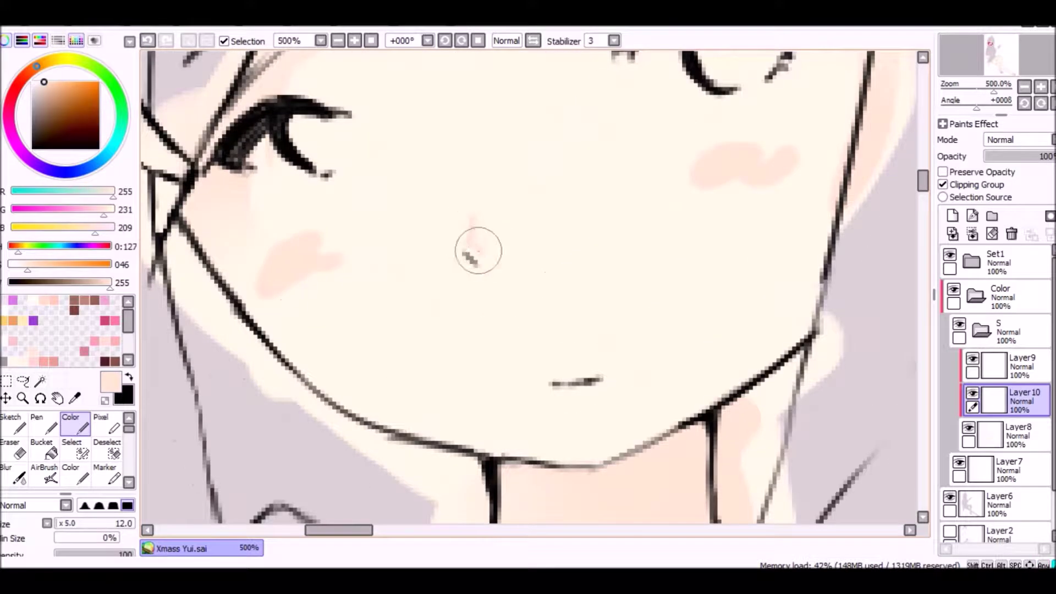
{"action": "key", "text": "b"}
{"action": "left_click_drag", "start_coordinate": [471, 224], "coordinate": [483, 204]}
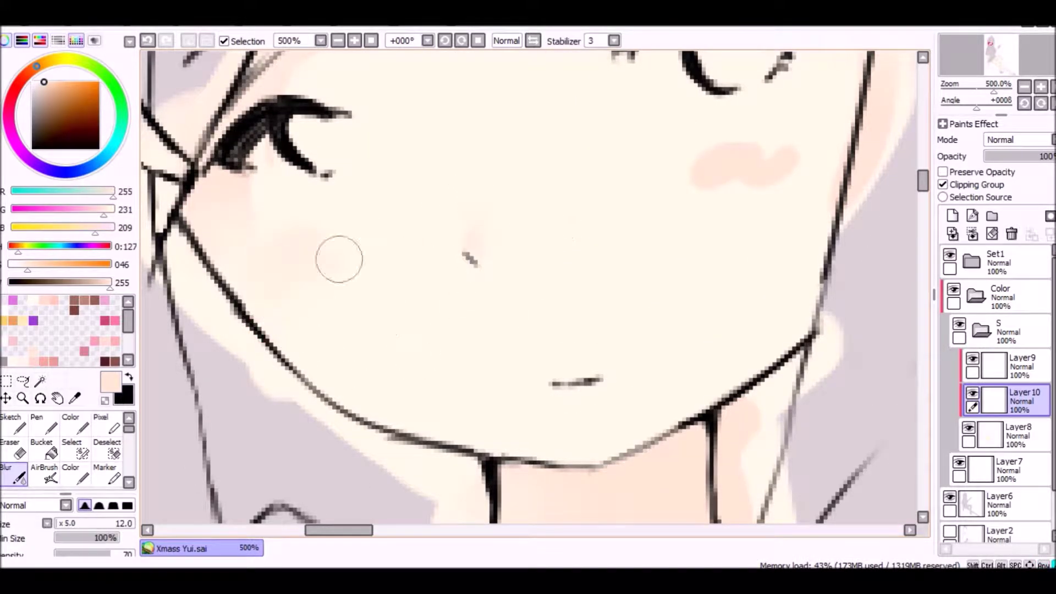
- Shade the lowered arm in peach beneath the sleeve cuff and along its edges, and soften the shadows with the Blur tool
{"action": "scroll", "coordinate": [708, 154], "scroll_direction": "down", "scroll_amount": 4}
{"action": "scroll", "coordinate": [550, 275], "scroll_direction": "up", "scroll_amount": 2}
{"action": "key", "text": "c"}
{"action": "mouse_move", "coordinate": [521, 118]}
{"action": "left_mouse_down"}
{"action": "mouse_move", "coordinate": [668, 106]}
{"action": "mouse_move", "coordinate": [572, 122]}
{"action": "left_mouse_up"}
{"action": "left_click_drag", "start_coordinate": [660, 118], "coordinate": [687, 253]}
{"action": "mouse_move", "coordinate": [547, 209]}
{"action": "left_mouse_down"}
{"action": "mouse_move", "coordinate": [597, 334]}
{"action": "mouse_move", "coordinate": [671, 357]}
{"action": "left_mouse_up"}
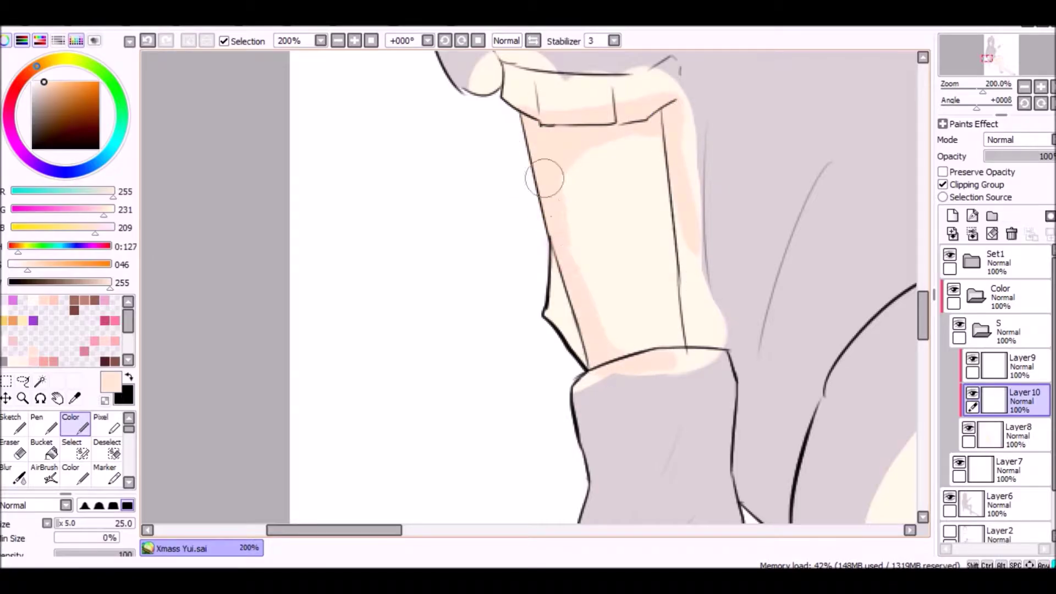
{"action": "left_click_drag", "start_coordinate": [543, 172], "coordinate": [545, 177]}
{"action": "key", "text": "e"}
{"action": "key", "text": "b"}
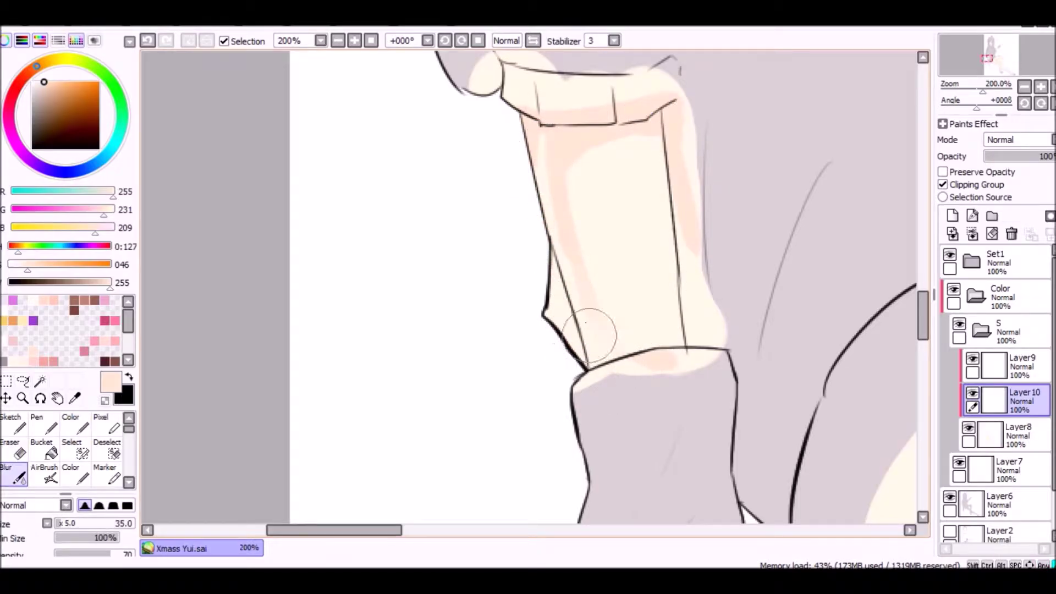
{"action": "scroll", "coordinate": [651, 110], "scroll_direction": "down", "scroll_amount": 5}
{"action": "scroll", "coordinate": [609, 156], "scroll_direction": "up", "scroll_amount": 4}
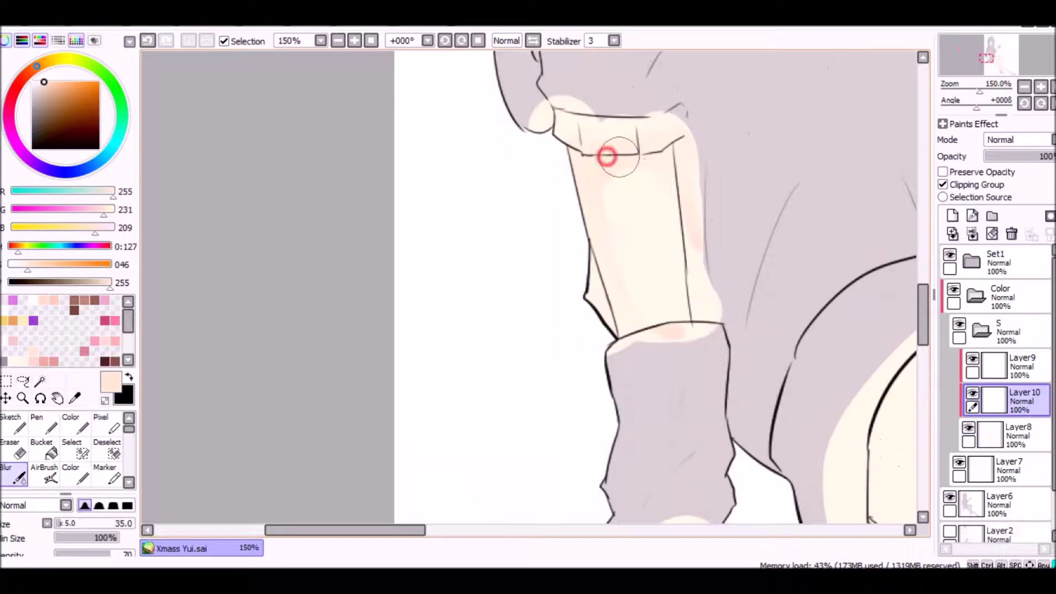
- Paint peach shadows on the lowered hand's wrist and fingers and blur their edges
{"action": "scroll", "coordinate": [789, 254], "scroll_direction": "down", "scroll_amount": 5}
{"action": "key", "text": "c"}
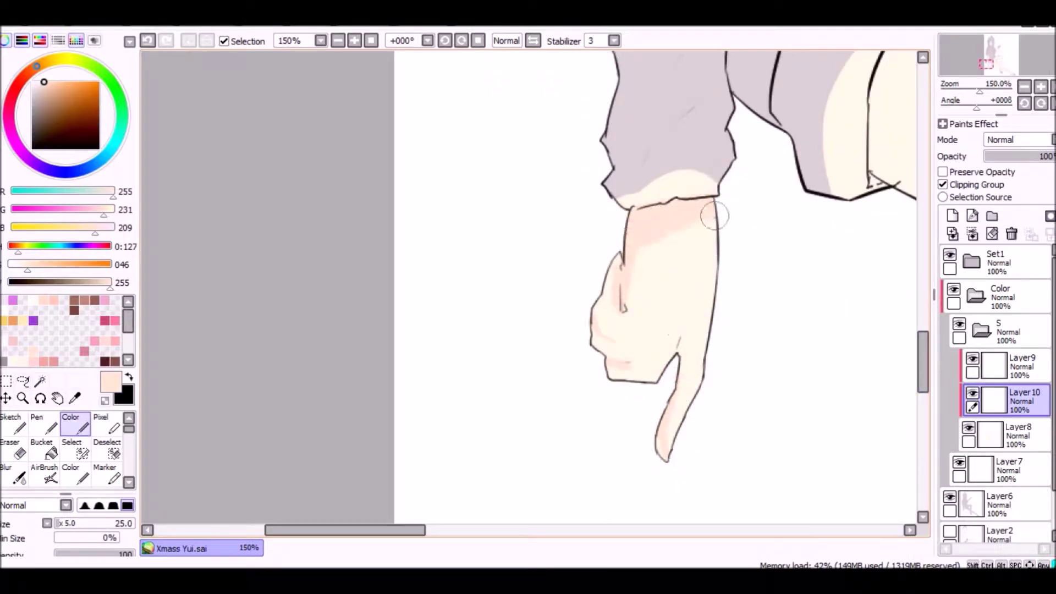
{"action": "key", "text": "b"}
{"action": "scroll", "coordinate": [736, 295], "scroll_direction": "down", "scroll_amount": 2}
{"action": "scroll", "coordinate": [736, 295], "scroll_direction": "up", "scroll_amount": 2}
{"action": "key", "text": "c"}
{"action": "key", "text": "b"}
- Shade the front thigh in peach along the shorts hem and underside, and blend the shadow with the Blur tool
{"action": "left_click_drag", "start_coordinate": [410, 529], "coordinate": [472, 530]}
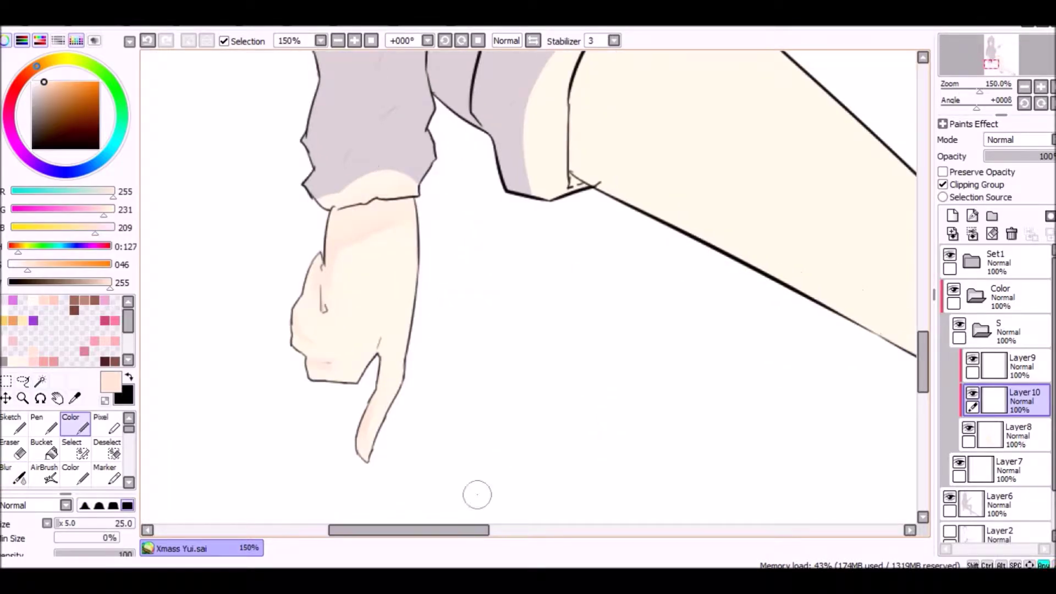
{"action": "key", "text": "c"}
{"action": "scroll", "coordinate": [641, 432], "scroll_direction": "up", "scroll_amount": 4}
{"action": "mouse_move", "coordinate": [583, 418]}
{"action": "left_mouse_down"}
{"action": "mouse_move", "coordinate": [704, 165]}
{"action": "mouse_move", "coordinate": [587, 370]}
{"action": "mouse_move", "coordinate": [757, 467]}
{"action": "left_mouse_up"}
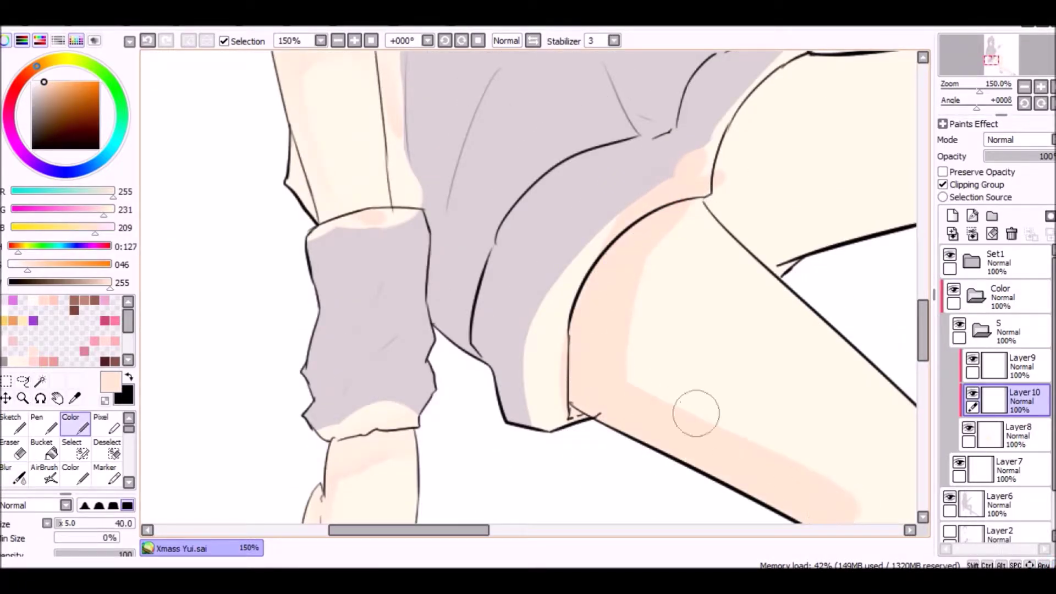
{"action": "key", "text": "e"}
{"action": "mouse_move", "coordinate": [580, 297]}
{"action": "left_mouse_down"}
{"action": "mouse_move", "coordinate": [584, 412]}
{"action": "mouse_move", "coordinate": [707, 464]}
{"action": "left_mouse_up"}
{"action": "key", "text": "ctrl+z"}
{"action": "key", "text": "b"}
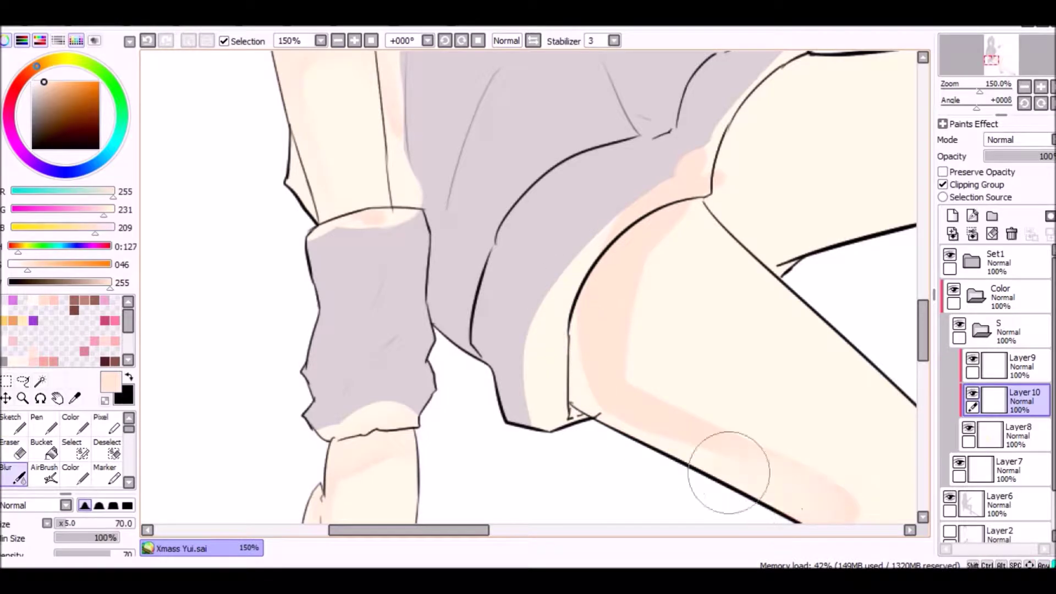
{"action": "scroll", "coordinate": [847, 509], "scroll_direction": "down", "scroll_amount": 2}
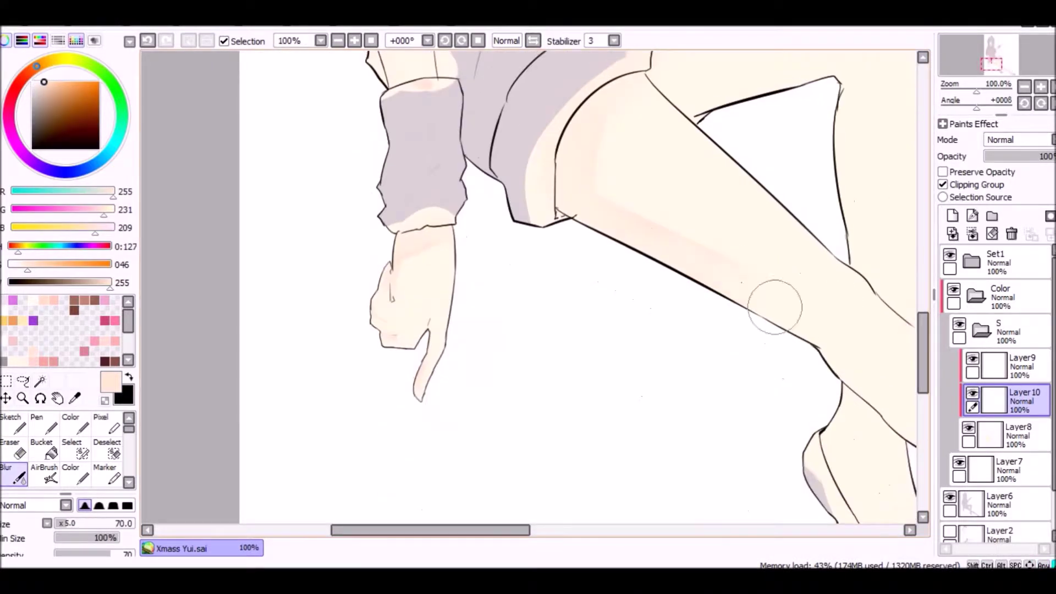
- Paint a peach shadow on the rear foot along the shoe opening and blur it into the skin
{"action": "scroll", "coordinate": [510, 537], "scroll_direction": "down", "scroll_amount": 5}
{"action": "scroll", "coordinate": [927, 356], "scroll_direction": "down", "scroll_amount": 2}
{"action": "key", "text": "c"}
{"action": "left_click_drag", "start_coordinate": [479, 304], "coordinate": [556, 409]}
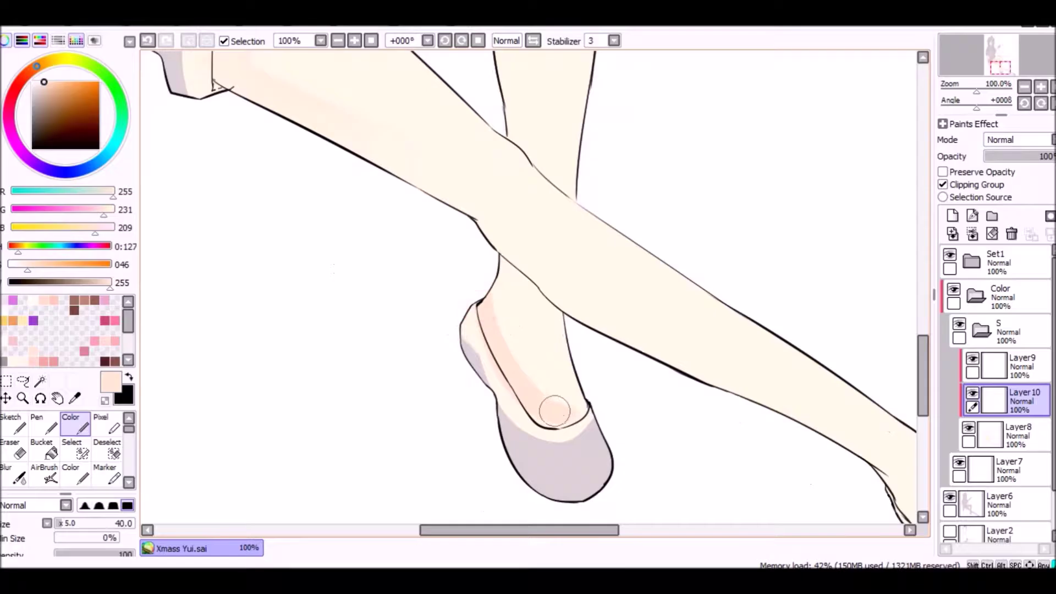
{"action": "key", "text": "b"}
{"action": "left_click_drag", "start_coordinate": [523, 346], "coordinate": [575, 430]}
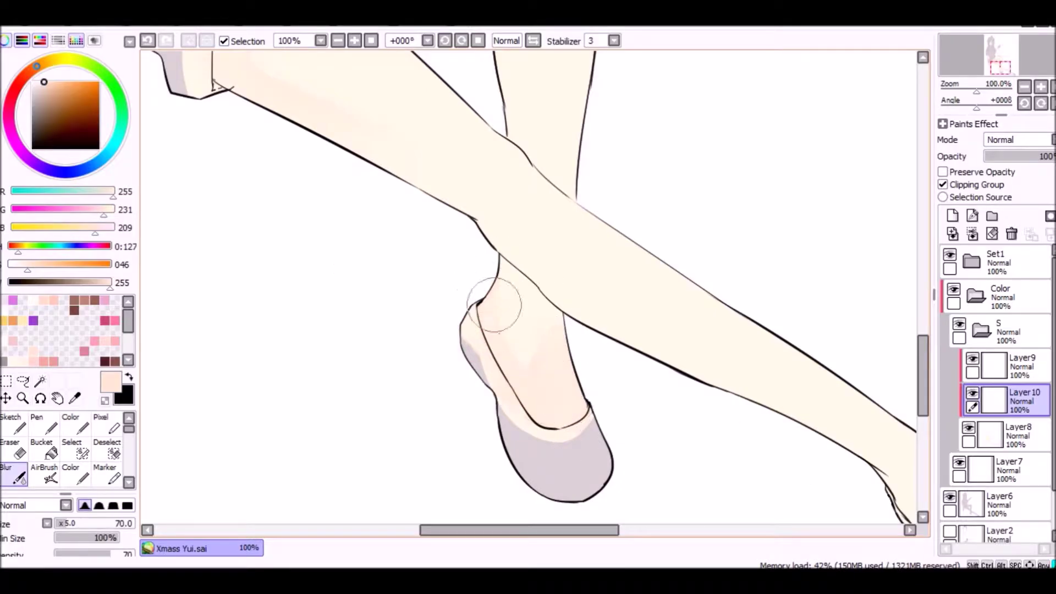
- Shade the rear leg's thigh underside and inner calf in peach, trim with the Eraser, and blur the shadow edges
{"action": "key", "text": "c"}
{"action": "scroll", "coordinate": [928, 348], "scroll_direction": "up", "scroll_amount": 2}
{"action": "mouse_move", "coordinate": [507, 160]}
{"action": "left_mouse_down"}
{"action": "mouse_move", "coordinate": [513, 333]}
{"action": "mouse_move", "coordinate": [527, 359]}
{"action": "left_mouse_up"}
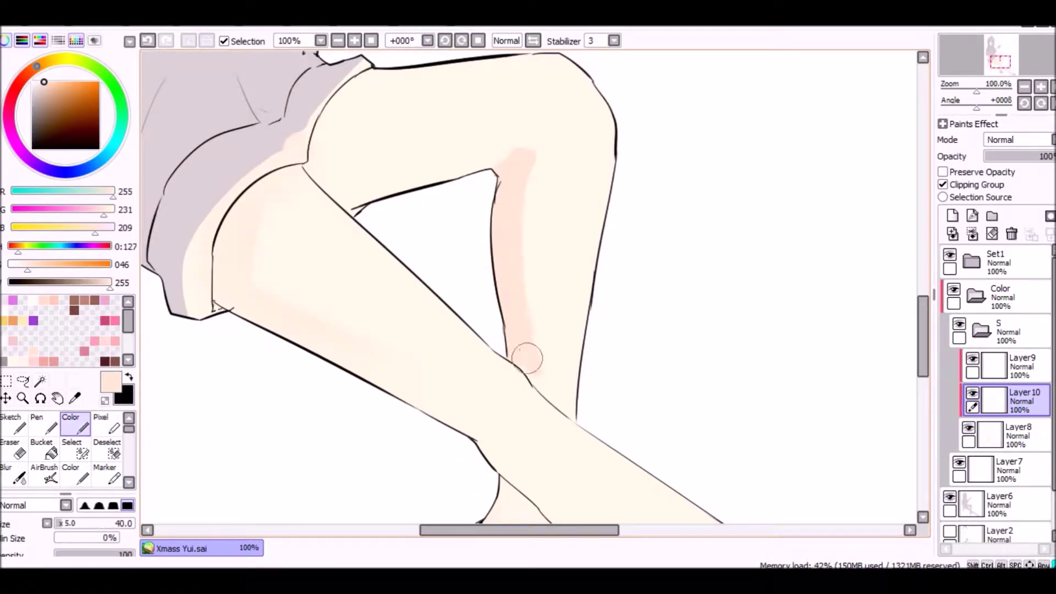
{"action": "mouse_move", "coordinate": [499, 161]}
{"action": "left_mouse_down"}
{"action": "mouse_move", "coordinate": [310, 165]}
{"action": "mouse_move", "coordinate": [330, 88]}
{"action": "mouse_move", "coordinate": [363, 63]}
{"action": "left_mouse_up"}
{"action": "key", "text": "e"}
{"action": "mouse_move", "coordinate": [341, 143]}
{"action": "left_mouse_down"}
{"action": "mouse_move", "coordinate": [362, 120]}
{"action": "mouse_move", "coordinate": [330, 148]}
{"action": "left_mouse_up"}
{"action": "key", "text": "b"}
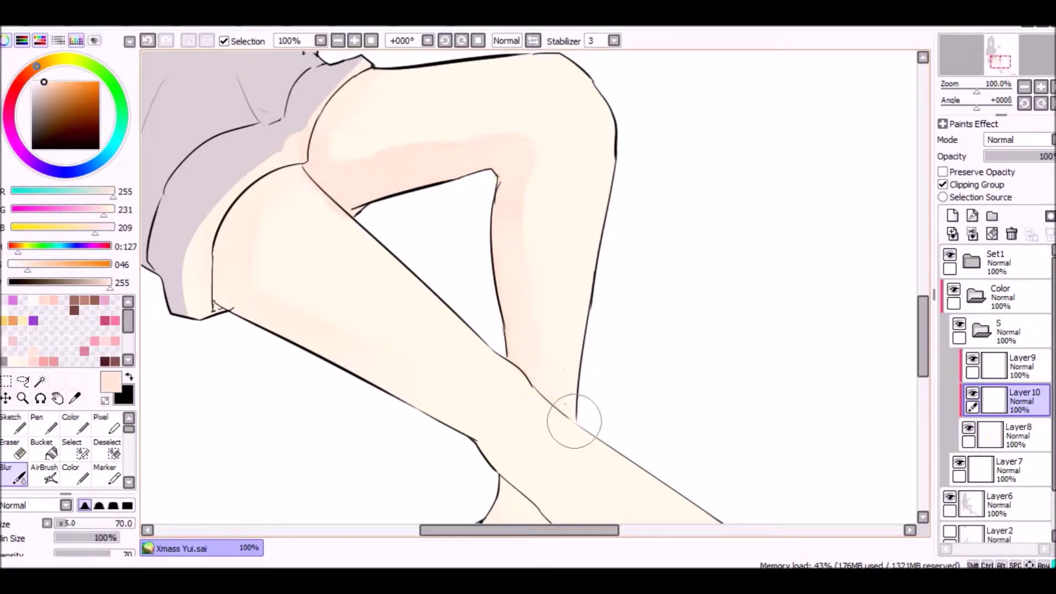
- Add a peach shadow over the top of the rear leg's bent knee and soften it with the Blur tool
{"action": "key", "text": "c"}
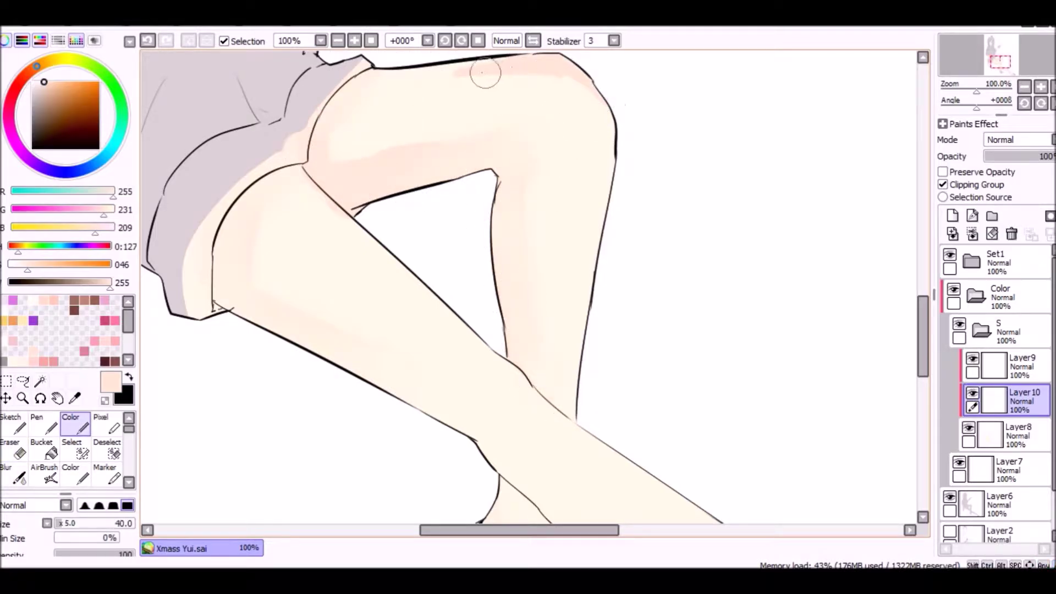
{"action": "key", "text": "b"}
{"action": "left_click_drag", "start_coordinate": [485, 73], "coordinate": [590, 84]}
- Shade the front leg's lower calf, ankle and foot in peach and blend the shadows with the Blur tool
{"action": "scroll", "coordinate": [724, 121], "scroll_direction": "down", "scroll_amount": 3}
{"action": "scroll", "coordinate": [584, 207], "scroll_direction": "up", "scroll_amount": 2}
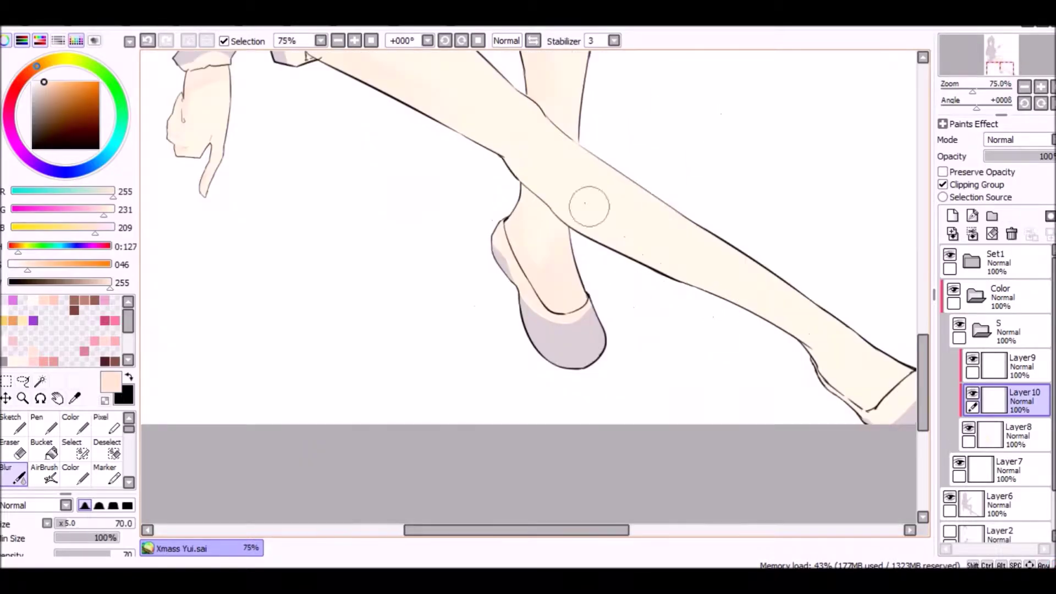
{"action": "key", "text": "c"}
{"action": "left_click_drag", "start_coordinate": [819, 363], "coordinate": [848, 390]}
{"action": "key", "text": "b"}
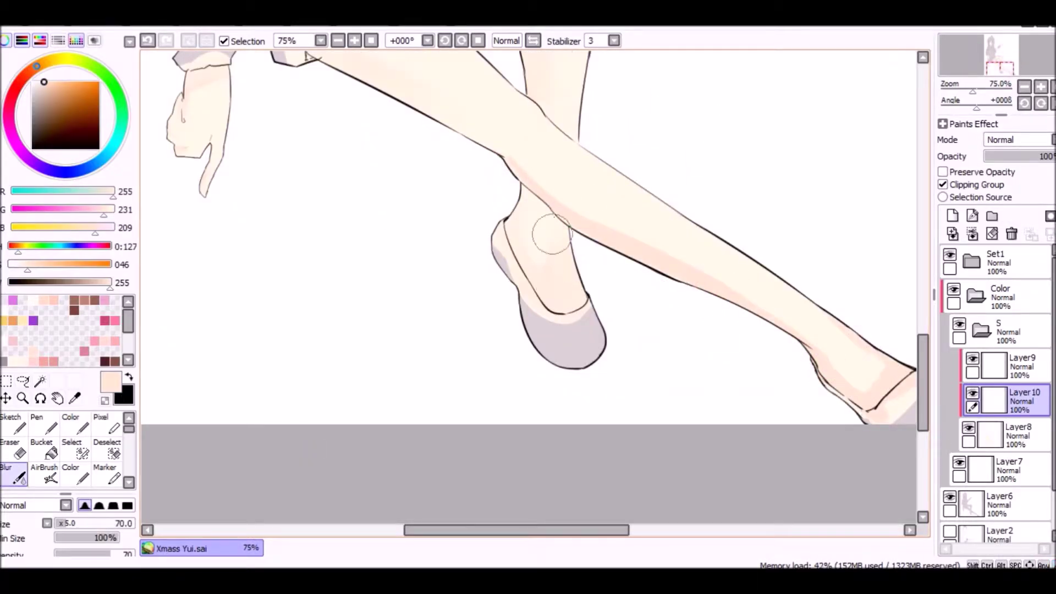
- Paint peach shadows along the raised forearm's underside and near the sleeve openings, and soften them with the Blur tool
{"action": "scroll", "coordinate": [883, 374], "scroll_direction": "down", "scroll_amount": 4}
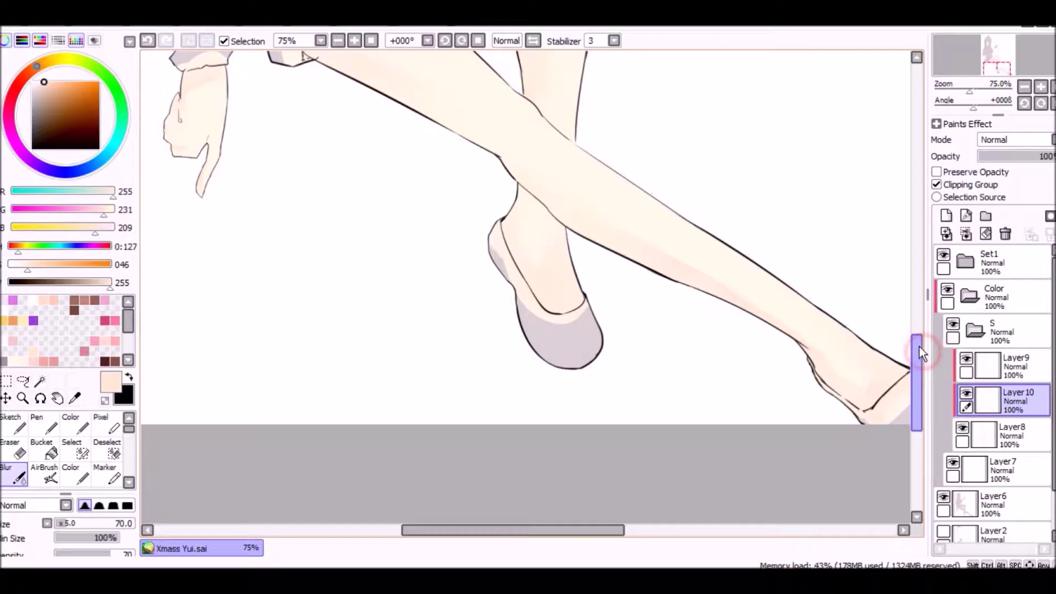
{"action": "scroll", "coordinate": [489, 206], "scroll_direction": "up", "scroll_amount": 6}
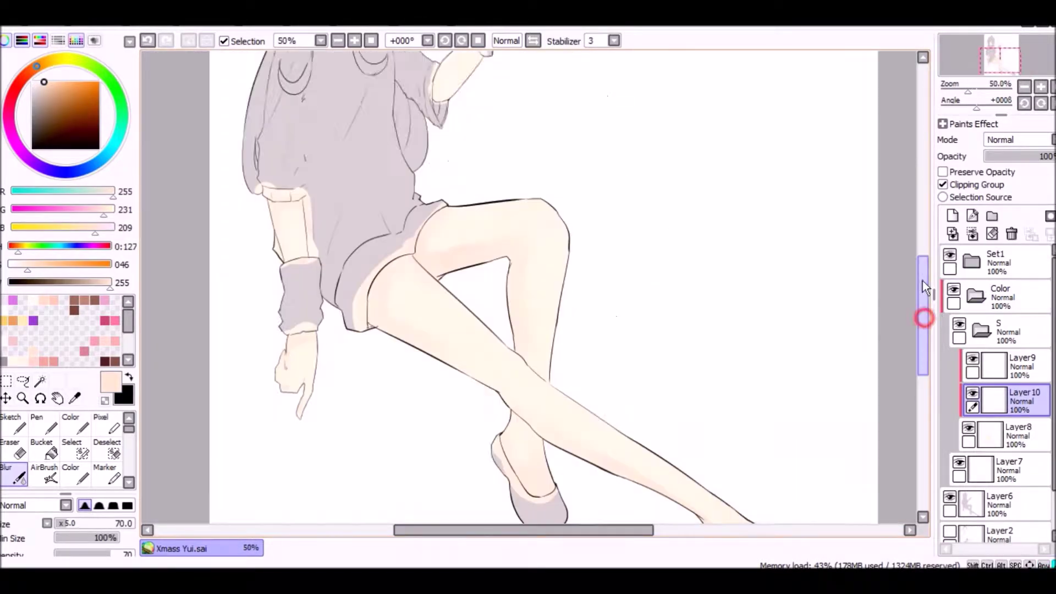
{"action": "key", "text": "c"}
{"action": "left_click_drag", "start_coordinate": [341, 306], "coordinate": [306, 342]}
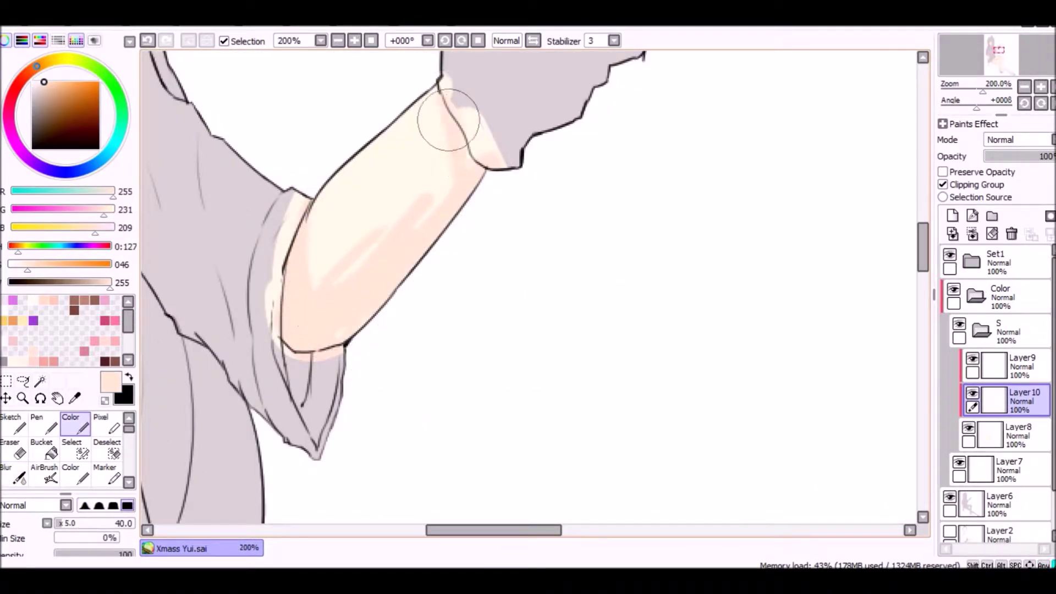
{"action": "key", "text": "b"}
- Shade the raised hand's wrist, thumb, palm and finger bases in peach and blur the shading
{"action": "key", "text": "c"}
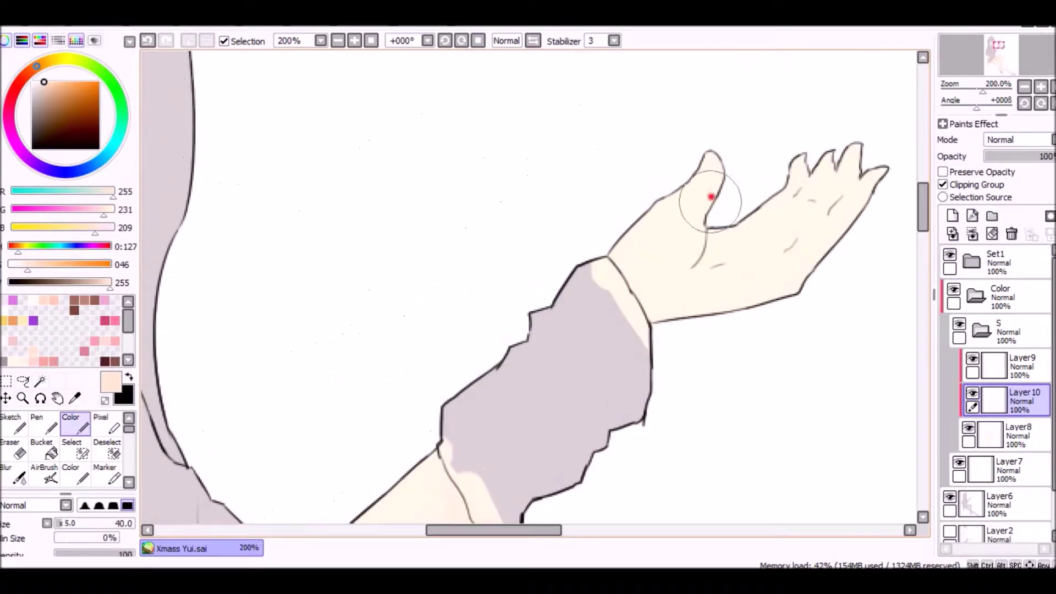
{"action": "mouse_move", "coordinate": [699, 229]}
{"action": "left_mouse_down"}
{"action": "mouse_move", "coordinate": [674, 307]}
{"action": "mouse_move", "coordinate": [792, 296]}
{"action": "mouse_move", "coordinate": [713, 231]}
{"action": "mouse_move", "coordinate": [752, 223]}
{"action": "mouse_move", "coordinate": [785, 170]}
{"action": "left_mouse_up"}
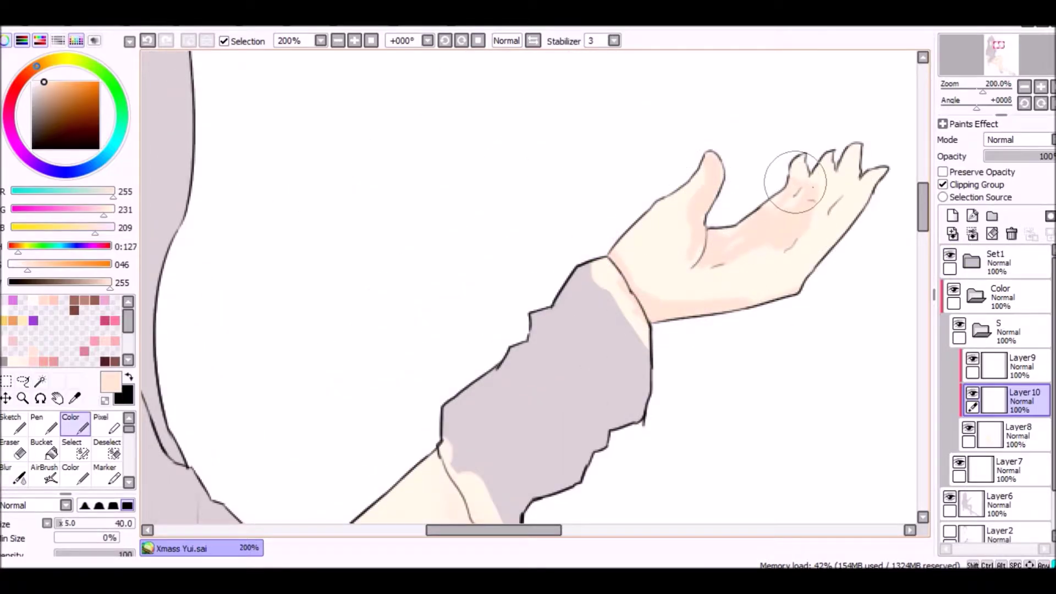
{"action": "key", "text": "b"}
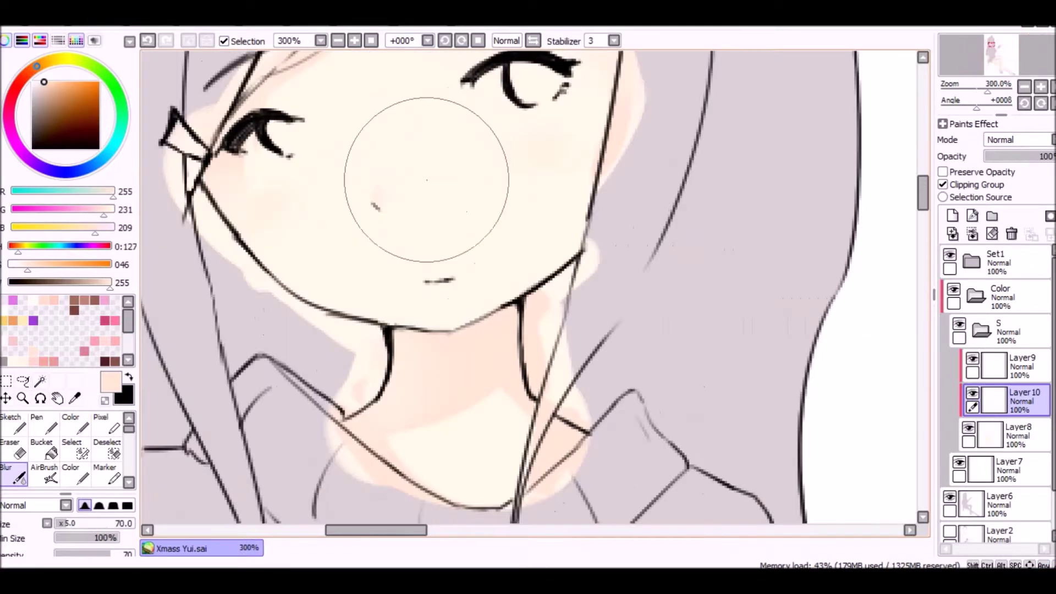
- Add a clipped layer above Layer10 and paint a pink shadow (239, 167, 157) across the neck beneath the chin
{"action": "left_click", "coordinate": [952, 215]}
{"action": "left_click", "coordinate": [70, 423]}
{"action": "left_click", "coordinate": [38, 358]}
{"action": "left_click_drag", "start_coordinate": [514, 316], "coordinate": [435, 385]}
{"action": "key", "text": "ctrl+z"}
{"action": "key", "text": "bracketleft"}
{"action": "mouse_move", "coordinate": [354, 379]}
{"action": "left_mouse_down"}
{"action": "mouse_move", "coordinate": [525, 307]}
{"action": "mouse_move", "coordinate": [429, 337]}
{"action": "left_mouse_up"}
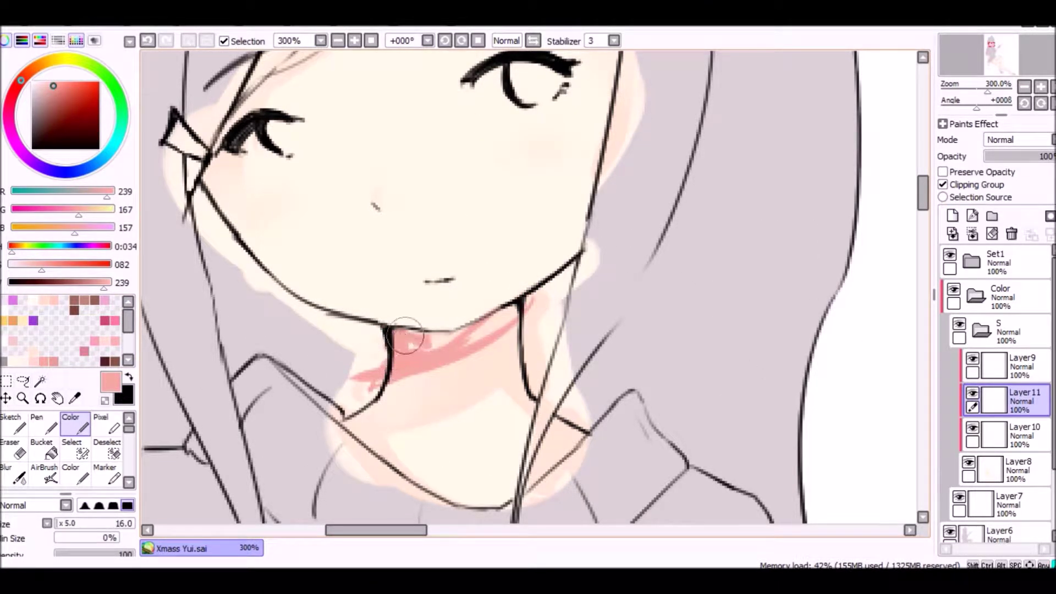
{"action": "mouse_move", "coordinate": [517, 308]}
{"action": "left_mouse_down"}
{"action": "mouse_move", "coordinate": [477, 342]}
{"action": "mouse_move", "coordinate": [404, 363]}
{"action": "mouse_move", "coordinate": [373, 391]}
{"action": "mouse_move", "coordinate": [408, 374]}
{"action": "mouse_move", "coordinate": [376, 373]}
{"action": "mouse_move", "coordinate": [356, 431]}
{"action": "mouse_move", "coordinate": [435, 366]}
{"action": "mouse_move", "coordinate": [385, 401]}
{"action": "mouse_move", "coordinate": [400, 357]}
{"action": "mouse_move", "coordinate": [487, 339]}
{"action": "mouse_move", "coordinate": [402, 345]}
{"action": "left_mouse_up"}
- Blend the pink neck shadow into the peach shading with the Blur tool at a smaller brush size
{"action": "key", "text": "b"}
{"action": "key", "text": "bracketleft"}
{"action": "key", "text": "bracketleft"}
{"action": "key", "text": "bracketleft"}
{"action": "key", "text": "bracketleft"}
{"action": "key", "text": "bracketleft"}
{"action": "key", "text": "bracketleft"}
{"action": "key", "text": "bracketleft"}
{"action": "key", "text": "bracketleft"}
{"action": "scroll", "coordinate": [748, 230], "scroll_direction": "down", "scroll_amount": 3}
{"action": "scroll", "coordinate": [507, 314], "scroll_direction": "up", "scroll_amount": 3}
{"action": "mouse_move", "coordinate": [507, 314]}
{"action": "left_mouse_down"}
{"action": "mouse_move", "coordinate": [507, 341]}
{"action": "mouse_move", "coordinate": [577, 361]}
{"action": "left_mouse_up"}
{"action": "scroll", "coordinate": [578, 361], "scroll_direction": "down", "scroll_amount": 3}
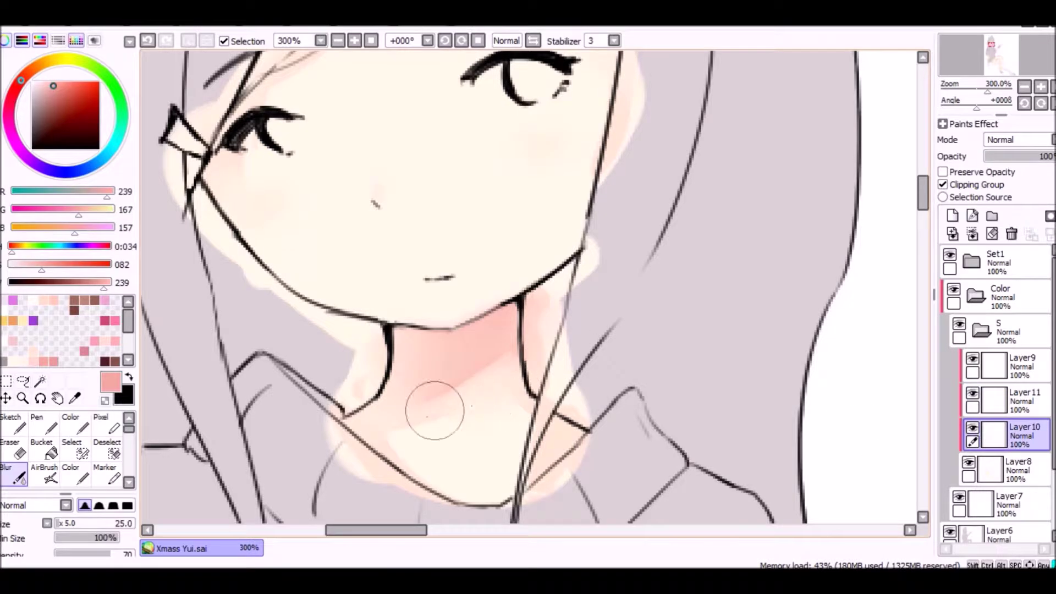
- Paint pink shadow accents on Layer11 along the bangs at the forehead parting and temple, and soften them
{"action": "scroll", "coordinate": [373, 412], "scroll_direction": "up", "scroll_amount": 2}
{"action": "key", "text": "c"}
{"action": "scroll", "coordinate": [562, 277], "scroll_direction": "up", "scroll_amount": 2}
{"action": "left_click_drag", "start_coordinate": [641, 271], "coordinate": [634, 299]}
{"action": "mouse_move", "coordinate": [503, 82]}
{"action": "left_mouse_down"}
{"action": "mouse_move", "coordinate": [555, 206]}
{"action": "mouse_move", "coordinate": [572, 215]}
{"action": "mouse_move", "coordinate": [533, 176]}
{"action": "mouse_move", "coordinate": [550, 198]}
{"action": "left_mouse_up"}
{"action": "key", "text": "b"}
{"action": "key", "text": "c"}
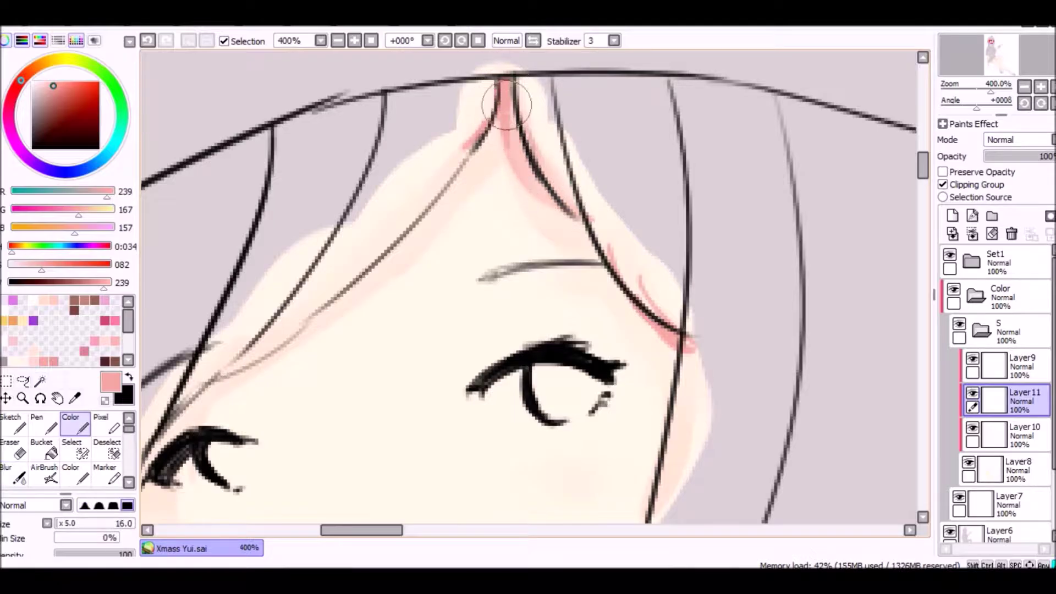
{"action": "scroll", "coordinate": [506, 105], "scroll_direction": "down", "scroll_amount": 2}
{"action": "scroll", "coordinate": [608, 141], "scroll_direction": "up", "scroll_amount": 2}
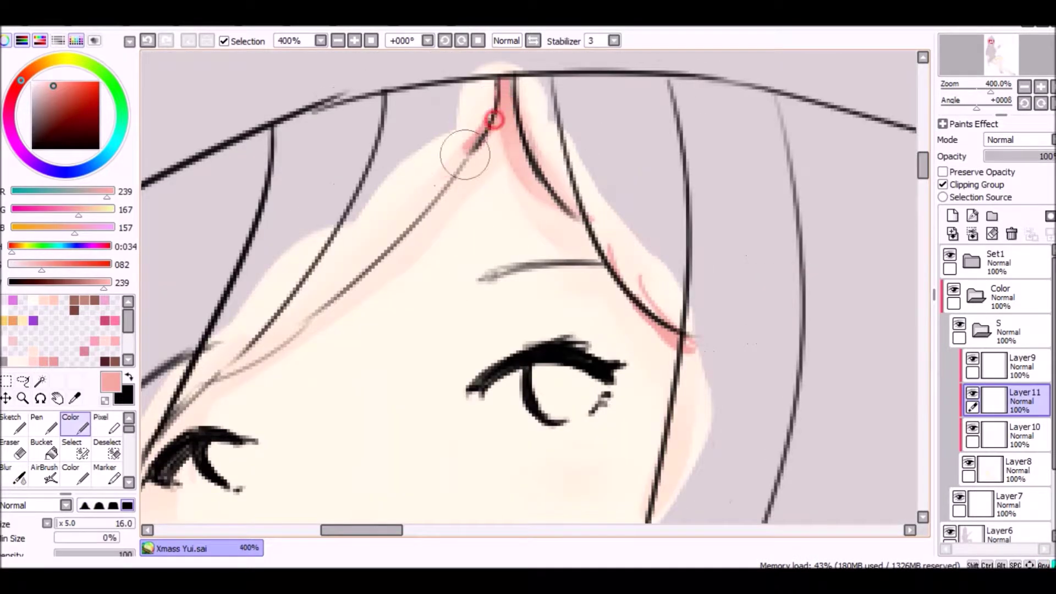
- Paint a pink shadow band beneath the lowered arm's sleeve cuff and soften it with the Blur tool at a larger brush size
{"action": "scroll", "coordinate": [694, 161], "scroll_direction": "down", "scroll_amount": 8}
{"action": "scroll", "coordinate": [357, 314], "scroll_direction": "up", "scroll_amount": 7}
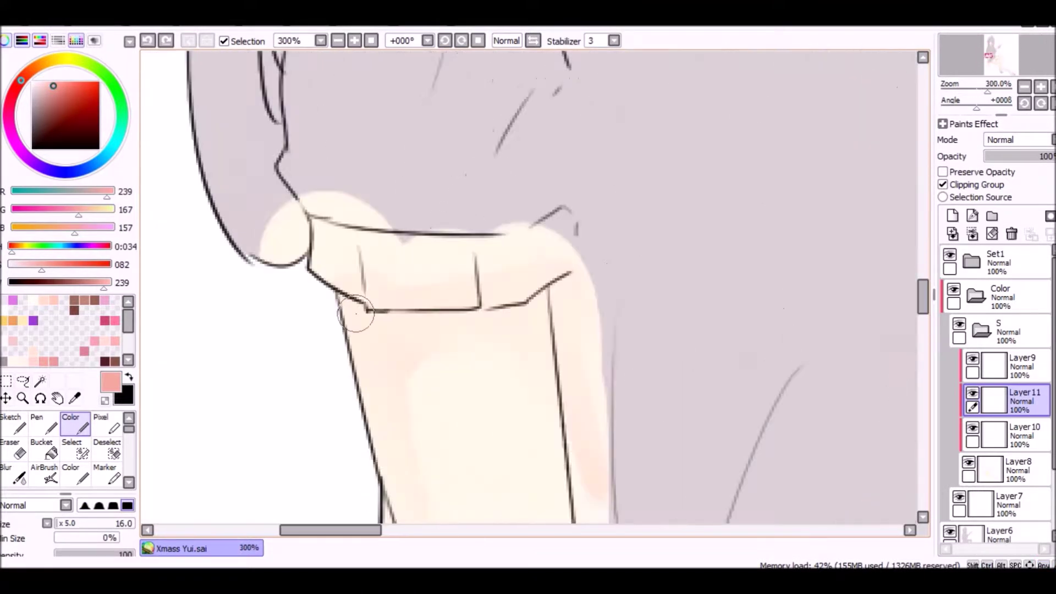
{"action": "mouse_move", "coordinate": [338, 297]}
{"action": "left_mouse_down"}
{"action": "mouse_move", "coordinate": [502, 302]}
{"action": "mouse_move", "coordinate": [344, 292]}
{"action": "mouse_move", "coordinate": [337, 352]}
{"action": "left_mouse_up"}
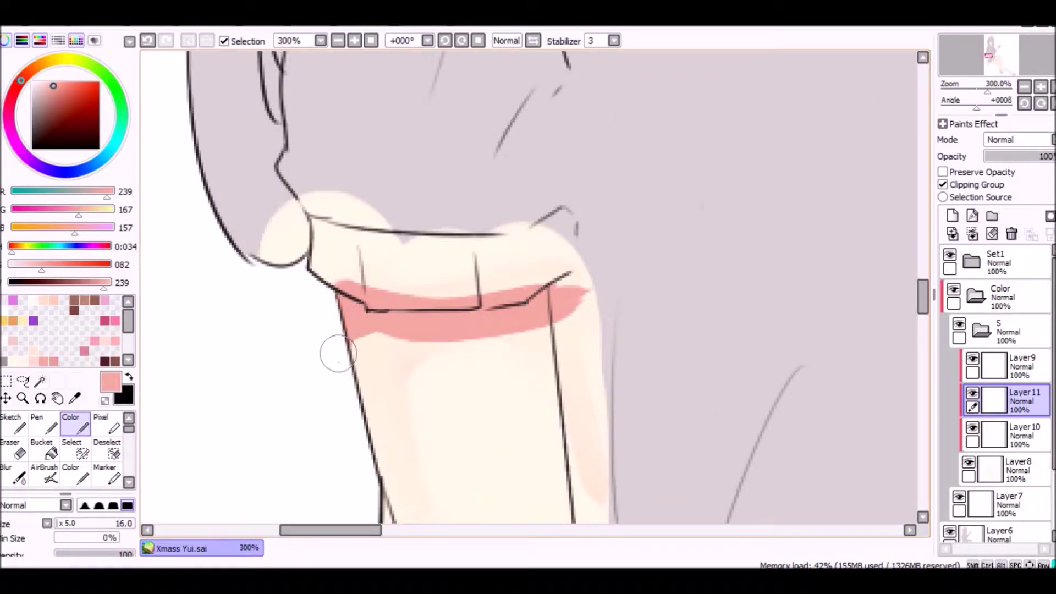
{"action": "key", "text": "b"}
{"action": "key", "text": "bracketright"}
{"action": "key", "text": "bracketright"}
{"action": "key", "text": "bracketright"}
{"action": "left_click_drag", "start_coordinate": [556, 293], "coordinate": [516, 314]}
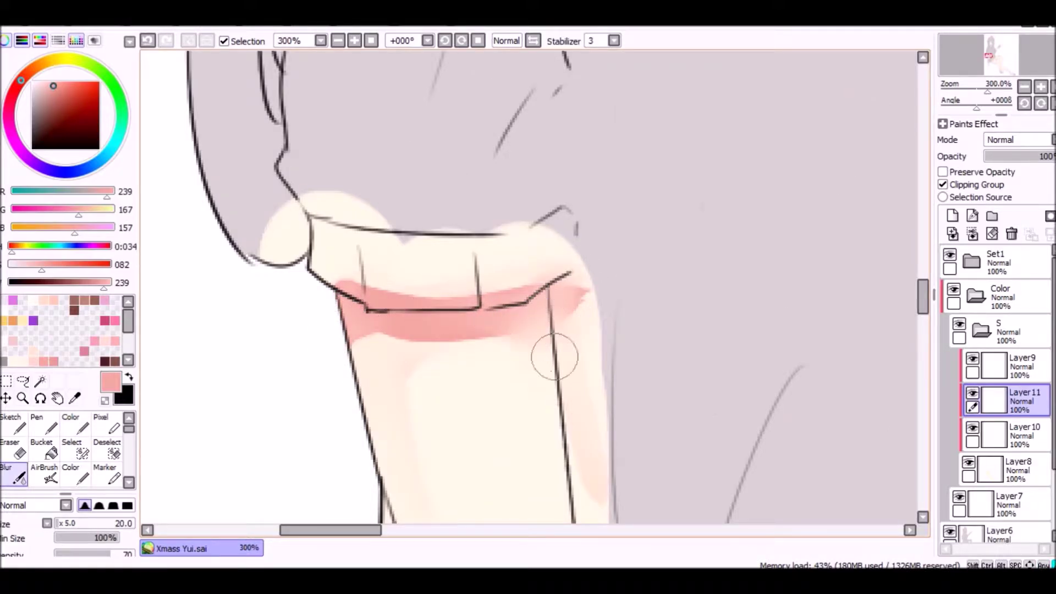
{"action": "left_click_drag", "start_coordinate": [554, 356], "coordinate": [502, 349]}
- Turn on Preserve Opacity for Layer11 and use cream (255, 248, 228) to soften the pink shadow beneath the sleeve cuff
{"action": "scroll", "coordinate": [632, 243], "scroll_direction": "down", "scroll_amount": 9}
{"action": "scroll", "coordinate": [400, 312], "scroll_direction": "up", "scroll_amount": 3}
{"action": "key", "text": "c"}
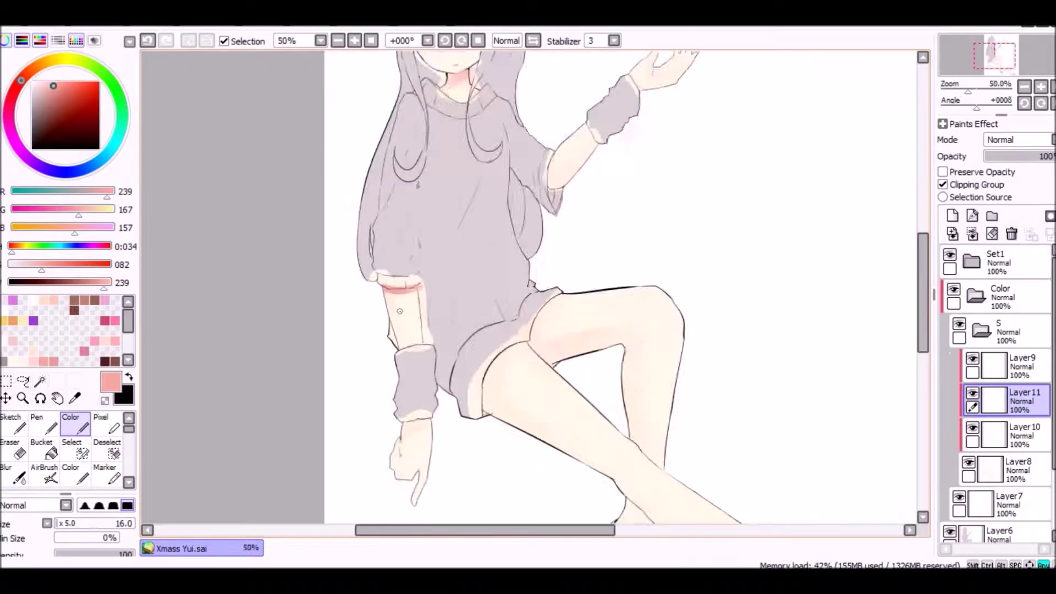
{"action": "scroll", "coordinate": [400, 311], "scroll_direction": "up", "scroll_amount": 5}
{"action": "key", "text": "ctrl+p"}
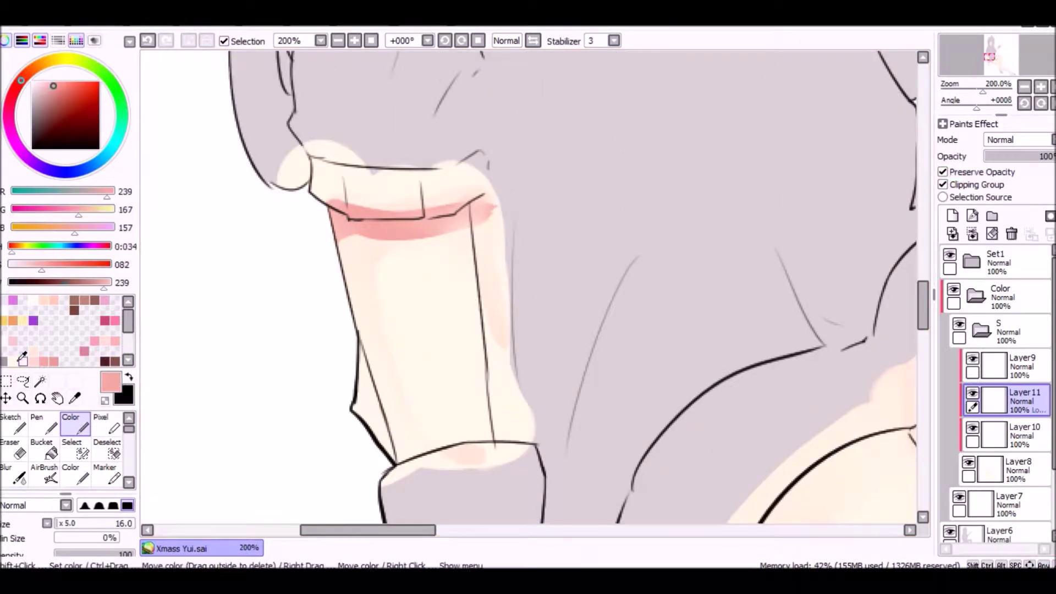
{"action": "left_click", "coordinate": [38, 358]}
{"action": "key", "text": "b"}
- Turn off Preserve Opacity on Layer11 and paint softened pink (239, 167, 157) shadows along both edges of the lowered arm's wristband
{"action": "key", "text": "c"}
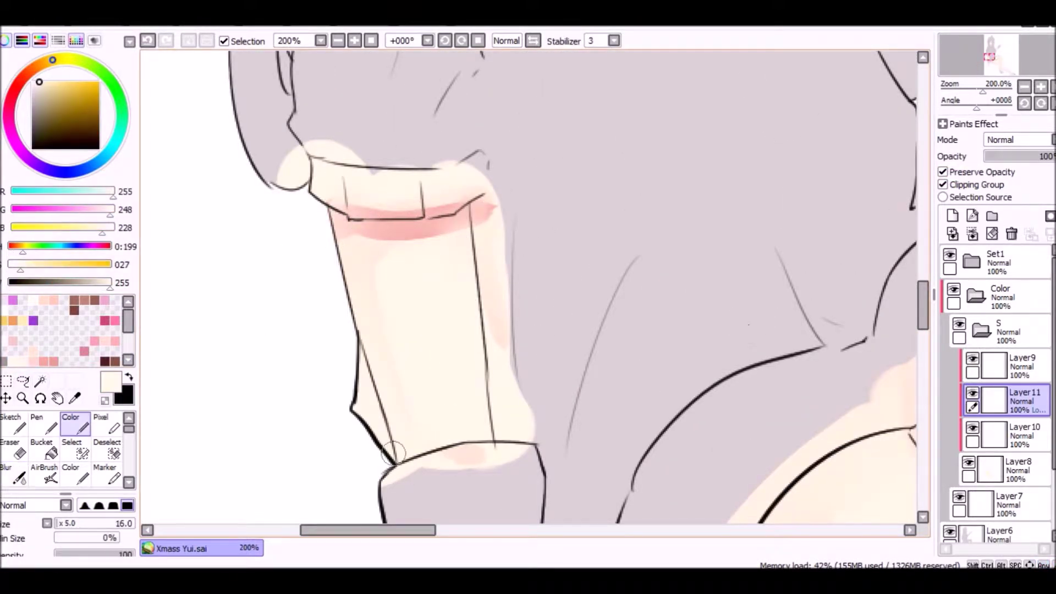
{"action": "left_click", "coordinate": [399, 457], "text": "alt"}
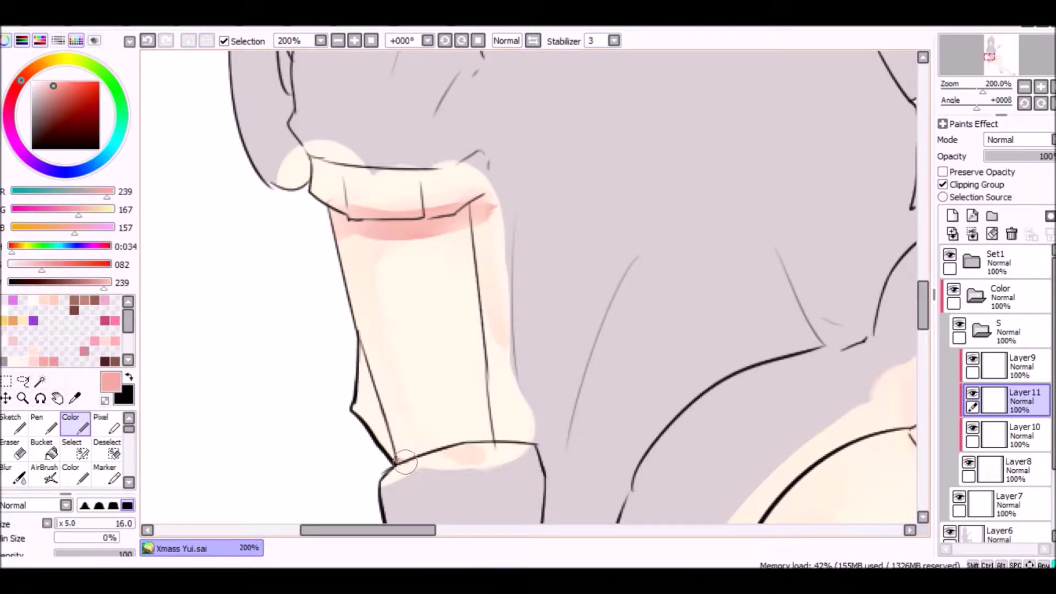
{"action": "key", "text": "b"}
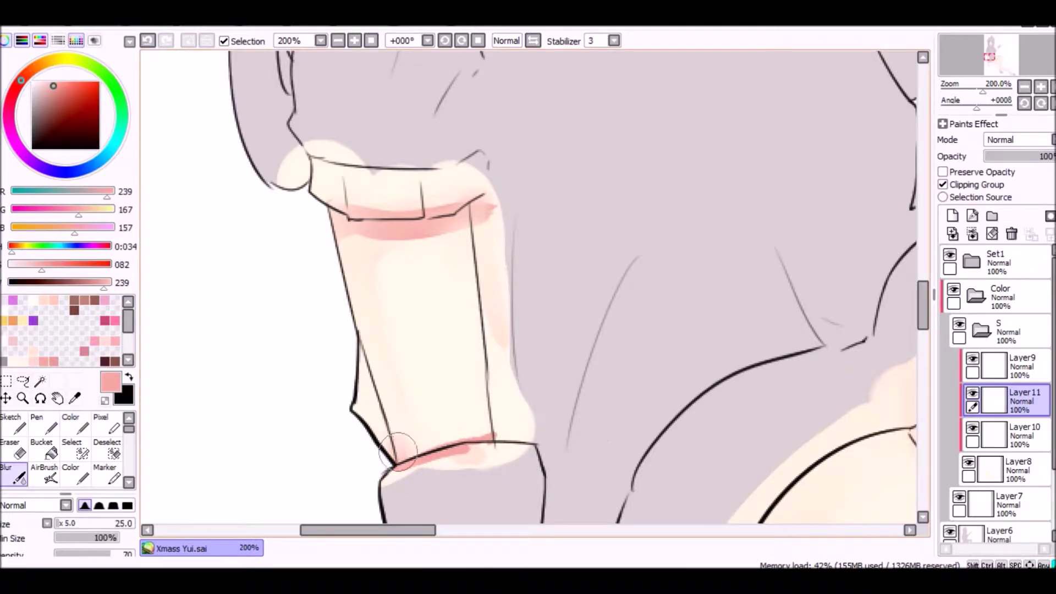
{"action": "left_click_drag", "start_coordinate": [923, 305], "coordinate": [922, 369]}
{"action": "key", "text": "c"}
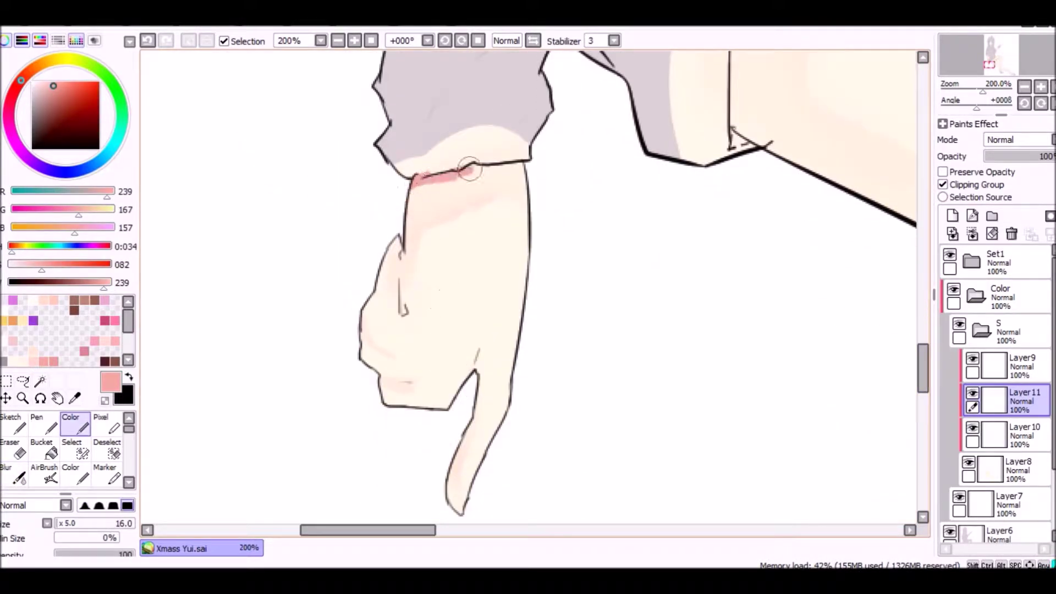
{"action": "key", "text": "b"}
{"action": "scroll", "coordinate": [533, 193], "scroll_direction": "down", "scroll_amount": 5}
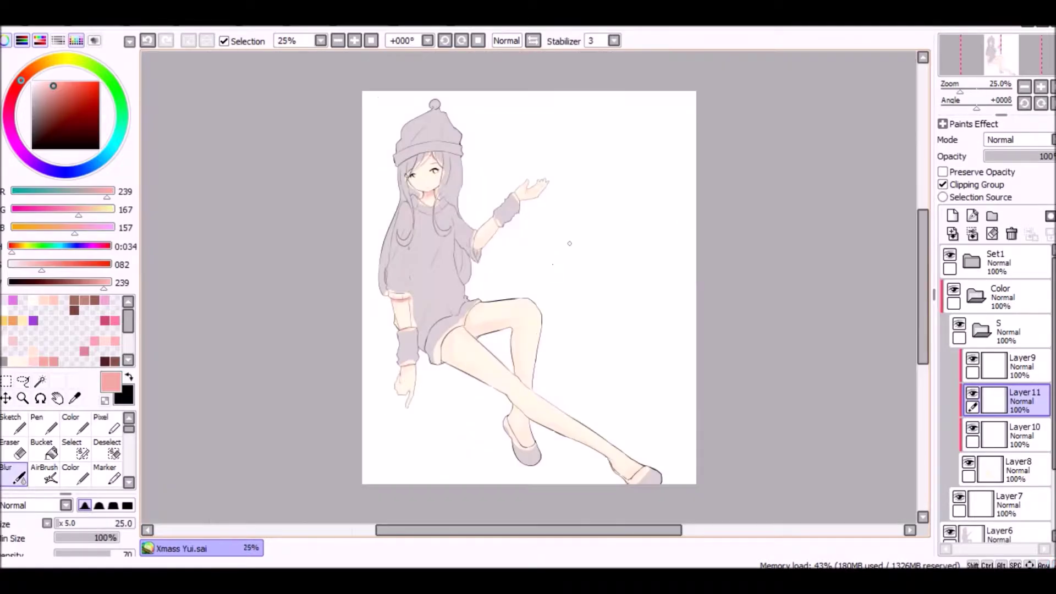
- Paint pink shadows on the near thigh along the shorts hem and soften them with the Blur tool
{"action": "scroll", "coordinate": [545, 253], "scroll_direction": "up", "scroll_amount": 4}
{"action": "key", "text": "c"}
{"action": "left_click_drag", "start_coordinate": [438, 385], "coordinate": [476, 245]}
{"action": "mouse_move", "coordinate": [434, 409]}
{"action": "left_mouse_down"}
{"action": "mouse_move", "coordinate": [472, 247]}
{"action": "mouse_move", "coordinate": [544, 204]}
{"action": "left_mouse_up"}
{"action": "key", "text": "b"}
{"action": "mouse_move", "coordinate": [467, 412]}
{"action": "left_mouse_down"}
{"action": "mouse_move", "coordinate": [504, 302]}
{"action": "mouse_move", "coordinate": [412, 422]}
{"action": "left_mouse_up"}
{"action": "mouse_move", "coordinate": [432, 350]}
{"action": "left_mouse_down"}
{"action": "mouse_move", "coordinate": [550, 208]}
{"action": "mouse_move", "coordinate": [610, 89]}
{"action": "left_mouse_up"}
- Paint a pink shadow on the far thigh along the hem and the leg crossing, and blur it
{"action": "key", "text": "c"}
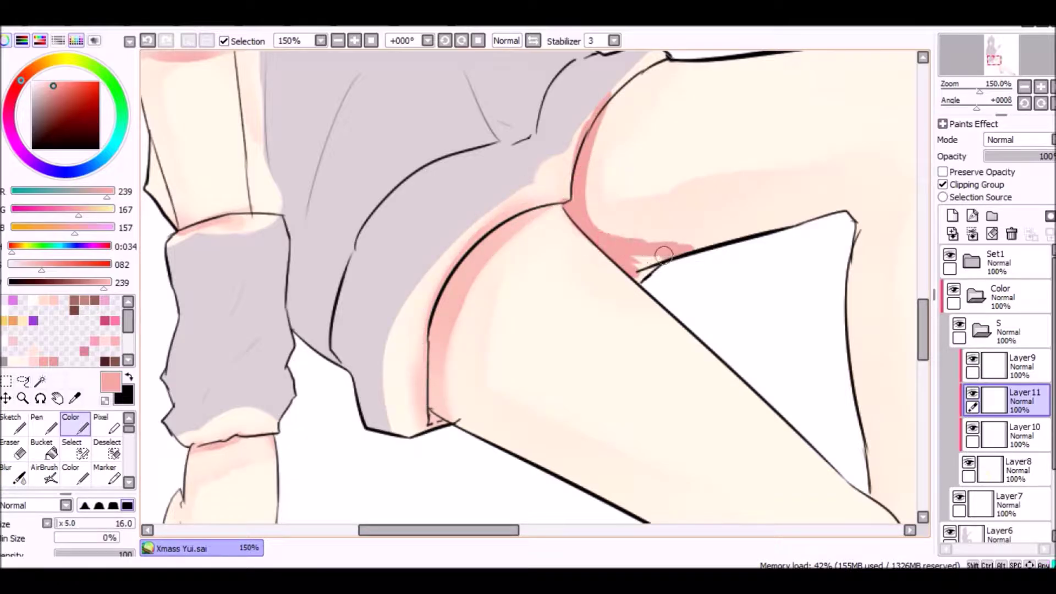
{"action": "key", "text": "b"}
{"action": "mouse_move", "coordinate": [710, 245]}
{"action": "left_mouse_down"}
{"action": "mouse_move", "coordinate": [589, 224]}
{"action": "mouse_move", "coordinate": [616, 86]}
{"action": "left_mouse_up"}
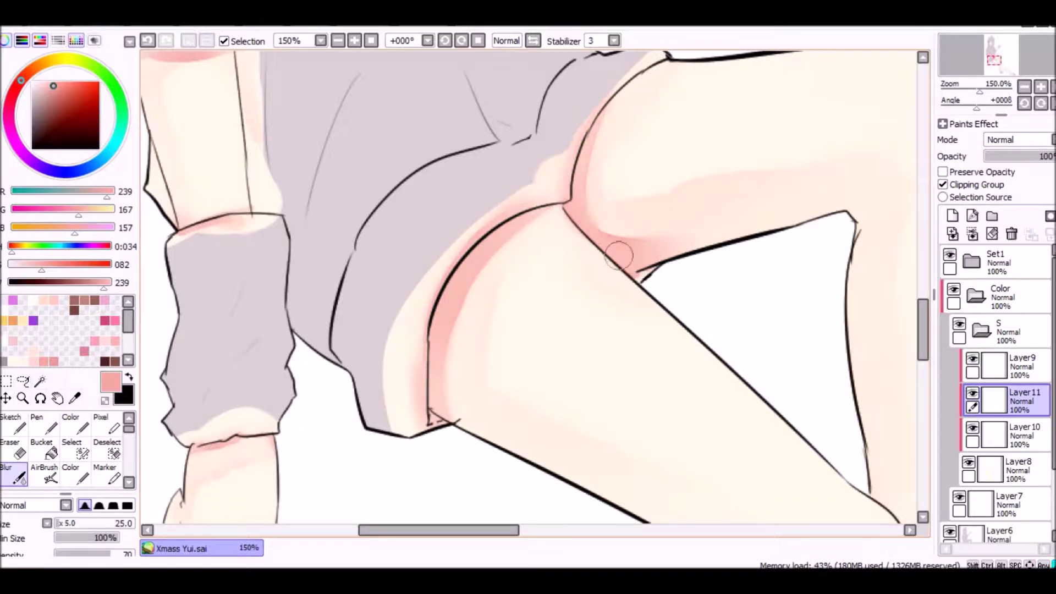
- Paint a pink shadow on the rear foot along the shoe opening and switch to the Blur tool to soften it
{"action": "scroll", "coordinate": [714, 306], "scroll_direction": "down", "scroll_amount": 5}
{"action": "scroll", "coordinate": [533, 452], "scroll_direction": "up", "scroll_amount": 6}
{"action": "key", "text": "c"}
{"action": "mouse_move", "coordinate": [317, 220]}
{"action": "left_mouse_down"}
{"action": "mouse_move", "coordinate": [446, 458]}
{"action": "mouse_move", "coordinate": [525, 429]}
{"action": "mouse_move", "coordinate": [349, 342]}
{"action": "mouse_move", "coordinate": [538, 401]}
{"action": "left_mouse_up"}
{"action": "key", "text": "b"}
{"action": "scroll", "coordinate": [572, 418], "scroll_direction": "down", "scroll_amount": 2}
- Paint a pink shadow on the front foot along the shoe's lower opening and blur it into the skin
{"action": "scroll", "coordinate": [575, 419], "scroll_direction": "up", "scroll_amount": 1}
{"action": "left_click_drag", "start_coordinate": [621, 530], "coordinate": [663, 530]}
{"action": "key", "text": "c"}
{"action": "left_click_drag", "start_coordinate": [504, 371], "coordinate": [560, 428]}
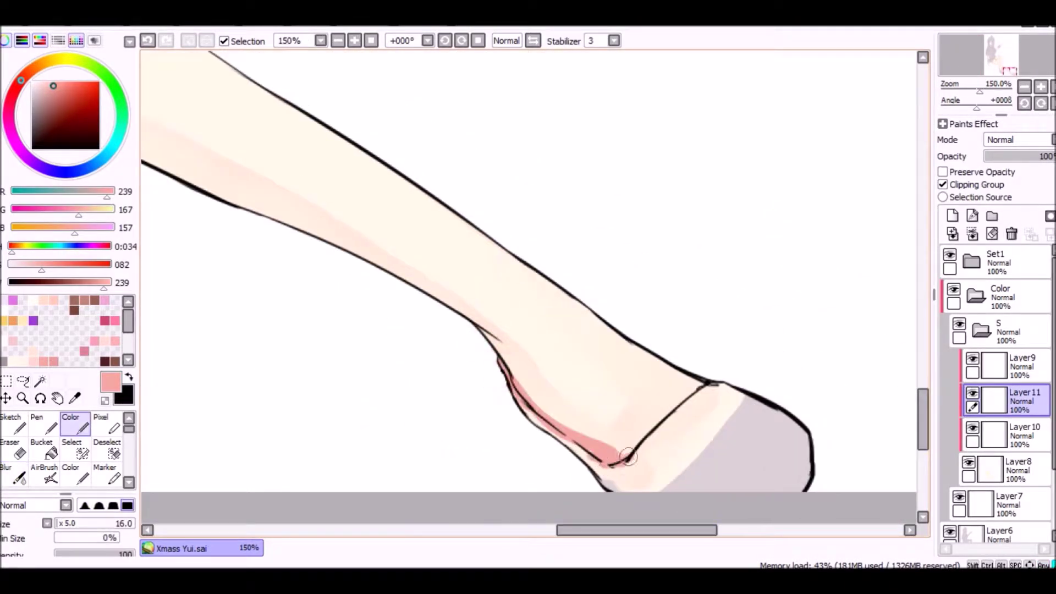
{"action": "key", "text": "b"}
{"action": "mouse_move", "coordinate": [495, 380]}
{"action": "left_mouse_down"}
{"action": "mouse_move", "coordinate": [583, 451]}
{"action": "mouse_move", "coordinate": [660, 465]}
{"action": "left_mouse_up"}
- Paint a pink shadow on the raised arm inside the sleeve opening and soften it with the Blur tool
{"action": "scroll", "coordinate": [660, 464], "scroll_direction": "down", "scroll_amount": 5}
{"action": "scroll", "coordinate": [487, 224], "scroll_direction": "up", "scroll_amount": 4}
{"action": "scroll", "coordinate": [487, 224], "scroll_direction": "up", "scroll_amount": 2}
{"action": "key", "text": "c"}
{"action": "mouse_move", "coordinate": [461, 213]}
{"action": "left_mouse_down"}
{"action": "mouse_move", "coordinate": [472, 352]}
{"action": "mouse_move", "coordinate": [432, 279]}
{"action": "left_mouse_up"}
{"action": "key", "text": "b"}
{"action": "key", "text": "h"}
{"action": "key", "text": "h"}
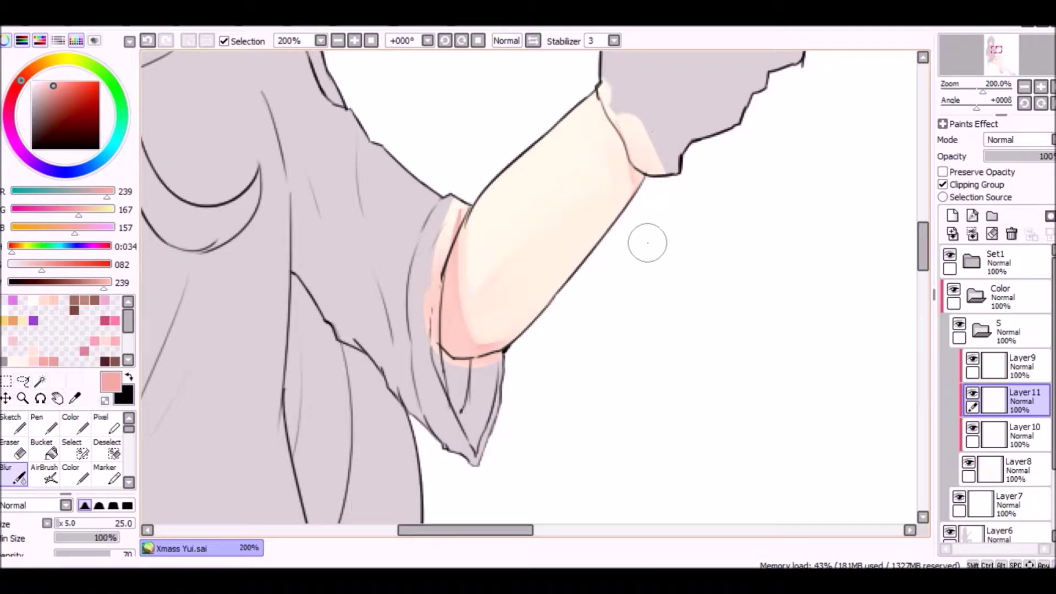
- Paint pink accents on the raised hand's palm, fingers and wrist on Layer11, and soften them with the Blur tool
{"action": "scroll", "coordinate": [647, 243], "scroll_direction": "down", "scroll_amount": 3}
{"action": "scroll", "coordinate": [797, 211], "scroll_direction": "up", "scroll_amount": 2}
{"action": "key", "text": "Down"}
{"action": "key", "text": "Up"}
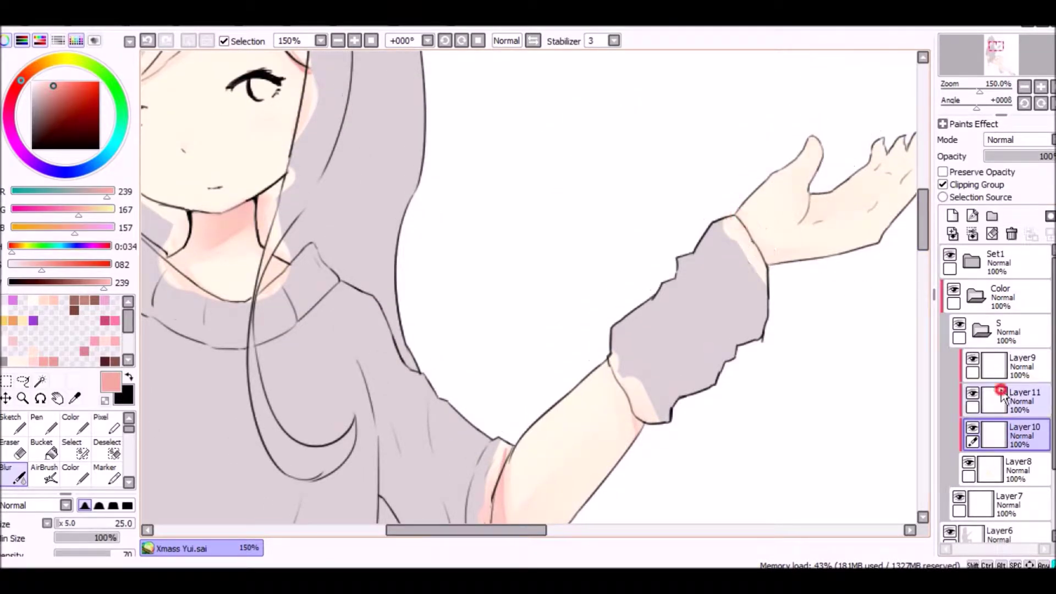
{"action": "key", "text": "c"}
{"action": "scroll", "coordinate": [681, 137], "scroll_direction": "right", "scroll_amount": 3}
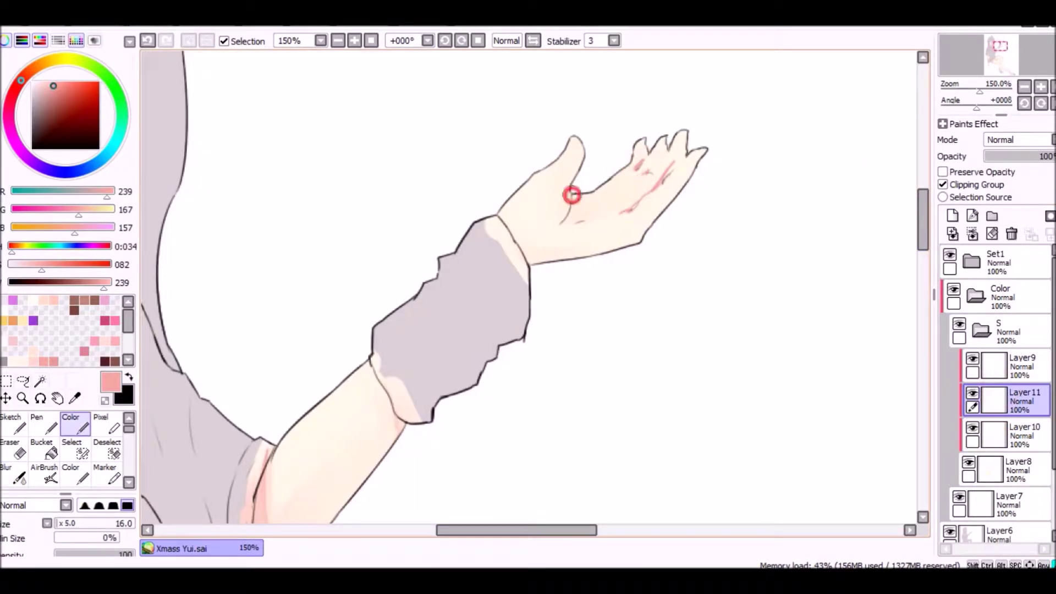
{"action": "key", "text": "b"}
{"action": "left_click_drag", "start_coordinate": [537, 258], "coordinate": [537, 261]}
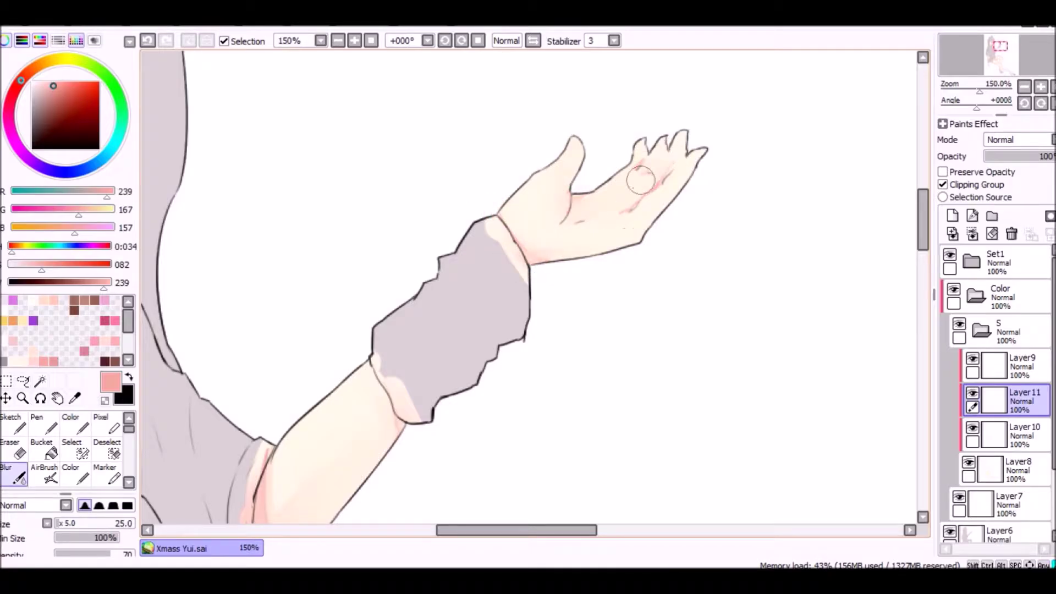
{"action": "scroll", "coordinate": [734, 192], "scroll_direction": "down", "scroll_amount": 5}
- Add pink shadow along the bangs beside the forehead parting and soften it
{"action": "scroll", "coordinate": [420, 158], "scroll_direction": "up", "scroll_amount": 7}
{"action": "key", "text": "c"}
{"action": "left_click_drag", "start_coordinate": [544, 137], "coordinate": [462, 217]}
{"action": "key", "text": "b"}
- Create a layer above Layer11 and use darker pink (227, 154, 150) to paint and blur a deeper shadow under the chin
{"action": "left_click", "coordinate": [54, 361]}
{"action": "left_click", "coordinate": [71, 424]}
{"action": "left_click", "coordinate": [952, 215]}
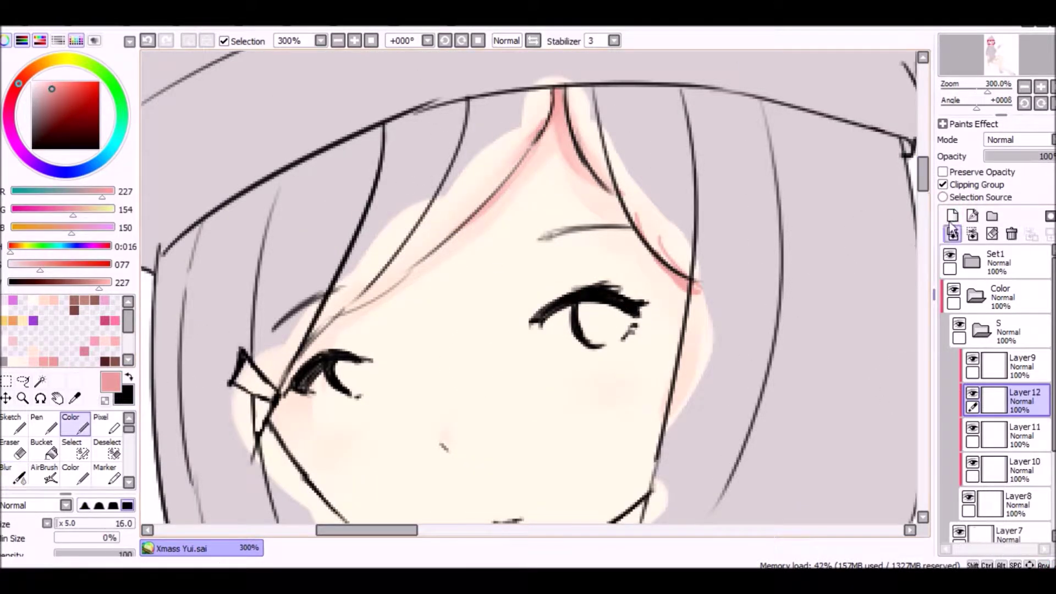
{"action": "scroll", "coordinate": [582, 317], "scroll_direction": "down", "scroll_amount": 5}
{"action": "left_click_drag", "start_coordinate": [569, 308], "coordinate": [522, 315]}
{"action": "key", "text": "b"}
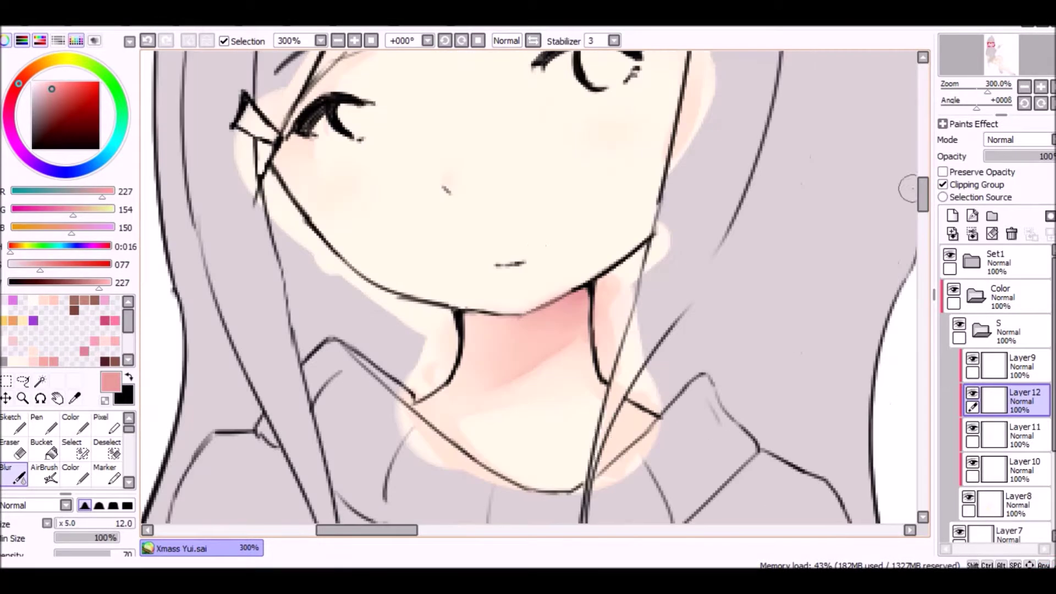
- Paint darker pink shadows at both sides of the neck where it meets the sweater collar, and blur them
{"action": "key", "text": "c"}
{"action": "left_click", "coordinate": [625, 407]}
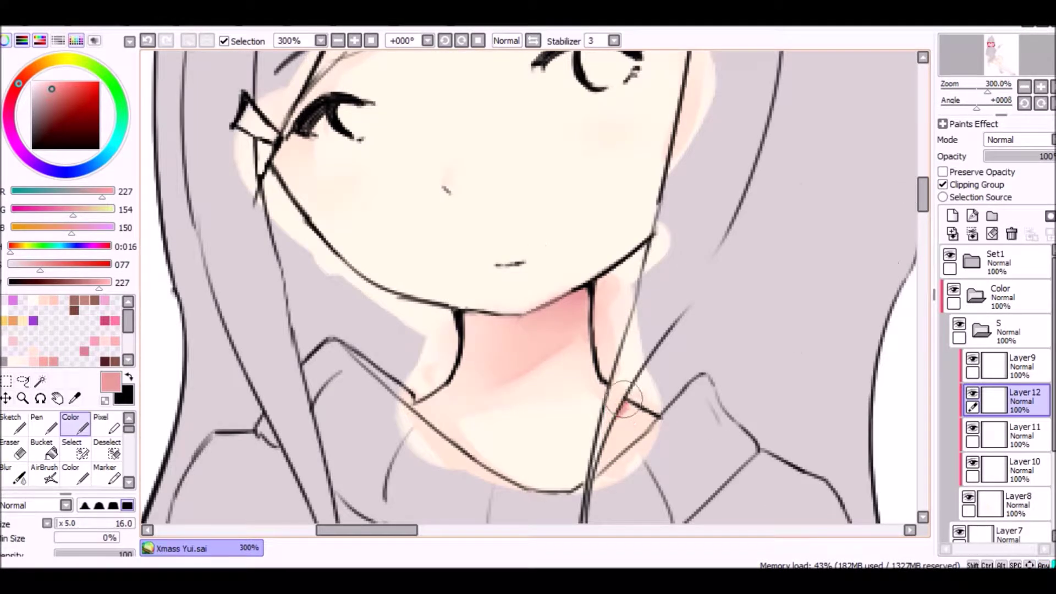
{"action": "key", "text": "b"}
{"action": "key", "text": "c"}
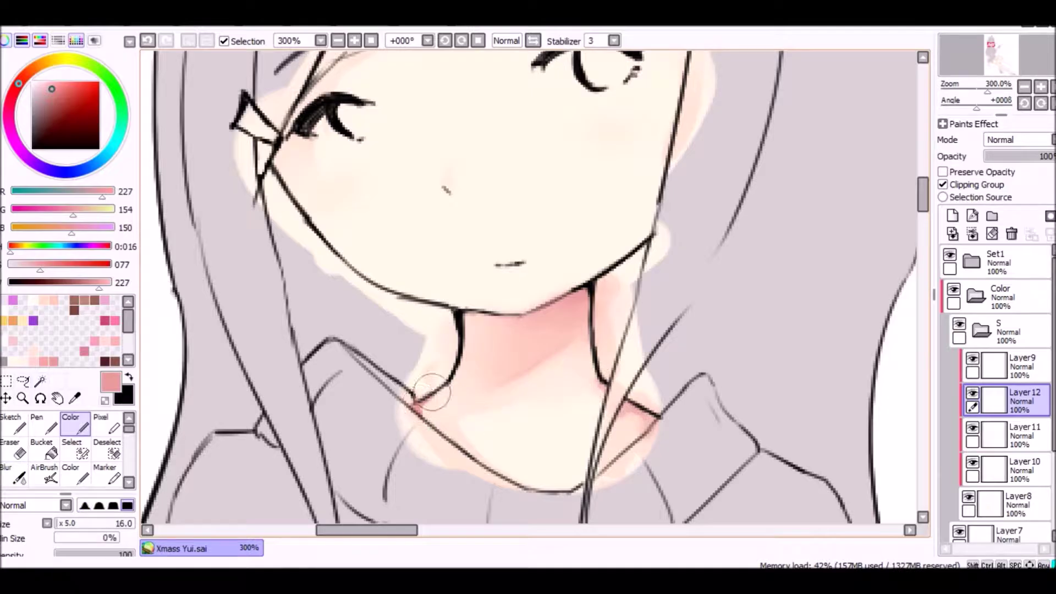
{"action": "key", "text": "b"}
- Soften the peach shading on the lowered hand on Layer10 with the Blur tool
{"action": "scroll", "coordinate": [425, 429], "scroll_direction": "down", "scroll_amount": 2}
{"action": "left_click_drag", "start_coordinate": [922, 209], "coordinate": [924, 355]}
{"action": "left_click", "coordinate": [1023, 468]}
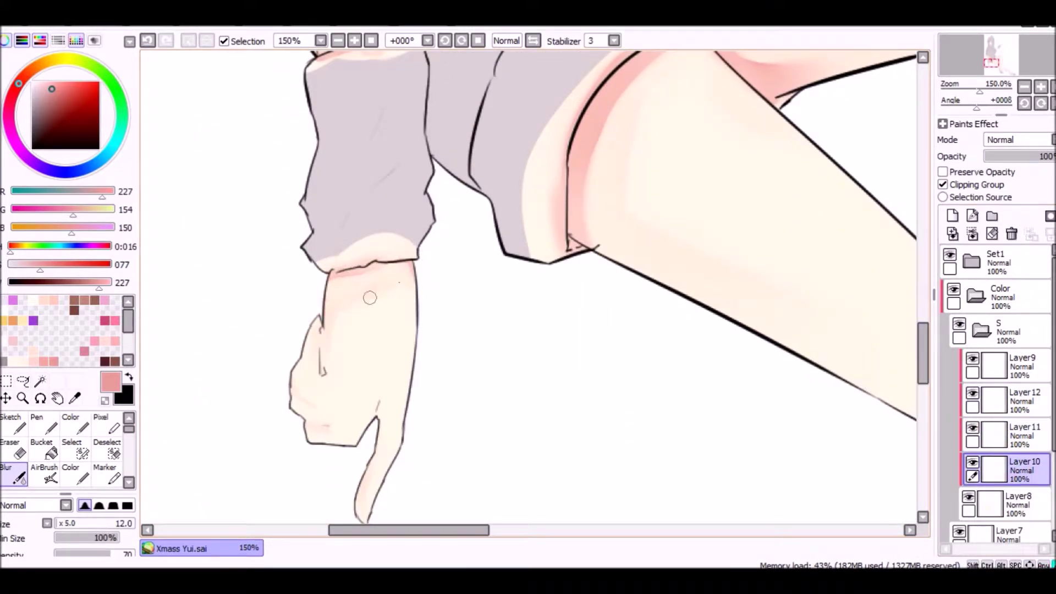
{"action": "scroll", "coordinate": [370, 297], "scroll_direction": "down", "scroll_amount": 5}
{"action": "scroll", "coordinate": [490, 267], "scroll_direction": "up", "scroll_amount": 4}
- Create a layer above Layer12 and set the Color brush to white (255, 255, 255)
{"action": "left_click", "coordinate": [1024, 401]}
{"action": "left_click", "coordinate": [952, 215]}
{"action": "left_click_drag", "start_coordinate": [99, 281], "coordinate": [132, 283]}
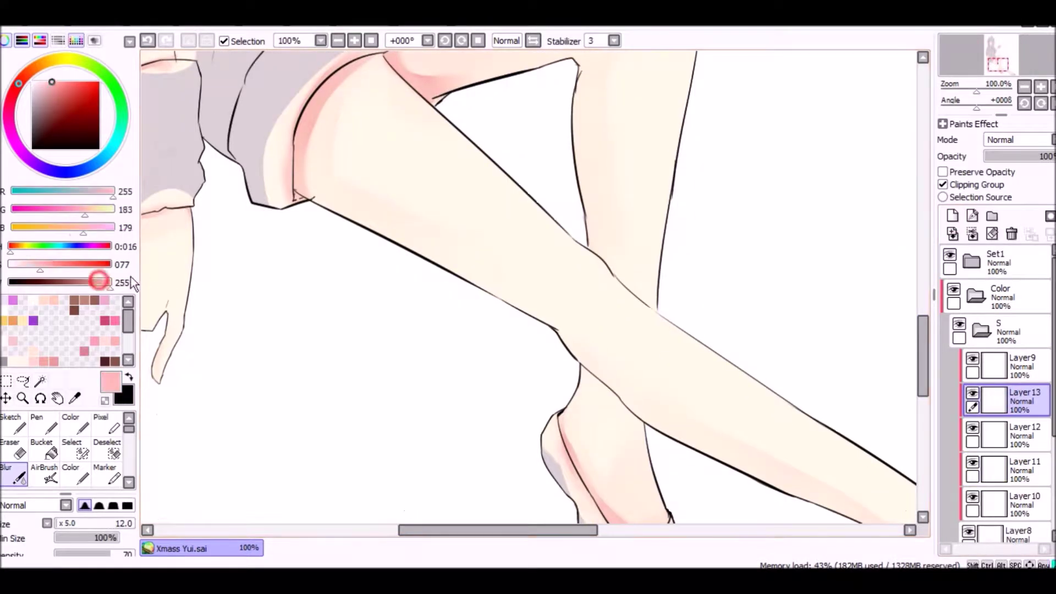
{"action": "key", "text": "c"}
{"action": "left_click_drag", "start_coordinate": [923, 352], "coordinate": [922, 317]}
{"action": "left_click_drag", "start_coordinate": [484, 530], "coordinate": [448, 530]}
{"action": "left_click_drag", "start_coordinate": [918, 292], "coordinate": [919, 300]}
{"action": "left_click", "coordinate": [972, 428]}
{"action": "left_click", "coordinate": [972, 428]}
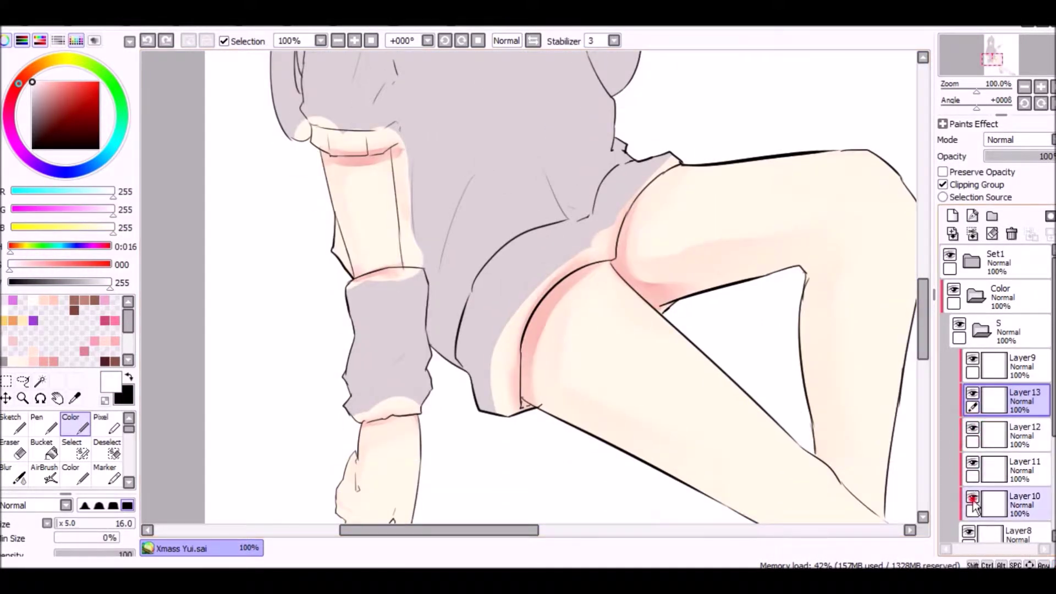
- Soften the peach shading along the legs on Layer10 with the Blur tool at size 40
{"action": "left_click", "coordinate": [1012, 505]}
{"action": "key", "text": "b"}
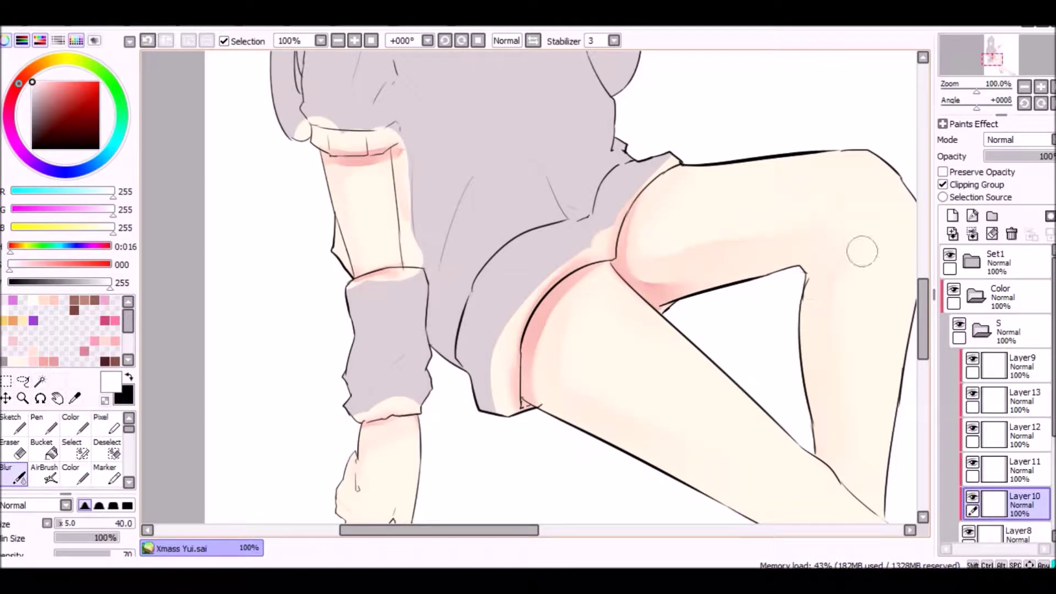
{"action": "scroll", "coordinate": [710, 169], "scroll_direction": "down", "scroll_amount": 3}
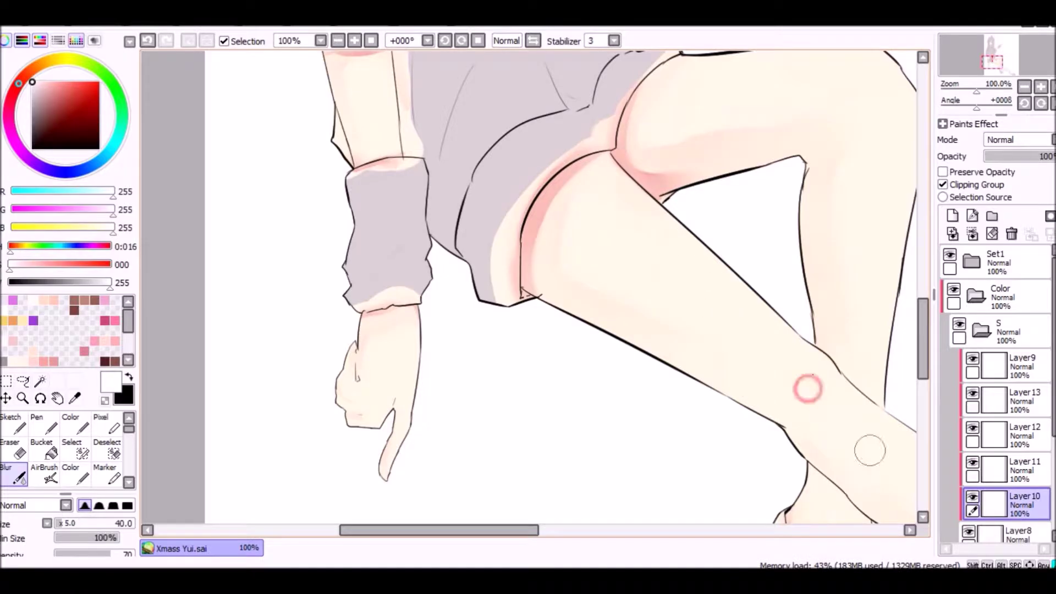
{"action": "left_click_drag", "start_coordinate": [555, 528], "coordinate": [617, 529]}
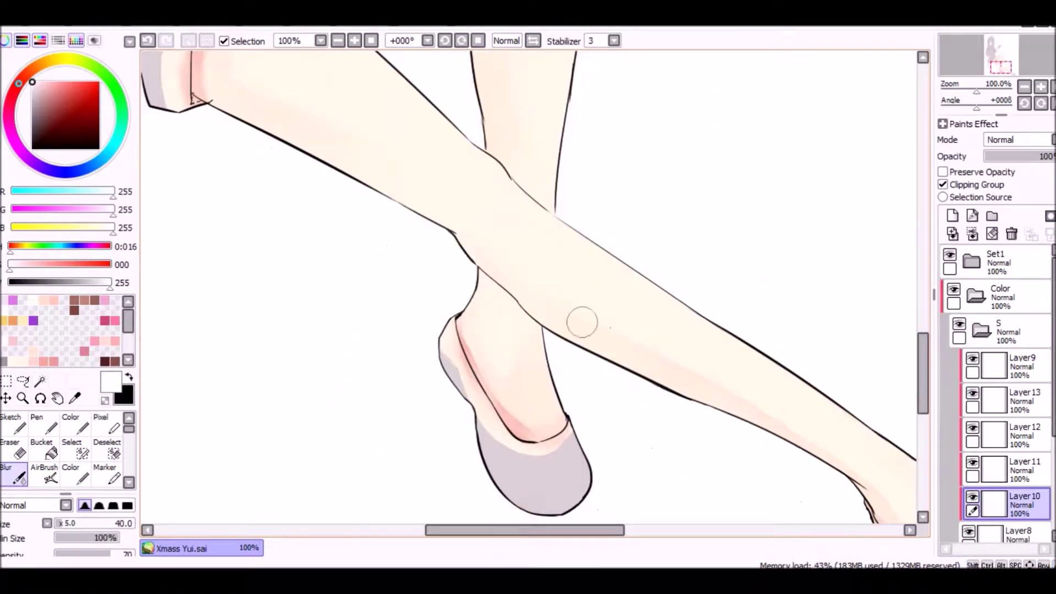
{"action": "left_click_drag", "start_coordinate": [923, 378], "coordinate": [922, 262]}
{"action": "left_click_drag", "start_coordinate": [543, 527], "coordinate": [467, 528]}
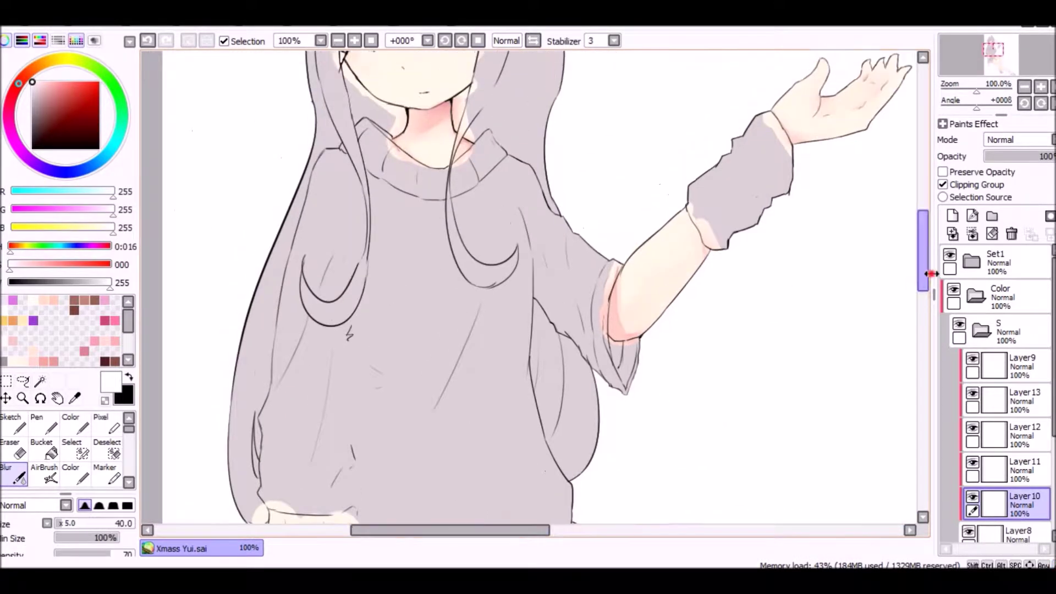
{"action": "left_click_drag", "start_coordinate": [915, 272], "coordinate": [930, 354]}
{"action": "left_click", "coordinate": [1001, 401]}
{"action": "key", "text": "c"}
{"action": "scroll", "coordinate": [539, 321], "scroll_direction": "up", "scroll_amount": 3}
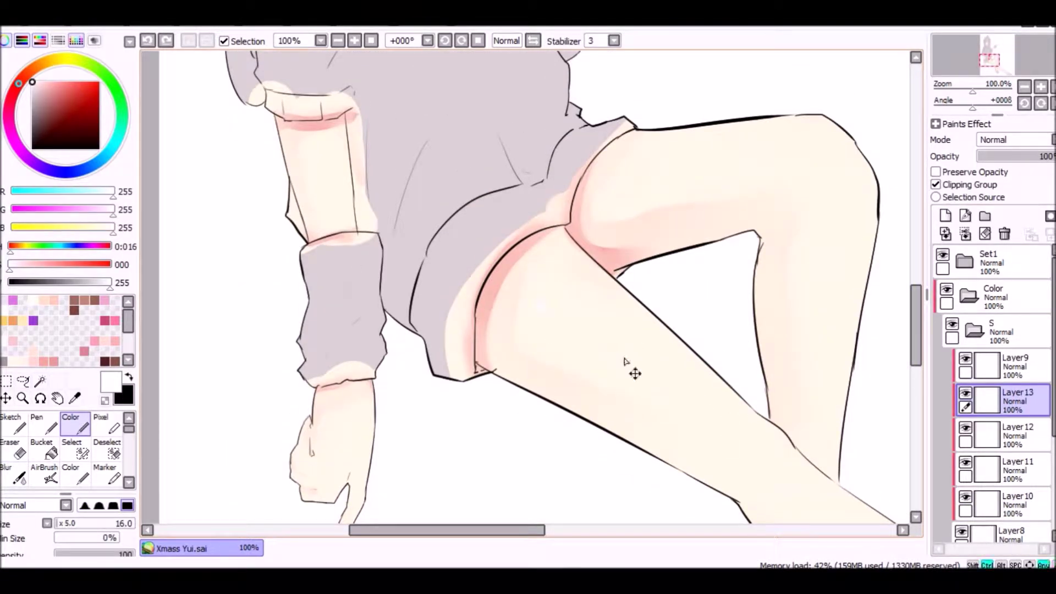
{"action": "scroll", "coordinate": [626, 362], "scroll_direction": "down", "scroll_amount": 2}
{"action": "scroll", "coordinate": [626, 363], "scroll_direction": "up", "scroll_amount": 3}
{"action": "scroll", "coordinate": [792, 283], "scroll_direction": "down", "scroll_amount": 3}
{"action": "scroll", "coordinate": [853, 310], "scroll_direction": "down", "scroll_amount": 4}
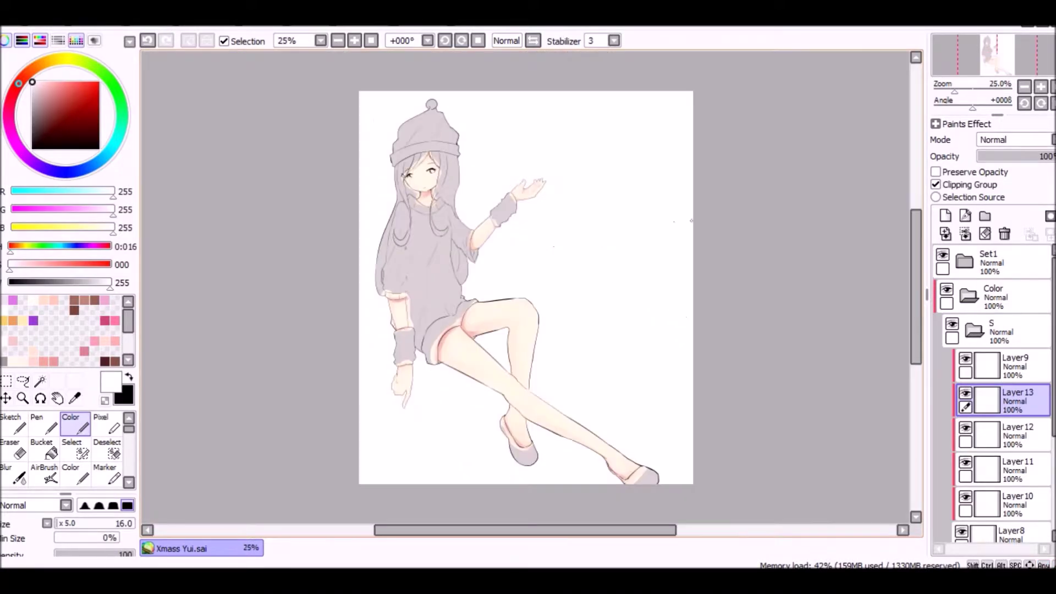
- Create a layer folder named H above the S folder inside the Color folder
{"action": "scroll", "coordinate": [424, 176], "scroll_direction": "up", "scroll_amount": 3}
{"action": "left_click", "coordinate": [1001, 333]}
{"action": "left_click", "coordinate": [985, 216]}
{"action": "double_click", "coordinate": [997, 333]}
{"action": "type", "text": "Ha"}
{"action": "type", "text": "H"}
{"action": "key", "text": "Return"}
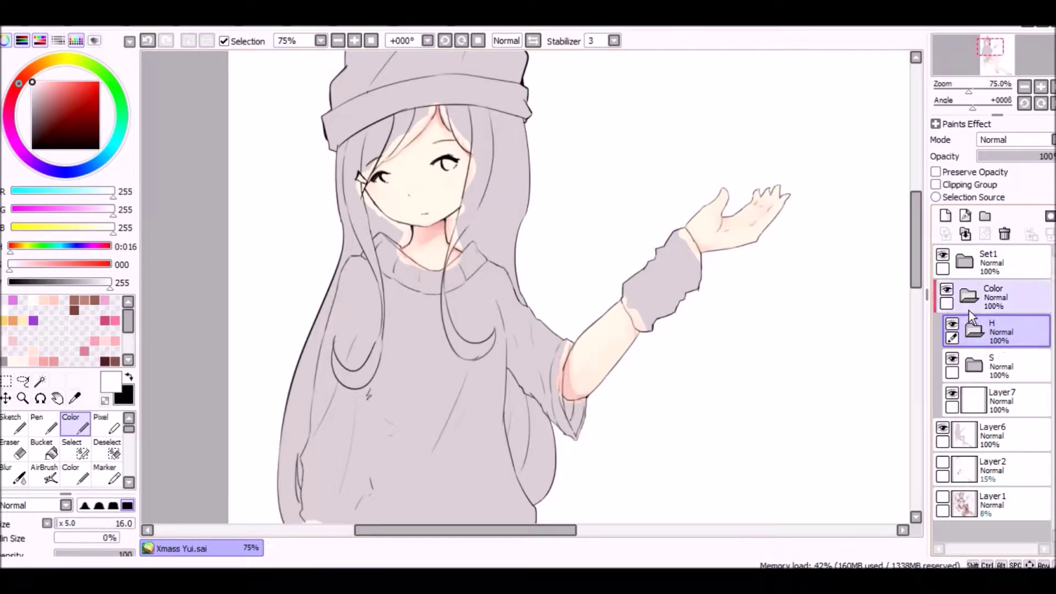
- Add a layer in the H folder and start filling the hair above the shoulder and beside the collar with white
{"action": "left_click", "coordinate": [945, 216]}
{"action": "scroll", "coordinate": [142, 456], "scroll_direction": "down", "scroll_amount": 3}
{"action": "scroll", "coordinate": [396, 288], "scroll_direction": "up", "scroll_amount": 5}
{"action": "left_click_drag", "start_coordinate": [393, 305], "coordinate": [424, 250]}
{"action": "scroll", "coordinate": [420, 278], "scroll_direction": "up", "scroll_amount": 3}
{"action": "mouse_move", "coordinate": [396, 341]}
{"action": "left_mouse_down"}
{"action": "mouse_move", "coordinate": [434, 302]}
{"action": "mouse_move", "coordinate": [499, 293]}
{"action": "mouse_move", "coordinate": [483, 302]}
{"action": "mouse_move", "coordinate": [528, 189]}
{"action": "mouse_move", "coordinate": [555, 176]}
{"action": "left_mouse_up"}
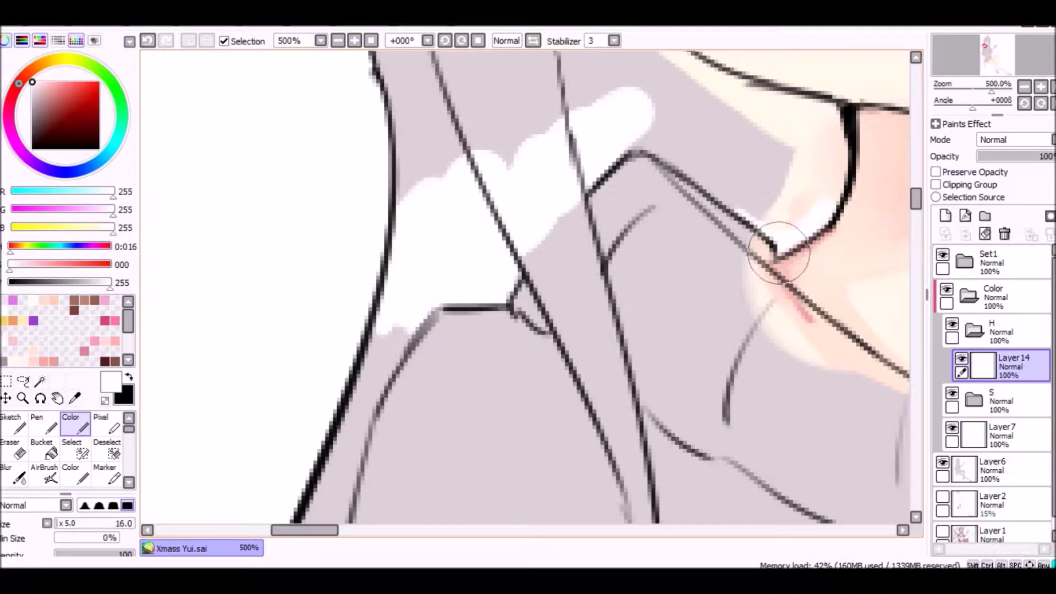
- Undo the last white stroke, paint brown (130, 82, 69) along the neck edge, and fill the hair beneath the jaw with white
{"action": "key", "text": "ctrl+z"}
{"action": "left_click", "coordinate": [768, 193], "text": "alt"}
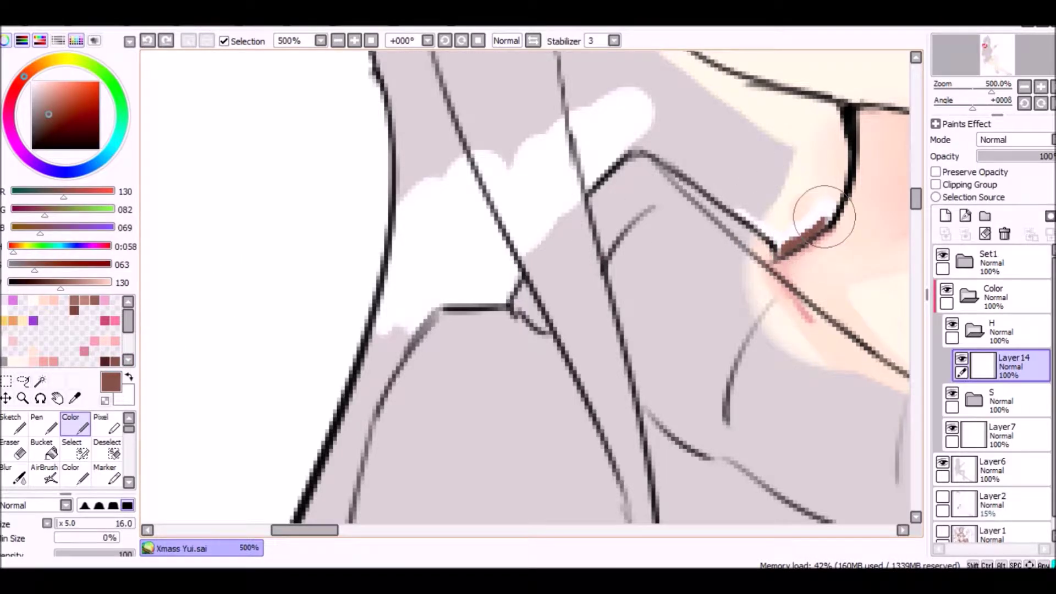
{"action": "left_click_drag", "start_coordinate": [824, 216], "coordinate": [829, 213]}
{"action": "key", "text": "x"}
{"action": "mouse_move", "coordinate": [808, 115]}
{"action": "left_mouse_down"}
{"action": "mouse_move", "coordinate": [766, 218]}
{"action": "mouse_move", "coordinate": [801, 223]}
{"action": "mouse_move", "coordinate": [789, 168]}
{"action": "mouse_move", "coordinate": [732, 103]}
{"action": "mouse_move", "coordinate": [763, 193]}
{"action": "mouse_move", "coordinate": [659, 128]}
{"action": "left_mouse_up"}
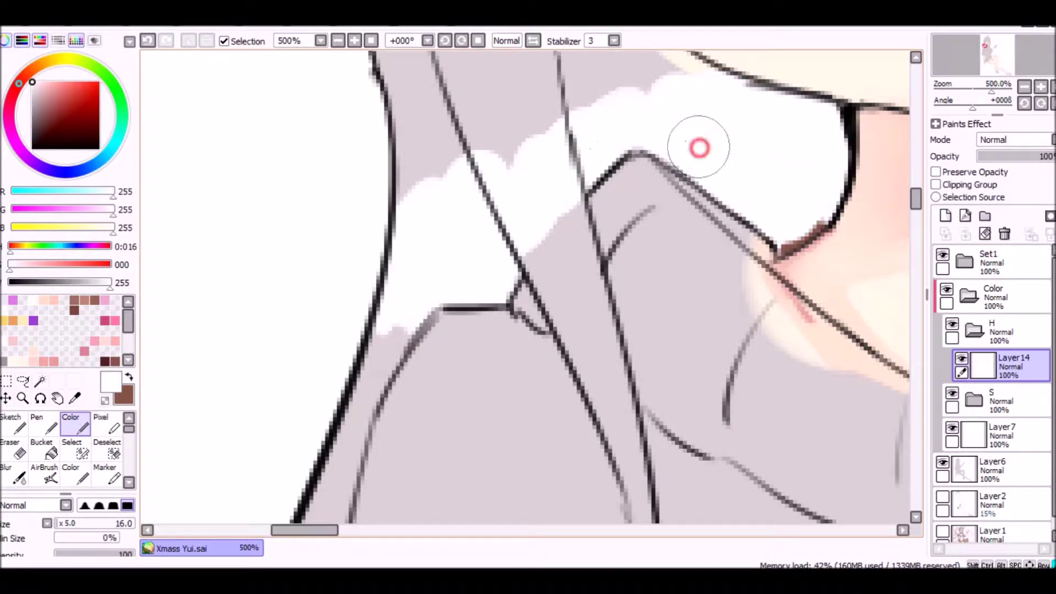
- Fill the hair beside the hair clip and the bangs up to the hat brim and forehead parting with white
{"action": "left_click_drag", "start_coordinate": [920, 204], "coordinate": [915, 187]}
{"action": "mouse_move", "coordinate": [407, 209]}
{"action": "left_mouse_down"}
{"action": "mouse_move", "coordinate": [523, 282]}
{"action": "mouse_move", "coordinate": [460, 48]}
{"action": "mouse_move", "coordinate": [688, 245]}
{"action": "left_mouse_up"}
{"action": "left_click_drag", "start_coordinate": [915, 187], "coordinate": [915, 167]}
{"action": "mouse_move", "coordinate": [337, 323]}
{"action": "left_mouse_down"}
{"action": "mouse_move", "coordinate": [372, 184]}
{"action": "mouse_move", "coordinate": [616, 60]}
{"action": "left_mouse_up"}
{"action": "mouse_move", "coordinate": [402, 457]}
{"action": "left_mouse_down"}
{"action": "mouse_move", "coordinate": [483, 455]}
{"action": "mouse_move", "coordinate": [535, 332]}
{"action": "mouse_move", "coordinate": [401, 361]}
{"action": "mouse_move", "coordinate": [601, 298]}
{"action": "mouse_move", "coordinate": [578, 193]}
{"action": "mouse_move", "coordinate": [660, 83]}
{"action": "left_mouse_up"}
{"action": "mouse_move", "coordinate": [688, 137]}
{"action": "left_mouse_down"}
{"action": "mouse_move", "coordinate": [605, 181]}
{"action": "mouse_move", "coordinate": [545, 264]}
{"action": "left_mouse_up"}
{"action": "mouse_move", "coordinate": [528, 385]}
{"action": "left_mouse_down"}
{"action": "mouse_move", "coordinate": [708, 219]}
{"action": "mouse_move", "coordinate": [596, 289]}
{"action": "mouse_move", "coordinate": [748, 147]}
{"action": "mouse_move", "coordinate": [631, 155]}
{"action": "mouse_move", "coordinate": [455, 205]}
{"action": "mouse_move", "coordinate": [537, 285]}
{"action": "left_mouse_up"}
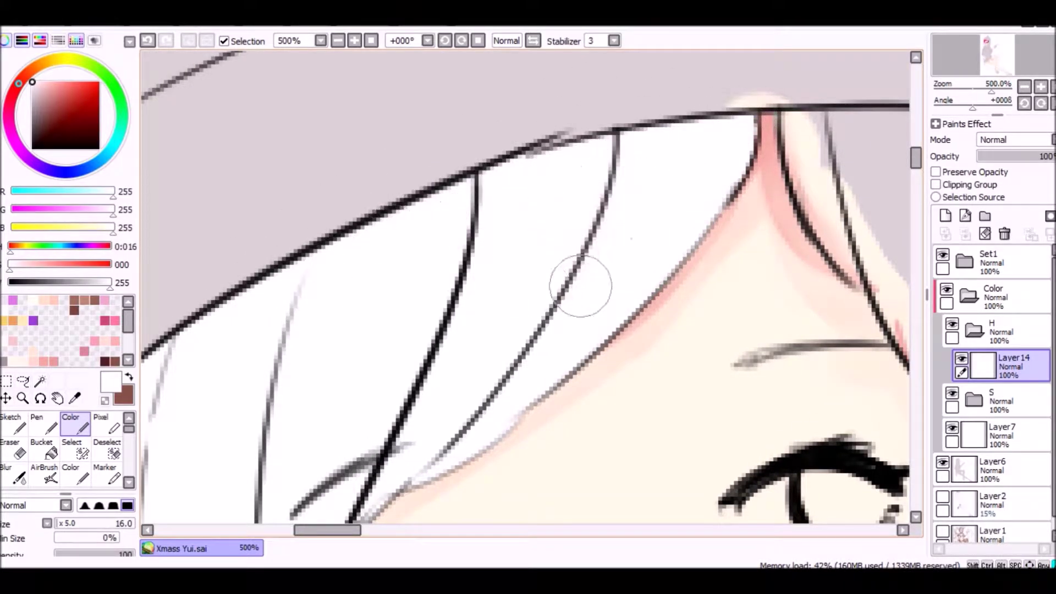
- Fill the bangs and hair under the hat brim on the other side of the parting with white, enlarging the brush
{"action": "scroll", "coordinate": [377, 506], "scroll_direction": "right", "scroll_amount": 5}
{"action": "scroll", "coordinate": [378, 506], "scroll_direction": "left", "scroll_amount": 5}
{"action": "mouse_move", "coordinate": [406, 226]}
{"action": "left_mouse_down"}
{"action": "mouse_move", "coordinate": [418, 258]}
{"action": "mouse_move", "coordinate": [333, 112]}
{"action": "mouse_move", "coordinate": [565, 141]}
{"action": "mouse_move", "coordinate": [804, 198]}
{"action": "mouse_move", "coordinate": [523, 200]}
{"action": "mouse_move", "coordinate": [461, 297]}
{"action": "mouse_move", "coordinate": [523, 377]}
{"action": "mouse_move", "coordinate": [630, 288]}
{"action": "mouse_move", "coordinate": [589, 242]}
{"action": "left_mouse_up"}
{"action": "scroll", "coordinate": [588, 242], "scroll_direction": "down", "scroll_amount": 3}
{"action": "scroll", "coordinate": [665, 259], "scroll_direction": "up", "scroll_amount": 2}
{"action": "key", "text": "bracketright"}
{"action": "key", "text": "bracketright"}
{"action": "mouse_move", "coordinate": [664, 259]}
{"action": "left_mouse_down"}
{"action": "mouse_move", "coordinate": [849, 259]}
{"action": "mouse_move", "coordinate": [854, 295]}
{"action": "mouse_move", "coordinate": [787, 374]}
{"action": "left_mouse_up"}
- Fill the narrow hair strands beside the face and over the collar with white using a smaller brush
{"action": "scroll", "coordinate": [787, 374], "scroll_direction": "down", "scroll_amount": 5}
{"action": "scroll", "coordinate": [788, 374], "scroll_direction": "up", "scroll_amount": 6}
{"action": "key", "text": "bracketleft"}
{"action": "key", "text": "bracketleft"}
{"action": "key", "text": "bracketleft"}
{"action": "key", "text": "bracketleft"}
{"action": "left_click_drag", "start_coordinate": [385, 259], "coordinate": [346, 301]}
{"action": "mouse_move", "coordinate": [381, 363]}
{"action": "left_mouse_down"}
{"action": "mouse_move", "coordinate": [446, 383]}
{"action": "mouse_move", "coordinate": [528, 487]}
{"action": "mouse_move", "coordinate": [587, 518]}
{"action": "left_mouse_up"}
{"action": "scroll", "coordinate": [587, 519], "scroll_direction": "down", "scroll_amount": 3}
{"action": "mouse_move", "coordinate": [598, 424]}
{"action": "left_mouse_down"}
{"action": "mouse_move", "coordinate": [563, 397]}
{"action": "mouse_move", "coordinate": [524, 279]}
{"action": "mouse_move", "coordinate": [485, 220]}
{"action": "mouse_move", "coordinate": [547, 64]}
{"action": "left_mouse_up"}
- Fill the hair behind the raised arm's shoulder and collar with white up to cheek level using a larger brush
{"action": "scroll", "coordinate": [547, 64], "scroll_direction": "down", "scroll_amount": 2}
{"action": "key", "text": "bracketright"}
{"action": "key", "text": "bracketright"}
{"action": "key", "text": "bracketright"}
{"action": "mouse_move", "coordinate": [528, 352]}
{"action": "left_mouse_down"}
{"action": "mouse_move", "coordinate": [497, 388]}
{"action": "mouse_move", "coordinate": [455, 297]}
{"action": "left_mouse_up"}
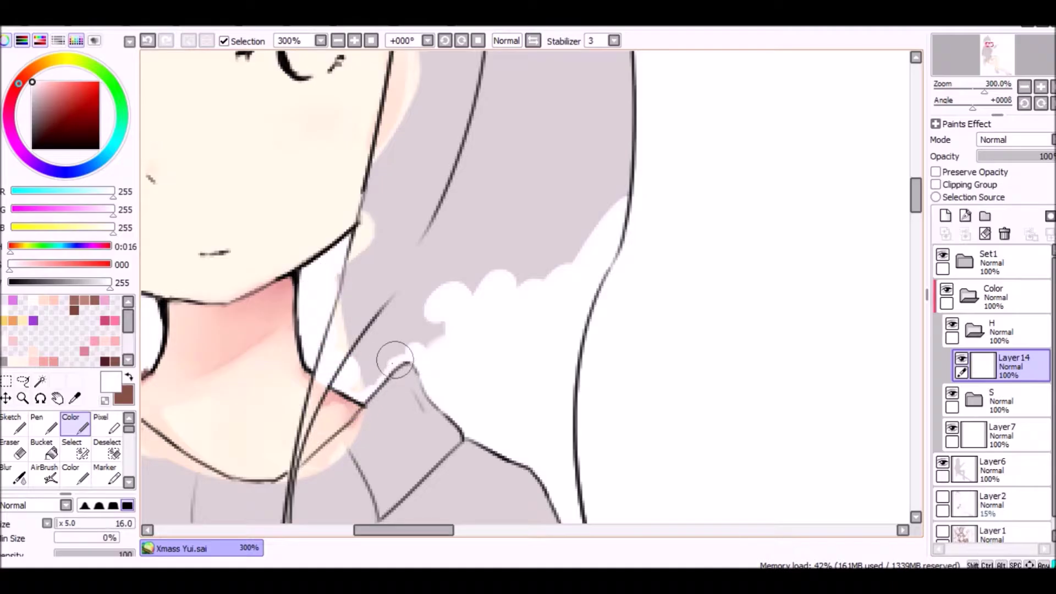
{"action": "mouse_move", "coordinate": [354, 358]}
{"action": "left_mouse_down"}
{"action": "mouse_move", "coordinate": [347, 258]}
{"action": "mouse_move", "coordinate": [608, 198]}
{"action": "left_mouse_up"}
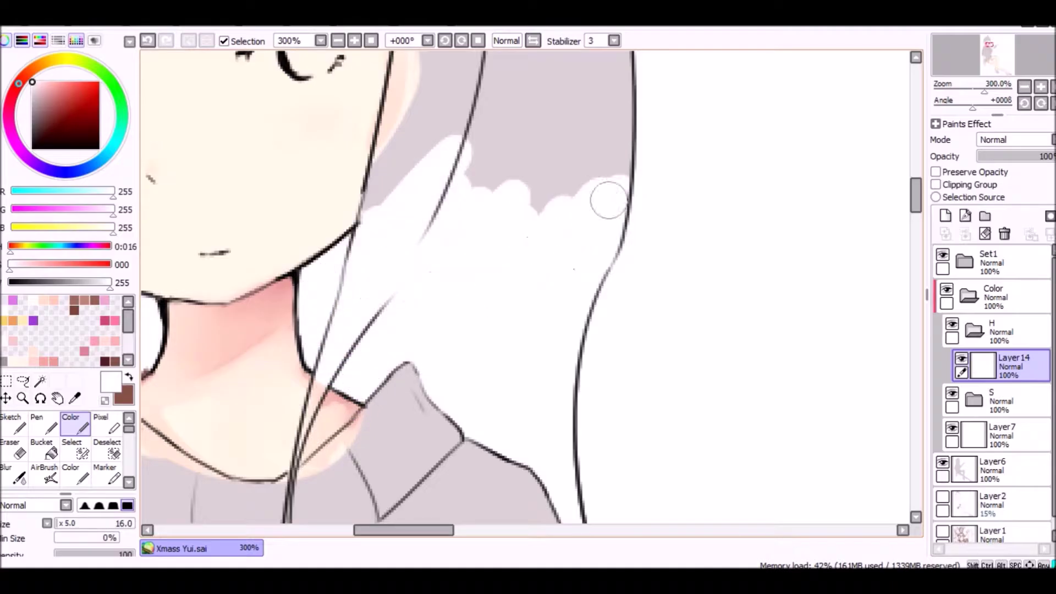
- Fill the remaining side hair beside the eye with white and clean its edge along the face with the Eraser at size 35
{"action": "scroll", "coordinate": [446, 333], "scroll_direction": "up", "scroll_amount": 3}
{"action": "mouse_move", "coordinate": [375, 387]}
{"action": "left_mouse_down"}
{"action": "mouse_move", "coordinate": [384, 354]}
{"action": "mouse_move", "coordinate": [378, 401]}
{"action": "mouse_move", "coordinate": [397, 250]}
{"action": "mouse_move", "coordinate": [393, 201]}
{"action": "left_mouse_up"}
{"action": "key", "text": "e"}
{"action": "key", "text": "bracketleft"}
{"action": "key", "text": "bracketleft"}
{"action": "key", "text": "bracketleft"}
{"action": "key", "text": "bracketleft"}
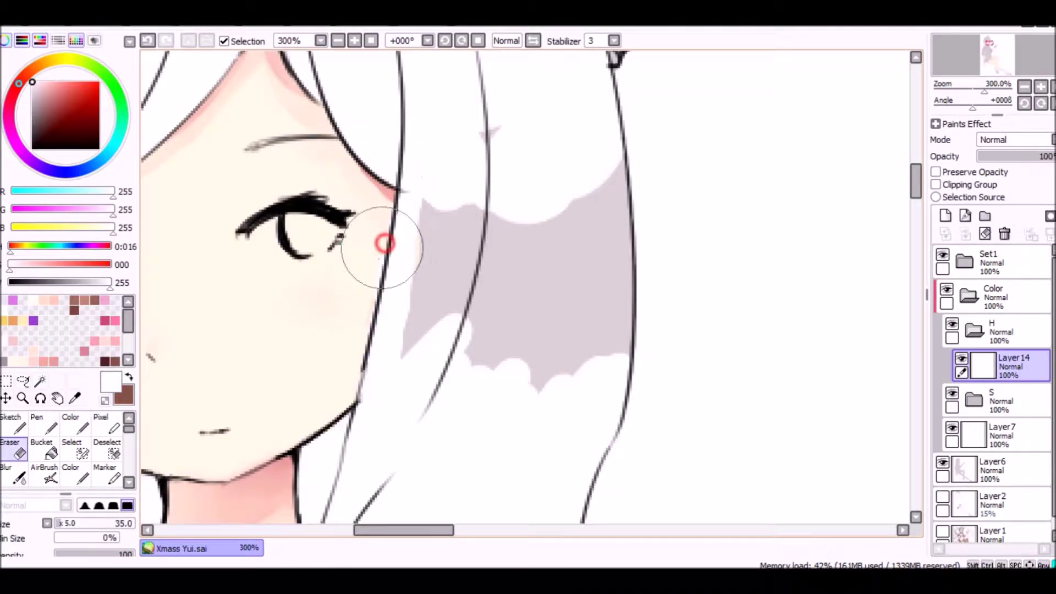
{"action": "mouse_move", "coordinate": [379, 356]}
{"action": "left_mouse_down"}
{"action": "mouse_move", "coordinate": [504, 111]}
{"action": "mouse_move", "coordinate": [625, 156]}
{"action": "mouse_move", "coordinate": [627, 330]}
{"action": "left_mouse_up"}
- Finish the white hair fill beside the hair clip and cheek, and tidy the nearby line art on Layer3 in the Set1 folder
{"action": "scroll", "coordinate": [696, 193], "scroll_direction": "down", "scroll_amount": 4}
{"action": "key", "text": "b"}
{"action": "scroll", "coordinate": [488, 234], "scroll_direction": "up", "scroll_amount": 6}
{"action": "left_click_drag", "start_coordinate": [471, 188], "coordinate": [688, 401]}
{"action": "left_click", "coordinate": [965, 262]}
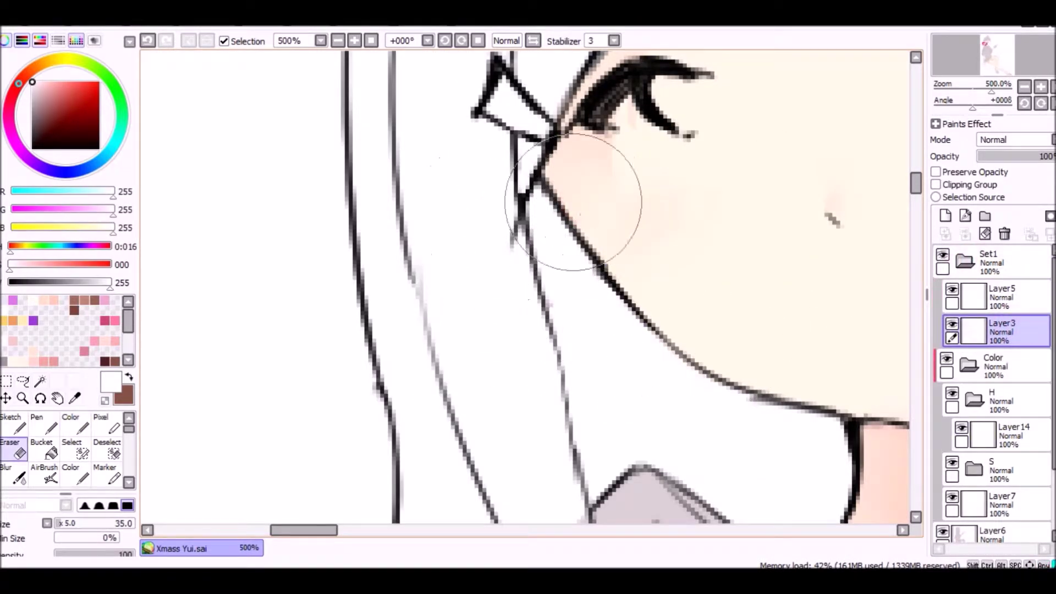
{"action": "left_click", "coordinate": [965, 262]}
{"action": "scroll", "coordinate": [892, 165], "scroll_direction": "down", "scroll_amount": 4}
{"action": "scroll", "coordinate": [900, 287], "scroll_direction": "up", "scroll_amount": 3}
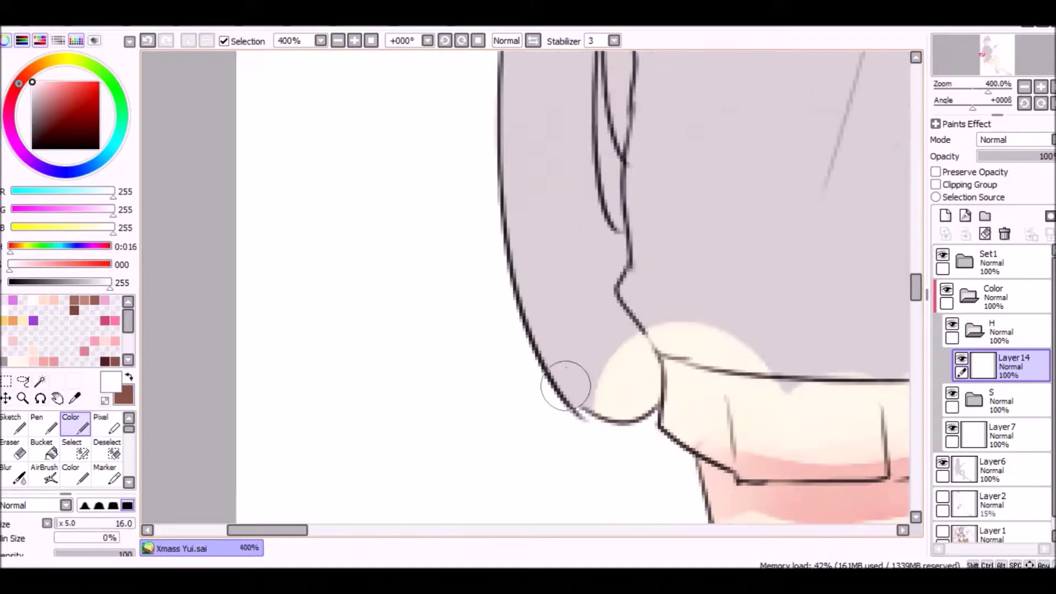
- Fill the lower tip of the long back hair beside the lowered arm's sleeve cuff with white
{"action": "mouse_move", "coordinate": [637, 374]}
{"action": "left_mouse_down"}
{"action": "mouse_move", "coordinate": [608, 328]}
{"action": "mouse_move", "coordinate": [624, 295]}
{"action": "mouse_move", "coordinate": [594, 245]}
{"action": "mouse_move", "coordinate": [536, 207]}
{"action": "left_mouse_up"}
{"action": "scroll", "coordinate": [544, 275], "scroll_direction": "up", "scroll_amount": 3}
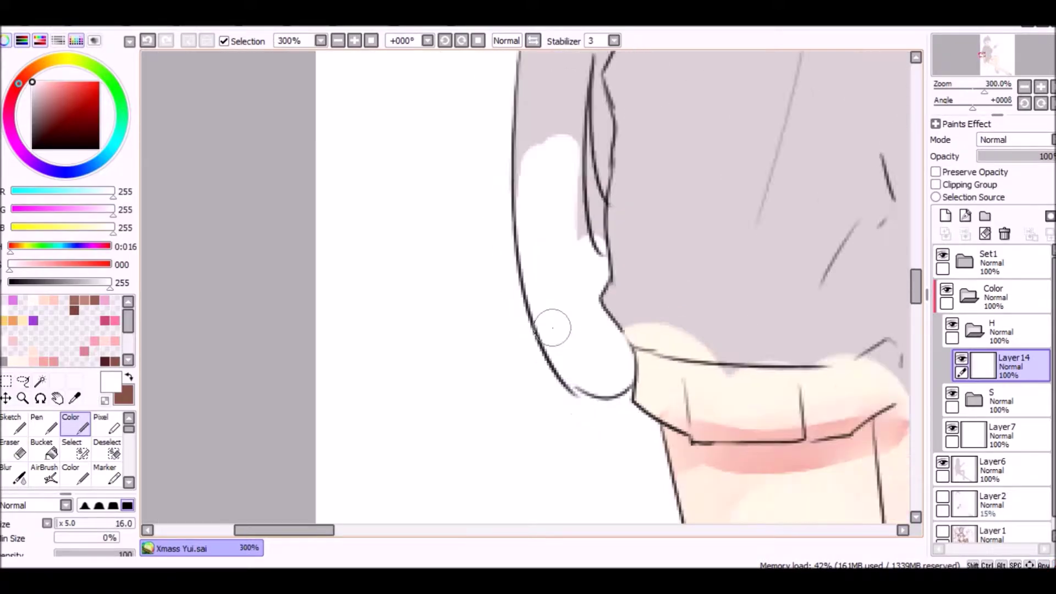
{"action": "scroll", "coordinate": [495, 357], "scroll_direction": "right", "scroll_amount": 2}
{"action": "key", "text": "bracketleft"}
{"action": "key", "text": "bracketleft"}
{"action": "key", "text": "bracketleft"}
{"action": "key", "text": "bracketleft"}
- Continue the white fill up the long back hair beside the lowered arm's sleeve to the shoulder
{"action": "mouse_move", "coordinate": [451, 473]}
{"action": "left_mouse_down"}
{"action": "mouse_move", "coordinate": [484, 306]}
{"action": "mouse_move", "coordinate": [439, 309]}
{"action": "mouse_move", "coordinate": [506, 52]}
{"action": "left_mouse_up"}
{"action": "scroll", "coordinate": [484, 208], "scroll_direction": "up", "scroll_amount": 3}
{"action": "left_click_drag", "start_coordinate": [459, 361], "coordinate": [511, 236]}
{"action": "key", "text": "Tab"}
{"action": "scroll", "coordinate": [513, 330], "scroll_direction": "up", "scroll_amount": 1}
{"action": "mouse_move", "coordinate": [514, 427]}
{"action": "left_mouse_down"}
{"action": "mouse_move", "coordinate": [523, 313]}
{"action": "mouse_move", "coordinate": [485, 148]}
{"action": "mouse_move", "coordinate": [492, 127]}
{"action": "left_mouse_up"}
{"action": "scroll", "coordinate": [492, 126], "scroll_direction": "up", "scroll_amount": 4}
{"action": "mouse_move", "coordinate": [532, 487]}
{"action": "left_mouse_down"}
{"action": "mouse_move", "coordinate": [583, 216]}
{"action": "mouse_move", "coordinate": [635, 55]}
{"action": "left_mouse_up"}
{"action": "scroll", "coordinate": [582, 379], "scroll_direction": "up", "scroll_amount": 5}
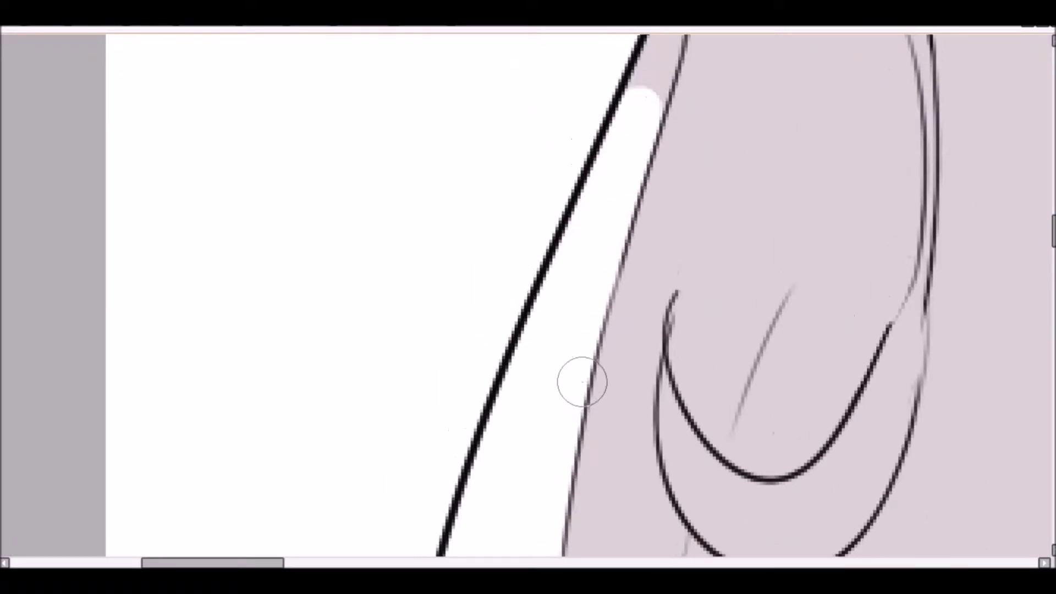
{"action": "mouse_move", "coordinate": [620, 388]}
{"action": "left_mouse_down"}
{"action": "mouse_move", "coordinate": [645, 344]}
{"action": "mouse_move", "coordinate": [693, 169]}
{"action": "left_mouse_up"}
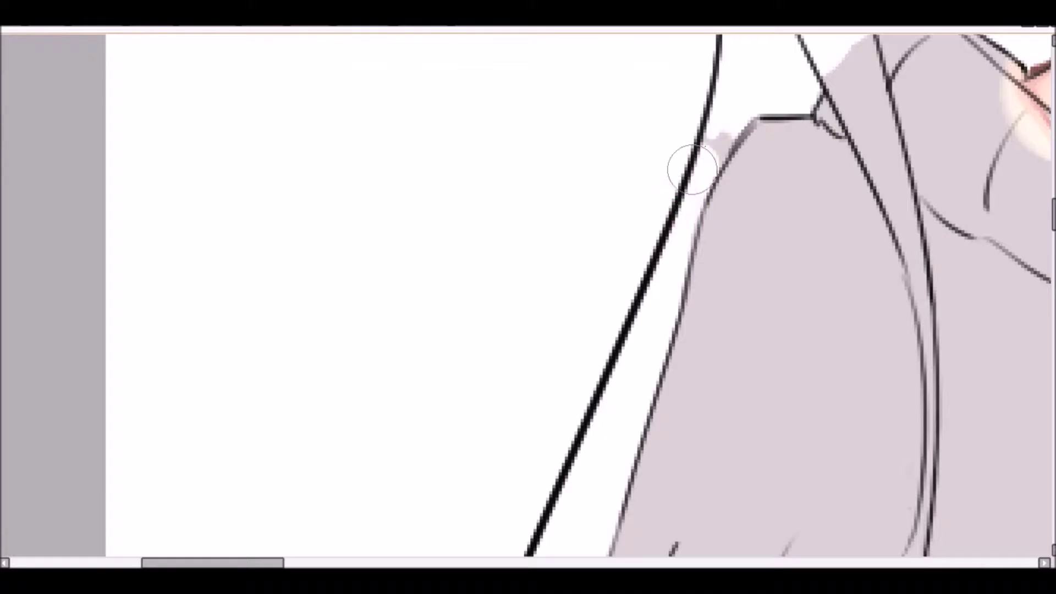
- Fill the curled chest lock on the lowered arm's side and its narrow strand up to the collar with white
{"action": "scroll", "coordinate": [671, 254], "scroll_direction": "down", "scroll_amount": 5}
{"action": "mouse_move", "coordinate": [662, 234]}
{"action": "left_mouse_down"}
{"action": "mouse_move", "coordinate": [709, 348]}
{"action": "mouse_move", "coordinate": [689, 284]}
{"action": "left_mouse_up"}
{"action": "mouse_move", "coordinate": [706, 373]}
{"action": "left_mouse_down"}
{"action": "mouse_move", "coordinate": [651, 286]}
{"action": "mouse_move", "coordinate": [652, 310]}
{"action": "mouse_move", "coordinate": [726, 349]}
{"action": "mouse_move", "coordinate": [754, 390]}
{"action": "mouse_move", "coordinate": [738, 337]}
{"action": "mouse_move", "coordinate": [796, 341]}
{"action": "mouse_move", "coordinate": [809, 385]}
{"action": "mouse_move", "coordinate": [851, 306]}
{"action": "mouse_move", "coordinate": [805, 315]}
{"action": "mouse_move", "coordinate": [841, 291]}
{"action": "mouse_move", "coordinate": [888, 318]}
{"action": "mouse_move", "coordinate": [852, 261]}
{"action": "mouse_move", "coordinate": [883, 263]}
{"action": "left_mouse_up"}
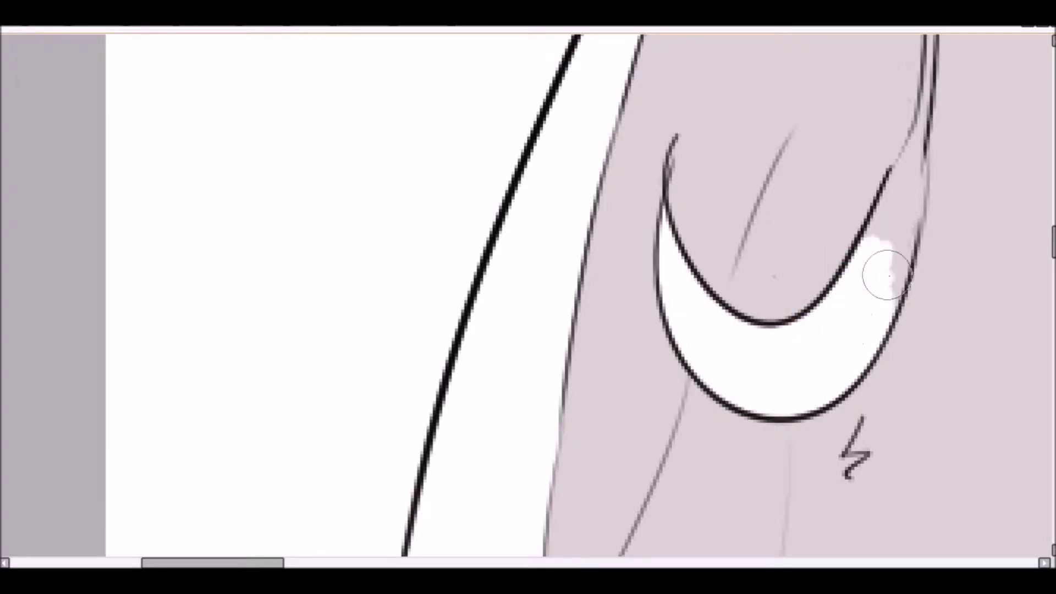
{"action": "mouse_move", "coordinate": [891, 178]}
{"action": "left_mouse_down"}
{"action": "mouse_move", "coordinate": [929, 271]}
{"action": "mouse_move", "coordinate": [919, 118]}
{"action": "mouse_move", "coordinate": [817, 276]}
{"action": "mouse_move", "coordinate": [747, 264]}
{"action": "left_mouse_up"}
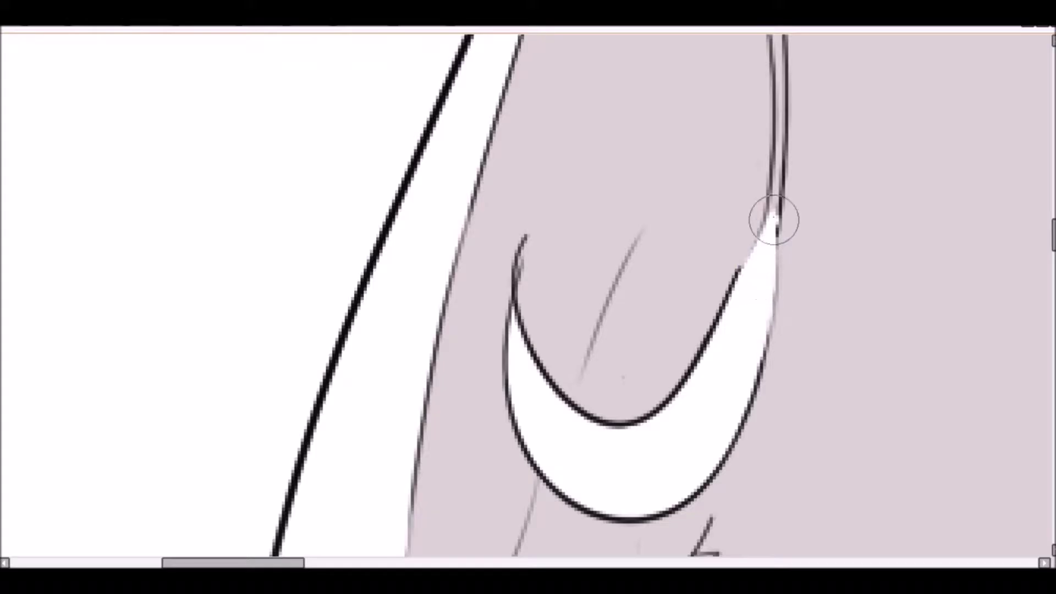
{"action": "scroll", "coordinate": [770, 286], "scroll_direction": "up", "scroll_amount": 3}
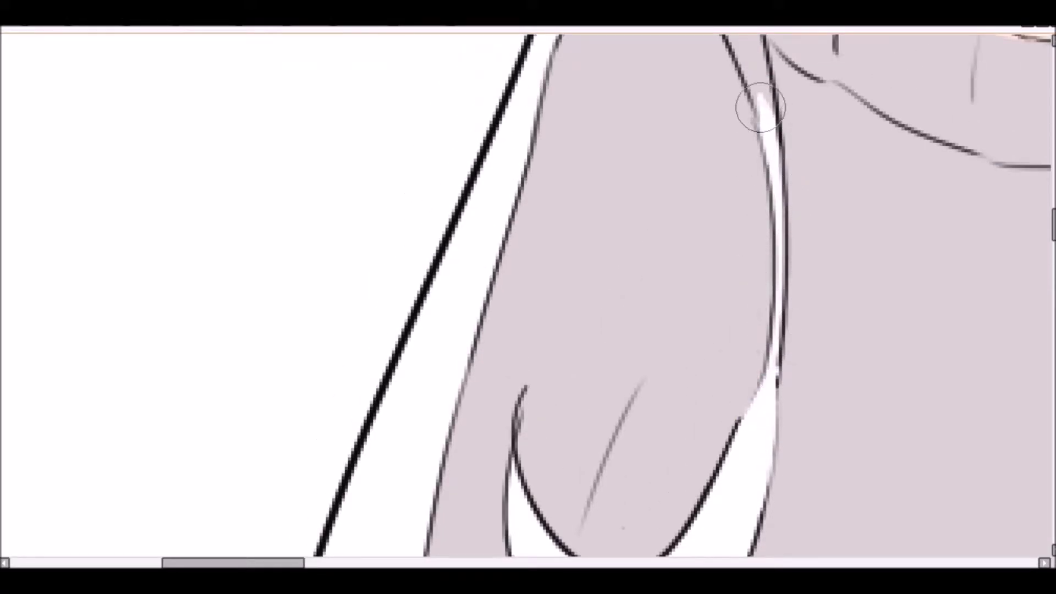
{"action": "scroll", "coordinate": [768, 95], "scroll_direction": "up", "scroll_amount": 4}
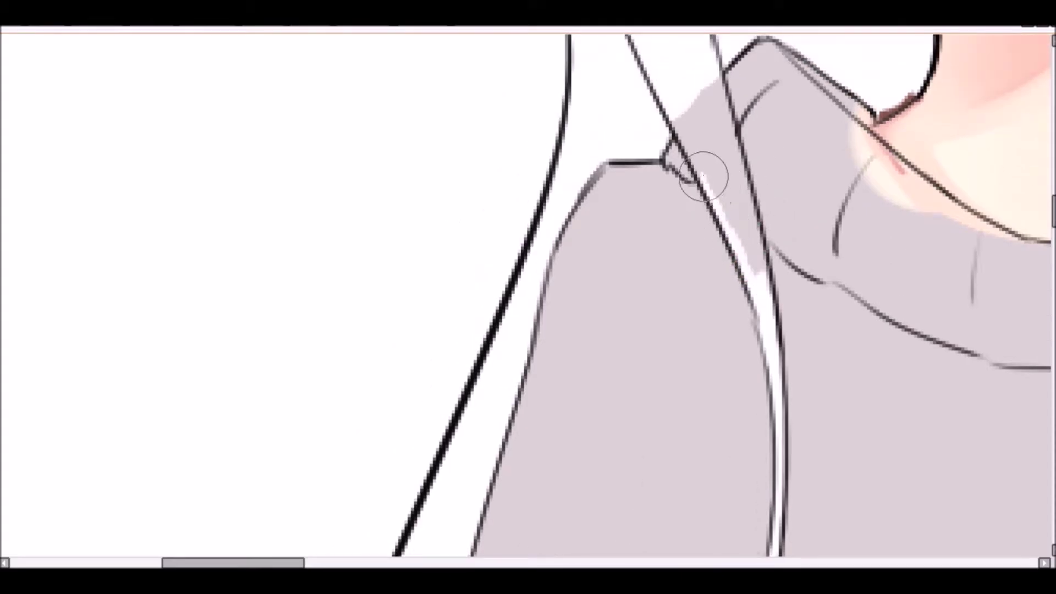
{"action": "left_click_drag", "start_coordinate": [681, 89], "coordinate": [713, 101]}
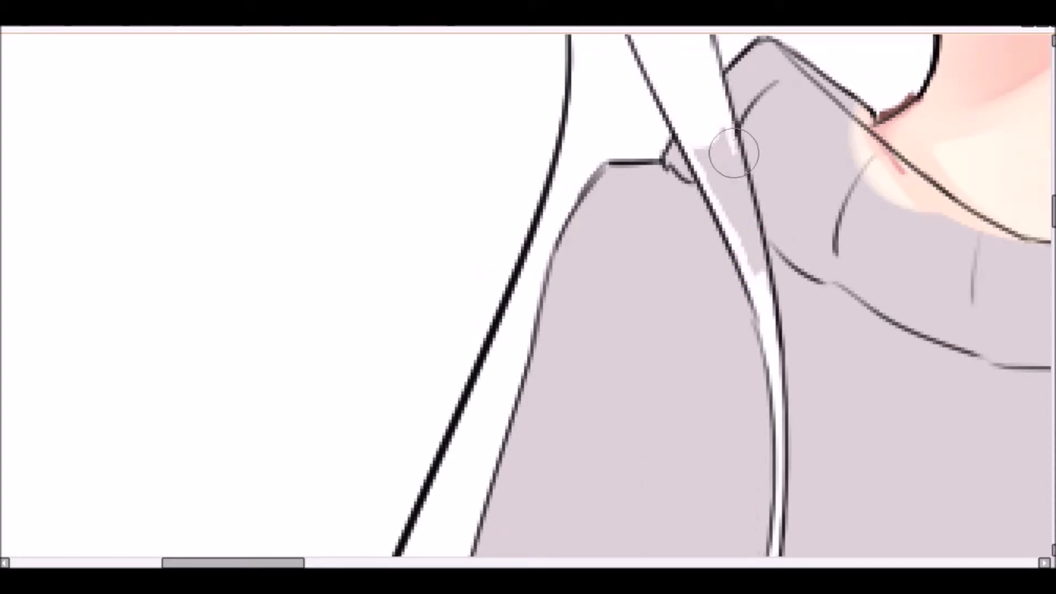
{"action": "mouse_move", "coordinate": [767, 272]}
{"action": "left_mouse_down"}
{"action": "mouse_move", "coordinate": [739, 236]}
{"action": "mouse_move", "coordinate": [719, 178]}
{"action": "mouse_move", "coordinate": [742, 200]}
{"action": "mouse_move", "coordinate": [693, 160]}
{"action": "left_mouse_up"}
- Fill the curled end of the chest lock on the raised arm's side with white and clean its edges
{"action": "key", "text": "Home"}
{"action": "scroll", "coordinate": [421, 247], "scroll_direction": "up", "scroll_amount": 6}
{"action": "mouse_move", "coordinate": [280, 286]}
{"action": "left_mouse_down"}
{"action": "mouse_move", "coordinate": [337, 360]}
{"action": "mouse_move", "coordinate": [456, 392]}
{"action": "mouse_move", "coordinate": [599, 219]}
{"action": "left_mouse_up"}
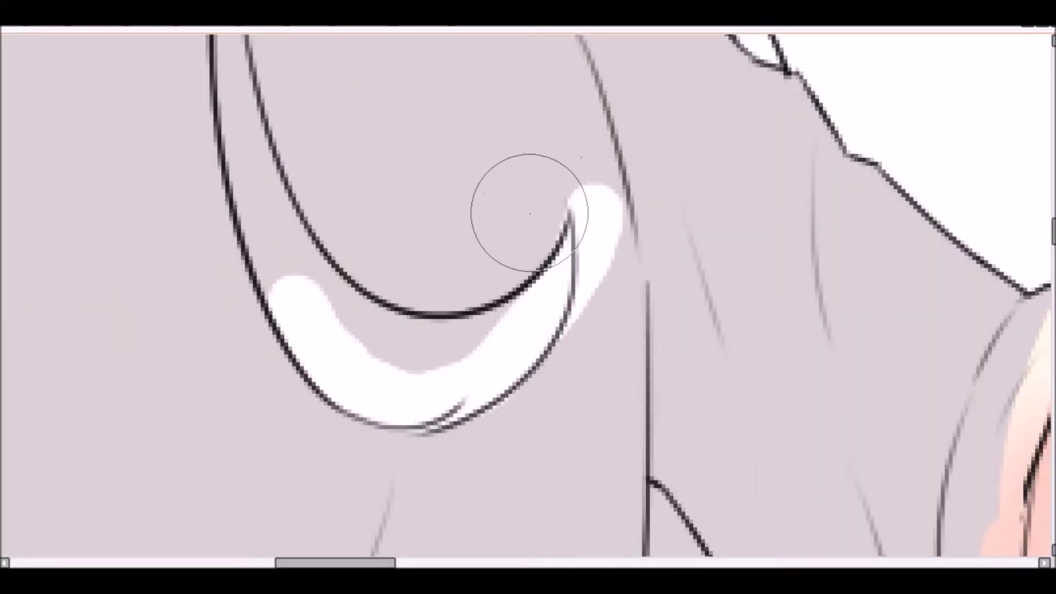
{"action": "mouse_move", "coordinate": [440, 297]}
{"action": "left_mouse_down"}
{"action": "mouse_move", "coordinate": [276, 198]}
{"action": "mouse_move", "coordinate": [278, 269]}
{"action": "mouse_move", "coordinate": [258, 60]}
{"action": "left_mouse_up"}
{"action": "mouse_move", "coordinate": [492, 264]}
{"action": "left_mouse_down"}
{"action": "mouse_move", "coordinate": [443, 273]}
{"action": "mouse_move", "coordinate": [363, 249]}
{"action": "mouse_move", "coordinate": [307, 140]}
{"action": "mouse_move", "coordinate": [244, 58]}
{"action": "left_mouse_up"}
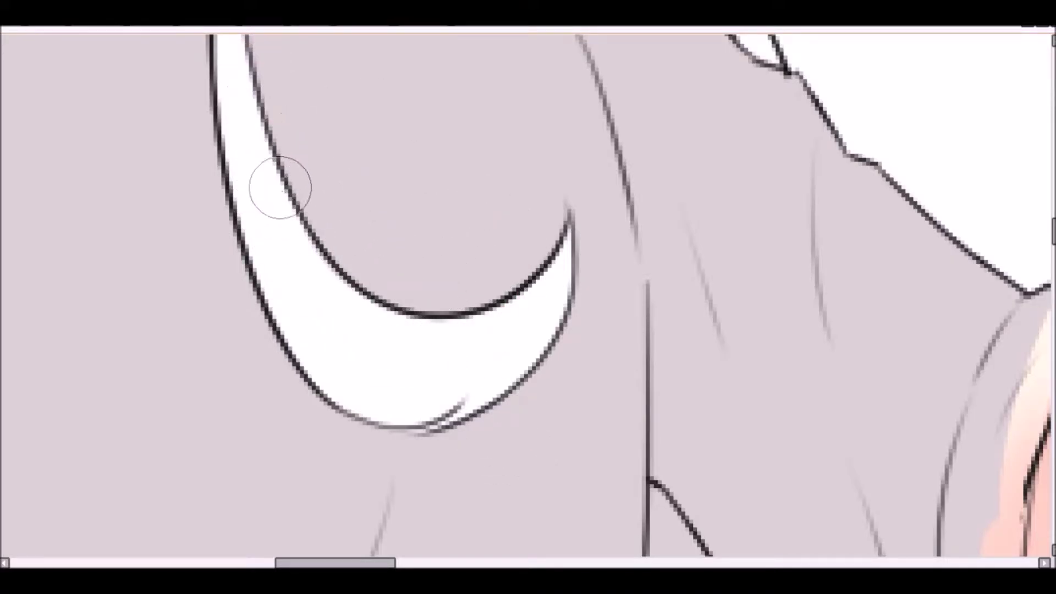
- Extend the white fill up that lock's thin strand across the collar and neck, tidying its edges
{"action": "scroll", "coordinate": [357, 299], "scroll_direction": "up", "scroll_amount": 5}
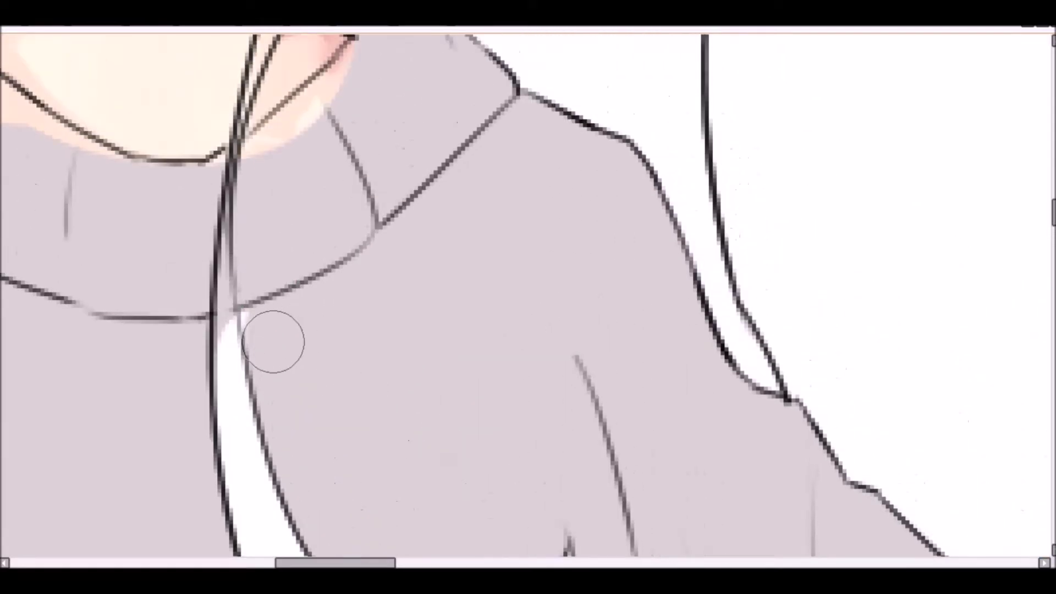
{"action": "mouse_move", "coordinate": [276, 342]}
{"action": "left_mouse_down"}
{"action": "mouse_move", "coordinate": [244, 231]}
{"action": "mouse_move", "coordinate": [270, 121]}
{"action": "left_mouse_up"}
{"action": "left_click_drag", "start_coordinate": [284, 364], "coordinate": [262, 88]}
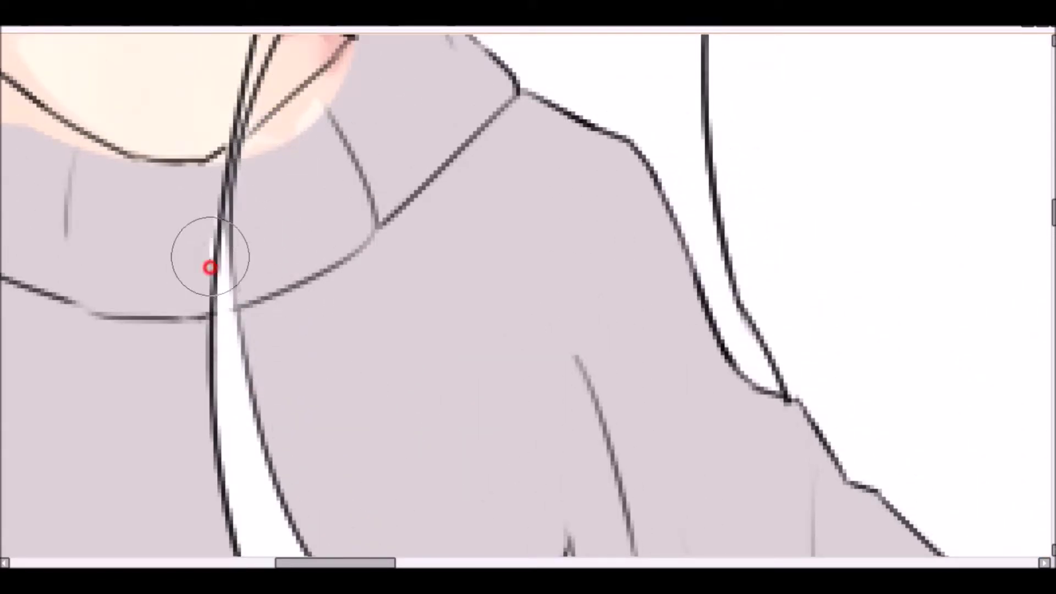
{"action": "scroll", "coordinate": [220, 253], "scroll_direction": "up", "scroll_amount": 3}
{"action": "mouse_move", "coordinate": [260, 335]}
{"action": "left_mouse_down"}
{"action": "mouse_move", "coordinate": [295, 157]}
{"action": "mouse_move", "coordinate": [330, 129]}
{"action": "left_mouse_up"}
{"action": "mouse_move", "coordinate": [278, 315]}
{"action": "left_mouse_down"}
{"action": "mouse_move", "coordinate": [348, 191]}
{"action": "mouse_move", "coordinate": [341, 170]}
{"action": "left_mouse_up"}
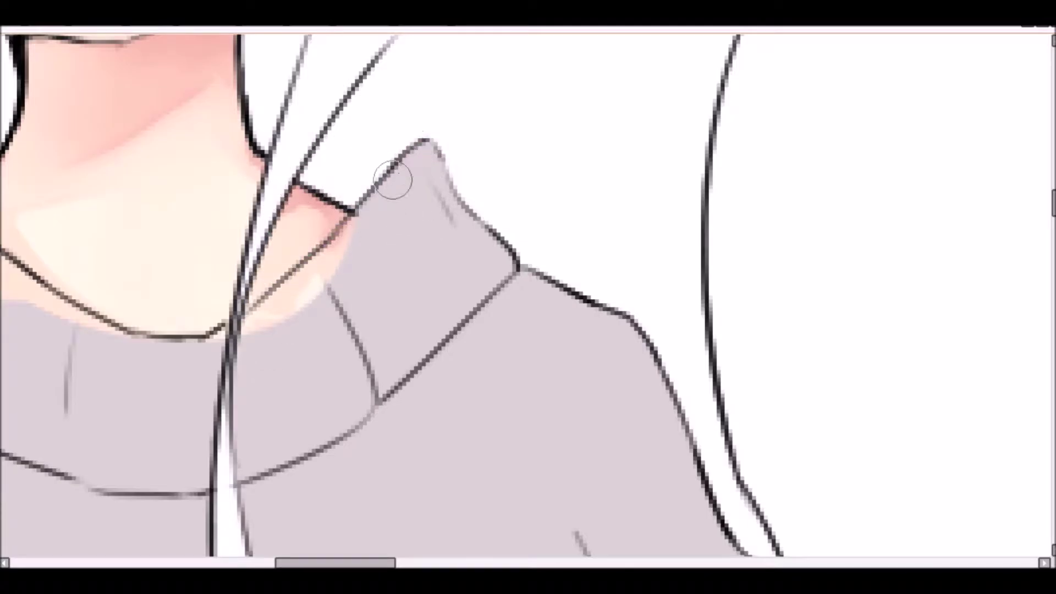
- Add two new layers in the H folder and clip them to the white hair base layer
{"action": "key", "text": "ctrl+0"}
{"action": "key", "text": "Tab"}
{"action": "left_click", "coordinate": [1012, 401]}
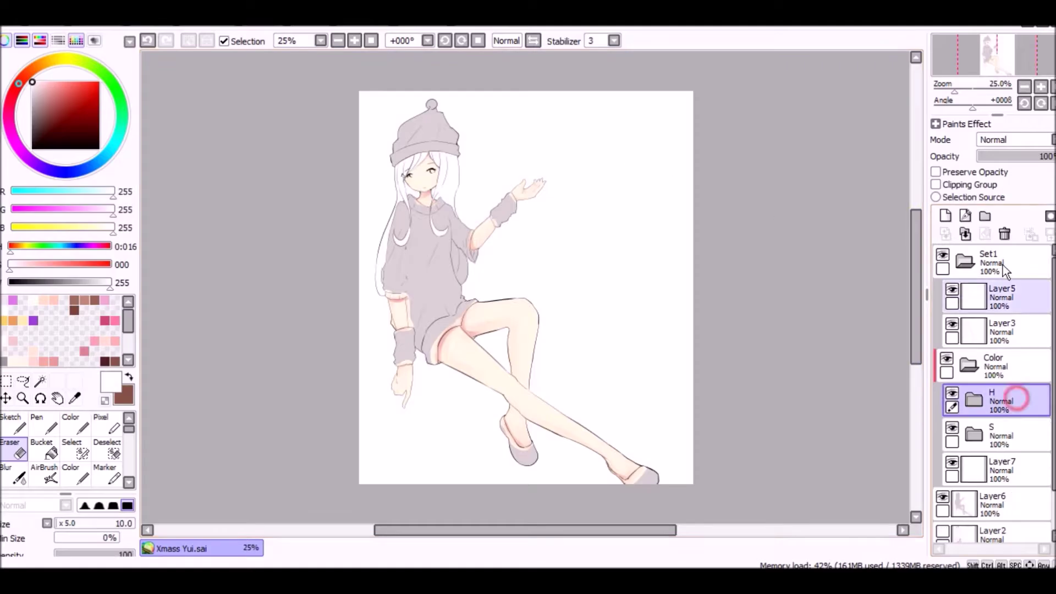
{"action": "left_click", "coordinate": [1011, 435]}
{"action": "left_click", "coordinate": [946, 216]}
{"action": "left_click", "coordinate": [945, 215]}
{"action": "left_click", "coordinate": [935, 184]}
- On Layer14, fill the hair hanging between the torso and the raised arm's sleeve with white and clean its edges
{"action": "scroll", "coordinate": [514, 184], "scroll_direction": "up", "scroll_amount": 5}
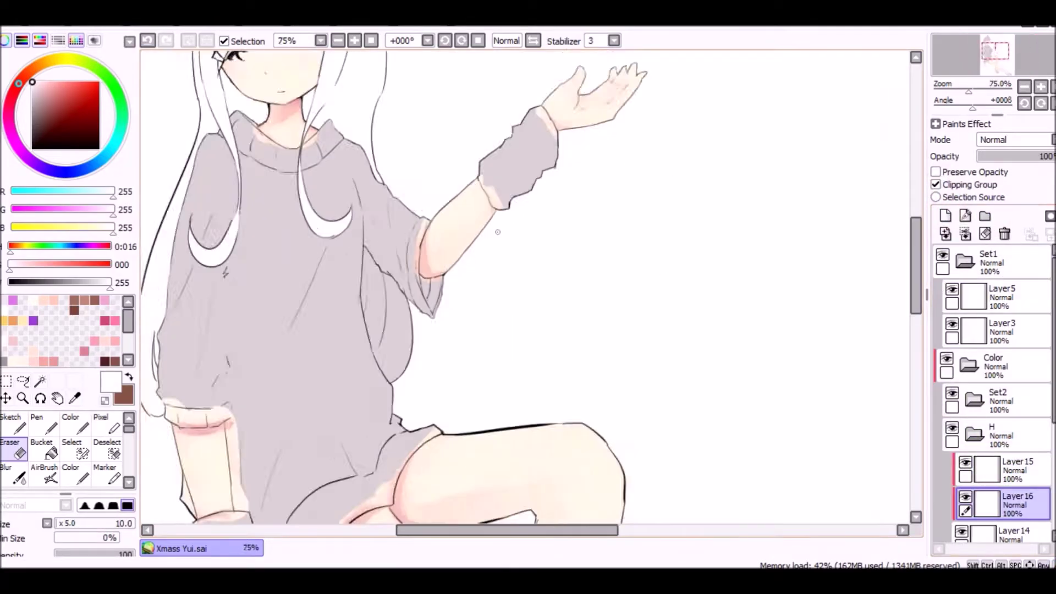
{"action": "left_click", "coordinate": [1012, 532]}
{"action": "scroll", "coordinate": [856, 405], "scroll_direction": "up", "scroll_amount": 3}
{"action": "key", "text": "c"}
{"action": "mouse_move", "coordinate": [667, 224]}
{"action": "left_mouse_down"}
{"action": "mouse_move", "coordinate": [716, 392]}
{"action": "mouse_move", "coordinate": [700, 288]}
{"action": "mouse_move", "coordinate": [688, 354]}
{"action": "mouse_move", "coordinate": [624, 135]}
{"action": "left_mouse_up"}
{"action": "scroll", "coordinate": [606, 353], "scroll_direction": "up", "scroll_amount": 5}
{"action": "mouse_move", "coordinate": [605, 353]}
{"action": "left_mouse_down"}
{"action": "mouse_move", "coordinate": [618, 189]}
{"action": "mouse_move", "coordinate": [707, 325]}
{"action": "mouse_move", "coordinate": [747, 315]}
{"action": "mouse_move", "coordinate": [605, 129]}
{"action": "mouse_move", "coordinate": [685, 241]}
{"action": "mouse_move", "coordinate": [632, 124]}
{"action": "left_mouse_up"}
{"action": "key", "text": "e"}
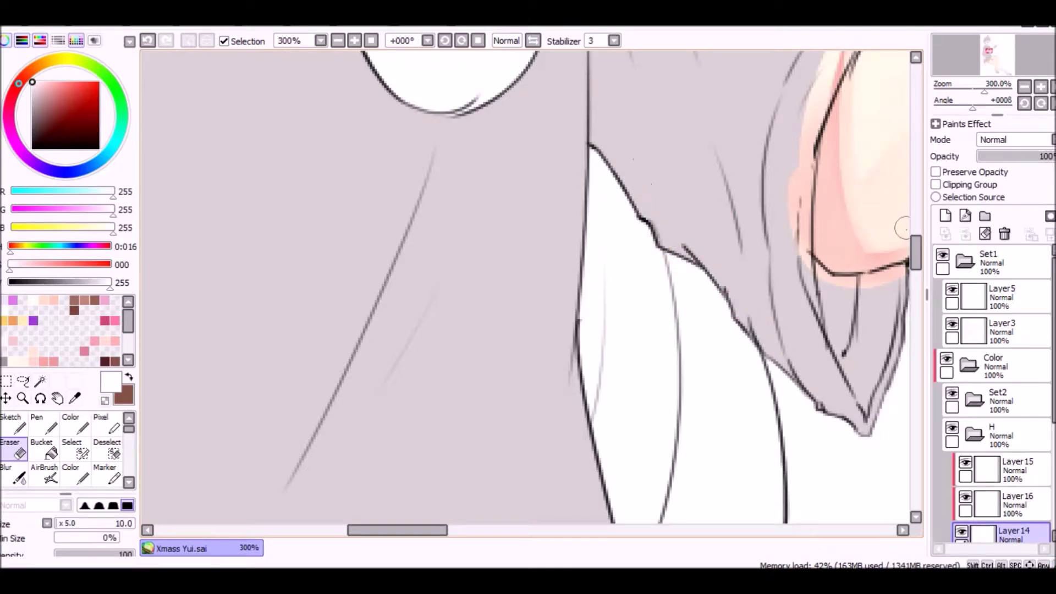
{"action": "left_click_drag", "start_coordinate": [915, 240], "coordinate": [915, 256]}
{"action": "key", "text": "c"}
- On clipped Layer16, shade the long back hair beside the lowered arm with light grey (244, 244, 244) and blend it
{"action": "scroll", "coordinate": [868, 254], "scroll_direction": "down", "scroll_amount": 5}
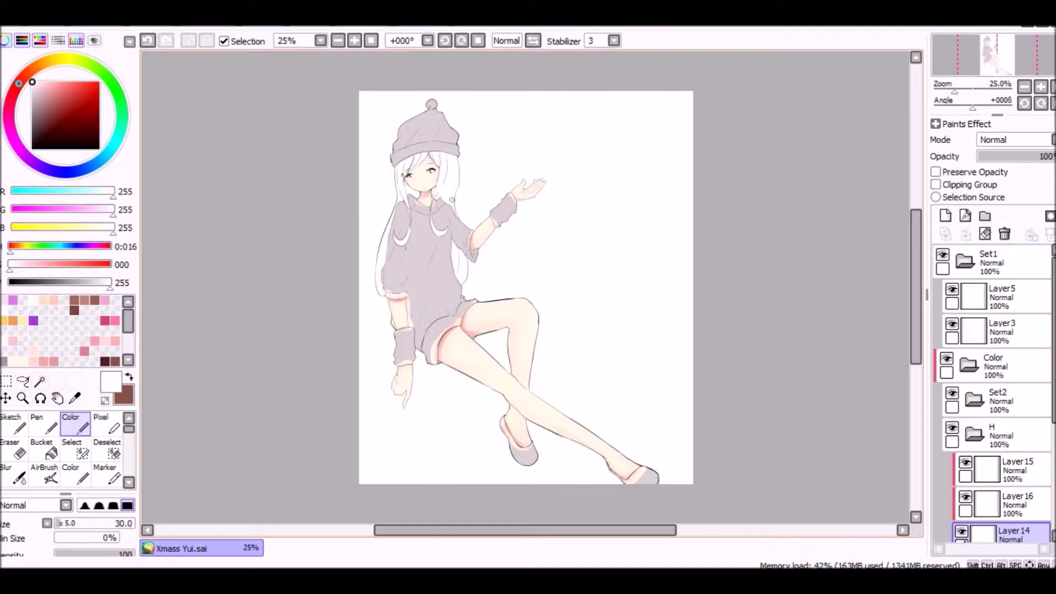
{"action": "scroll", "coordinate": [868, 255], "scroll_direction": "up", "scroll_amount": 2}
{"action": "left_click", "coordinate": [984, 505]}
{"action": "mouse_move", "coordinate": [110, 282]}
{"action": "left_mouse_down"}
{"action": "mouse_move", "coordinate": [93, 283]}
{"action": "mouse_move", "coordinate": [105, 282]}
{"action": "left_mouse_up"}
{"action": "key", "text": "b"}
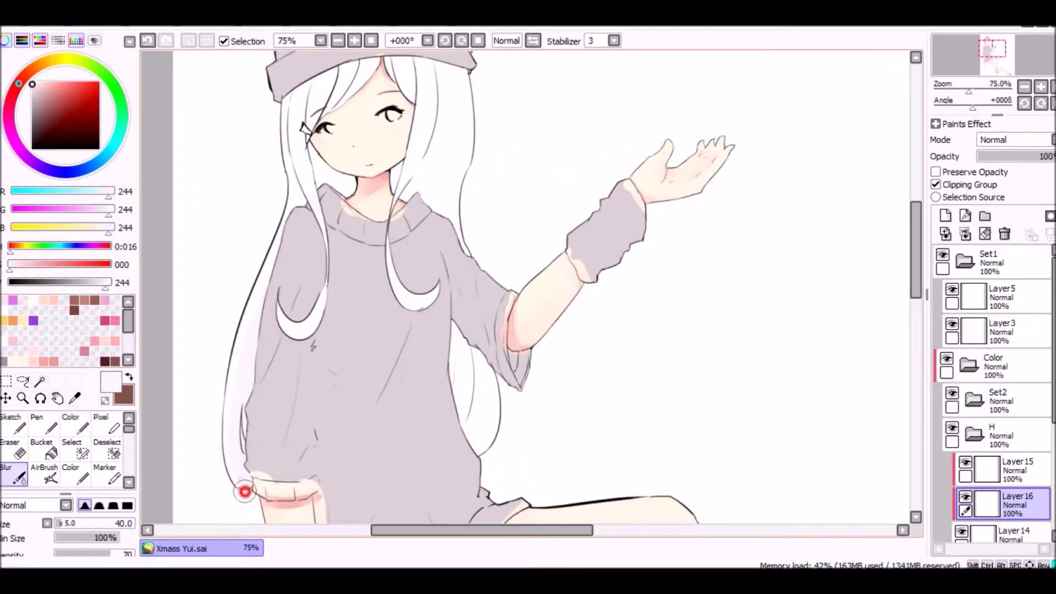
- Shade the hair behind the neck and the raised arm's shoulder with light grey, undoing a stray stroke and blending with Blur
{"action": "key", "text": "c"}
{"action": "scroll", "coordinate": [251, 372], "scroll_direction": "up", "scroll_amount": 2}
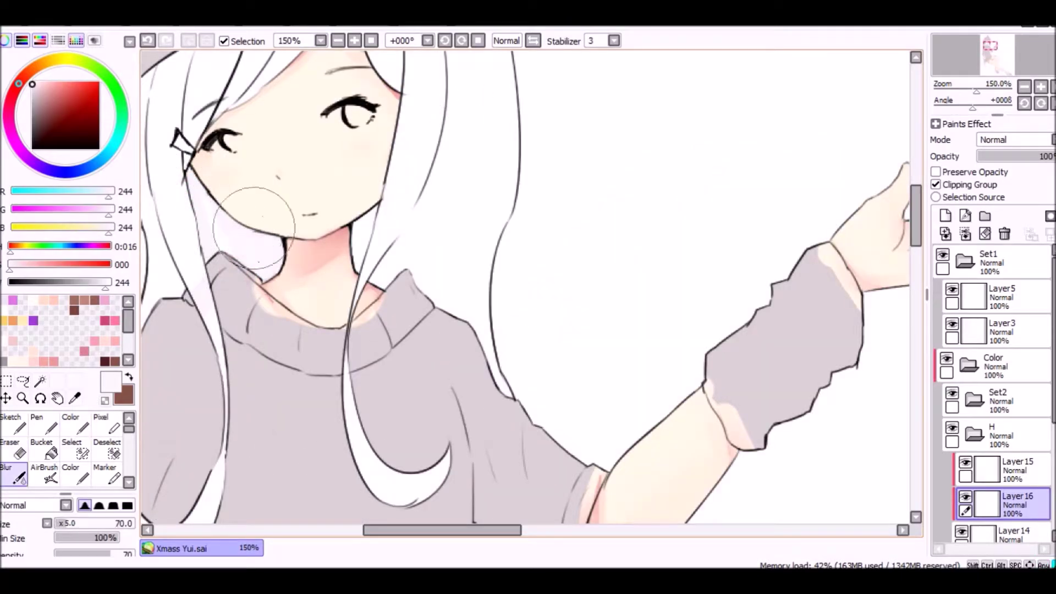
{"action": "key", "text": "ctrl+z"}
{"action": "key", "text": "b"}
{"action": "key", "text": "c"}
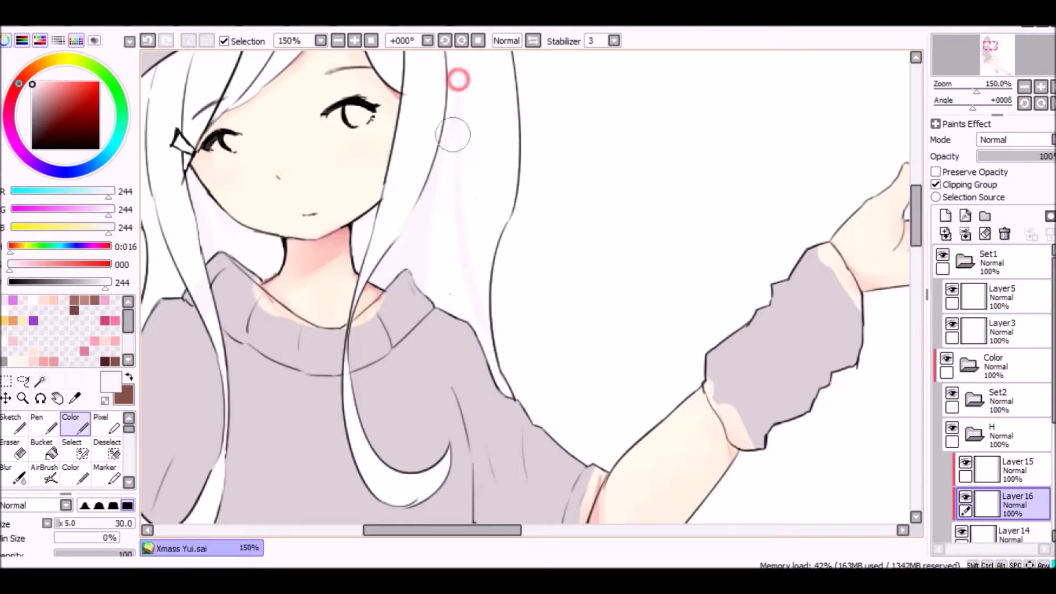
{"action": "key", "text": "b"}
- Shade the outer hair below the hair clip down to the shoulder with light grey and blend it
{"action": "scroll", "coordinate": [483, 106], "scroll_direction": "down", "scroll_amount": 2}
{"action": "scroll", "coordinate": [484, 118], "scroll_direction": "up", "scroll_amount": 2}
{"action": "left_click_drag", "start_coordinate": [915, 234], "coordinate": [916, 221]}
{"action": "key", "text": "c"}
{"action": "scroll", "coordinate": [319, 386], "scroll_direction": "left", "scroll_amount": 2}
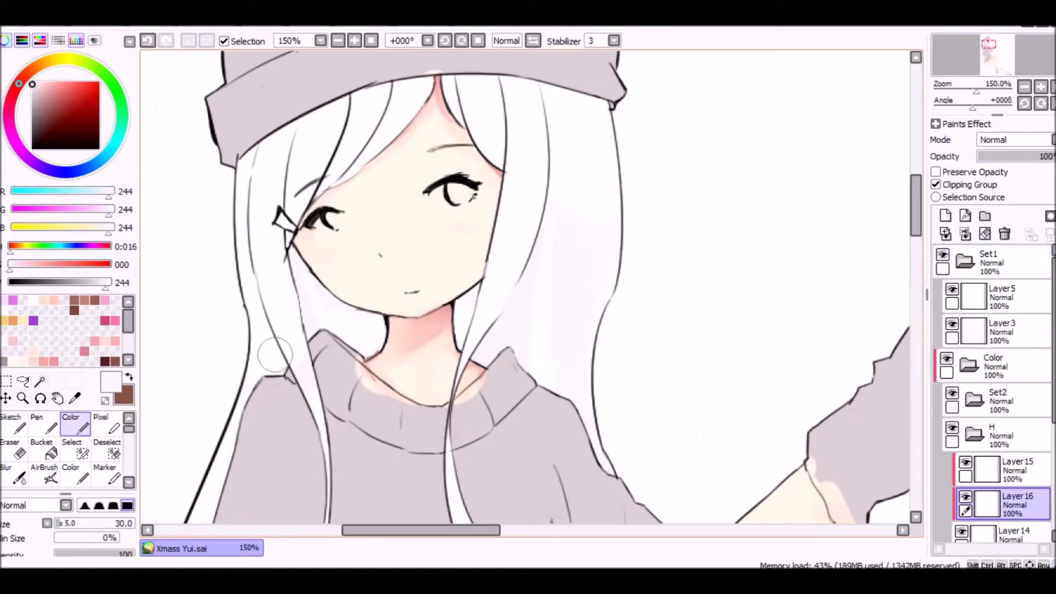
{"action": "key", "text": "b"}
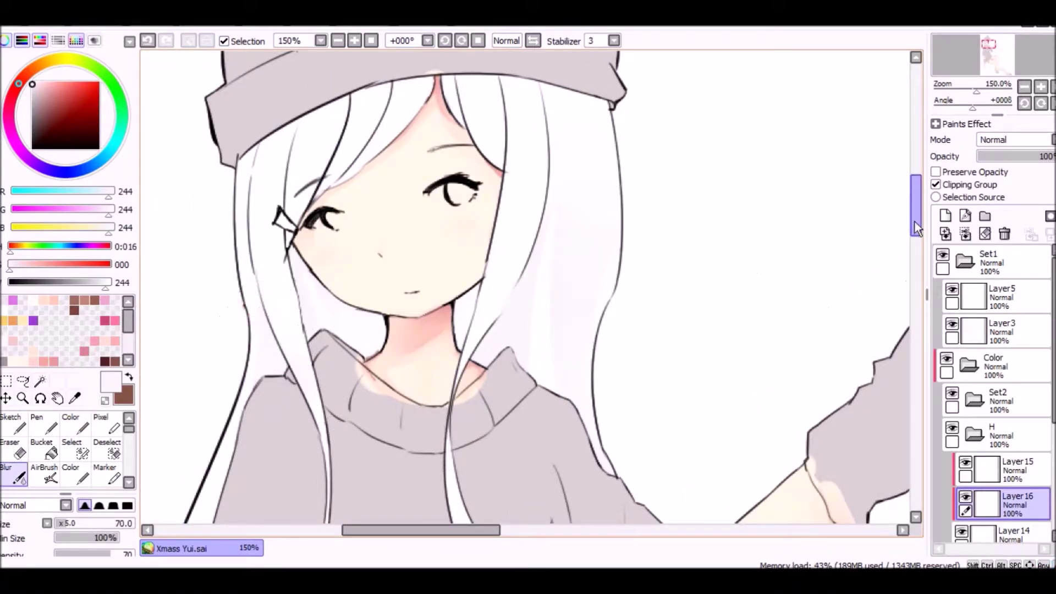
- Add light grey shading to the curled chest locks and soften it with Blur at size 70
{"action": "left_click_drag", "start_coordinate": [916, 221], "coordinate": [916, 249]}
{"action": "key", "text": "c"}
{"action": "key", "text": "b"}
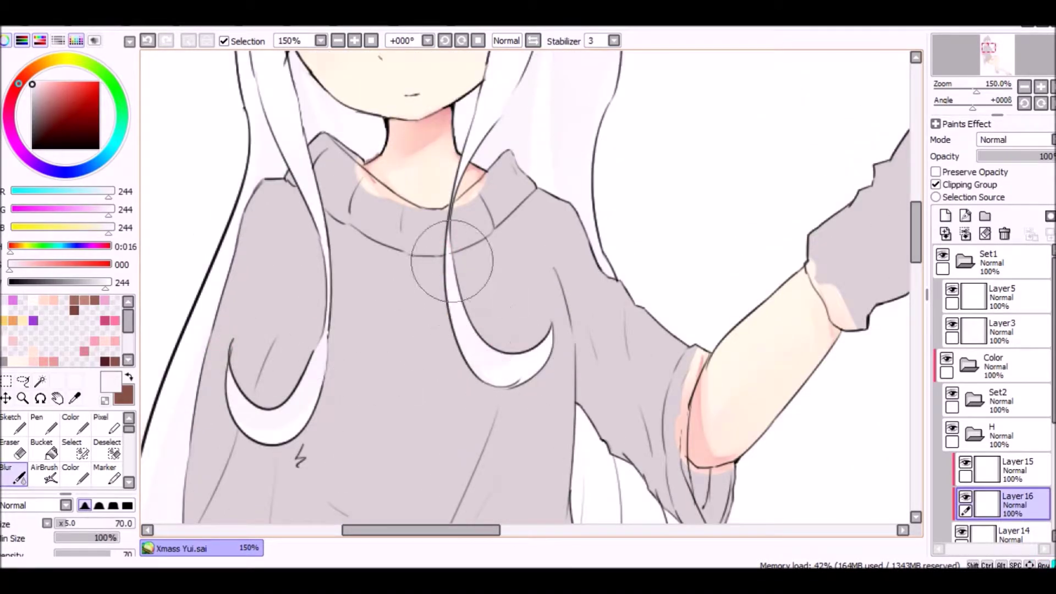
- Paint and blend light grey (value 244) shading into the long hair strands on Layer16
{"action": "key", "text": "c"}
{"action": "scroll", "coordinate": [401, 247], "scroll_direction": "down", "scroll_amount": 2}
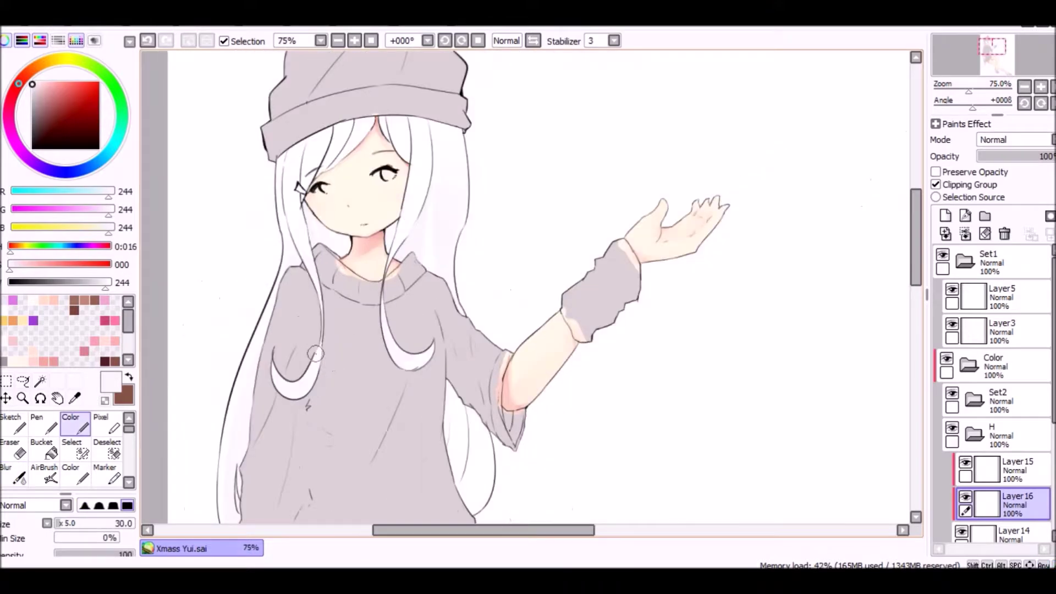
{"action": "left_click_drag", "start_coordinate": [551, 194], "coordinate": [463, 75]}
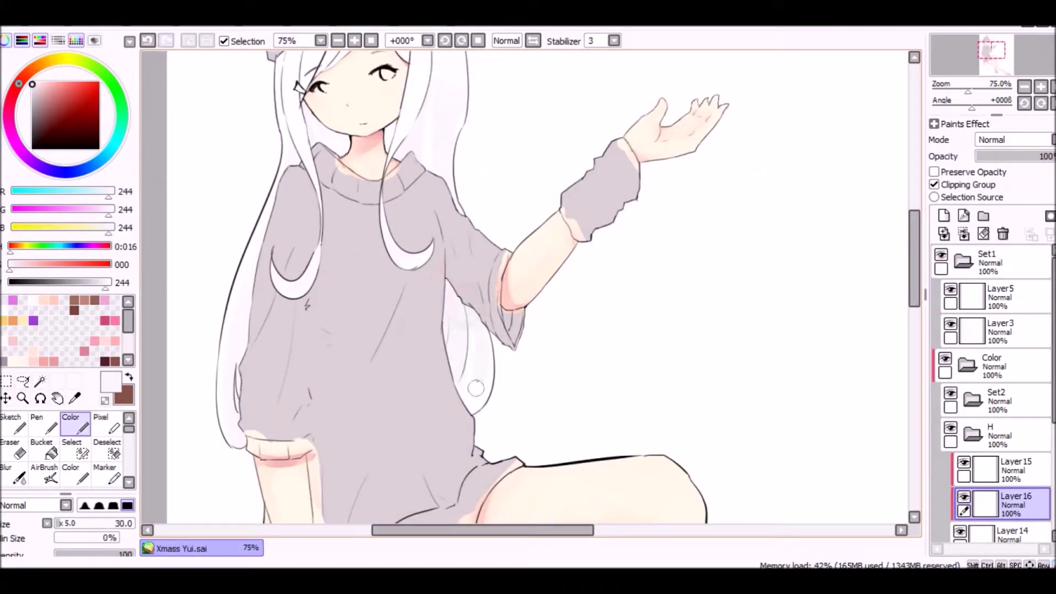
{"action": "key", "text": "b"}
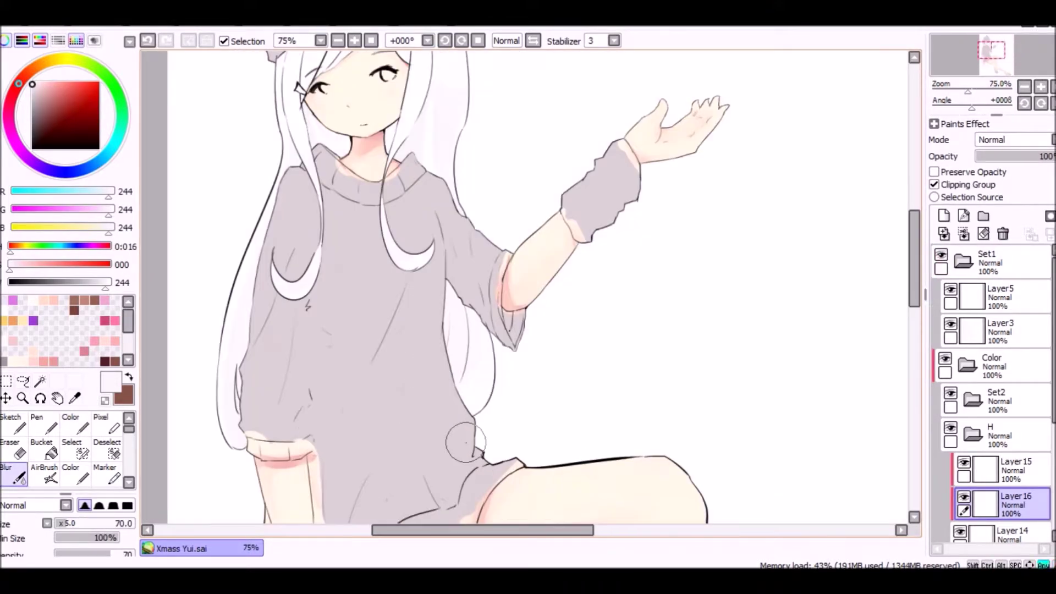
{"action": "scroll", "coordinate": [483, 446], "scroll_direction": "up", "scroll_amount": 3}
{"action": "scroll", "coordinate": [385, 220], "scroll_direction": "up", "scroll_amount": 1}
{"action": "key", "text": "Tab"}
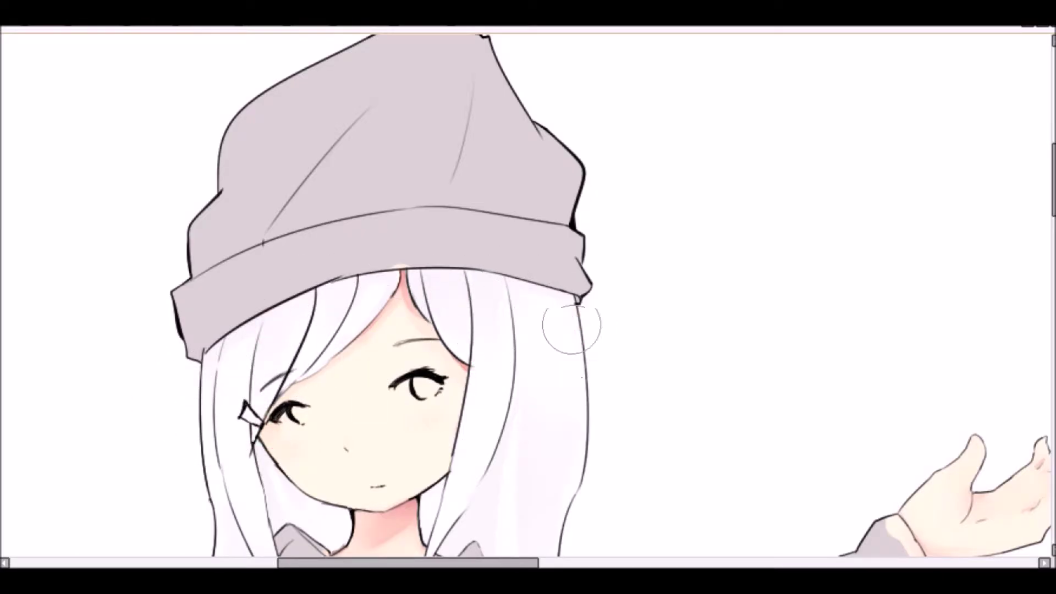
- Darken the brush colour to grey 216 and paint a softly blended shadow in the hair behind the cheek and neck on Layer18
{"action": "scroll", "coordinate": [571, 328], "scroll_direction": "down", "scroll_amount": 3}
{"action": "scroll", "coordinate": [570, 329], "scroll_direction": "up", "scroll_amount": 3}
{"action": "key", "text": "Tab"}
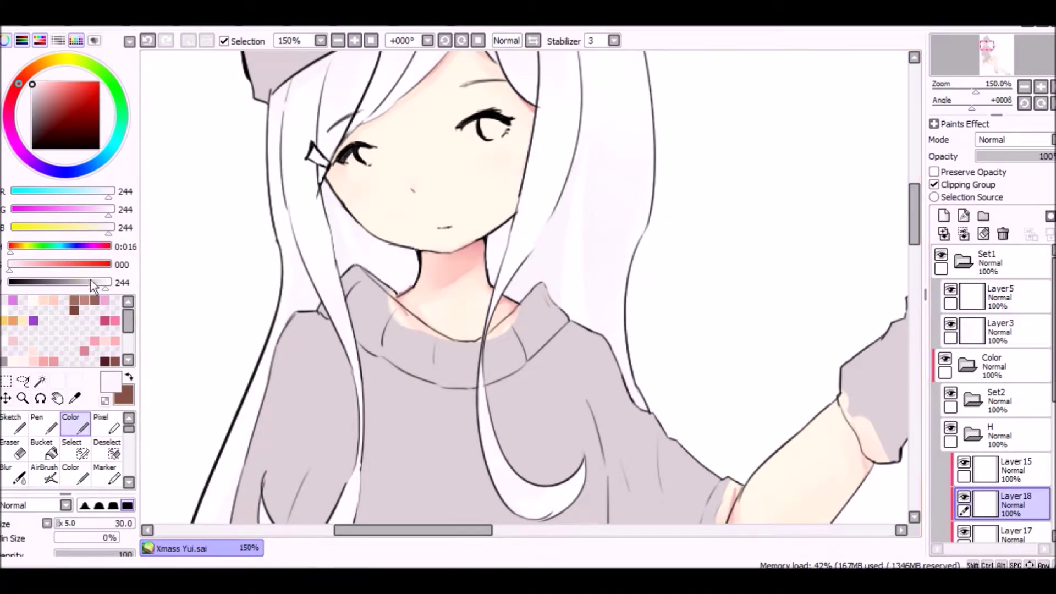
{"action": "left_click", "coordinate": [94, 282]}
{"action": "mouse_move", "coordinate": [380, 273]}
{"action": "left_mouse_down"}
{"action": "mouse_move", "coordinate": [385, 264]}
{"action": "mouse_move", "coordinate": [333, 203]}
{"action": "left_mouse_up"}
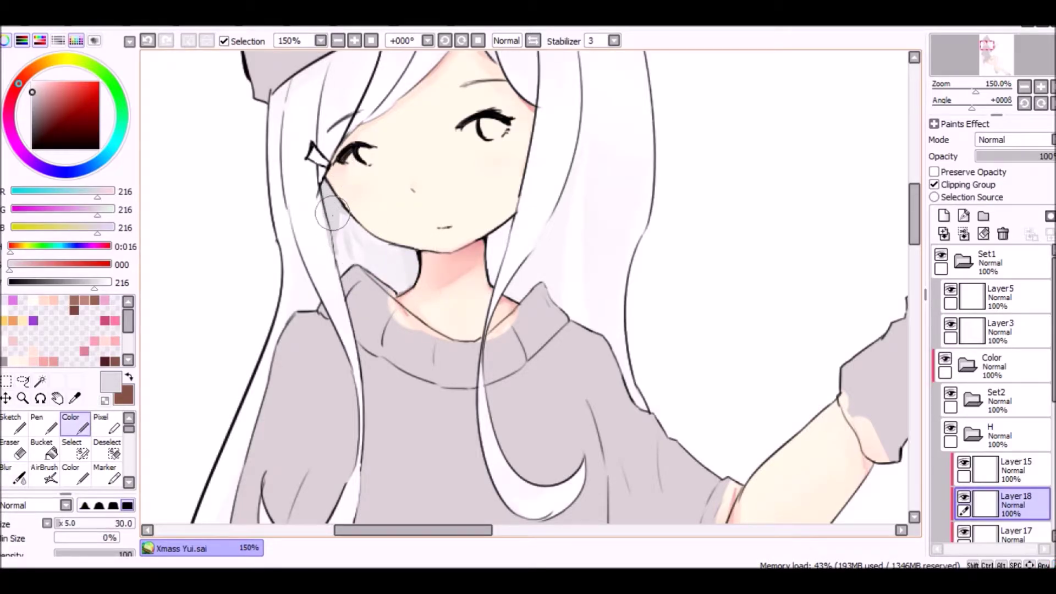
{"action": "key", "text": "e"}
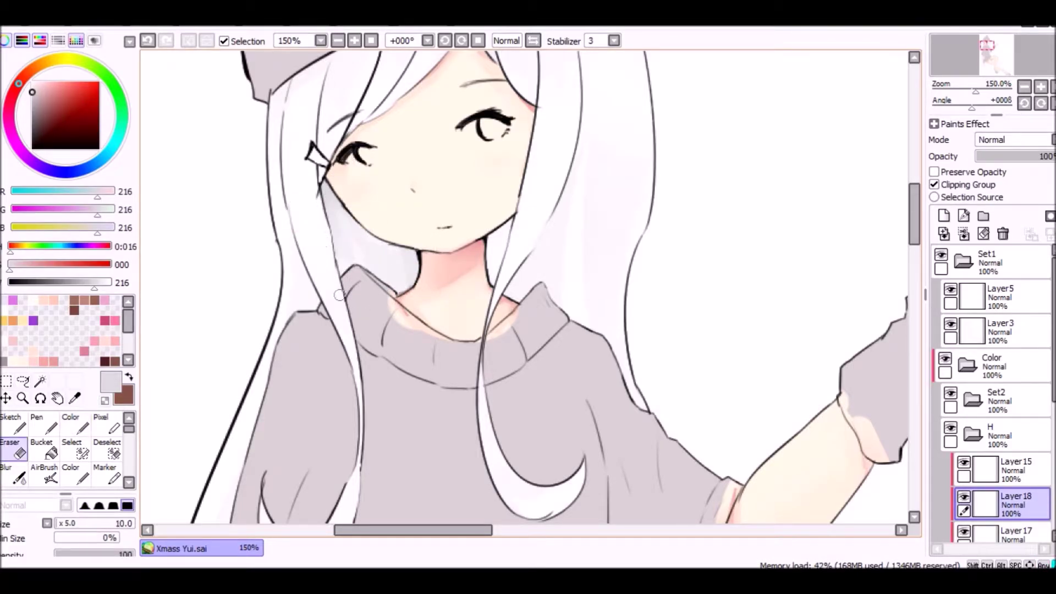
{"action": "key", "text": "c"}
{"action": "key", "text": "b"}
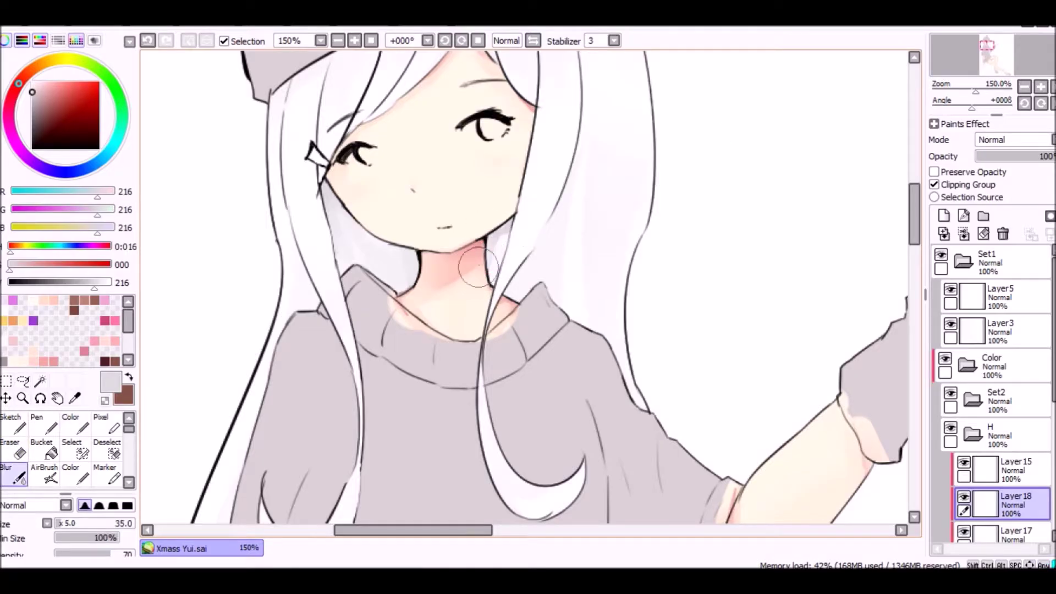
- Clean up the hair beside the neck, and paint and blend a grey 216 shadow where it meets the sweater collar
{"action": "scroll", "coordinate": [1052, 414], "scroll_direction": "down", "scroll_amount": 5}
{"action": "key", "text": "ctrl+z"}
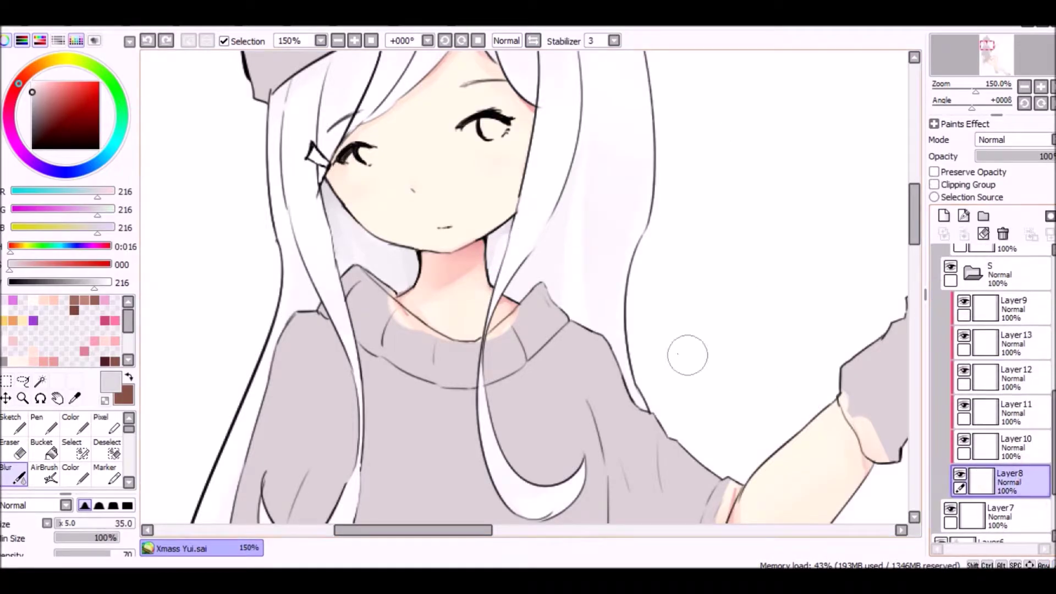
{"action": "scroll", "coordinate": [637, 259], "scroll_direction": "up", "scroll_amount": 4}
{"action": "key", "text": "e"}
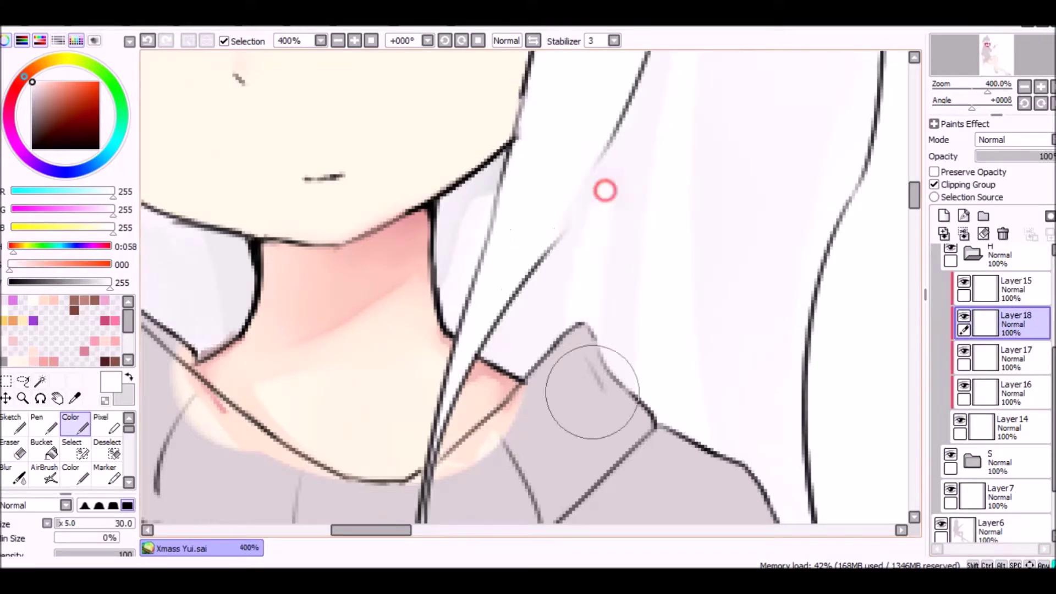
{"action": "left_click", "coordinate": [589, 388], "text": "alt"}
{"action": "left_click_drag", "start_coordinate": [523, 314], "coordinate": [515, 330]}
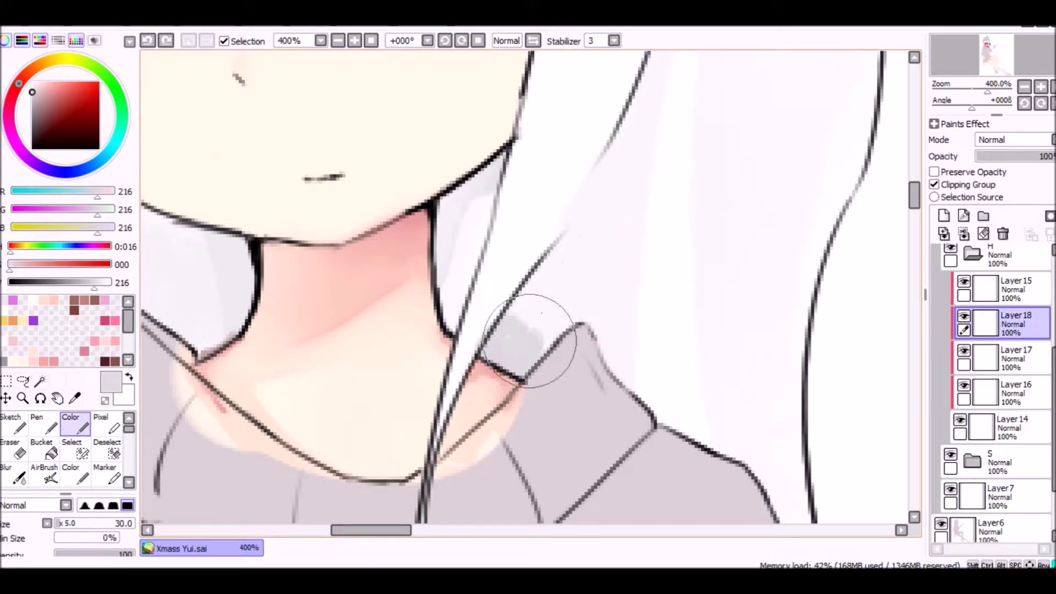
{"action": "left_click", "coordinate": [16, 475]}
{"action": "left_click", "coordinate": [978, 437]}
{"action": "key", "text": "x"}
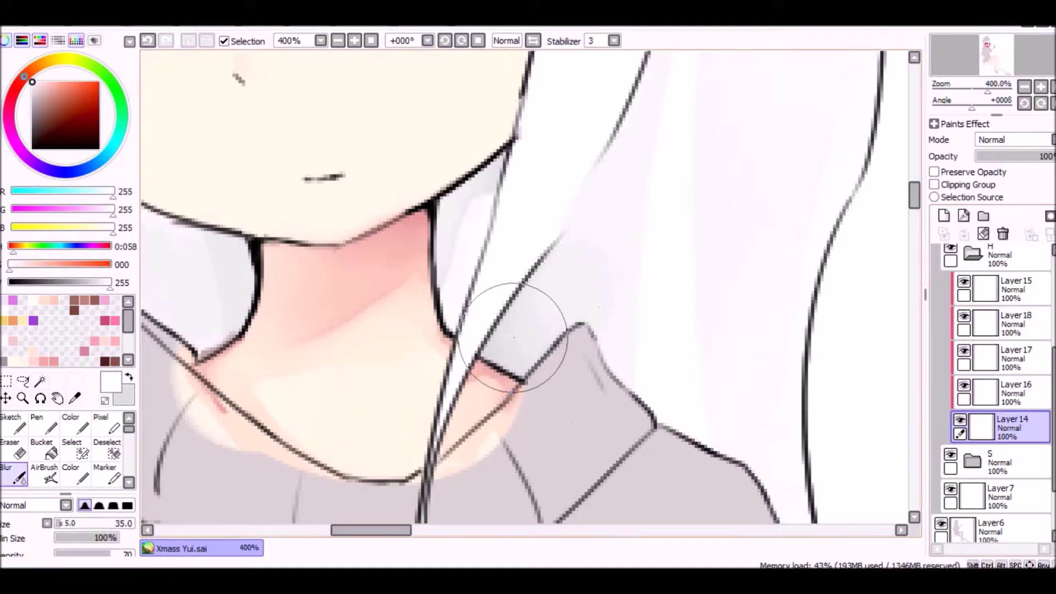
{"action": "scroll", "coordinate": [512, 338], "scroll_direction": "down", "scroll_amount": 4}
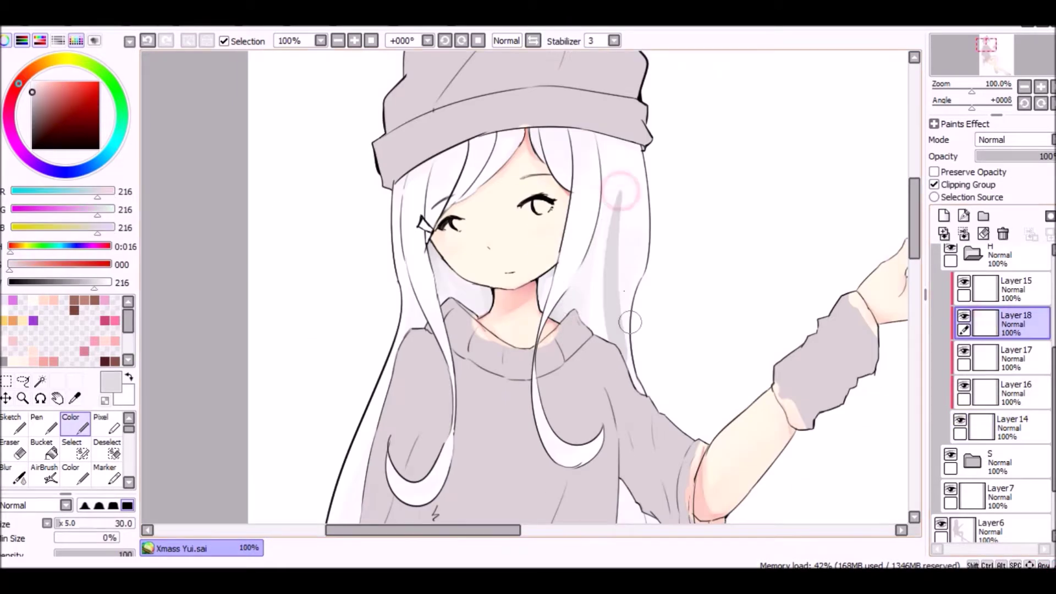
- Paint a long grey 216 shadow down the back hair on the raised-arm side and blend it with a larger brush
{"action": "left_click_drag", "start_coordinate": [615, 198], "coordinate": [629, 349]}
{"action": "key", "text": "bracketright"}
{"action": "key", "text": "bracketright"}
{"action": "key", "text": "bracketright"}
{"action": "left_click_drag", "start_coordinate": [628, 243], "coordinate": [631, 180]}
- Paint and blend grey 216 shadows into the lower ends of the back hair on both sides of the sweater
{"action": "left_click_drag", "start_coordinate": [914, 216], "coordinate": [914, 266]}
{"action": "key", "text": "c"}
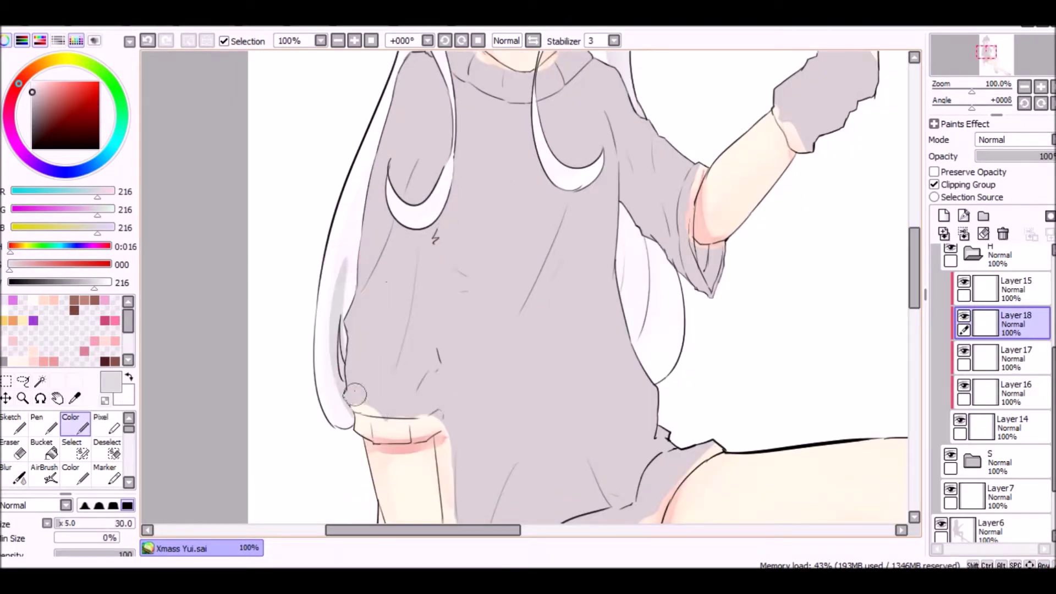
{"action": "key", "text": "b"}
{"action": "mouse_move", "coordinate": [305, 349]}
{"action": "left_mouse_down"}
{"action": "mouse_move", "coordinate": [330, 418]}
{"action": "mouse_move", "coordinate": [353, 240]}
{"action": "left_mouse_up"}
{"action": "mouse_move", "coordinate": [616, 341]}
{"action": "left_mouse_down"}
{"action": "mouse_move", "coordinate": [617, 188]}
{"action": "mouse_move", "coordinate": [616, 316]}
{"action": "left_mouse_up"}
- Add a layer and shade the hair lock behind the short sleeve in grey 216, erasing the excess and blending the edges
{"action": "key", "text": "ctrl+shift+n"}
{"action": "key", "text": "c"}
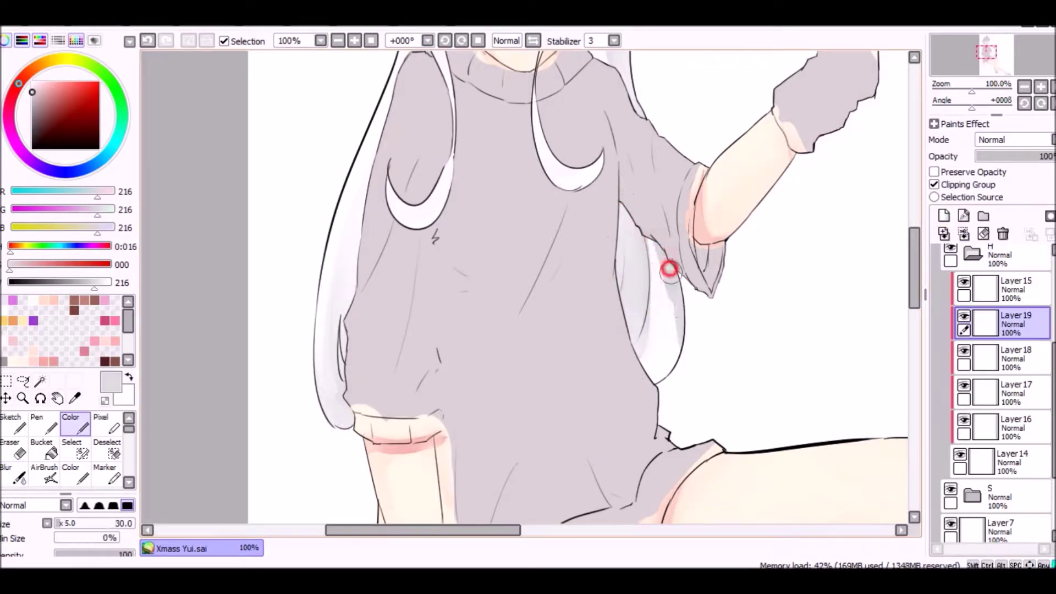
{"action": "key", "text": "e"}
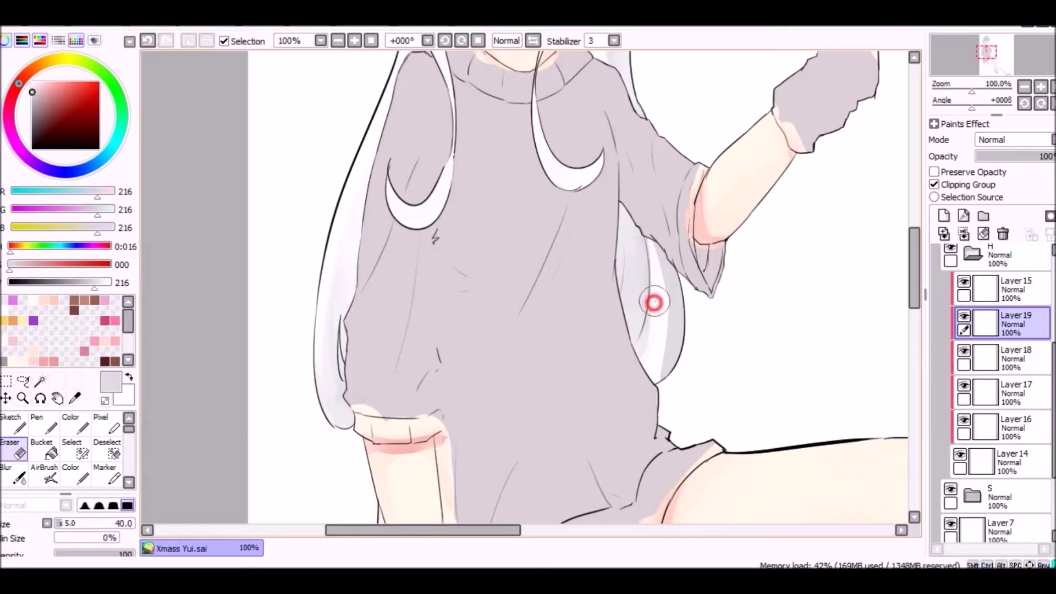
{"action": "left_click", "coordinate": [654, 302]}
{"action": "key", "text": "b"}
{"action": "scroll", "coordinate": [654, 378], "scroll_direction": "down", "scroll_amount": 4}
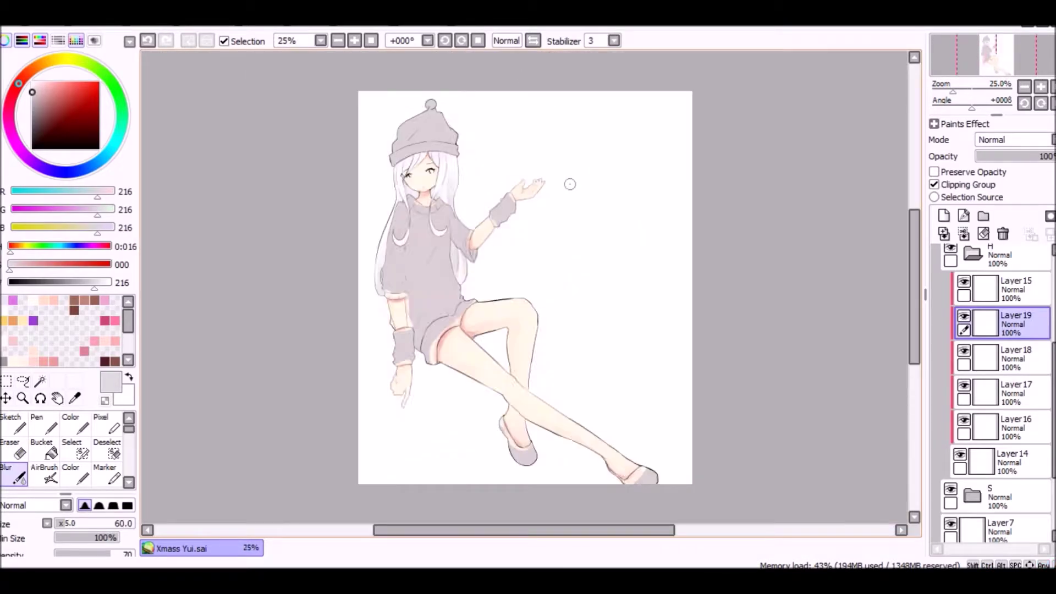
- Add a clipped layer above the hair shadows and paint the entire hair pink (RGB 232, 169, 202)
{"action": "scroll", "coordinate": [570, 184], "scroll_direction": "up", "scroll_amount": 2}
{"action": "left_click", "coordinate": [943, 215]}
{"action": "left_click", "coordinate": [104, 311]}
{"action": "key", "text": "c"}
{"action": "left_click", "coordinate": [106, 320]}
{"action": "left_click_drag", "start_coordinate": [451, 165], "coordinate": [418, 418]}
{"action": "left_click_drag", "start_coordinate": [528, 154], "coordinate": [578, 396]}
- Set the pink hair layer to Overlay mode at 54% opacity
{"action": "left_click", "coordinate": [1011, 140]}
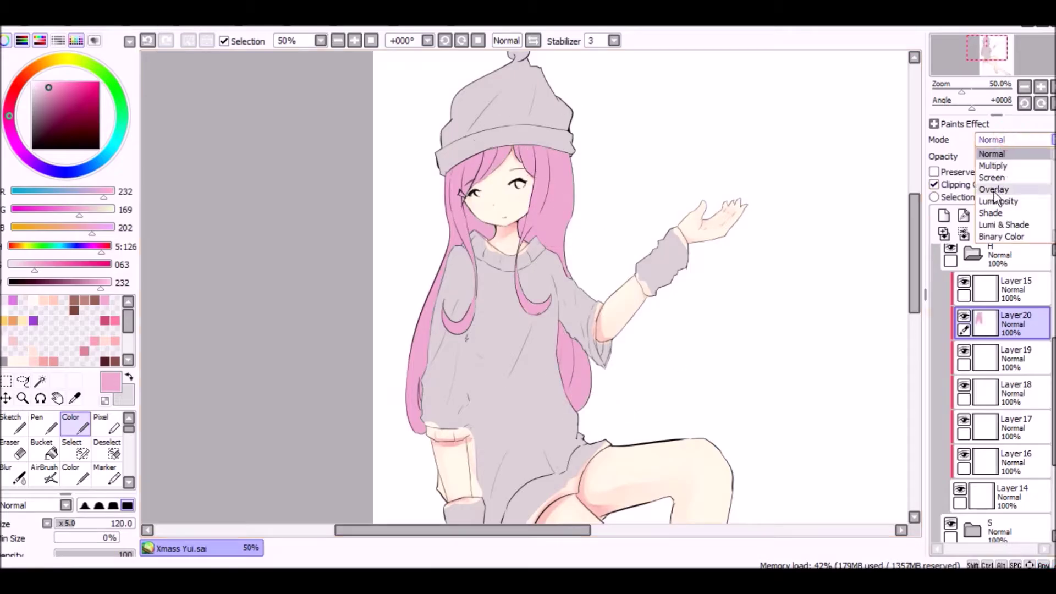
{"action": "left_click", "coordinate": [994, 190]}
{"action": "left_click_drag", "start_coordinate": [1024, 159], "coordinate": [1025, 159]}
- Add another clipped layer and paint dark pink (RGB 138, 77, 108) patches over the crown, sides and ends of the hair
{"action": "left_click", "coordinate": [944, 215]}
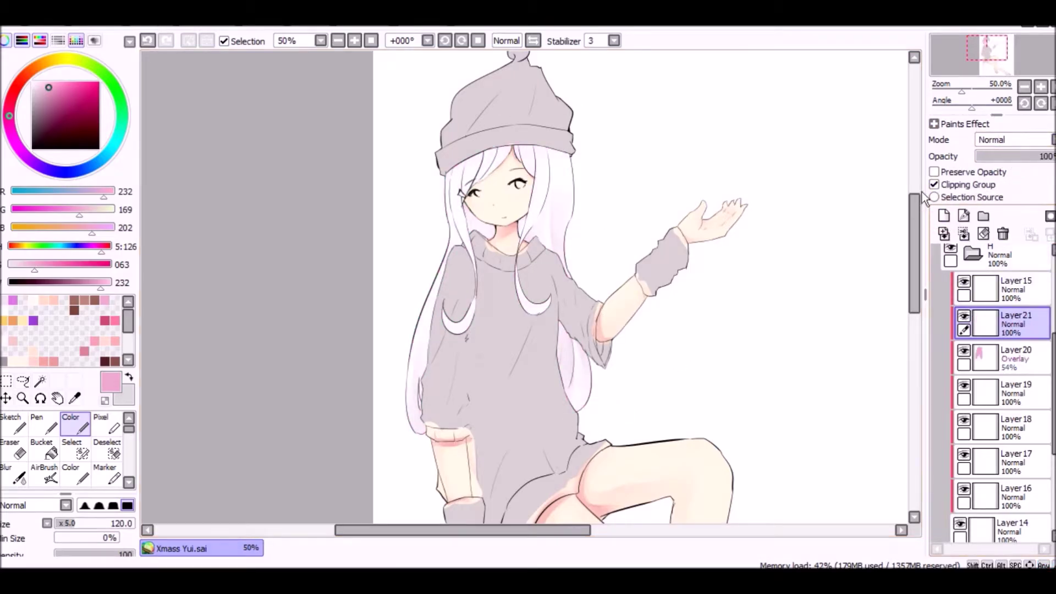
{"action": "left_click", "coordinate": [68, 283]}
{"action": "left_click_drag", "start_coordinate": [528, 154], "coordinate": [572, 253]}
{"action": "left_click_drag", "start_coordinate": [495, 159], "coordinate": [440, 292]}
- Set the dark pink layer to Overlay at 29% opacity and reduce the pink layer's opacity to 26%
{"action": "left_click", "coordinate": [1012, 139]}
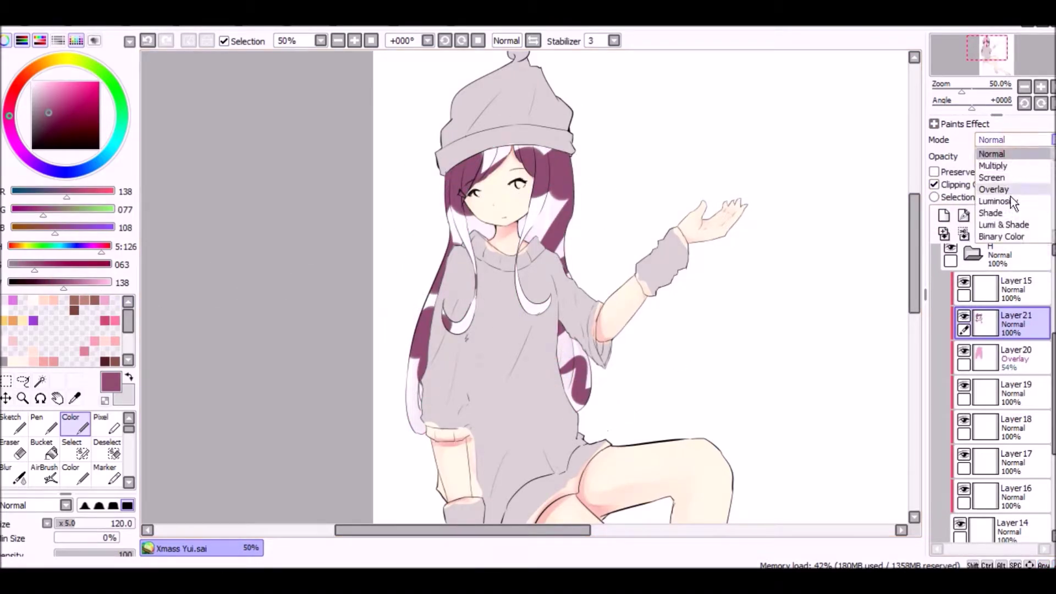
{"action": "left_click", "coordinate": [995, 191]}
{"action": "key", "text": "b"}
{"action": "left_click_drag", "start_coordinate": [1048, 157], "coordinate": [998, 156]}
{"action": "left_click", "coordinate": [968, 358]}
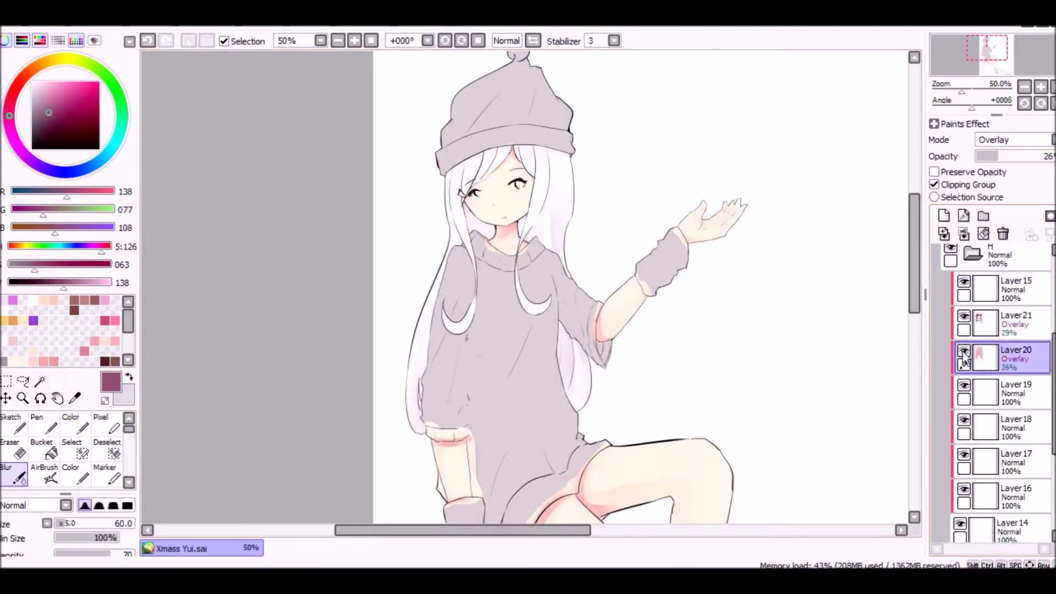
- Add a layer and airbrush purple (RGB 216, 120, 224) over the hair beside the face
{"action": "scroll", "coordinate": [683, 289], "scroll_direction": "down", "scroll_amount": 1}
{"action": "scroll", "coordinate": [428, 187], "scroll_direction": "up", "scroll_amount": 2}
{"action": "scroll", "coordinate": [427, 191], "scroll_direction": "up", "scroll_amount": 1}
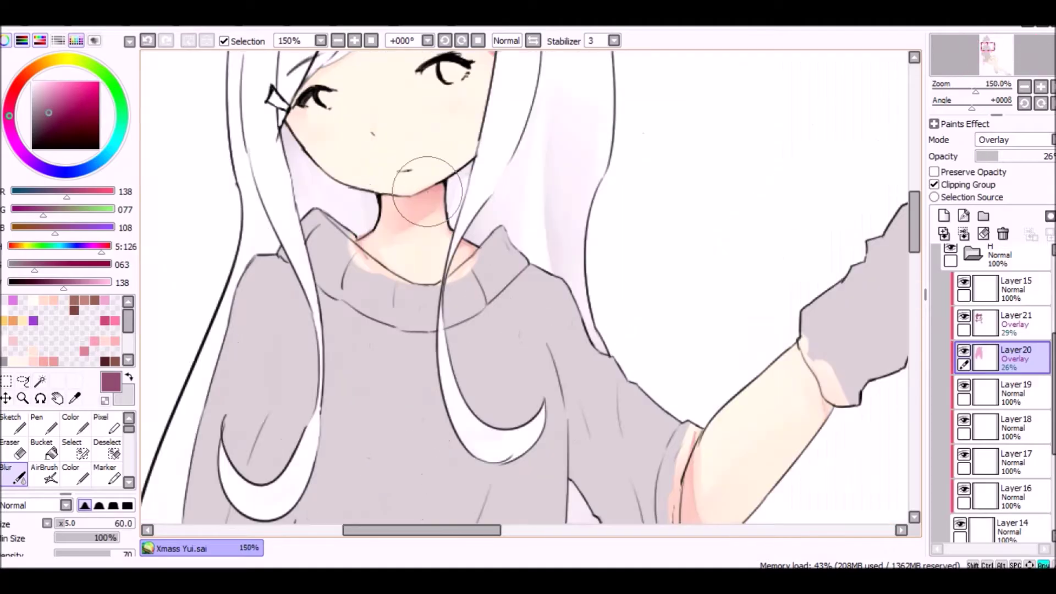
{"action": "left_click", "coordinate": [943, 215]}
{"action": "left_click", "coordinate": [44, 473]}
{"action": "left_click", "coordinate": [12, 300]}
{"action": "mouse_move", "coordinate": [495, 66]}
{"action": "left_mouse_down"}
{"action": "mouse_move", "coordinate": [255, 302]}
{"action": "mouse_move", "coordinate": [550, 275]}
{"action": "left_mouse_up"}
- Set the purple airbrush layer to Overlay mode at 16% opacity
{"action": "left_click", "coordinate": [1012, 139]}
{"action": "left_click", "coordinate": [993, 189]}
{"action": "left_click", "coordinate": [990, 158]}
{"action": "scroll", "coordinate": [550, 275], "scroll_direction": "down", "scroll_amount": 2}
- Add a layer above Layer19 and paint and blend grey 160 shadows in the hair under the hat brim on the hairclip side
{"action": "left_click", "coordinate": [1011, 427]}
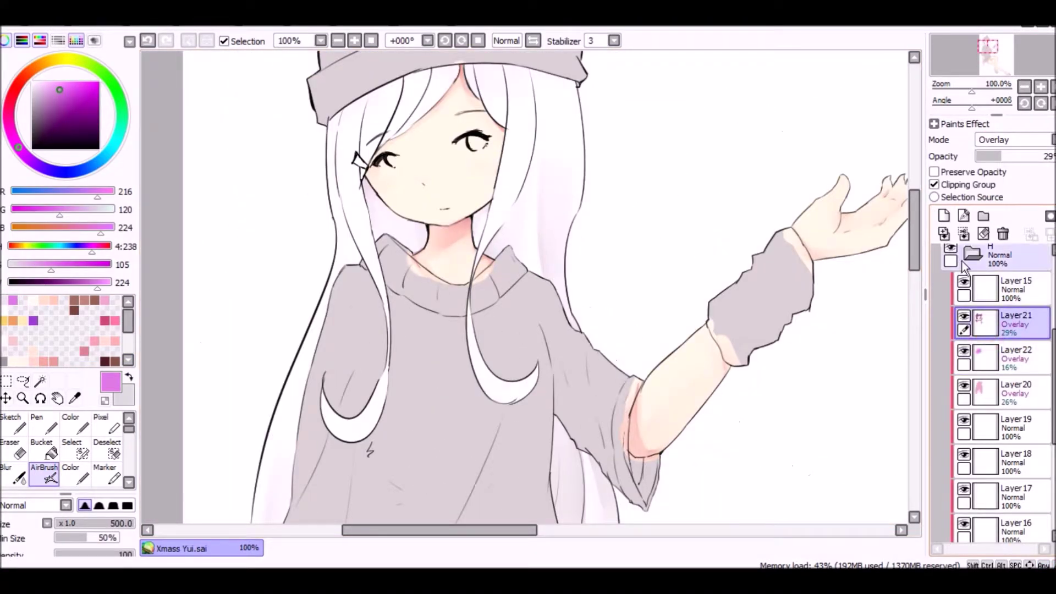
{"action": "left_click", "coordinate": [944, 216]}
{"action": "left_click", "coordinate": [71, 424]}
{"action": "scroll", "coordinate": [336, 170], "scroll_direction": "up", "scroll_amount": 3}
{"action": "left_click", "coordinate": [32, 106]}
{"action": "key", "text": "bracketleft"}
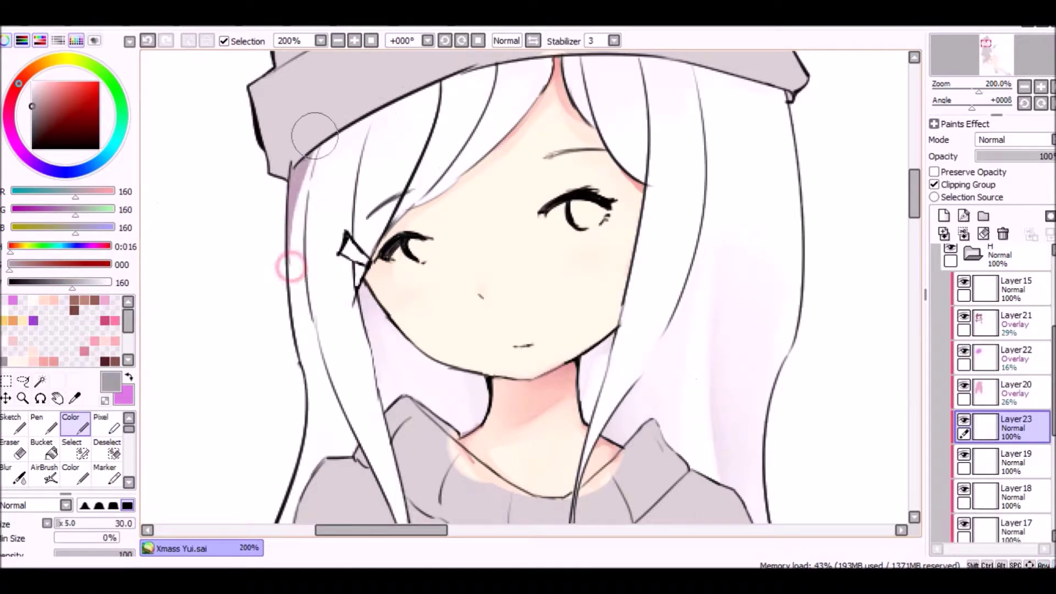
{"action": "key", "text": "b"}
{"action": "mouse_move", "coordinate": [330, 183]}
{"action": "left_mouse_down"}
{"action": "mouse_move", "coordinate": [322, 150]}
{"action": "mouse_move", "coordinate": [344, 131]}
{"action": "mouse_move", "coordinate": [314, 176]}
{"action": "mouse_move", "coordinate": [343, 134]}
{"action": "mouse_move", "coordinate": [363, 132]}
{"action": "mouse_move", "coordinate": [407, 88]}
{"action": "left_mouse_up"}
- Paint and blend grey 160 shadows in the hair behind the jaw and in the bangs under the hat brim
{"action": "scroll", "coordinate": [406, 88], "scroll_direction": "down", "scroll_amount": 2}
{"action": "scroll", "coordinate": [417, 82], "scroll_direction": "up", "scroll_amount": 2}
{"action": "key", "text": "c"}
{"action": "mouse_move", "coordinate": [357, 286]}
{"action": "left_mouse_down"}
{"action": "mouse_move", "coordinate": [379, 330]}
{"action": "mouse_move", "coordinate": [369, 306]}
{"action": "mouse_move", "coordinate": [325, 341]}
{"action": "left_mouse_up"}
{"action": "key", "text": "b"}
{"action": "key", "text": "c"}
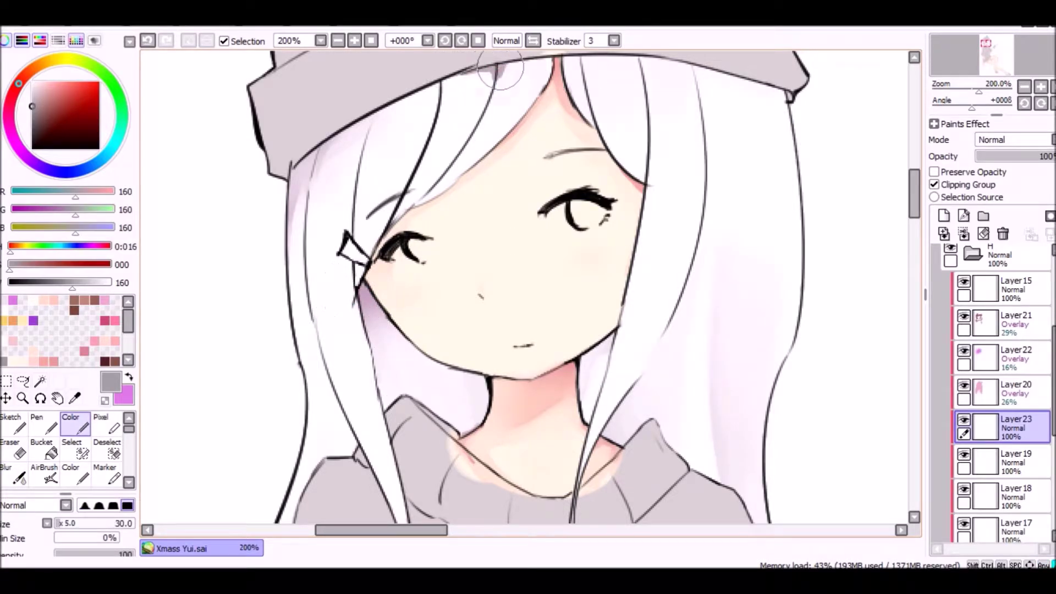
{"action": "key", "text": "b"}
- Paint, blend and trim grey 160 shadows under the hat brim in the hair on the raised-arm side
{"action": "scroll", "coordinate": [561, 66], "scroll_direction": "down", "scroll_amount": 2}
{"action": "scroll", "coordinate": [561, 66], "scroll_direction": "up", "scroll_amount": 1}
{"action": "key", "text": "c"}
{"action": "mouse_move", "coordinate": [667, 96]}
{"action": "left_mouse_down"}
{"action": "mouse_move", "coordinate": [663, 165]}
{"action": "mouse_move", "coordinate": [682, 99]}
{"action": "left_mouse_up"}
{"action": "key", "text": "b"}
{"action": "left_click_drag", "start_coordinate": [681, 142], "coordinate": [651, 88]}
{"action": "key", "text": "e"}
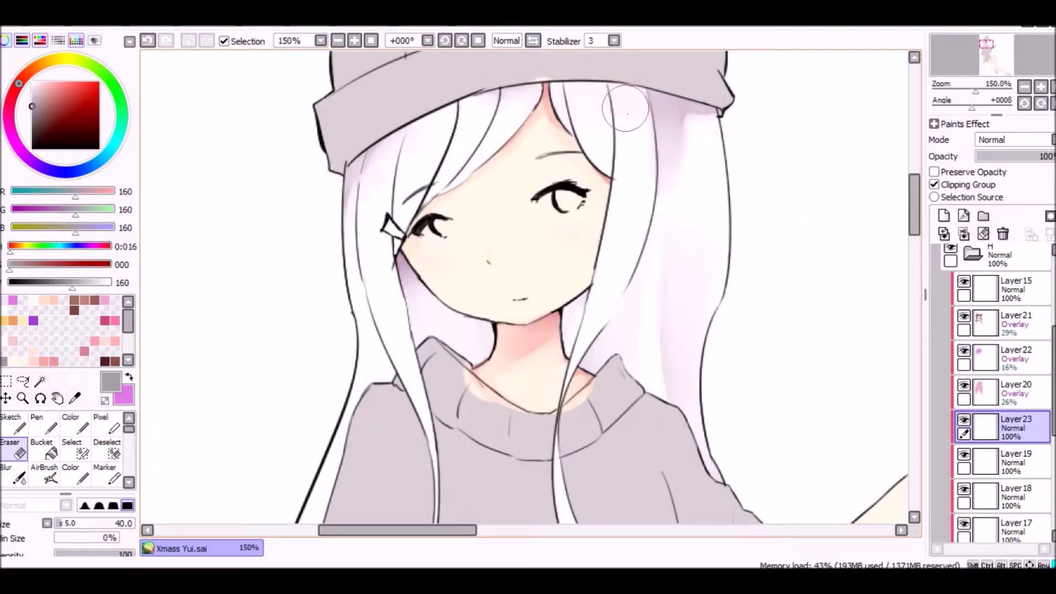
- Mirror the canvas view and rework the shadow in the long back hair under the brim, blending it smoothly
{"action": "key", "text": "h"}
{"action": "key", "text": "c"}
{"action": "mouse_move", "coordinate": [379, 105]}
{"action": "left_mouse_down"}
{"action": "mouse_move", "coordinate": [357, 286]}
{"action": "mouse_move", "coordinate": [330, 213]}
{"action": "mouse_move", "coordinate": [324, 286]}
{"action": "left_mouse_up"}
{"action": "key", "text": "ctrl+z"}
{"action": "key", "text": "b"}
{"action": "left_click_drag", "start_coordinate": [338, 156], "coordinate": [358, 134]}
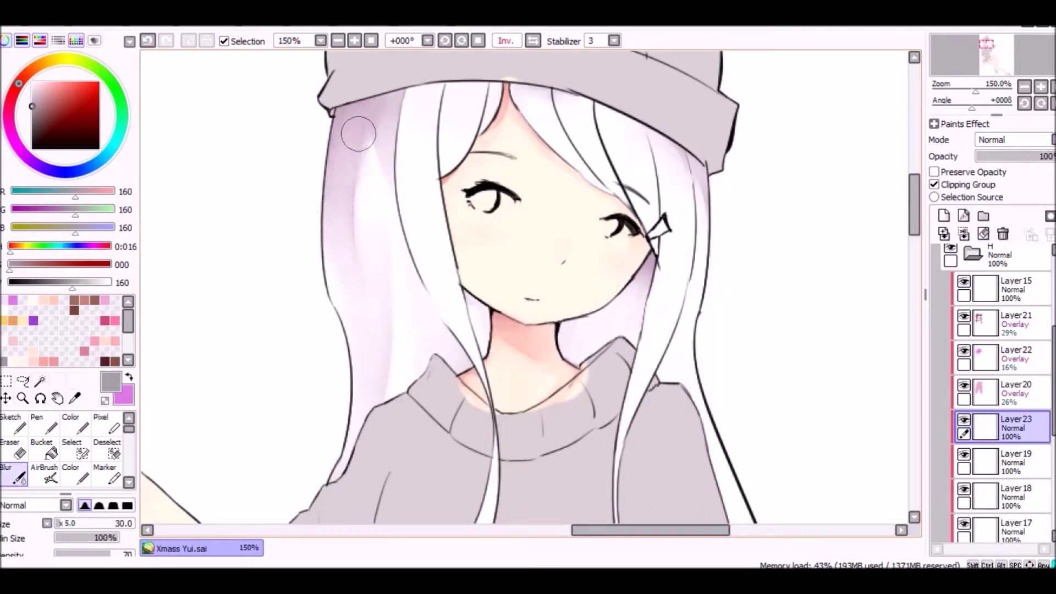
- Lower the opacity of Layer23 to 50% and return the canvas to its unmirrored view
{"action": "key", "text": "ctrl+minus"}
{"action": "left_click", "coordinate": [1020, 157]}
{"action": "key", "text": "ctrl+minus"}
{"action": "key", "text": "ctrl+minus"}
{"action": "key", "text": "ctrl+minus"}
{"action": "key", "text": "h"}
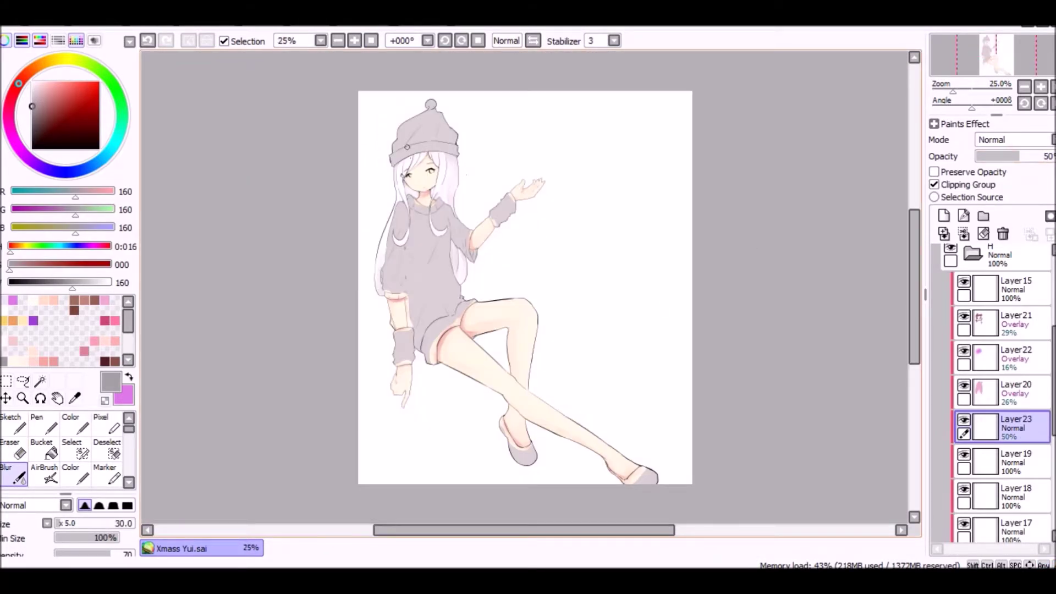
- Shade the long hair strand running down beside the lowered arm's sleeve
{"action": "key", "text": "ctrl+plus"}
{"action": "key", "text": "ctrl+plus"}
{"action": "key", "text": "ctrl+plus"}
{"action": "mouse_move", "coordinate": [308, 259]}
{"action": "left_mouse_down"}
{"action": "mouse_move", "coordinate": [300, 462]}
{"action": "mouse_move", "coordinate": [325, 264]}
{"action": "mouse_move", "coordinate": [337, 448]}
{"action": "left_mouse_up"}
{"action": "key", "text": "ctrl+minus"}
{"action": "key", "text": "ctrl+minus"}
{"action": "key", "text": "ctrl+minus"}
- Add a layer and airbrush mauve (RGB 182, 139, 181) onto the tips of the front and back hair strands
{"action": "key", "text": "ctrl+plus"}
{"action": "key", "text": "ctrl+plus"}
{"action": "left_click", "coordinate": [944, 216]}
{"action": "left_click", "coordinate": [77, 209]}
{"action": "mouse_move", "coordinate": [92, 282]}
{"action": "left_mouse_down"}
{"action": "mouse_move", "coordinate": [108, 283]}
{"action": "mouse_move", "coordinate": [81, 282]}
{"action": "left_mouse_up"}
{"action": "key", "text": "a"}
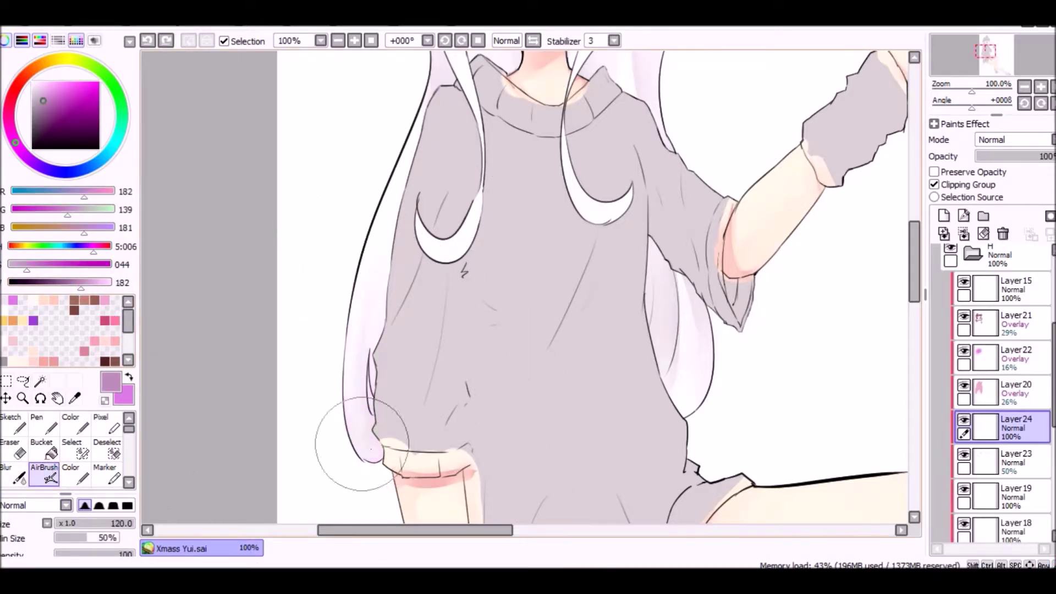
{"action": "left_click_drag", "start_coordinate": [352, 379], "coordinate": [374, 456]}
{"action": "left_click_drag", "start_coordinate": [423, 231], "coordinate": [467, 255]}
{"action": "left_click_drag", "start_coordinate": [682, 396], "coordinate": [641, 329]}
- Blend the mauve colour on the hair tips into a soft gradient towards the white hair
{"action": "key", "text": "b"}
{"action": "left_click_drag", "start_coordinate": [369, 434], "coordinate": [354, 354]}
{"action": "left_click_drag", "start_coordinate": [445, 242], "coordinate": [377, 224]}
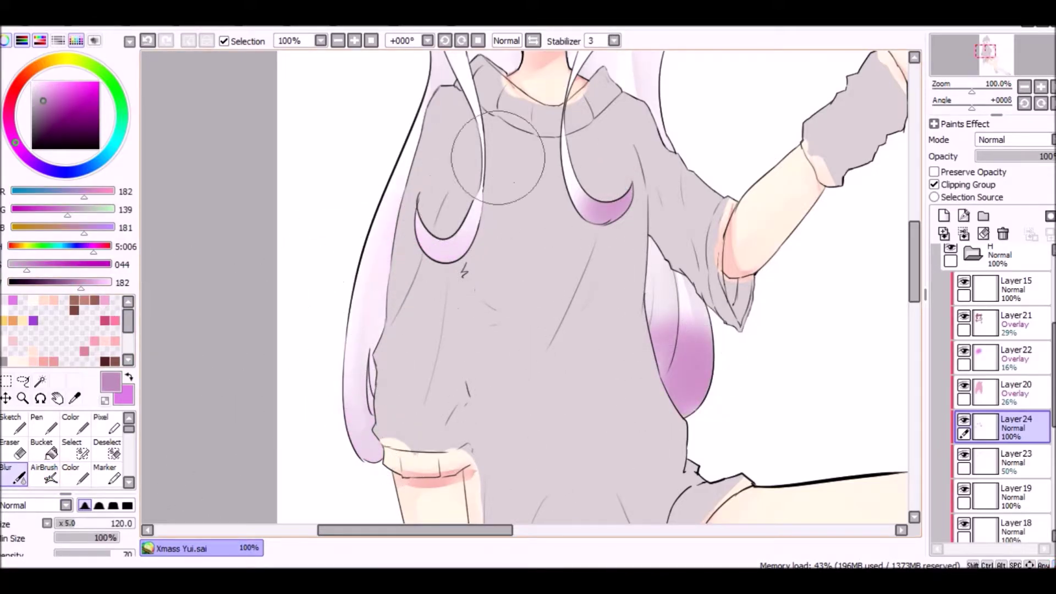
{"action": "left_click_drag", "start_coordinate": [605, 204], "coordinate": [616, 220]}
{"action": "left_click_drag", "start_coordinate": [676, 357], "coordinate": [696, 380]}
- Try Overlay mode on the hair-tip colour layer
{"action": "scroll", "coordinate": [695, 379], "scroll_direction": "down", "scroll_amount": 3}
{"action": "scroll", "coordinate": [695, 379], "scroll_direction": "up", "scroll_amount": 1}
{"action": "left_click", "coordinate": [1012, 140]}
{"action": "left_click", "coordinate": [993, 190]}
{"action": "key", "text": "ctrl+z"}
{"action": "left_click", "coordinate": [66, 22]}
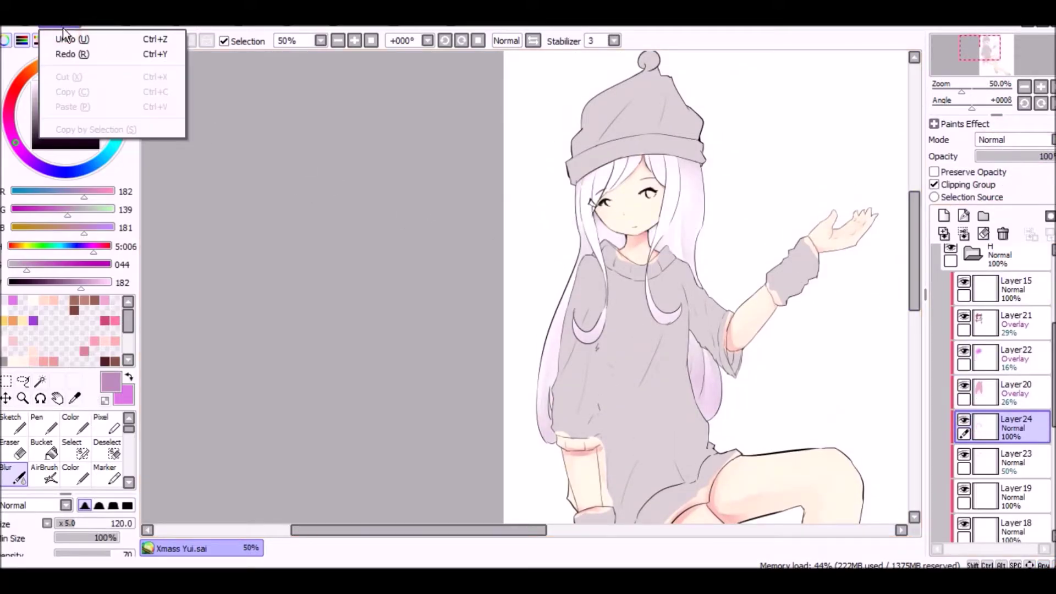
{"action": "key", "text": "Escape"}
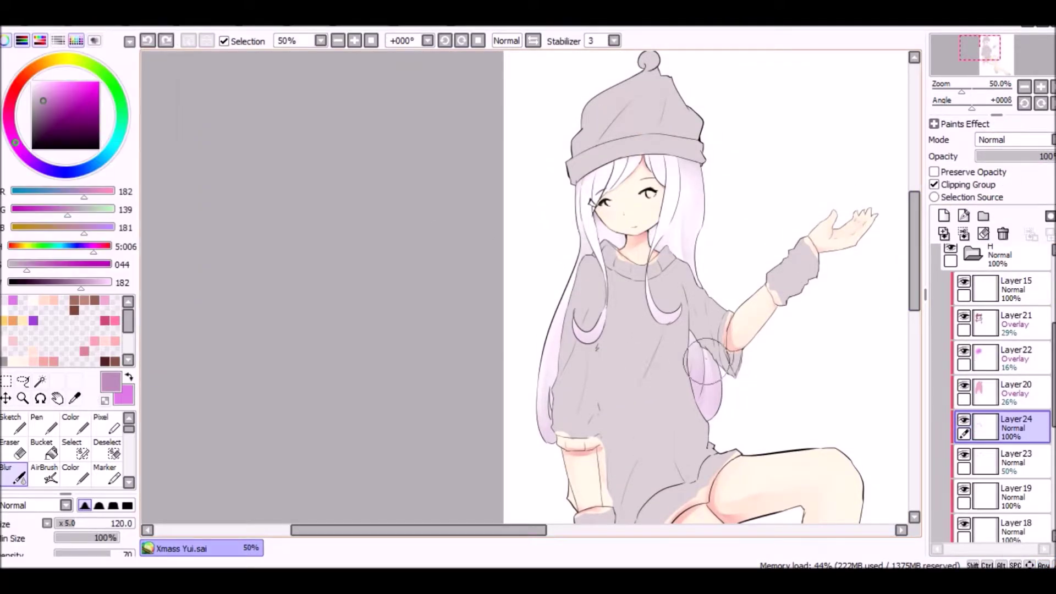
- Airbrush lighter pinks (RGB 222, 179, 221 and 255, 212, 254) onto the hair tips and blend them in
{"action": "left_click", "coordinate": [91, 350]}
{"action": "key", "text": "v"}
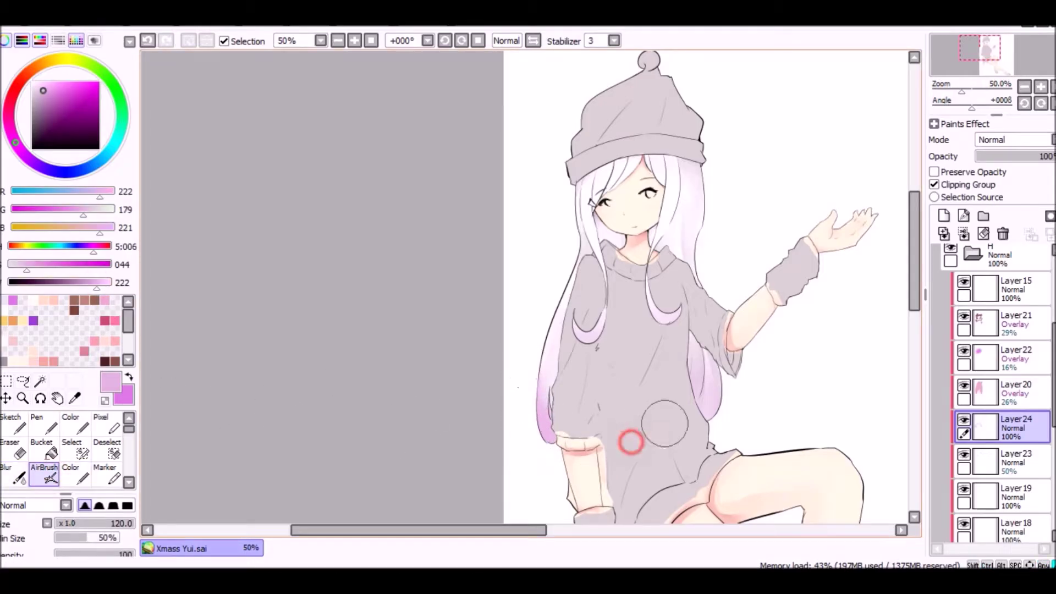
{"action": "key", "text": "b"}
{"action": "left_click", "coordinate": [43, 81]}
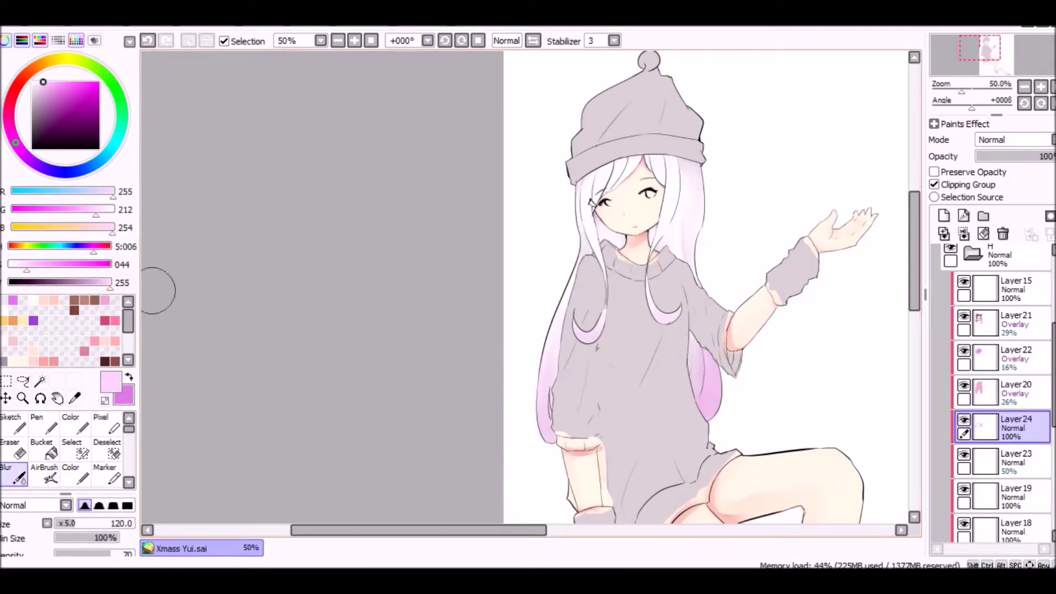
{"action": "key", "text": "v"}
{"action": "key", "text": "b"}
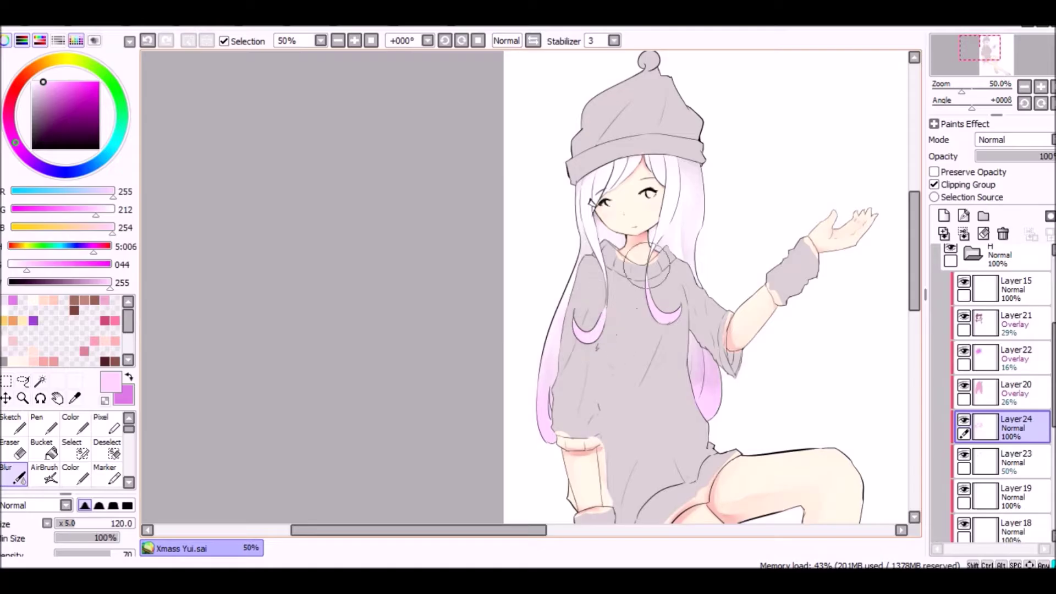
- Lower the opacity of the hair-tip colour layer to 55%
{"action": "scroll", "coordinate": [528, 275], "scroll_direction": "down", "scroll_amount": 2}
{"action": "scroll", "coordinate": [451, 231], "scroll_direction": "up", "scroll_amount": 3}
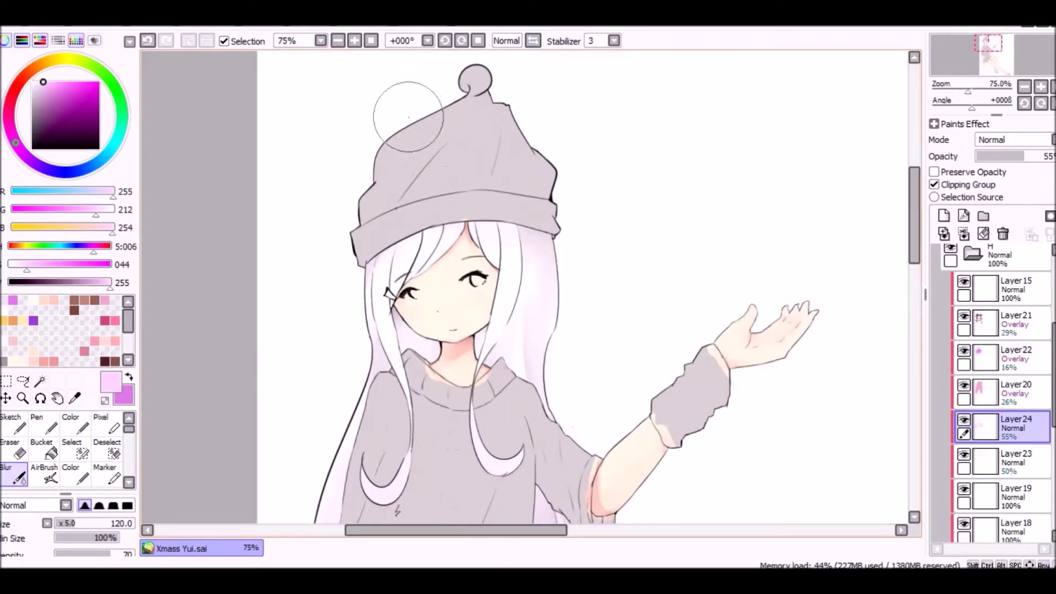
{"action": "key", "text": "v"}
{"action": "key", "text": "b"}
{"action": "scroll", "coordinate": [401, 327], "scroll_direction": "down", "scroll_amount": 3}
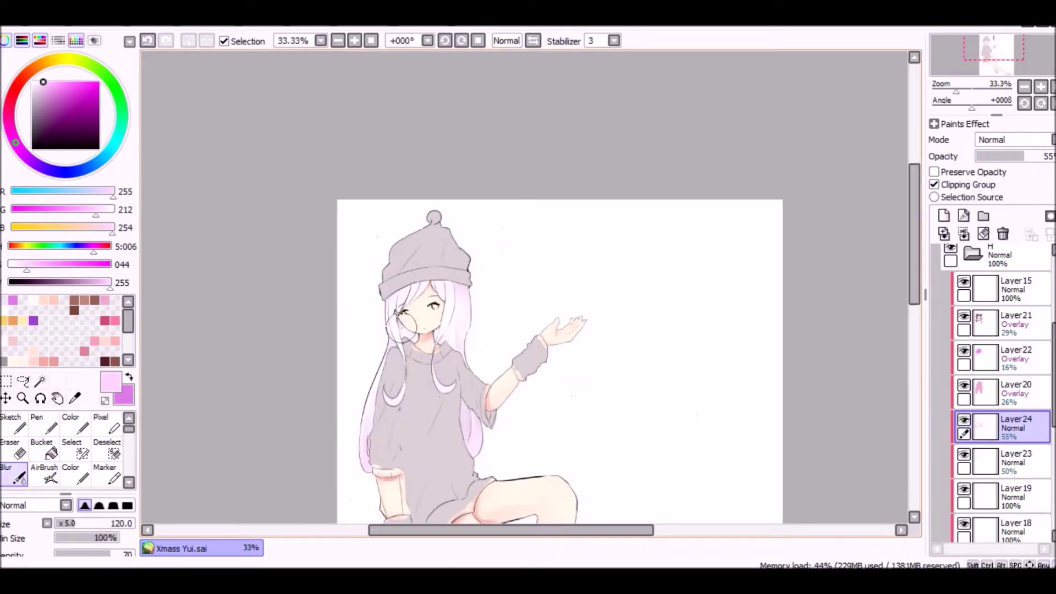
{"action": "scroll", "coordinate": [436, 180], "scroll_direction": "up", "scroll_amount": 3}
{"action": "mouse_move", "coordinate": [914, 236]}
{"action": "left_mouse_down"}
{"action": "mouse_move", "coordinate": [918, 250]}
{"action": "mouse_move", "coordinate": [914, 217]}
{"action": "left_mouse_up"}
- Collapse the H hair folder, name the hat's colour folder X and add new layers inside it
{"action": "left_click", "coordinate": [972, 254]}
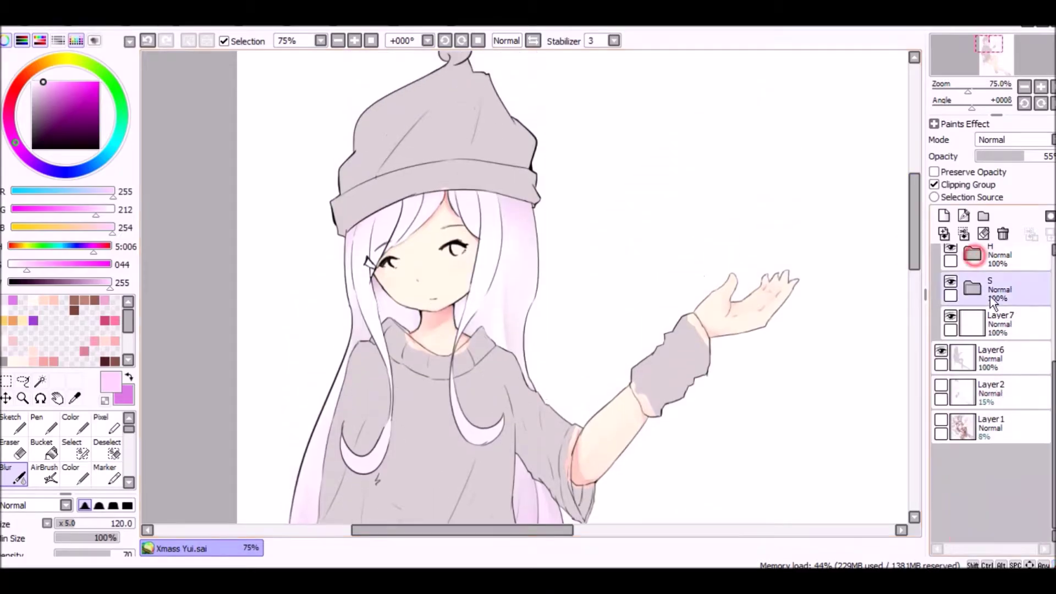
{"action": "scroll", "coordinate": [990, 296], "scroll_direction": "up", "scroll_amount": 1}
{"action": "left_click", "coordinate": [992, 317]}
{"action": "double_click", "coordinate": [993, 317]}
{"action": "type", "text": "H"}
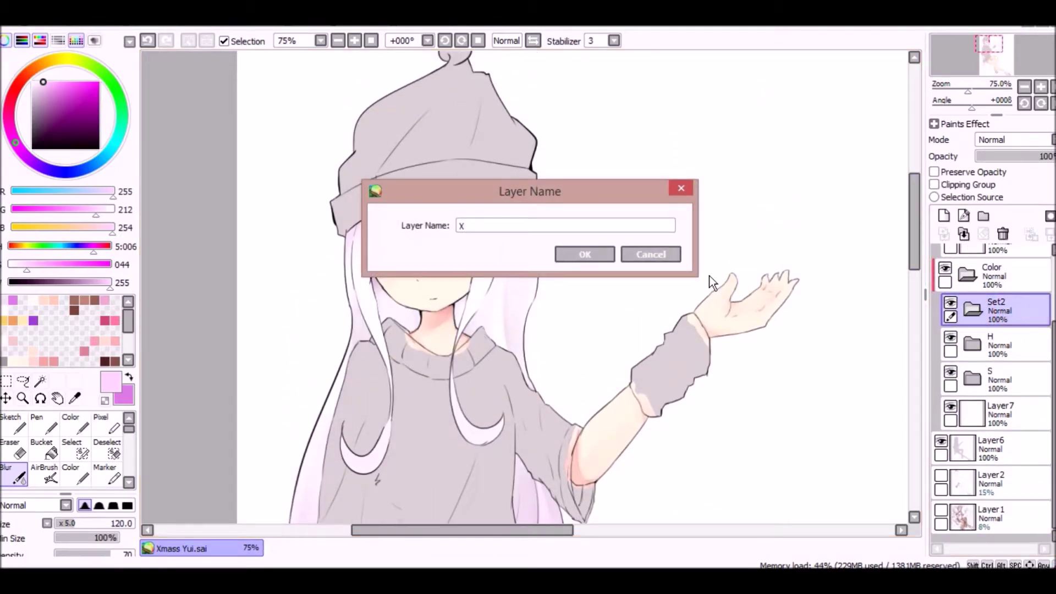
{"action": "key", "text": "Return"}
{"action": "key", "text": "c"}
{"action": "left_click", "coordinate": [944, 215]}
{"action": "scroll", "coordinate": [860, 216], "scroll_direction": "up", "scroll_amount": 2}
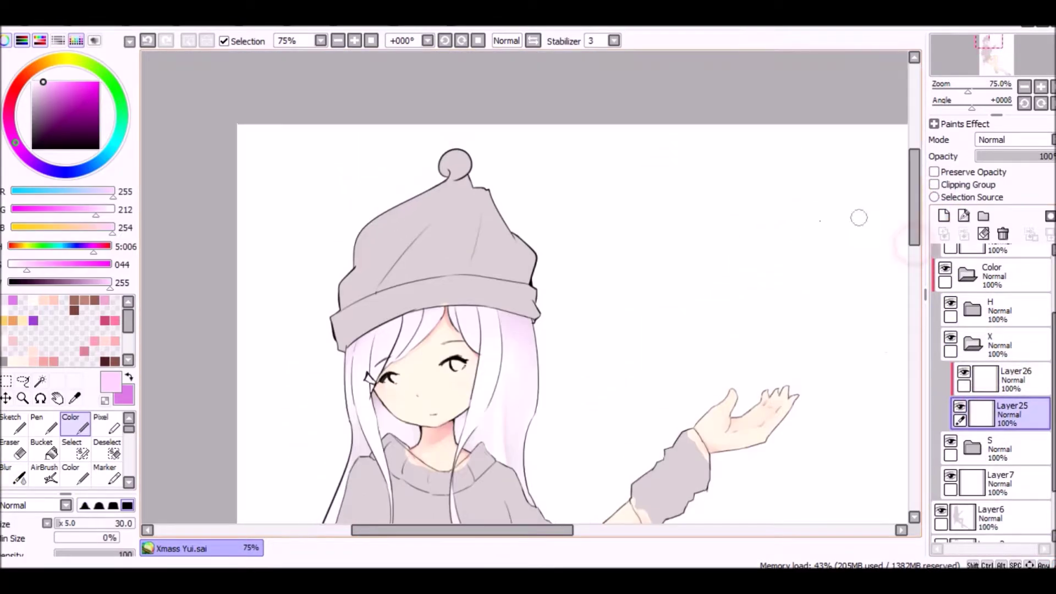
- Fill the body of the hat with flat pink (RGB 250, 120, 155) up to the line art
{"action": "left_click", "coordinate": [104, 321]}
{"action": "left_click_drag", "start_coordinate": [420, 209], "coordinate": [354, 259]}
{"action": "left_click_drag", "start_coordinate": [385, 242], "coordinate": [332, 303]}
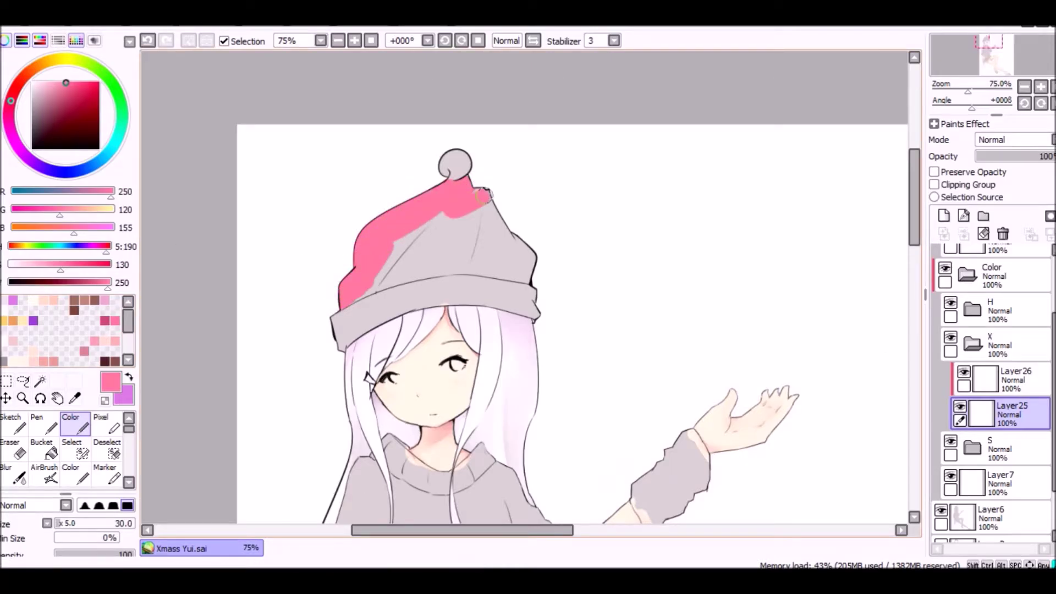
{"action": "scroll", "coordinate": [483, 195], "scroll_direction": "up", "scroll_amount": 3}
{"action": "mouse_move", "coordinate": [451, 250]}
{"action": "left_mouse_down"}
{"action": "mouse_move", "coordinate": [581, 223]}
{"action": "mouse_move", "coordinate": [753, 234]}
{"action": "left_mouse_up"}
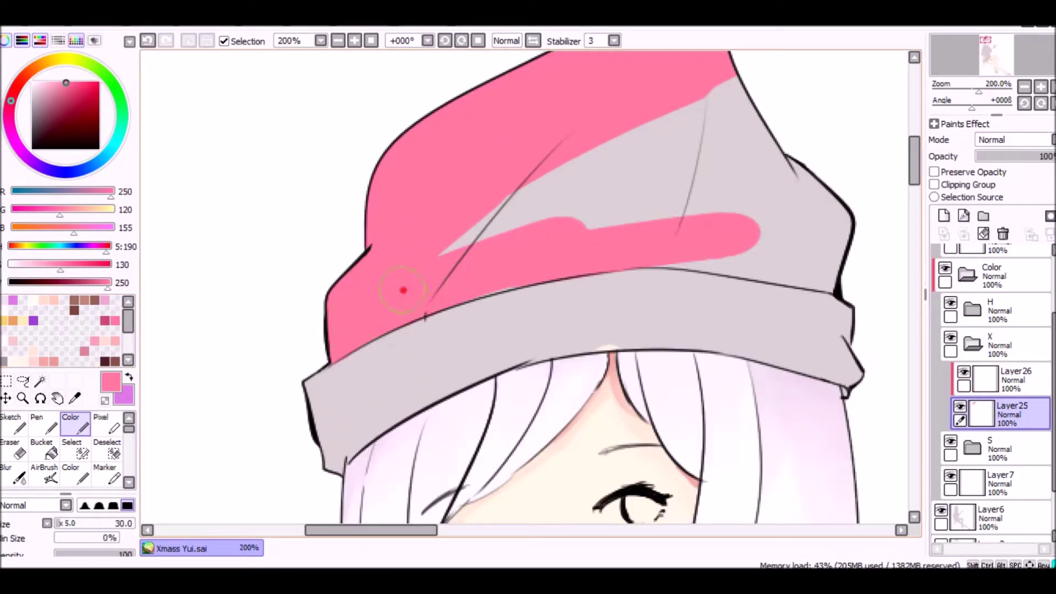
{"action": "mouse_move", "coordinate": [403, 290]}
{"action": "left_mouse_down"}
{"action": "mouse_move", "coordinate": [797, 242]}
{"action": "mouse_move", "coordinate": [709, 126]}
{"action": "mouse_move", "coordinate": [742, 149]}
{"action": "left_mouse_up"}
{"action": "key", "text": "e"}
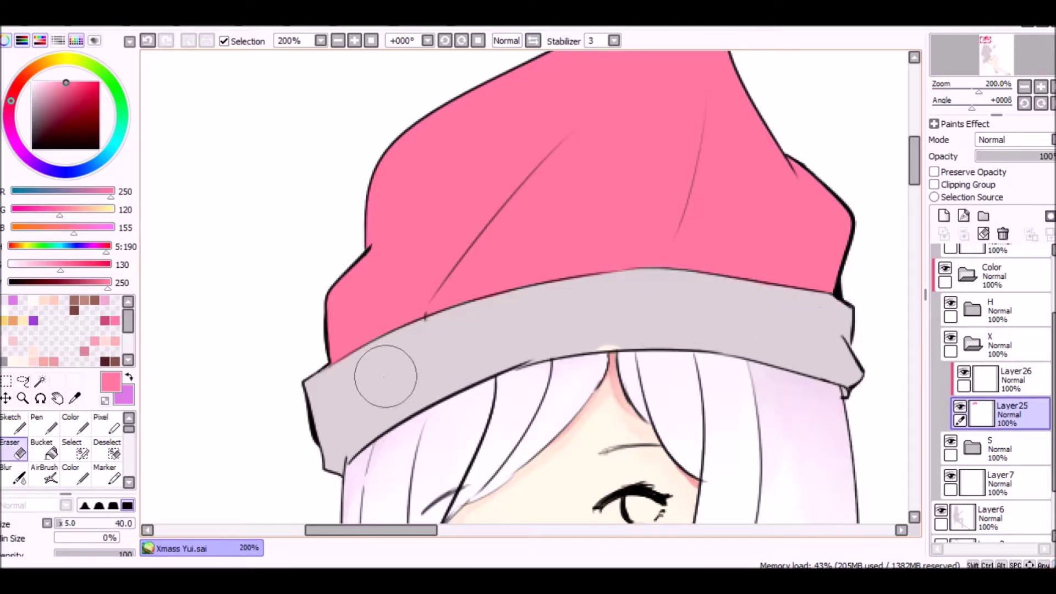
- Add a layer below the pink one and fill the hat's brim and pompom with white (RGB 255, 255, 255)
{"action": "key", "text": "c"}
{"action": "scroll", "coordinate": [396, 364], "scroll_direction": "down", "scroll_amount": 4}
{"action": "scroll", "coordinate": [434, 372], "scroll_direction": "up", "scroll_amount": 3}
{"action": "left_click_drag", "start_coordinate": [912, 244], "coordinate": [904, 196]}
{"action": "left_click", "coordinate": [972, 370]}
{"action": "mouse_move", "coordinate": [972, 369]}
{"action": "left_mouse_down"}
{"action": "mouse_move", "coordinate": [985, 418]}
{"action": "mouse_move", "coordinate": [994, 412]}
{"action": "left_mouse_up"}
{"action": "left_click", "coordinate": [944, 216]}
{"action": "left_click", "coordinate": [128, 377]}
{"action": "left_click", "coordinate": [32, 82]}
{"action": "mouse_move", "coordinate": [345, 342]}
{"action": "left_mouse_down"}
{"action": "mouse_move", "coordinate": [445, 294]}
{"action": "mouse_move", "coordinate": [630, 345]}
{"action": "left_mouse_up"}
{"action": "scroll", "coordinate": [576, 143], "scroll_direction": "down", "scroll_amount": 3}
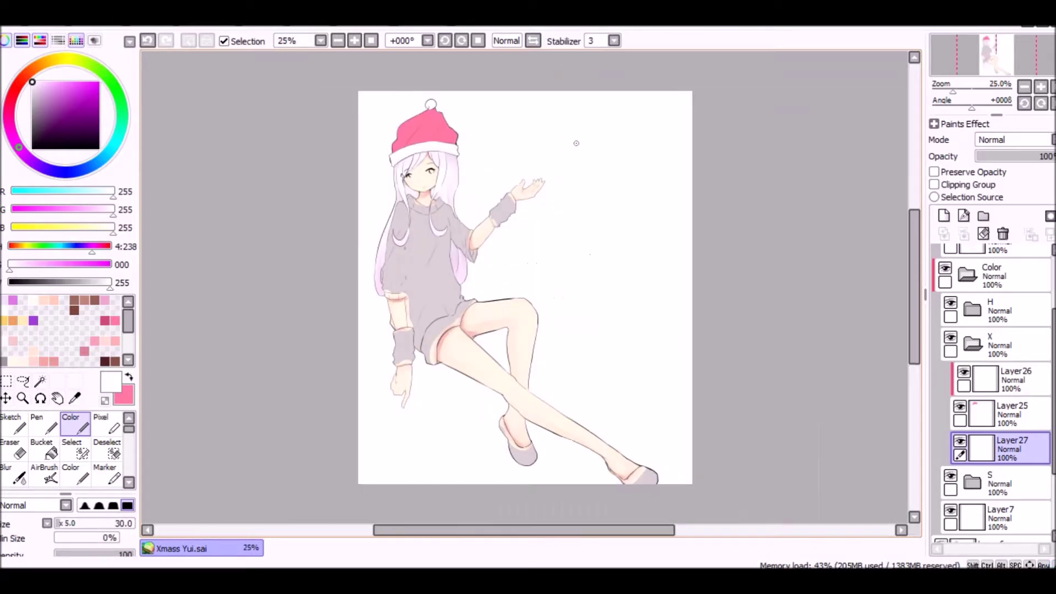
- On a new clipped layer above the pink base, paint darker pink shadows (RGB 220, 94, 138) over the hat's folds
{"action": "scroll", "coordinate": [410, 102], "scroll_direction": "up", "scroll_amount": 5}
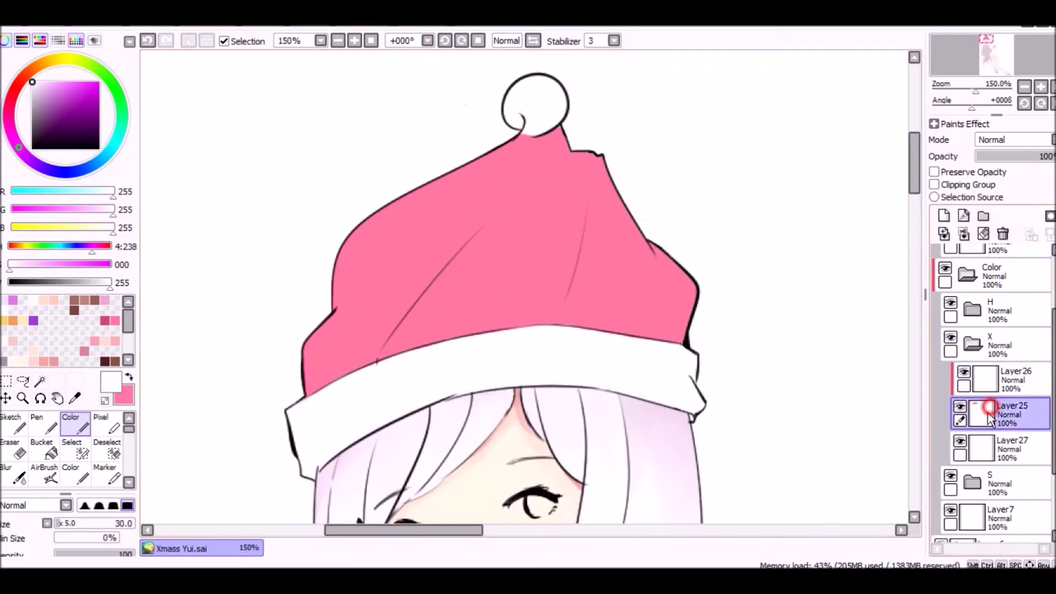
{"action": "key", "text": "x"}
{"action": "left_click_drag", "start_coordinate": [99, 288], "coordinate": [96, 288]}
{"action": "mouse_move", "coordinate": [309, 391]}
{"action": "left_mouse_down"}
{"action": "mouse_move", "coordinate": [413, 255]}
{"action": "mouse_move", "coordinate": [313, 369]}
{"action": "left_mouse_up"}
{"action": "mouse_move", "coordinate": [322, 284]}
{"action": "left_mouse_down"}
{"action": "mouse_move", "coordinate": [363, 286]}
{"action": "mouse_move", "coordinate": [484, 329]}
{"action": "mouse_move", "coordinate": [662, 301]}
{"action": "left_mouse_up"}
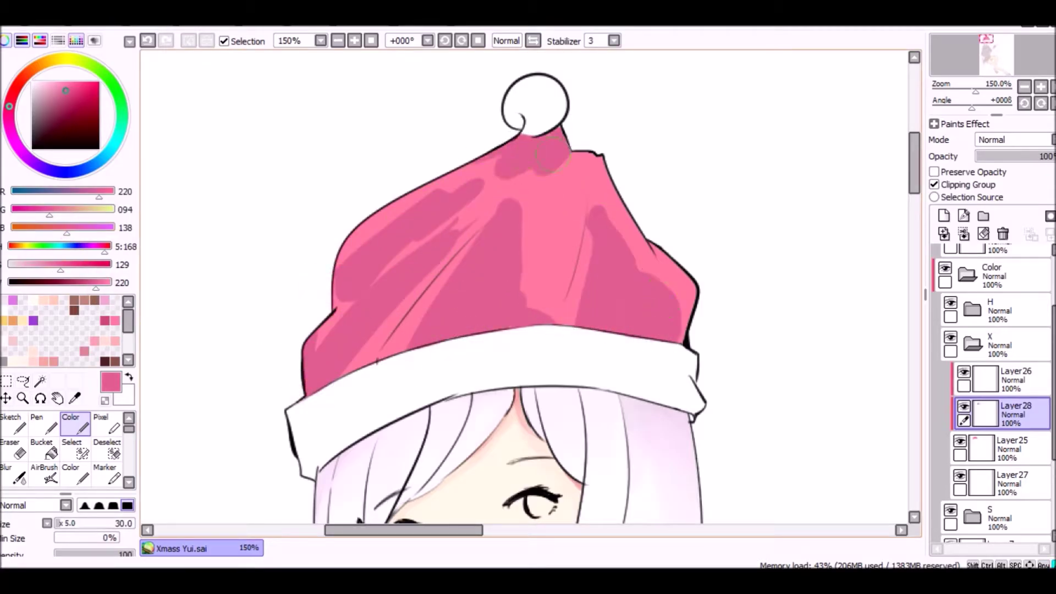
{"action": "left_click_drag", "start_coordinate": [552, 155], "coordinate": [495, 253]}
- Blend the first shadows on the hat's body into soft transitions with the Blur tool
{"action": "key", "text": "b"}
{"action": "mouse_move", "coordinate": [462, 206]}
{"action": "left_mouse_down"}
{"action": "mouse_move", "coordinate": [530, 165]}
{"action": "mouse_move", "coordinate": [382, 319]}
{"action": "left_mouse_up"}
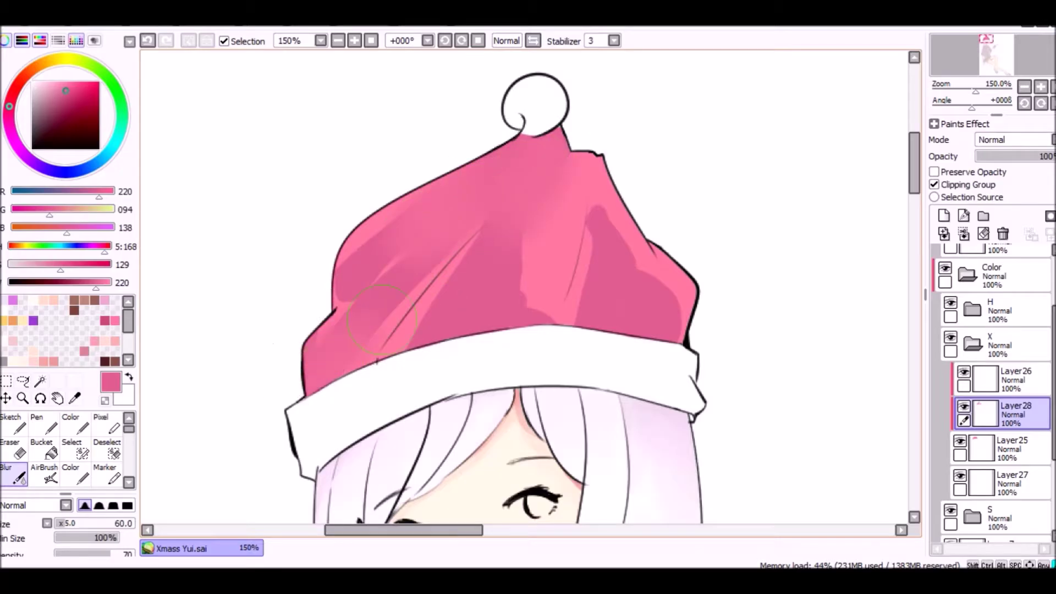
{"action": "mouse_move", "coordinate": [452, 330]}
{"action": "left_mouse_down"}
{"action": "mouse_move", "coordinate": [528, 258]}
{"action": "mouse_move", "coordinate": [618, 236]}
{"action": "left_mouse_up"}
{"action": "scroll", "coordinate": [665, 393], "scroll_direction": "down", "scroll_amount": 3}
{"action": "scroll", "coordinate": [517, 300], "scroll_direction": "up", "scroll_amount": 3}
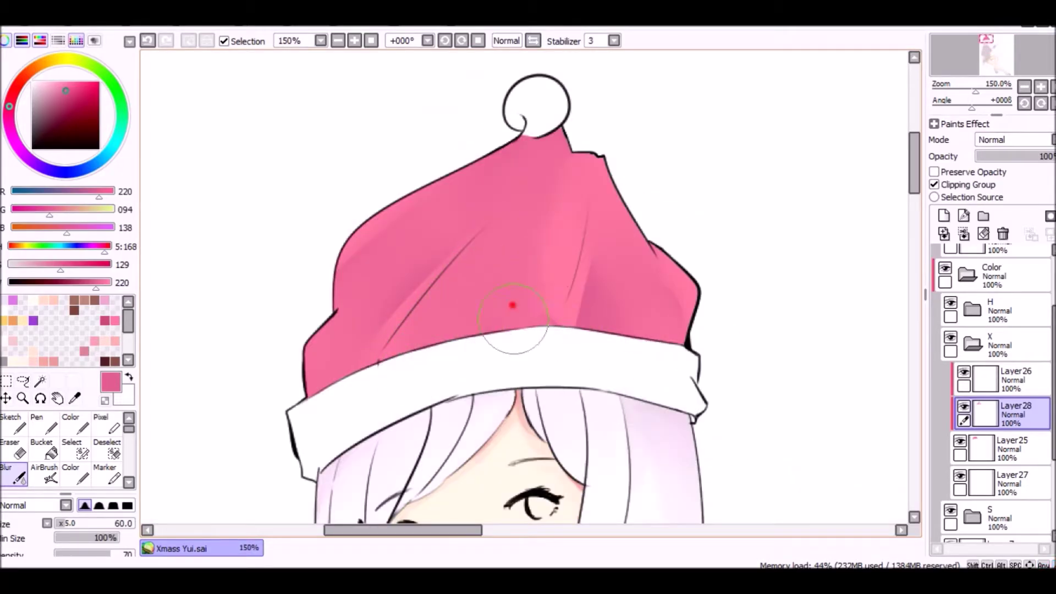
- Add another clipped layer and paint deeper pink shadows (RGB 200, 76, 119) just above the brim, erasing the excess
{"action": "key", "text": "c"}
{"action": "left_click", "coordinate": [89, 285]}
{"action": "key", "text": "ctrl+shift+n"}
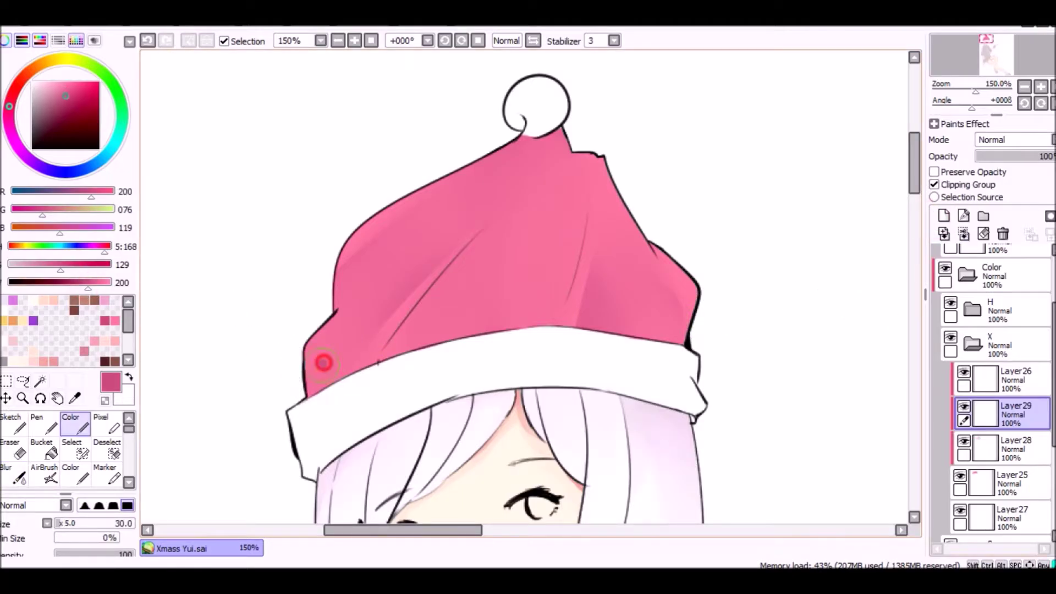
{"action": "mouse_move", "coordinate": [327, 340]}
{"action": "left_mouse_down"}
{"action": "mouse_move", "coordinate": [334, 367]}
{"action": "mouse_move", "coordinate": [446, 248]}
{"action": "mouse_move", "coordinate": [368, 379]}
{"action": "left_mouse_up"}
{"action": "key", "text": "e"}
{"action": "mouse_move", "coordinate": [401, 319]}
{"action": "left_mouse_down"}
{"action": "mouse_move", "coordinate": [324, 309]}
{"action": "mouse_move", "coordinate": [358, 374]}
{"action": "left_mouse_up"}
{"action": "key", "text": "c"}
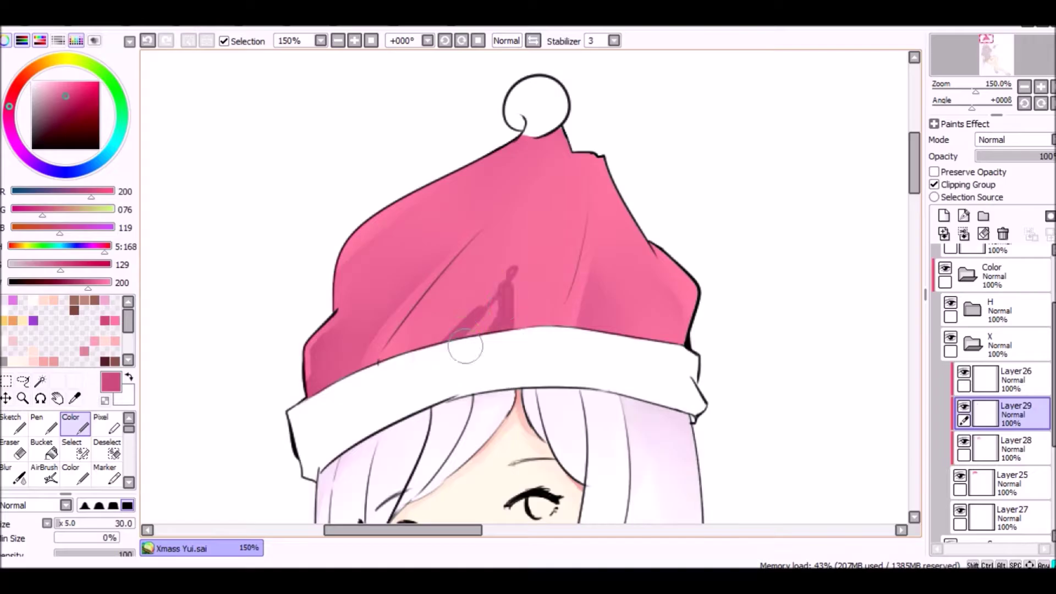
- Soften the deep shadows above the brim and add more blended ones along the hat's right-hand folds and edge
{"action": "key", "text": "b"}
{"action": "left_click_drag", "start_coordinate": [505, 308], "coordinate": [509, 262]}
{"action": "key", "text": "c"}
{"action": "left_click_drag", "start_coordinate": [596, 250], "coordinate": [590, 324]}
{"action": "key", "text": "b"}
{"action": "left_click_drag", "start_coordinate": [597, 275], "coordinate": [624, 353]}
{"action": "key", "text": "c"}
{"action": "left_click_drag", "start_coordinate": [681, 284], "coordinate": [671, 327]}
{"action": "key", "text": "b"}
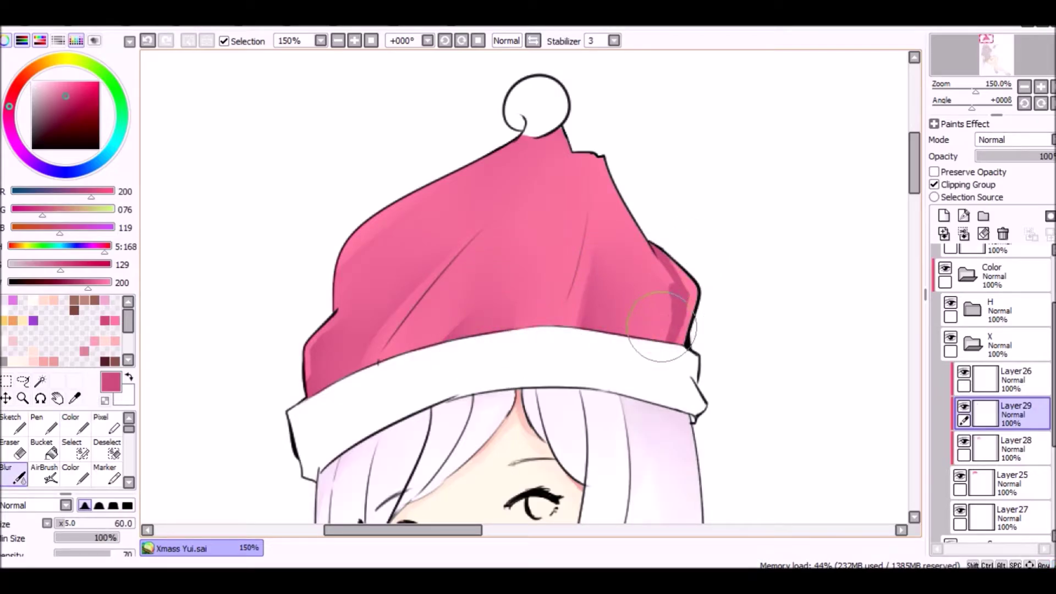
{"action": "scroll", "coordinate": [754, 255], "scroll_direction": "down", "scroll_amount": 4}
{"action": "scroll", "coordinate": [754, 254], "scroll_direction": "up", "scroll_amount": 4}
- Add a layer and paint light pink highlights (RGB 250, 120, 155) along the hat's left outline and central fold
{"action": "left_click", "coordinate": [944, 216]}
{"action": "key", "text": "c"}
{"action": "left_click", "coordinate": [308, 378], "text": "alt"}
{"action": "left_click_drag", "start_coordinate": [315, 334], "coordinate": [355, 297]}
{"action": "left_click_drag", "start_coordinate": [327, 263], "coordinate": [419, 189]}
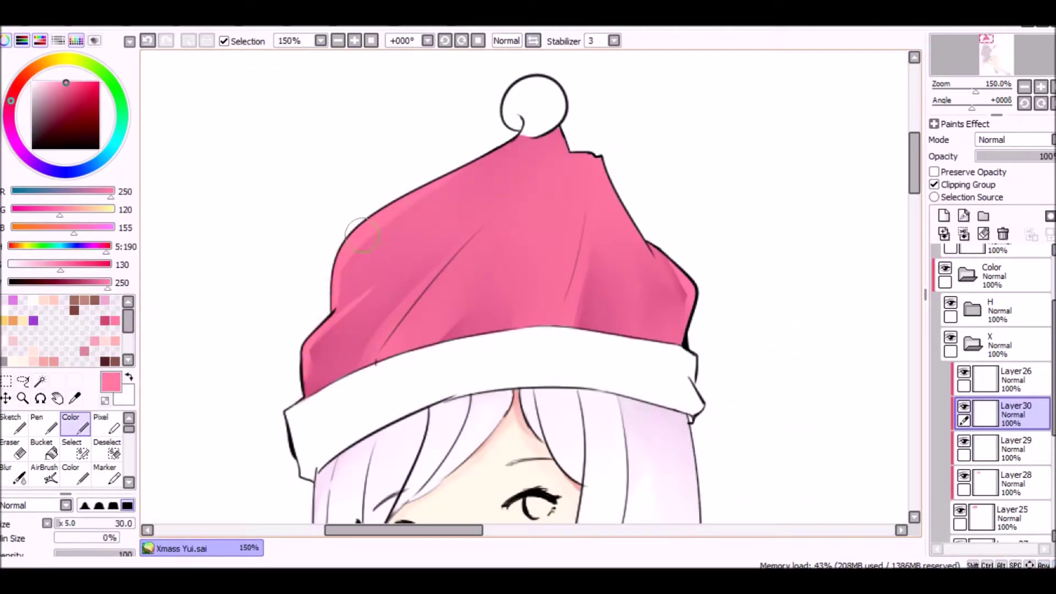
{"action": "left_click_drag", "start_coordinate": [487, 217], "coordinate": [484, 220]}
- Paint more light pink highlights on the lower folds and right edge of the hat, blending each one softly
{"action": "key", "text": "b"}
{"action": "key", "text": "c"}
{"action": "key", "text": "b"}
{"action": "key", "text": "c"}
{"action": "mouse_move", "coordinate": [423, 340]}
{"action": "left_mouse_down"}
{"action": "mouse_move", "coordinate": [478, 289]}
{"action": "mouse_move", "coordinate": [469, 293]}
{"action": "left_mouse_up"}
{"action": "key", "text": "b"}
{"action": "key", "text": "c"}
{"action": "mouse_move", "coordinate": [517, 327]}
{"action": "left_mouse_down"}
{"action": "mouse_move", "coordinate": [536, 287]}
{"action": "mouse_move", "coordinate": [553, 307]}
{"action": "left_mouse_up"}
{"action": "key", "text": "b"}
{"action": "key", "text": "c"}
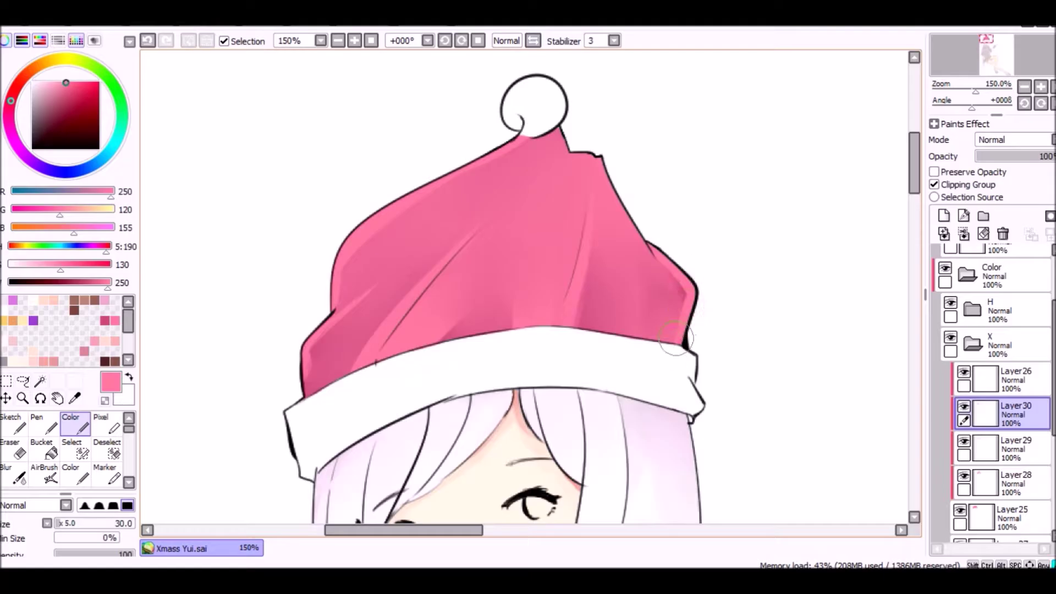
{"action": "key", "text": "b"}
{"action": "left_click_drag", "start_coordinate": [672, 350], "coordinate": [637, 346]}
{"action": "key", "text": "c"}
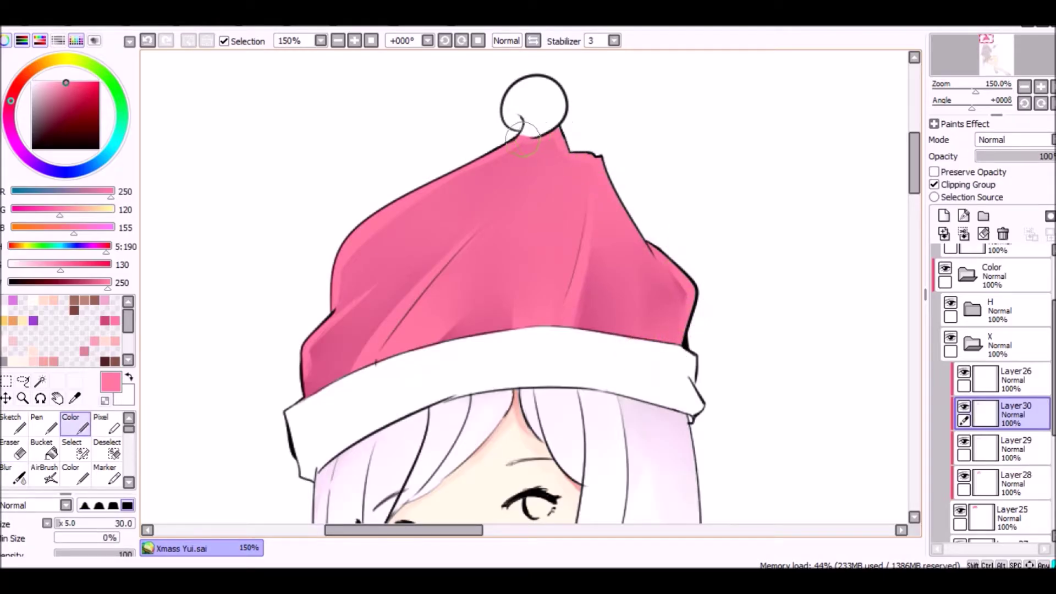
{"action": "key", "text": "b"}
{"action": "scroll", "coordinate": [522, 140], "scroll_direction": "down", "scroll_amount": 3}
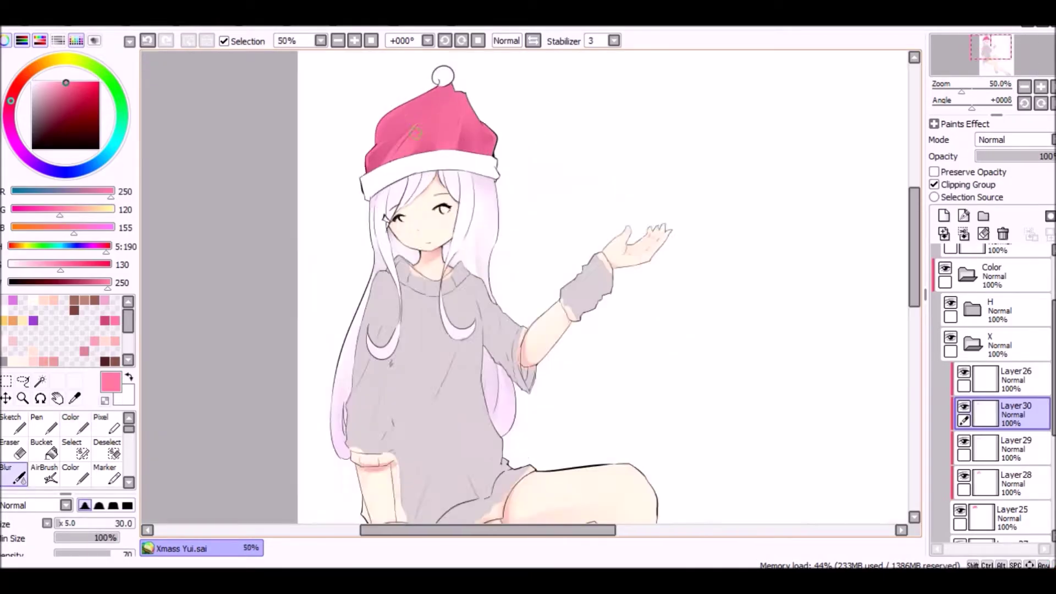
- Erase the fold lines inside the hat from the line art on Layer3
{"action": "scroll", "coordinate": [414, 132], "scroll_direction": "up", "scroll_amount": 3}
{"action": "scroll", "coordinate": [975, 265], "scroll_direction": "up", "scroll_amount": 3}
{"action": "left_click", "coordinate": [1000, 330]}
{"action": "key", "text": "e"}
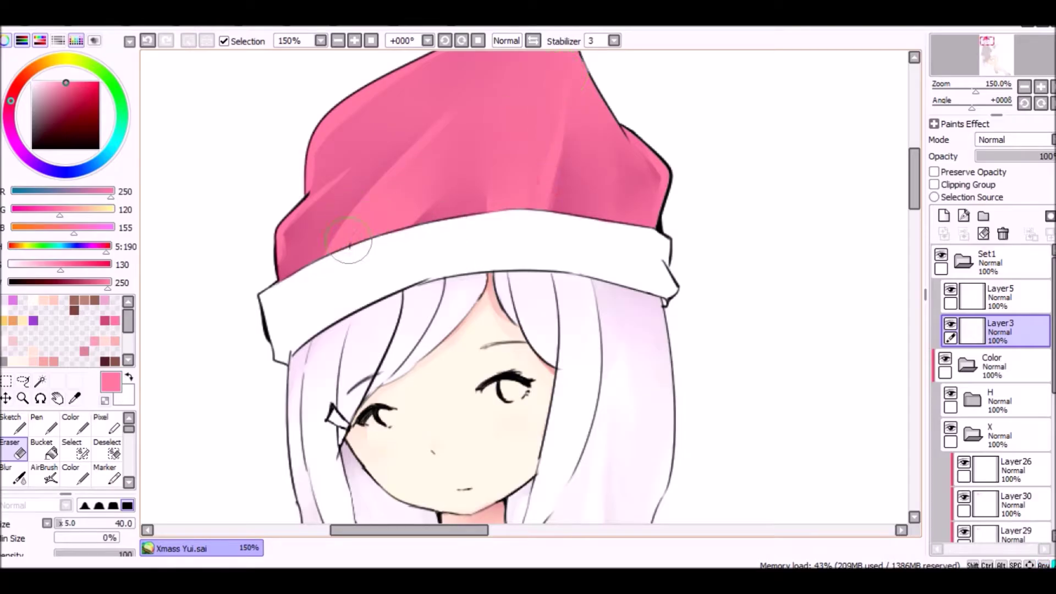
{"action": "scroll", "coordinate": [410, 226], "scroll_direction": "down", "scroll_amount": 4}
{"action": "scroll", "coordinate": [550, 220], "scroll_direction": "up", "scroll_amount": 2}
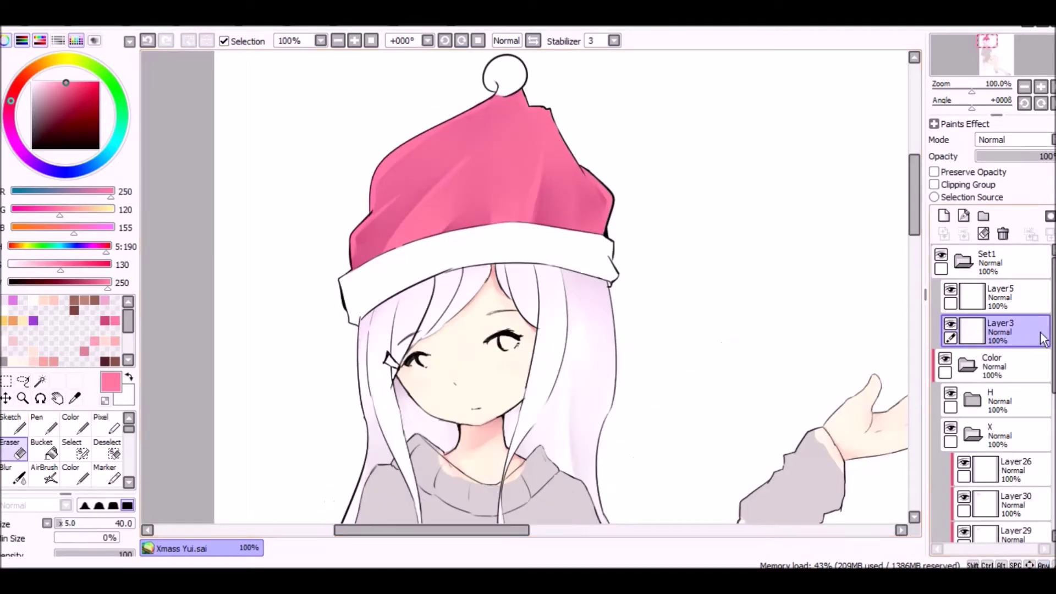
{"action": "scroll", "coordinate": [1043, 333], "scroll_direction": "down", "scroll_amount": 3}
- Airbrush purple (RGB 216, 120, 224) over the hat on a new clipped layer set to Overlay at 17% opacity, and blend it
{"action": "left_click", "coordinate": [943, 215]}
{"action": "left_click", "coordinate": [933, 185]}
{"action": "left_click", "coordinate": [44, 473]}
{"action": "left_click", "coordinate": [13, 300]}
{"action": "left_click_drag", "start_coordinate": [363, 242], "coordinate": [323, 203]}
{"action": "left_click", "coordinate": [1011, 140]}
{"action": "left_click", "coordinate": [992, 181]}
{"action": "left_click_drag", "start_coordinate": [1048, 156], "coordinate": [989, 156]}
{"action": "key", "text": "b"}
{"action": "scroll", "coordinate": [528, 275], "scroll_direction": "down", "scroll_amount": 3}
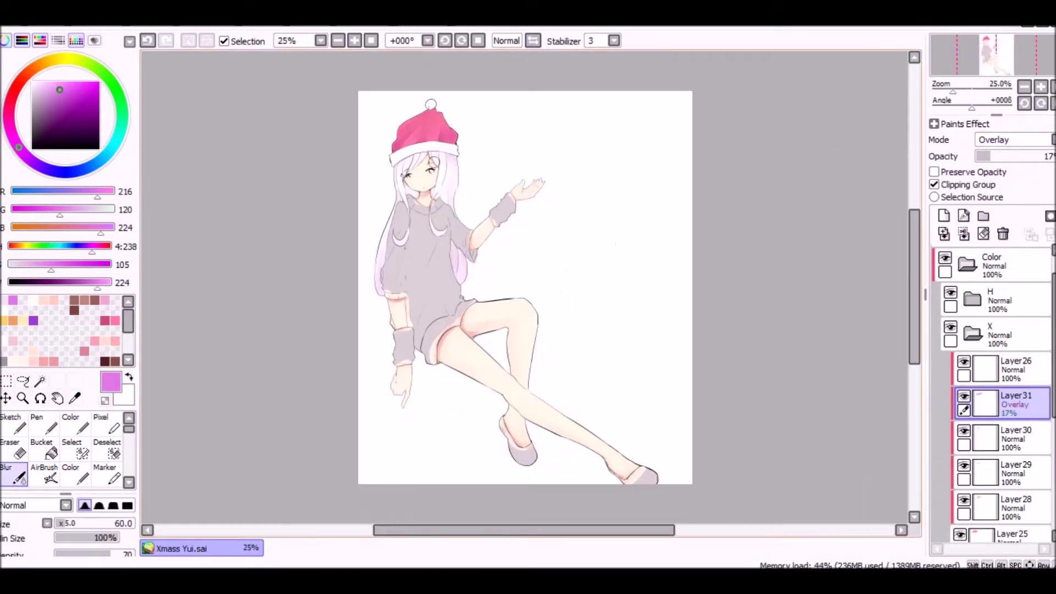
{"action": "scroll", "coordinate": [528, 275], "scroll_direction": "up", "scroll_amount": 3}
{"action": "scroll", "coordinate": [996, 384], "scroll_direction": "down", "scroll_amount": 3}
- Add a clipped layer above the white base and paint pale grey-pink shading (RGB 239, 233, 238) across the brim
{"action": "left_click", "coordinate": [1012, 458]}
{"action": "left_click", "coordinate": [943, 216]}
{"action": "key", "text": "c"}
{"action": "scroll", "coordinate": [344, 118], "scroll_direction": "up", "scroll_amount": 2}
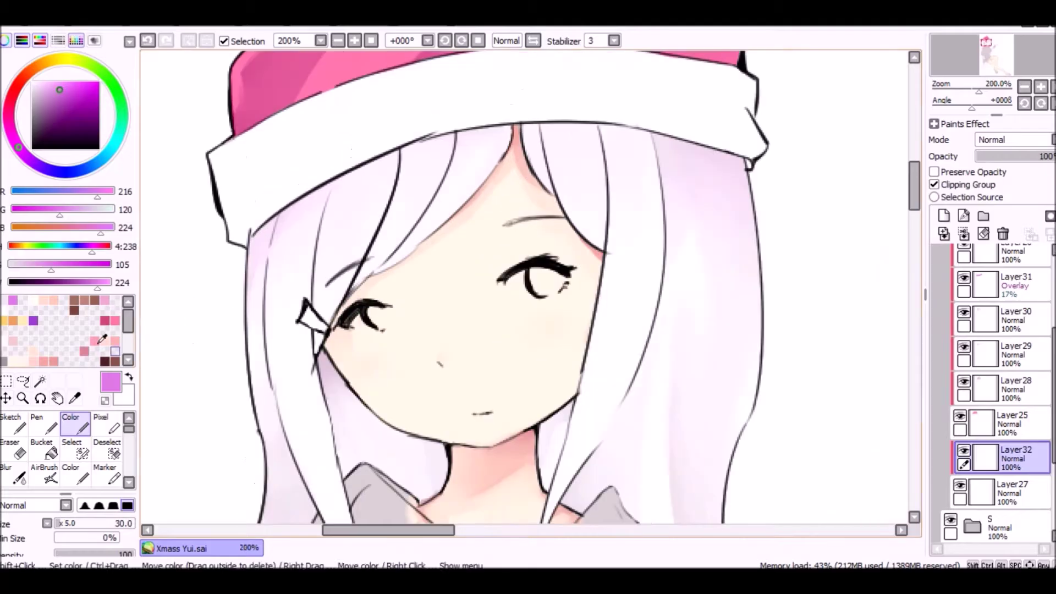
{"action": "left_click", "coordinate": [235, 471], "text": "alt"}
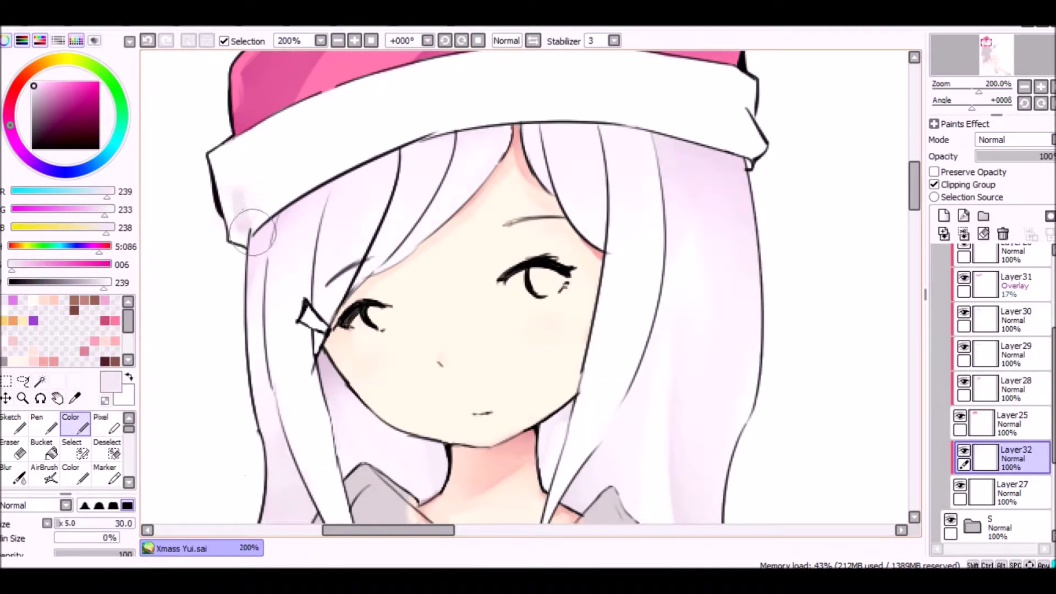
{"action": "mouse_move", "coordinate": [237, 212]}
{"action": "left_mouse_down"}
{"action": "mouse_move", "coordinate": [259, 176]}
{"action": "mouse_move", "coordinate": [495, 102]}
{"action": "left_mouse_up"}
{"action": "left_click_drag", "start_coordinate": [914, 187], "coordinate": [914, 171]}
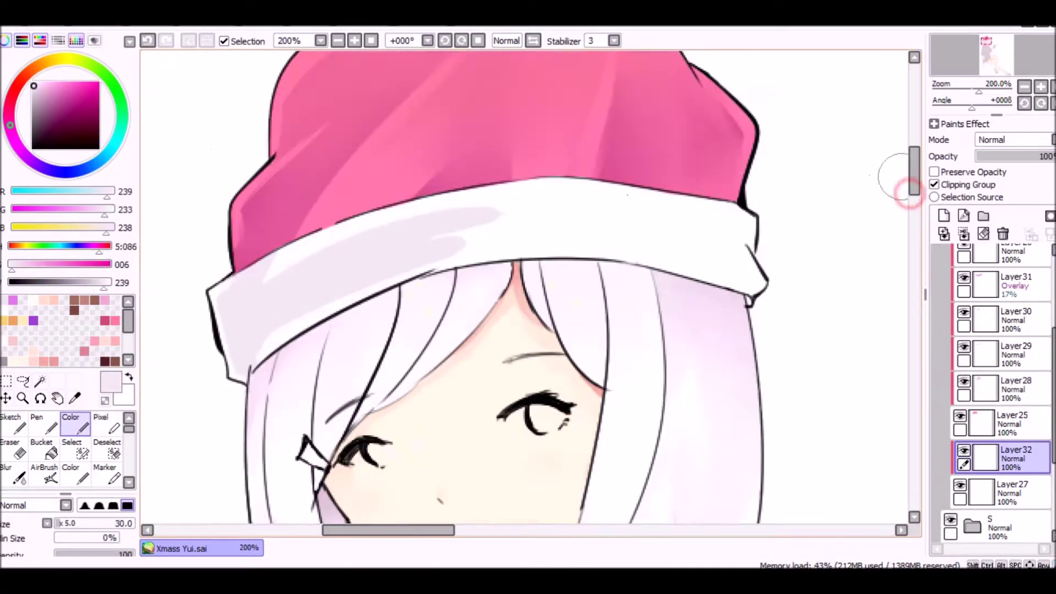
{"action": "mouse_move", "coordinate": [445, 232]}
{"action": "left_mouse_down"}
{"action": "mouse_move", "coordinate": [691, 217]}
{"action": "mouse_move", "coordinate": [707, 247]}
{"action": "left_mouse_up"}
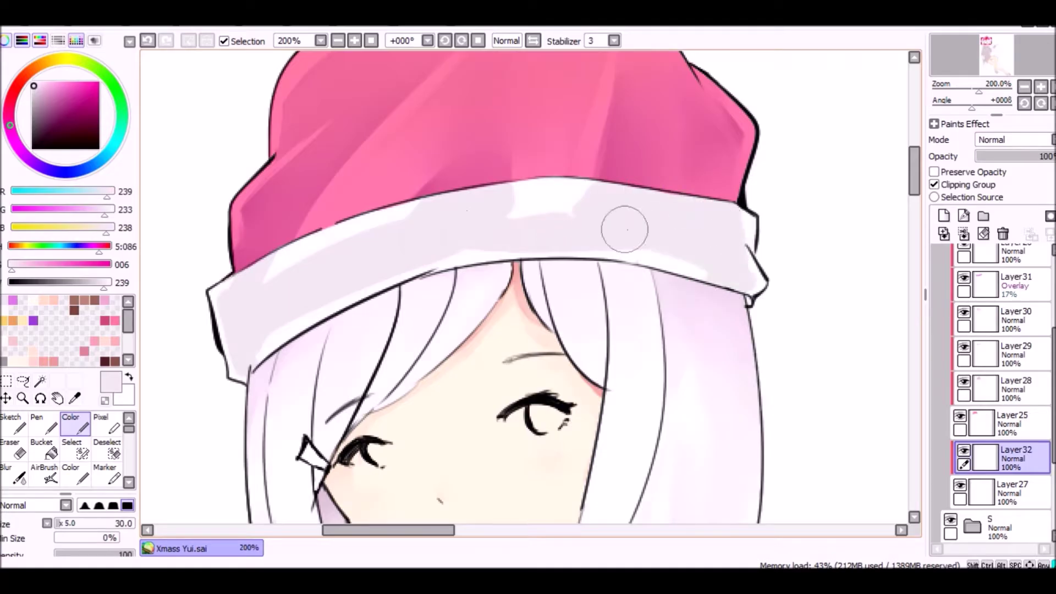
- Blend the shading on the brim and lower its layer's opacity to 52%
{"action": "key", "text": "b"}
{"action": "left_click_drag", "start_coordinate": [378, 273], "coordinate": [633, 203]}
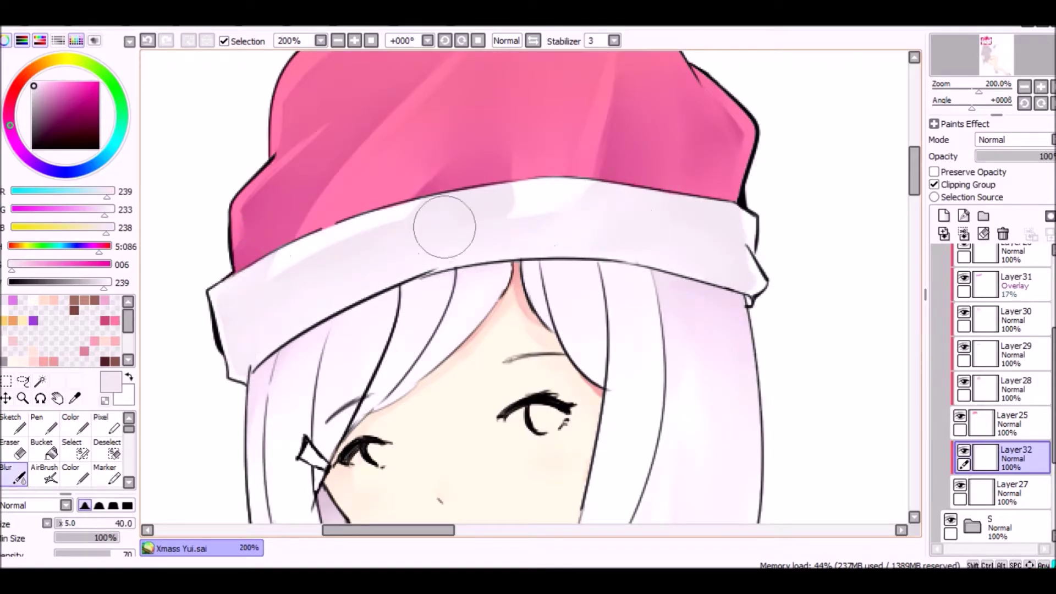
{"action": "scroll", "coordinate": [713, 286], "scroll_direction": "down", "scroll_amount": 3}
{"action": "scroll", "coordinate": [528, 275], "scroll_direction": "up", "scroll_amount": 1}
{"action": "left_click_drag", "start_coordinate": [1050, 156], "coordinate": [1016, 156]}
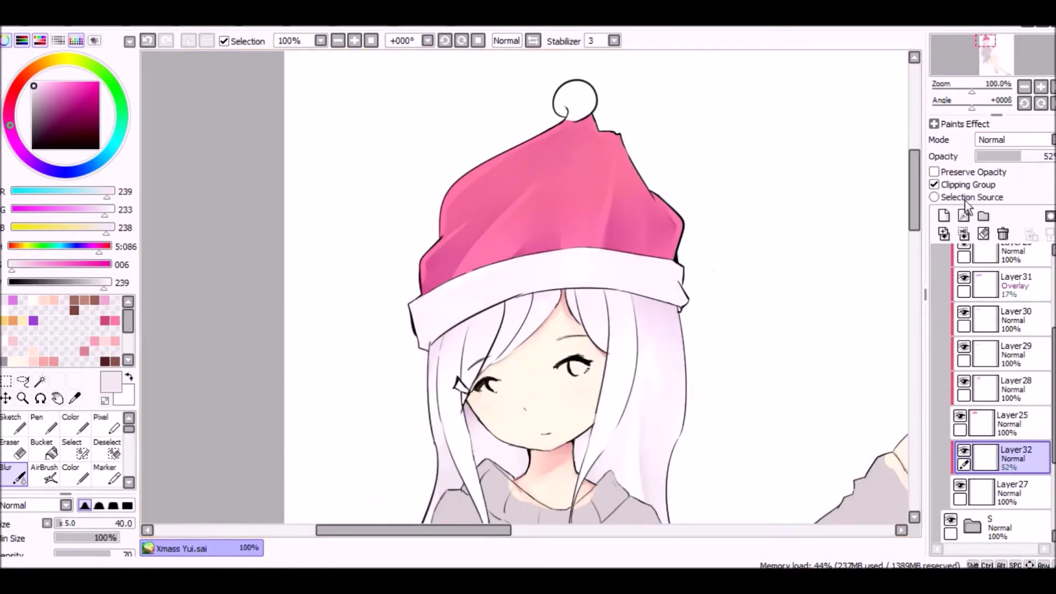
- Add another clipped layer and paint a second grey-pink shadow (RGB 239, 233, 238) along the brim, blending it softly
{"action": "left_click", "coordinate": [943, 216]}
{"action": "left_click", "coordinate": [82, 426]}
{"action": "mouse_move", "coordinate": [429, 324]}
{"action": "left_mouse_down"}
{"action": "mouse_move", "coordinate": [660, 286]}
{"action": "mouse_move", "coordinate": [539, 301]}
{"action": "left_mouse_up"}
{"action": "key", "text": "b"}
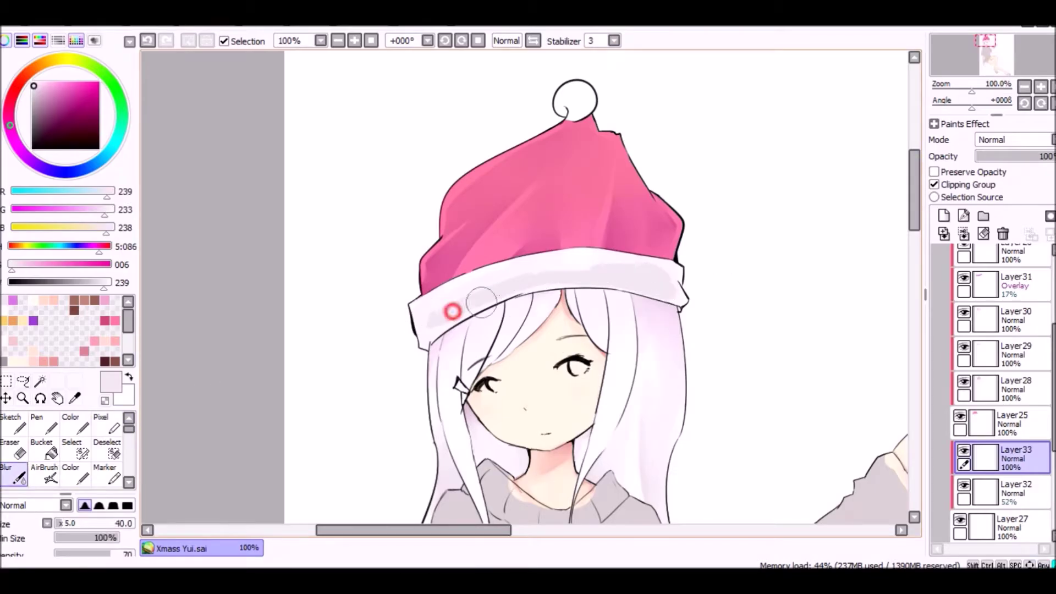
{"action": "scroll", "coordinate": [561, 247], "scroll_direction": "up", "scroll_amount": 1}
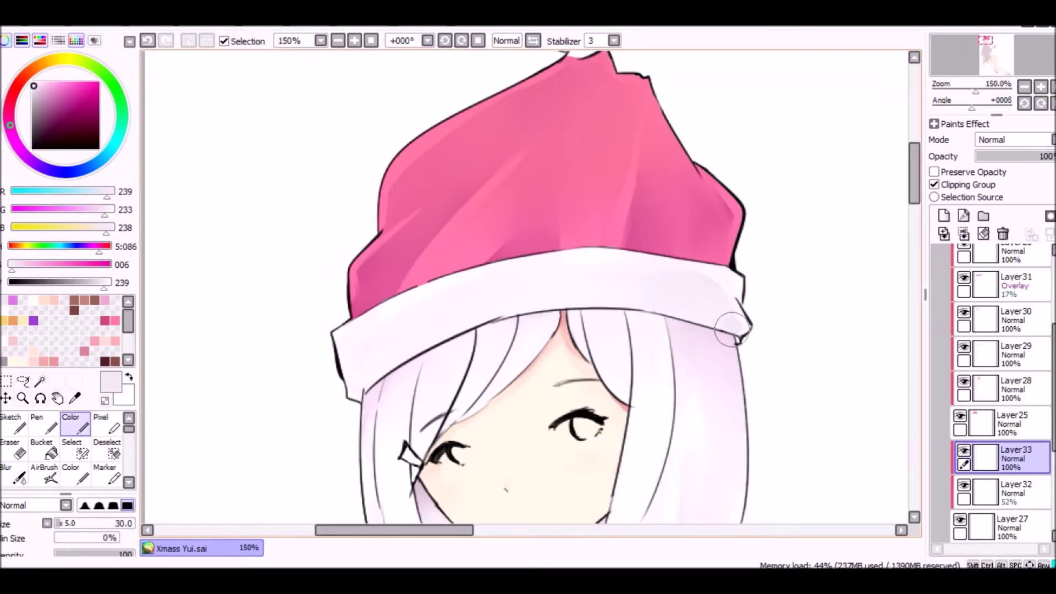
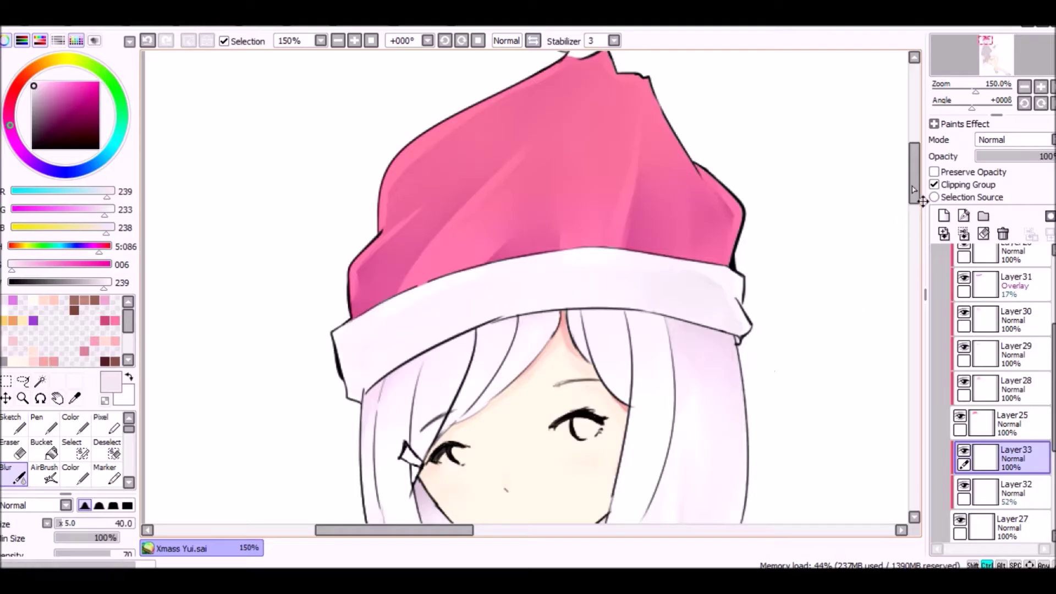
{"action": "left_click_drag", "start_coordinate": [914, 182], "coordinate": [912, 252]}
- Shade the white pompom with the same grey-pink on Layer32 and blend it
{"action": "scroll", "coordinate": [528, 286], "scroll_direction": "down", "scroll_amount": 2}
{"action": "scroll", "coordinate": [528, 231], "scroll_direction": "up", "scroll_amount": 3}
{"action": "left_click_drag", "start_coordinate": [915, 177], "coordinate": [915, 156]}
{"action": "left_click", "coordinate": [1017, 491]}
{"action": "left_click", "coordinate": [70, 427]}
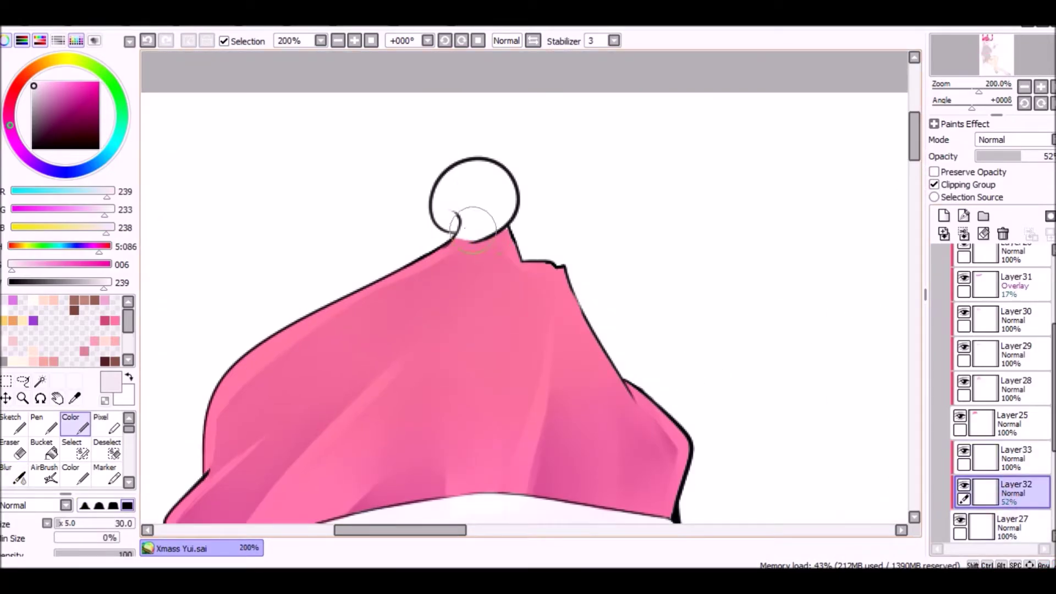
{"action": "key", "text": "h"}
{"action": "key", "text": "h"}
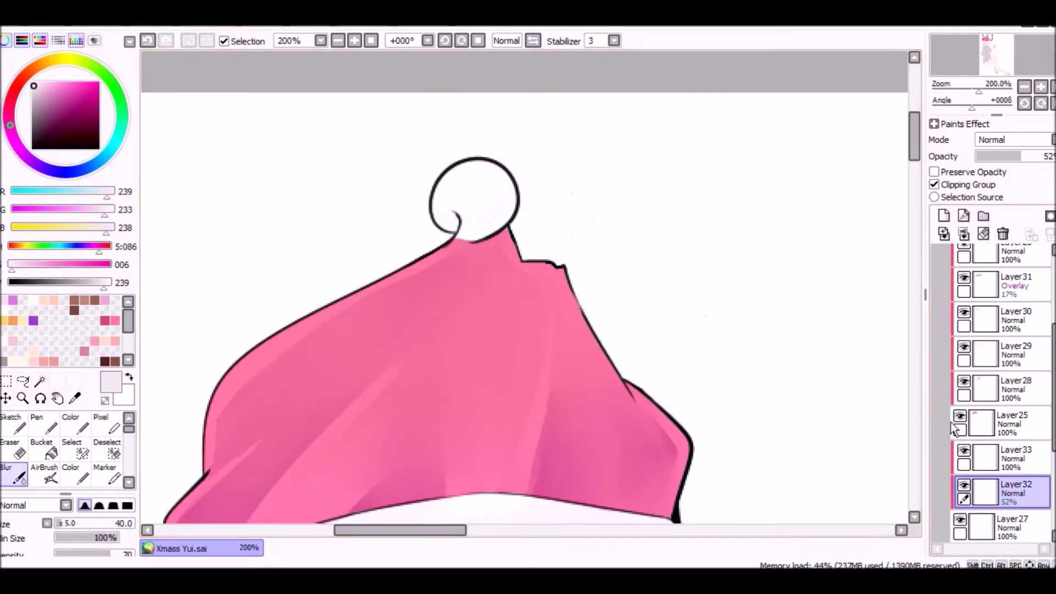
- Paint and blend a stronger pale pink shadow (RGB 239, 204, 228) on the pompom and hat brim on Layer33
{"action": "left_click", "coordinate": [1016, 456]}
{"action": "left_click", "coordinate": [23, 265]}
{"action": "mouse_move", "coordinate": [473, 180]}
{"action": "left_mouse_down"}
{"action": "mouse_move", "coordinate": [448, 187]}
{"action": "mouse_move", "coordinate": [478, 187]}
{"action": "left_mouse_up"}
{"action": "key", "text": "b"}
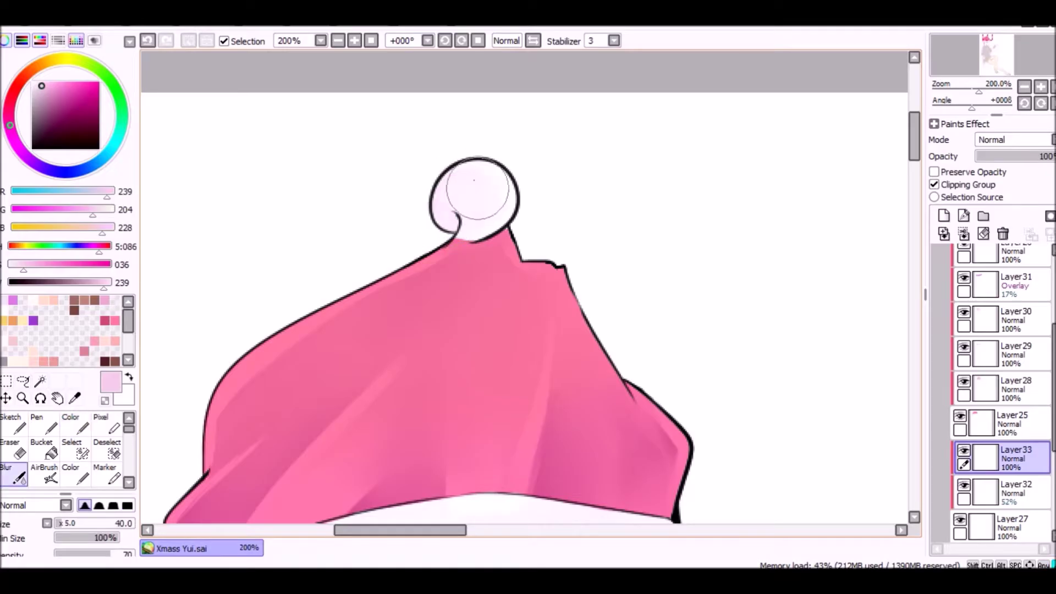
{"action": "scroll", "coordinate": [566, 297], "scroll_direction": "down", "scroll_amount": 2}
{"action": "mouse_move", "coordinate": [385, 466]}
{"action": "left_mouse_down"}
{"action": "mouse_move", "coordinate": [373, 474]}
{"action": "mouse_move", "coordinate": [425, 459]}
{"action": "left_mouse_up"}
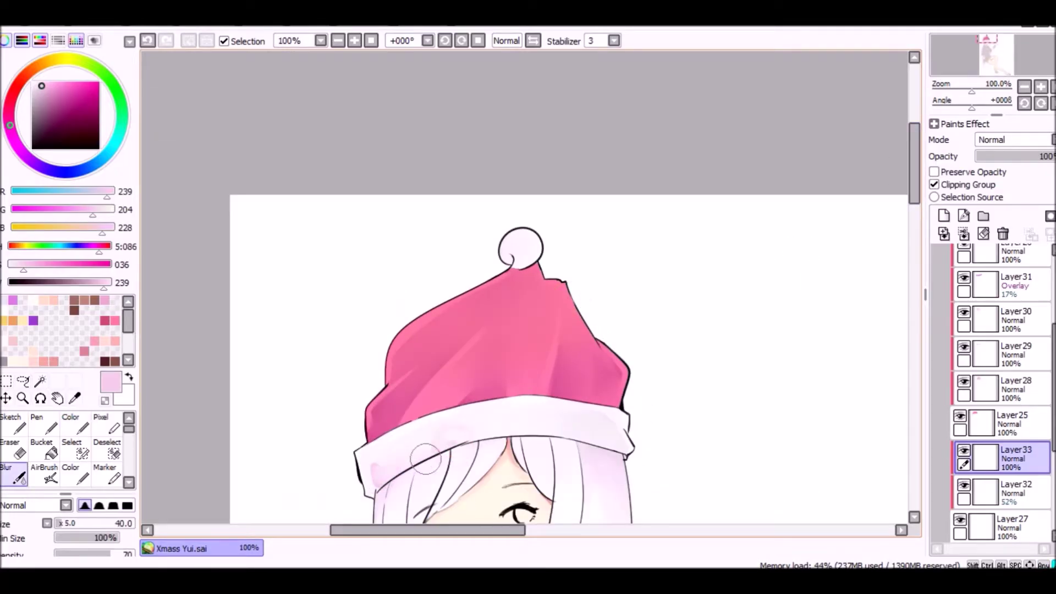
- Create a new layer set with an empty layer inside and choose pink (RGB 250, 120, 155) for the dress
{"action": "left_click_drag", "start_coordinate": [914, 195], "coordinate": [929, 336]}
{"action": "scroll", "coordinate": [1026, 326], "scroll_direction": "up", "scroll_amount": 5}
{"action": "left_click", "coordinate": [983, 215]}
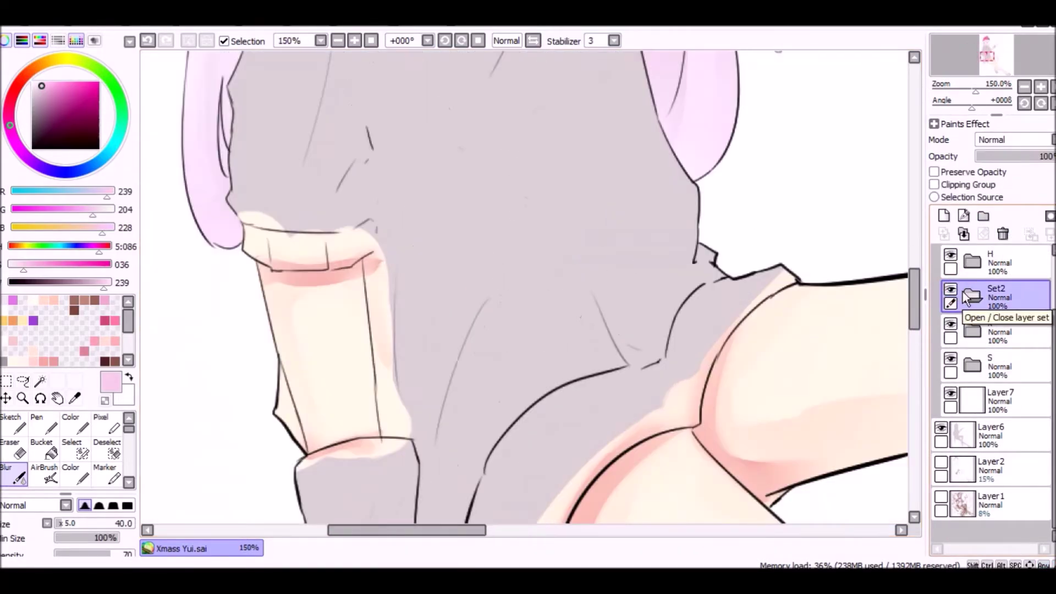
{"action": "left_click", "coordinate": [943, 215]}
{"action": "key", "text": "b"}
{"action": "left_click", "coordinate": [114, 321]}
- Paint flat pink on the dress above the lowered arm's sleeve cuff and along that forearm, erasing the overspill
{"action": "left_click", "coordinate": [248, 197]}
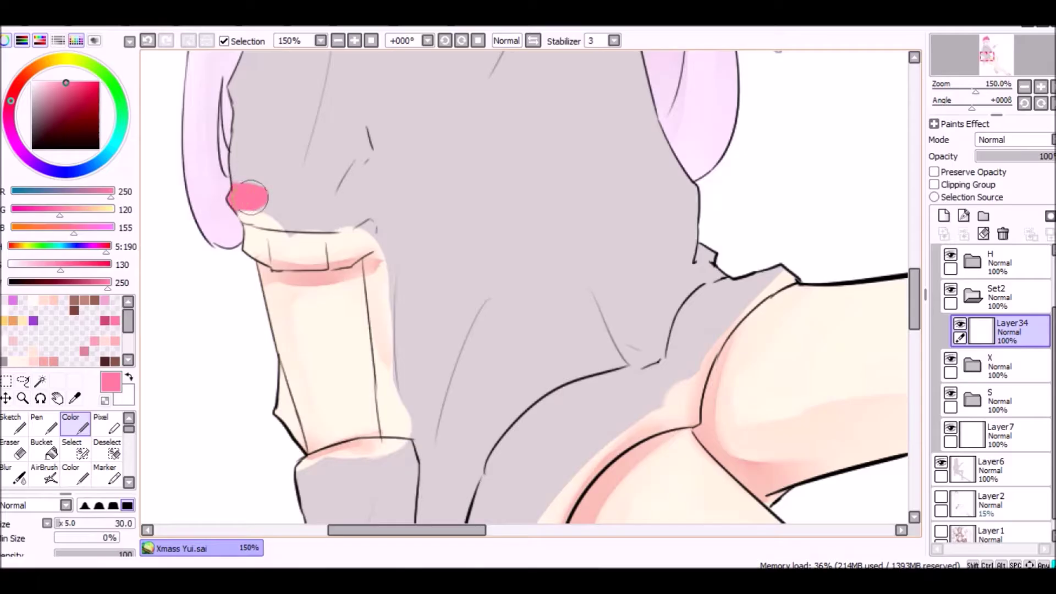
{"action": "scroll", "coordinate": [254, 215], "scroll_direction": "up", "scroll_amount": 2}
{"action": "key", "text": "e"}
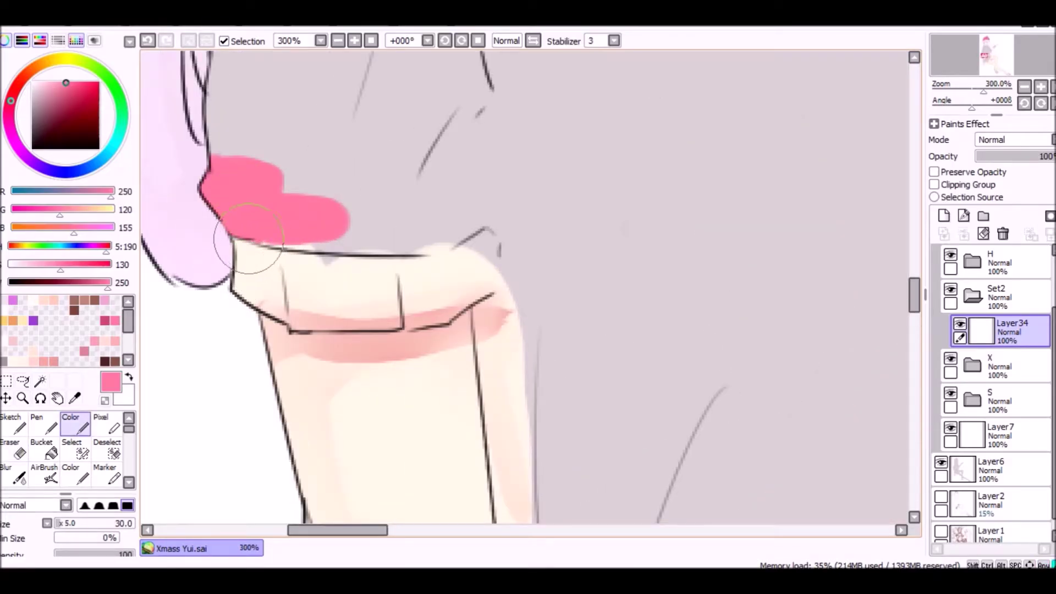
{"action": "mouse_move", "coordinate": [422, 252]}
{"action": "left_mouse_down"}
{"action": "mouse_move", "coordinate": [457, 236]}
{"action": "mouse_move", "coordinate": [358, 245]}
{"action": "mouse_move", "coordinate": [342, 226]}
{"action": "mouse_move", "coordinate": [372, 253]}
{"action": "mouse_move", "coordinate": [429, 231]}
{"action": "mouse_move", "coordinate": [286, 187]}
{"action": "mouse_move", "coordinate": [352, 110]}
{"action": "mouse_move", "coordinate": [523, 176]}
{"action": "left_mouse_up"}
{"action": "key", "text": "e"}
{"action": "key", "text": "e"}
{"action": "key", "text": "bracketleft"}
{"action": "key", "text": "bracketleft"}
{"action": "key", "text": "bracketleft"}
{"action": "mouse_move", "coordinate": [519, 296]}
{"action": "left_mouse_down"}
{"action": "mouse_move", "coordinate": [528, 231]}
{"action": "mouse_move", "coordinate": [484, 313]}
{"action": "mouse_move", "coordinate": [514, 522]}
{"action": "left_mouse_up"}
{"action": "key", "text": "e"}
{"action": "key", "text": "e"}
{"action": "scroll", "coordinate": [373, 362], "scroll_direction": "down", "scroll_amount": 5}
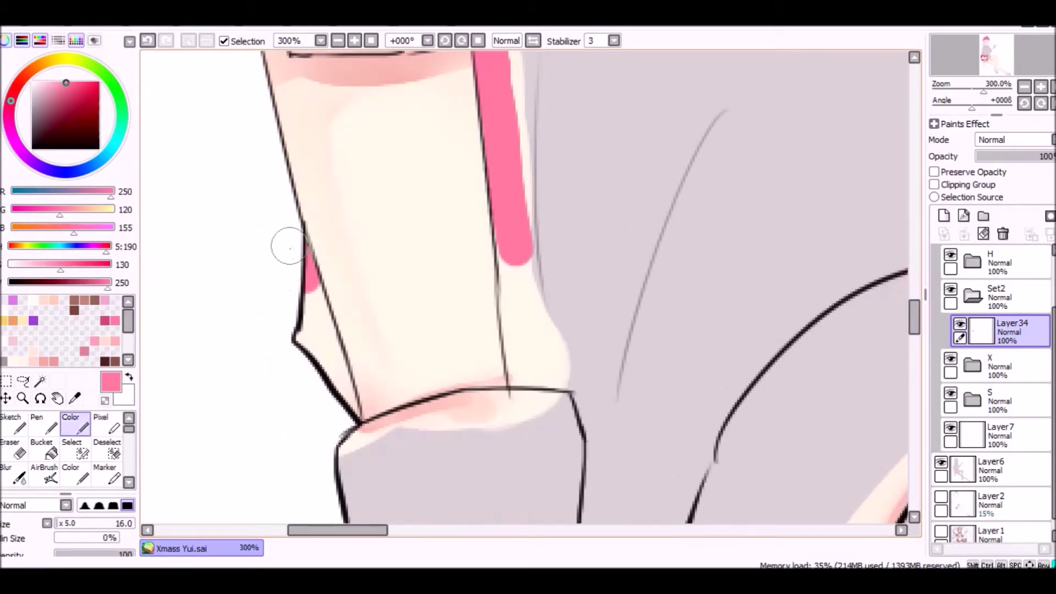
- Fill the dress slivers on both sides of the lowered forearm with pink, continuing down beside the wrist cuff
{"action": "key", "text": "e"}
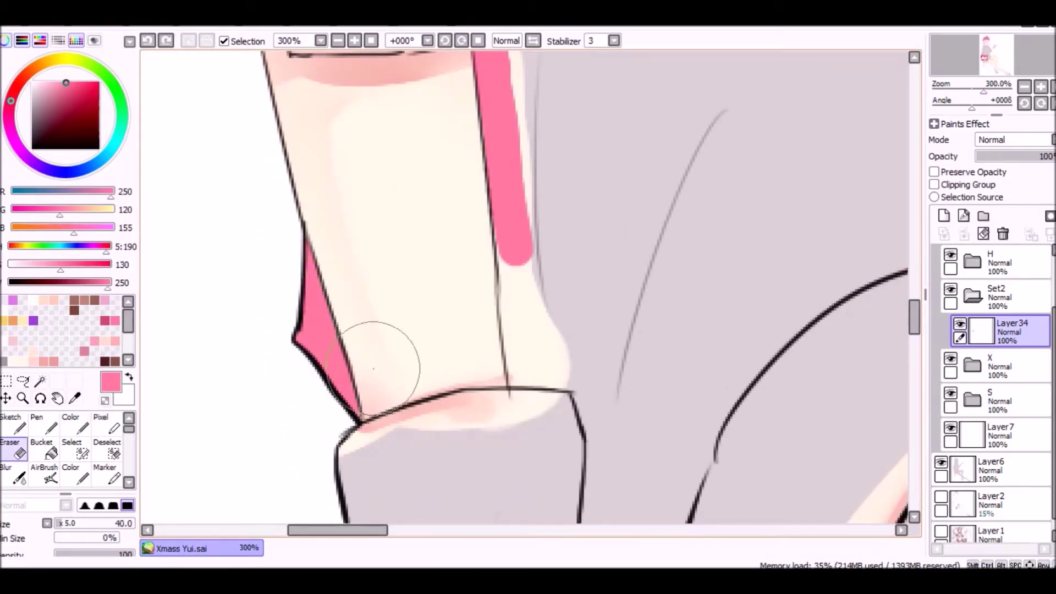
{"action": "key", "text": "e"}
{"action": "left_click", "coordinate": [525, 378]}
{"action": "left_click_drag", "start_coordinate": [525, 382], "coordinate": [498, 247]}
{"action": "mouse_move", "coordinate": [575, 357]}
{"action": "left_mouse_down"}
{"action": "mouse_move", "coordinate": [543, 388]}
{"action": "mouse_move", "coordinate": [602, 500]}
{"action": "left_mouse_up"}
{"action": "scroll", "coordinate": [897, 330], "scroll_direction": "down", "scroll_amount": 5}
{"action": "left_click_drag", "start_coordinate": [599, 214], "coordinate": [646, 405]}
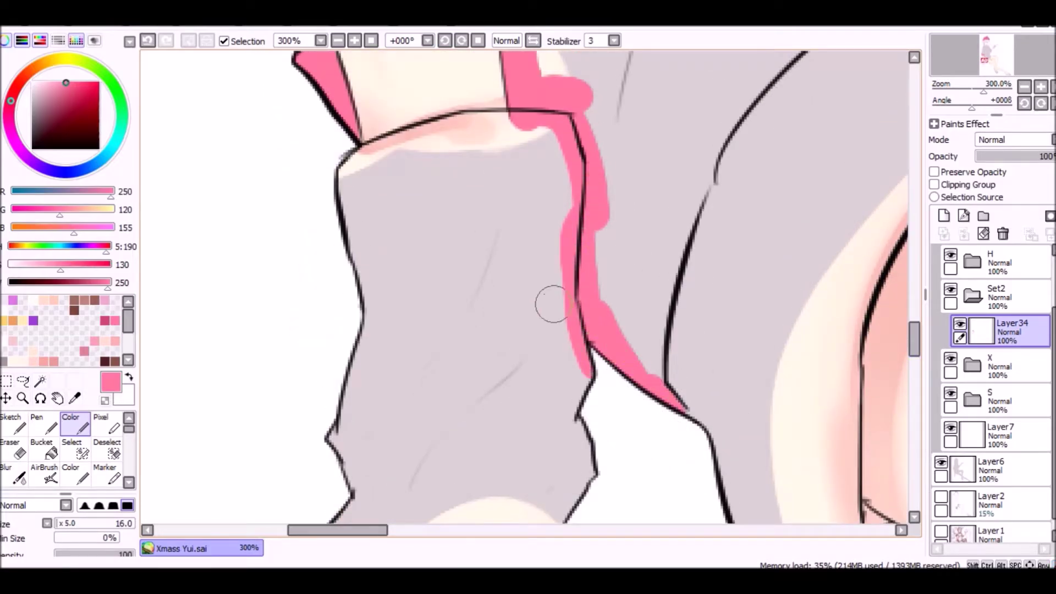
- Erase the pink that spills over the lowered arm's wrist cuff
{"action": "key", "text": "e"}
{"action": "left_click_drag", "start_coordinate": [507, 141], "coordinate": [545, 132]}
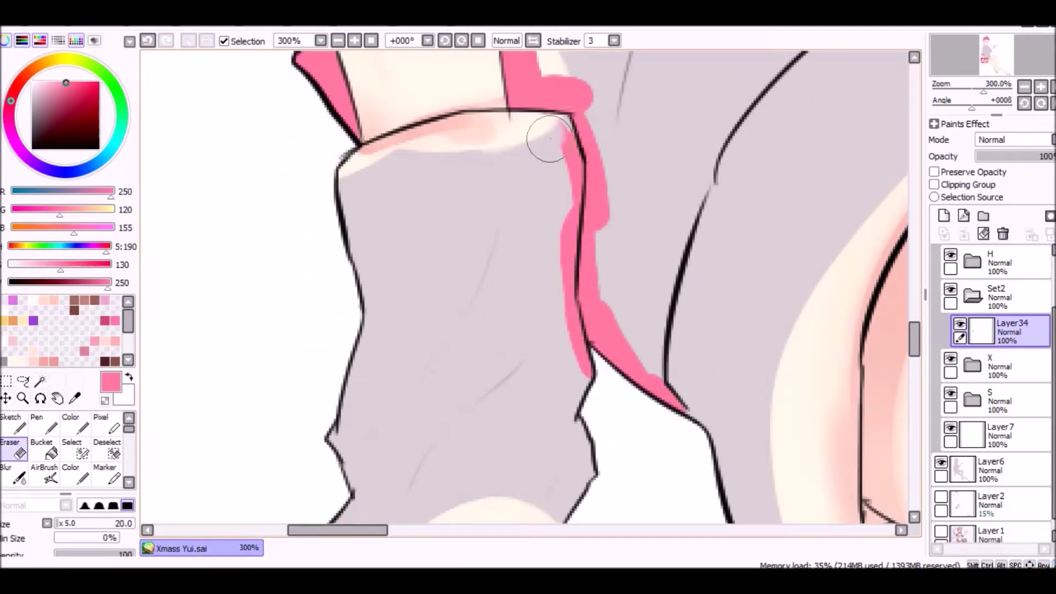
{"action": "left_click_drag", "start_coordinate": [561, 175], "coordinate": [556, 322]}
{"action": "key", "text": "b"}
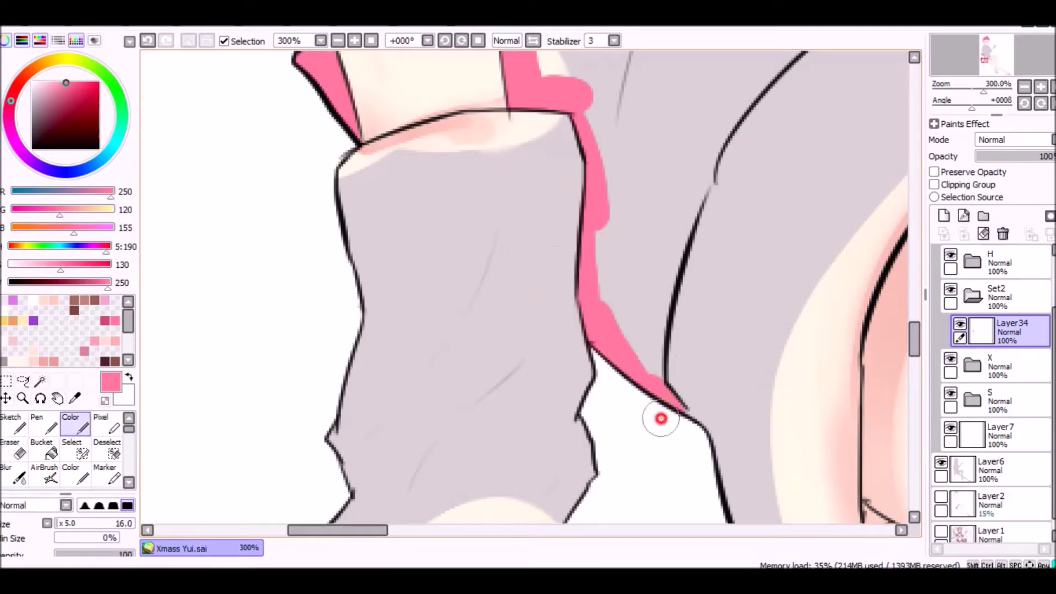
- Fill the lower dress section between the wrist cuff and the hem band with pink
{"action": "mouse_move", "coordinate": [648, 389]}
{"action": "left_mouse_down"}
{"action": "mouse_move", "coordinate": [662, 220]}
{"action": "mouse_move", "coordinate": [712, 113]}
{"action": "left_mouse_up"}
{"action": "key", "text": "e"}
{"action": "key", "text": "b"}
{"action": "mouse_move", "coordinate": [637, 267]}
{"action": "left_mouse_down"}
{"action": "mouse_move", "coordinate": [632, 307]}
{"action": "mouse_move", "coordinate": [660, 165]}
{"action": "mouse_move", "coordinate": [632, 66]}
{"action": "left_mouse_up"}
{"action": "scroll", "coordinate": [633, 165], "scroll_direction": "down", "scroll_amount": 3}
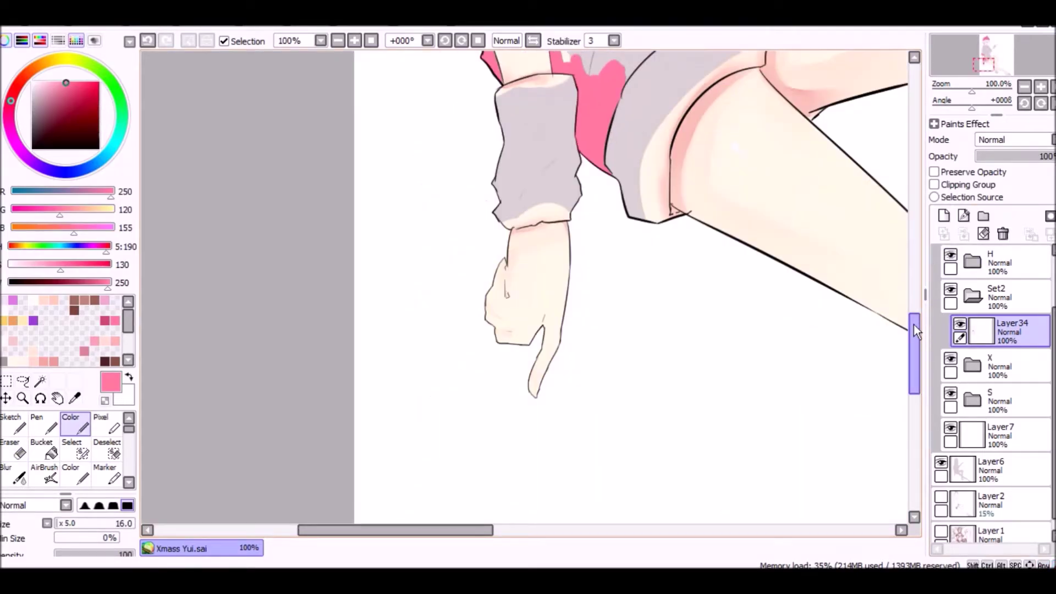
- Fill the rest of the dress body and both sleeves with flat pink using a larger size 40 brush
{"action": "left_click_drag", "start_coordinate": [914, 324], "coordinate": [914, 291]}
{"action": "mouse_move", "coordinate": [534, 332]}
{"action": "left_mouse_down"}
{"action": "mouse_move", "coordinate": [495, 220]}
{"action": "mouse_move", "coordinate": [577, 248]}
{"action": "mouse_move", "coordinate": [511, 82]}
{"action": "left_mouse_up"}
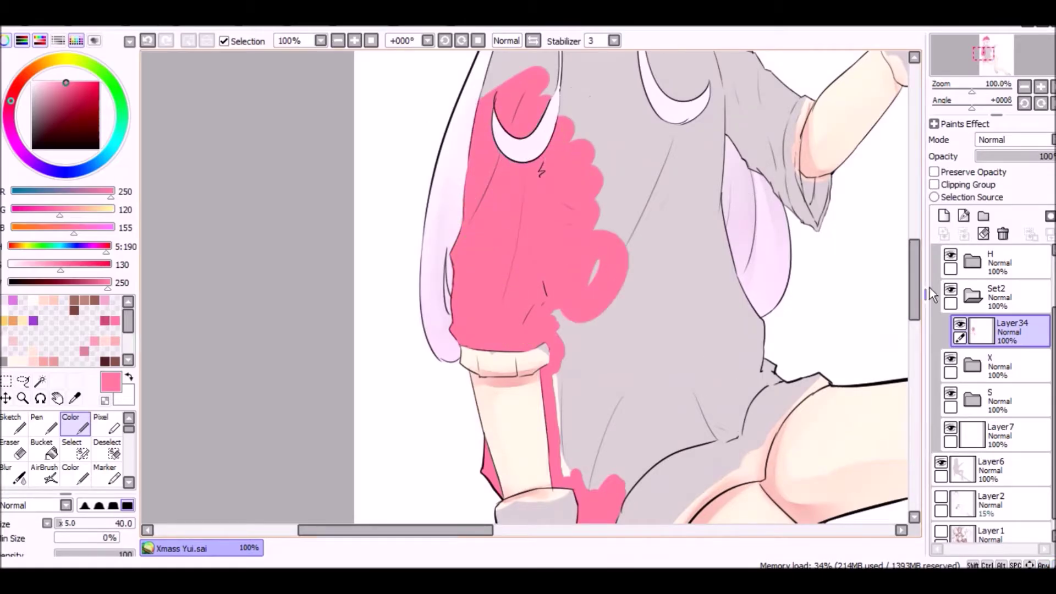
{"action": "left_click_drag", "start_coordinate": [914, 288], "coordinate": [914, 256]}
{"action": "left_click", "coordinate": [520, 191]}
{"action": "mouse_move", "coordinate": [519, 192]}
{"action": "left_mouse_down"}
{"action": "mouse_move", "coordinate": [509, 264]}
{"action": "mouse_move", "coordinate": [610, 220]}
{"action": "mouse_move", "coordinate": [732, 231]}
{"action": "mouse_move", "coordinate": [719, 232]}
{"action": "mouse_move", "coordinate": [781, 264]}
{"action": "mouse_move", "coordinate": [770, 374]}
{"action": "mouse_move", "coordinate": [660, 413]}
{"action": "mouse_move", "coordinate": [795, 424]}
{"action": "left_mouse_up"}
{"action": "scroll", "coordinate": [795, 425], "scroll_direction": "down", "scroll_amount": 5}
{"action": "mouse_move", "coordinate": [616, 417]}
{"action": "left_mouse_down"}
{"action": "mouse_move", "coordinate": [748, 341]}
{"action": "mouse_move", "coordinate": [627, 214]}
{"action": "mouse_move", "coordinate": [571, 369]}
{"action": "mouse_move", "coordinate": [715, 318]}
{"action": "mouse_move", "coordinate": [610, 231]}
{"action": "mouse_move", "coordinate": [692, 209]}
{"action": "left_mouse_up"}
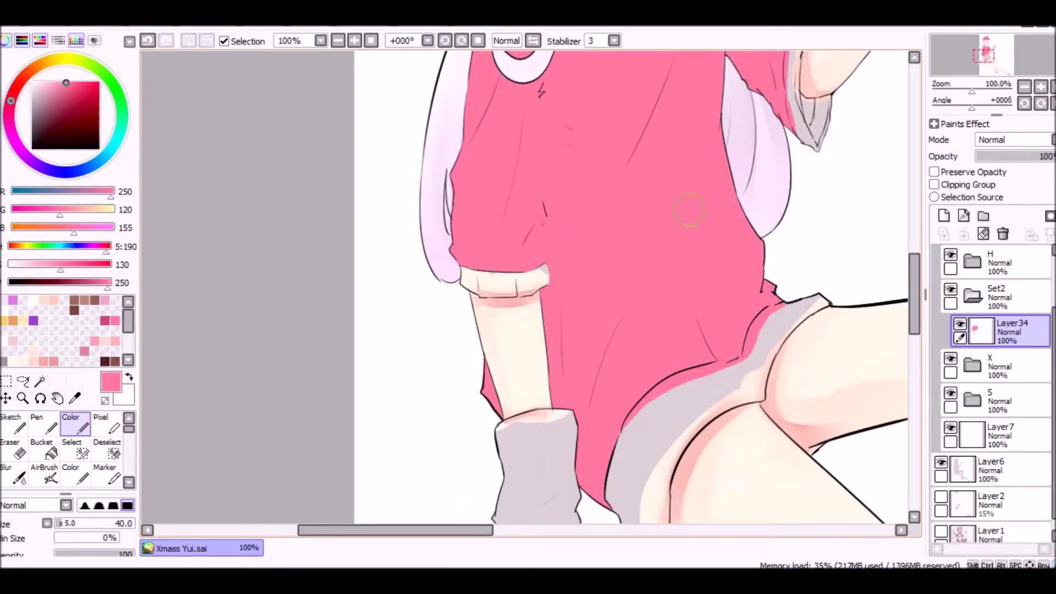
- Erase the pink that overlaps the dress collar so its lower edge follows the line art
{"action": "scroll", "coordinate": [649, 234], "scroll_direction": "up", "scroll_amount": 6}
{"action": "scroll", "coordinate": [649, 234], "scroll_direction": "up", "scroll_amount": 4}
{"action": "key", "text": "e"}
{"action": "mouse_move", "coordinate": [517, 285]}
{"action": "left_mouse_down"}
{"action": "mouse_move", "coordinate": [507, 306]}
{"action": "mouse_move", "coordinate": [713, 413]}
{"action": "mouse_move", "coordinate": [814, 407]}
{"action": "left_mouse_up"}
{"action": "left_click", "coordinate": [413, 525]}
{"action": "mouse_move", "coordinate": [424, 405]}
{"action": "left_mouse_down"}
{"action": "mouse_move", "coordinate": [513, 370]}
{"action": "mouse_move", "coordinate": [658, 223]}
{"action": "left_mouse_up"}
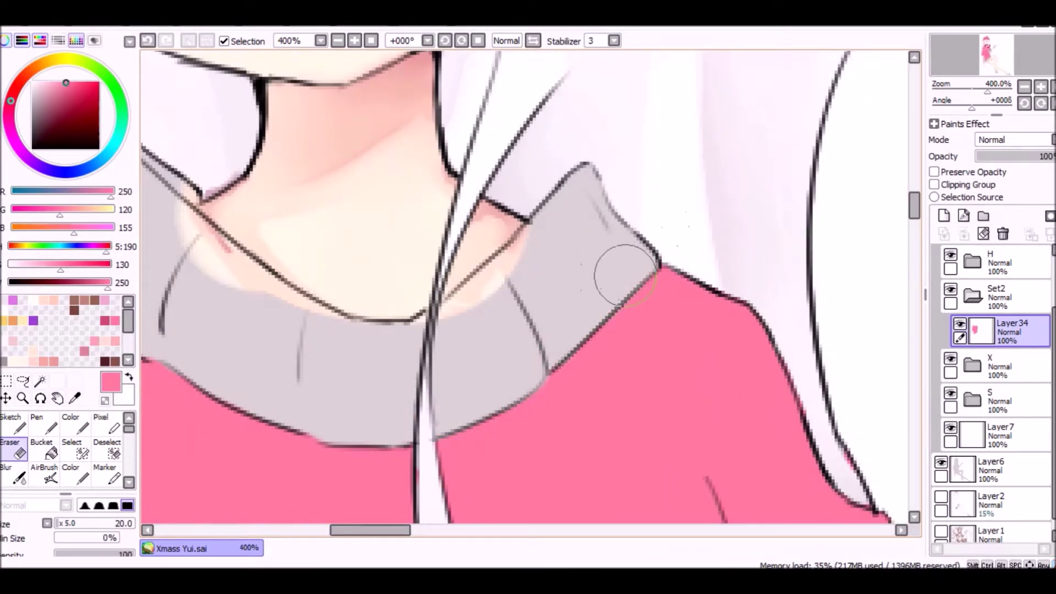
- Erase the pink overspill along the raised arm's sleeve cuff
{"action": "key", "text": "b"}
{"action": "scroll", "coordinate": [644, 300], "scroll_direction": "down", "scroll_amount": 3}
{"action": "scroll", "coordinate": [770, 297], "scroll_direction": "up", "scroll_amount": 3}
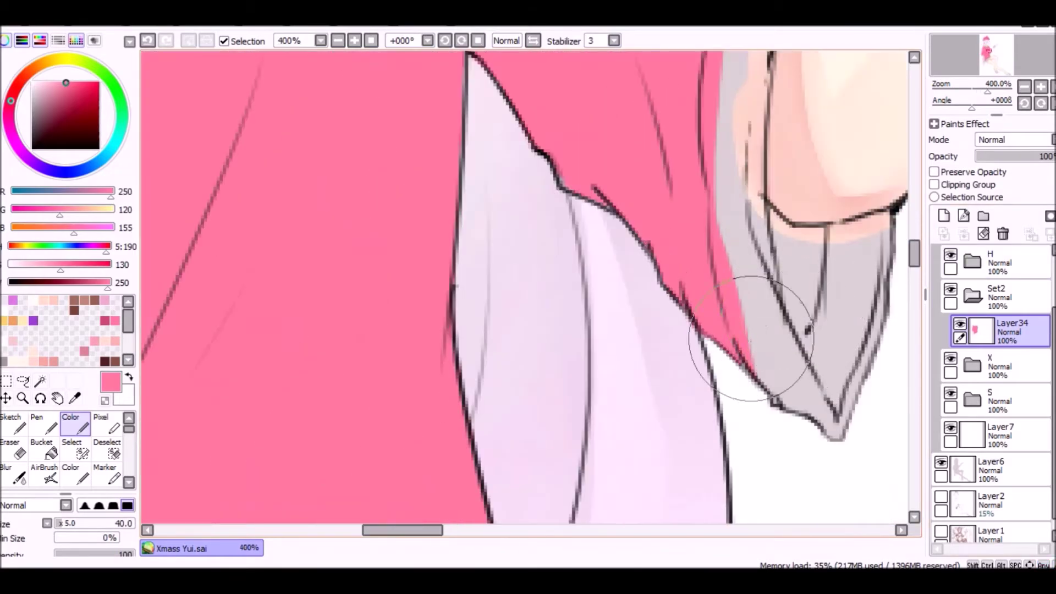
{"action": "key", "text": "e"}
{"action": "key", "text": "ctrl+z"}
{"action": "left_click_drag", "start_coordinate": [763, 324], "coordinate": [785, 160]}
{"action": "scroll", "coordinate": [747, 468], "scroll_direction": "up", "scroll_amount": 4}
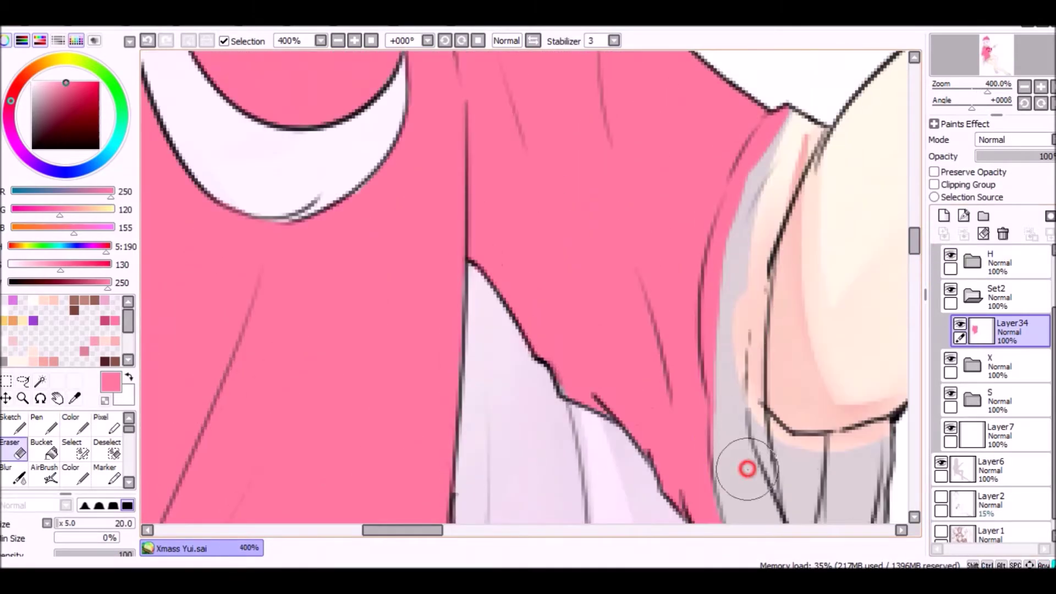
{"action": "left_click_drag", "start_coordinate": [740, 439], "coordinate": [762, 127]}
{"action": "scroll", "coordinate": [814, 220], "scroll_direction": "down", "scroll_amount": 3}
- Paint the inner opening of the raised arm's sleeve pink and erase the excess around it
{"action": "key", "text": "b"}
{"action": "mouse_move", "coordinate": [795, 354]}
{"action": "left_mouse_down"}
{"action": "mouse_move", "coordinate": [800, 378]}
{"action": "mouse_move", "coordinate": [769, 248]}
{"action": "mouse_move", "coordinate": [795, 352]}
{"action": "mouse_move", "coordinate": [811, 332]}
{"action": "mouse_move", "coordinate": [820, 270]}
{"action": "mouse_move", "coordinate": [806, 296]}
{"action": "mouse_move", "coordinate": [800, 272]}
{"action": "left_mouse_up"}
{"action": "key", "text": "e"}
{"action": "left_click_drag", "start_coordinate": [808, 236], "coordinate": [823, 263]}
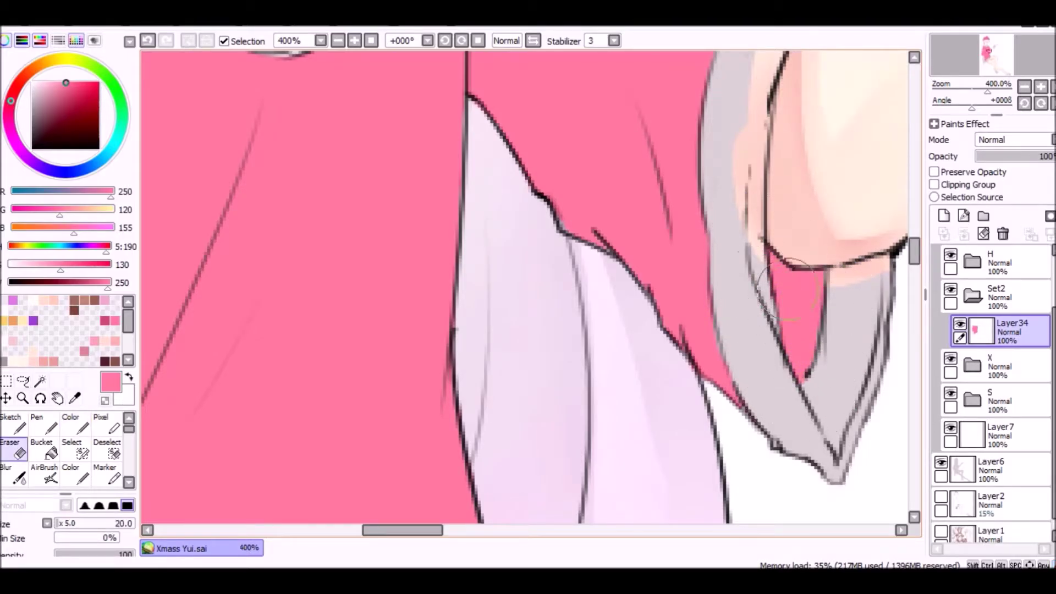
{"action": "key", "text": "b"}
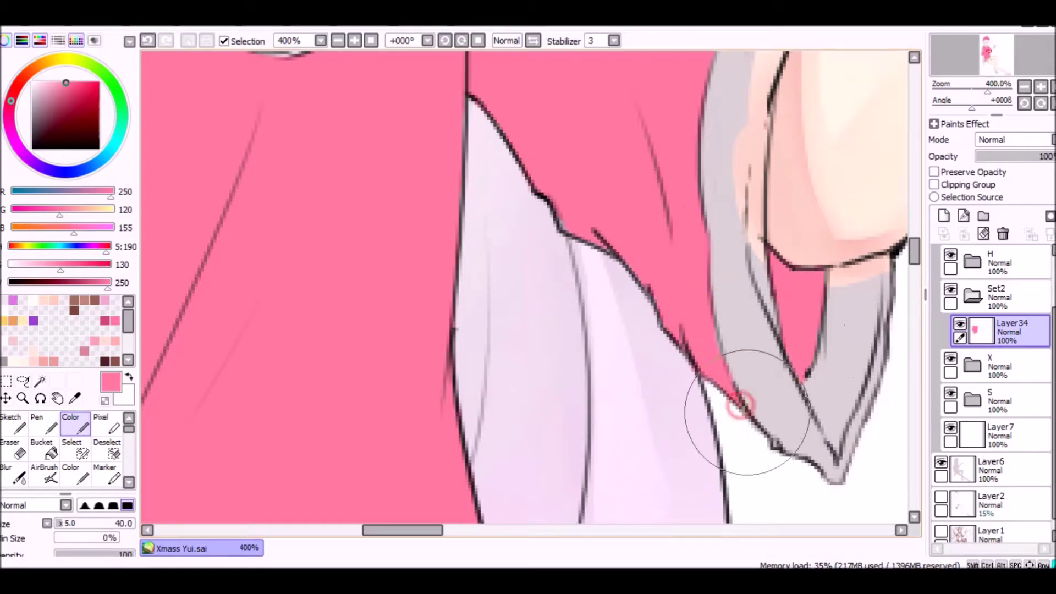
- Add a new layer beneath the pink dress layer and switch the painting colour to white
{"action": "scroll", "coordinate": [740, 407], "scroll_direction": "down", "scroll_amount": 6}
{"action": "left_click_drag", "start_coordinate": [915, 220], "coordinate": [913, 268]}
{"action": "left_click", "coordinate": [943, 216]}
{"action": "left_click_drag", "start_coordinate": [979, 330], "coordinate": [968, 364]}
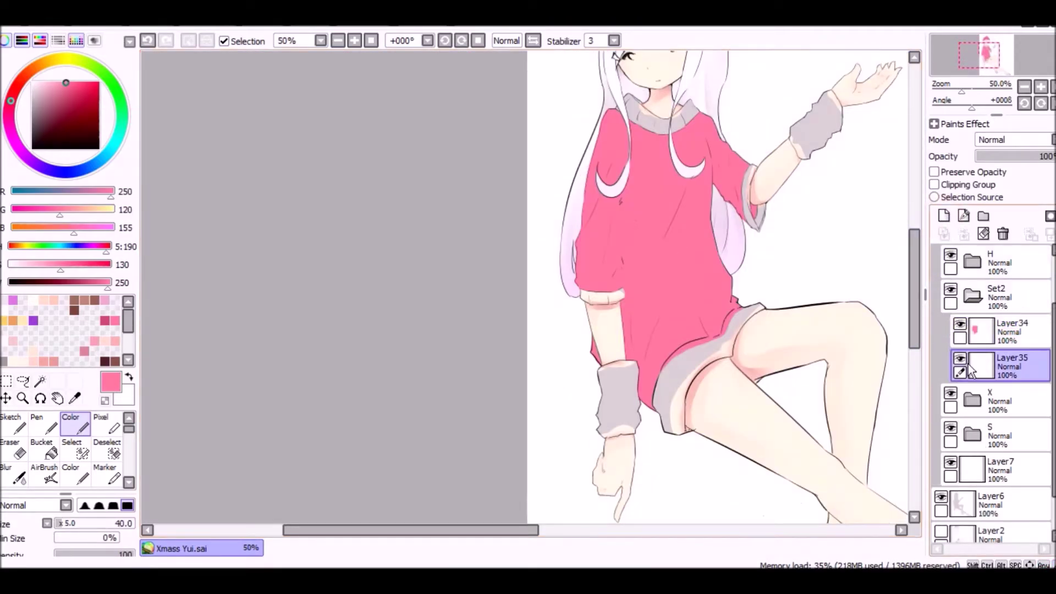
{"action": "key", "text": "x"}
{"action": "key", "text": "ctrl+z"}
- Paint the lowered arm's wrist cuff solid white
{"action": "scroll", "coordinate": [605, 423], "scroll_direction": "up", "scroll_amount": 5}
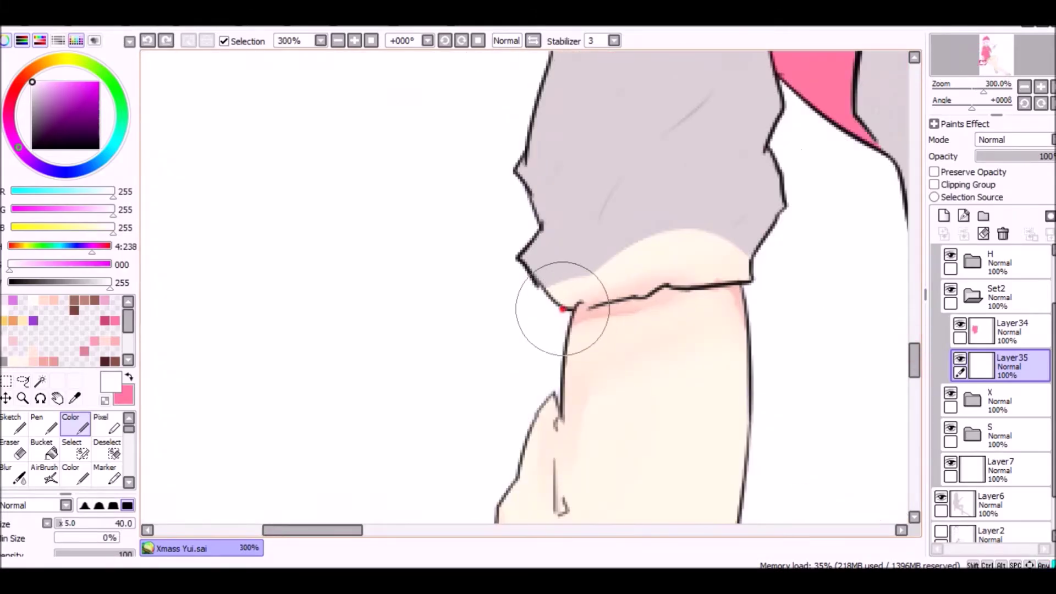
{"action": "mouse_move", "coordinate": [631, 278]}
{"action": "left_mouse_down"}
{"action": "mouse_move", "coordinate": [665, 278]}
{"action": "mouse_move", "coordinate": [602, 292]}
{"action": "mouse_move", "coordinate": [535, 250]}
{"action": "mouse_move", "coordinate": [626, 241]}
{"action": "mouse_move", "coordinate": [669, 265]}
{"action": "left_mouse_up"}
{"action": "mouse_move", "coordinate": [743, 272]}
{"action": "left_mouse_down"}
{"action": "mouse_move", "coordinate": [707, 274]}
{"action": "mouse_move", "coordinate": [667, 243]}
{"action": "mouse_move", "coordinate": [641, 189]}
{"action": "mouse_move", "coordinate": [648, 143]}
{"action": "left_mouse_up"}
{"action": "left_click_drag", "start_coordinate": [916, 358], "coordinate": [916, 334]}
{"action": "mouse_move", "coordinate": [610, 258]}
{"action": "left_mouse_down"}
{"action": "mouse_move", "coordinate": [585, 220]}
{"action": "mouse_move", "coordinate": [644, 189]}
{"action": "mouse_move", "coordinate": [686, 210]}
{"action": "left_mouse_up"}
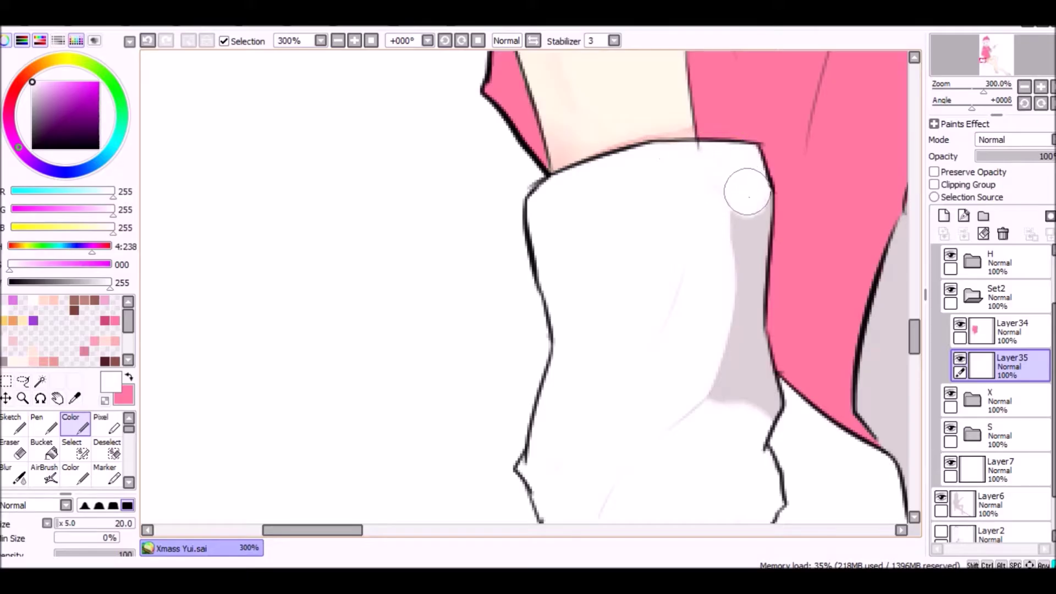
{"action": "mouse_move", "coordinate": [747, 190]}
{"action": "left_mouse_down"}
{"action": "mouse_move", "coordinate": [725, 195]}
{"action": "mouse_move", "coordinate": [736, 168]}
{"action": "left_mouse_up"}
{"action": "left_click_drag", "start_coordinate": [749, 210], "coordinate": [734, 374]}
{"action": "left_click_drag", "start_coordinate": [741, 335], "coordinate": [762, 401]}
- Paint the dress's hem band around the thighs solid white
{"action": "scroll", "coordinate": [518, 212], "scroll_direction": "down", "scroll_amount": 5}
{"action": "left_click_drag", "start_coordinate": [396, 531], "coordinate": [471, 531]}
{"action": "mouse_move", "coordinate": [447, 353]}
{"action": "left_mouse_down"}
{"action": "mouse_move", "coordinate": [514, 349]}
{"action": "mouse_move", "coordinate": [440, 289]}
{"action": "mouse_move", "coordinate": [459, 172]}
{"action": "mouse_move", "coordinate": [344, 236]}
{"action": "mouse_move", "coordinate": [308, 121]}
{"action": "mouse_move", "coordinate": [467, 77]}
{"action": "left_mouse_up"}
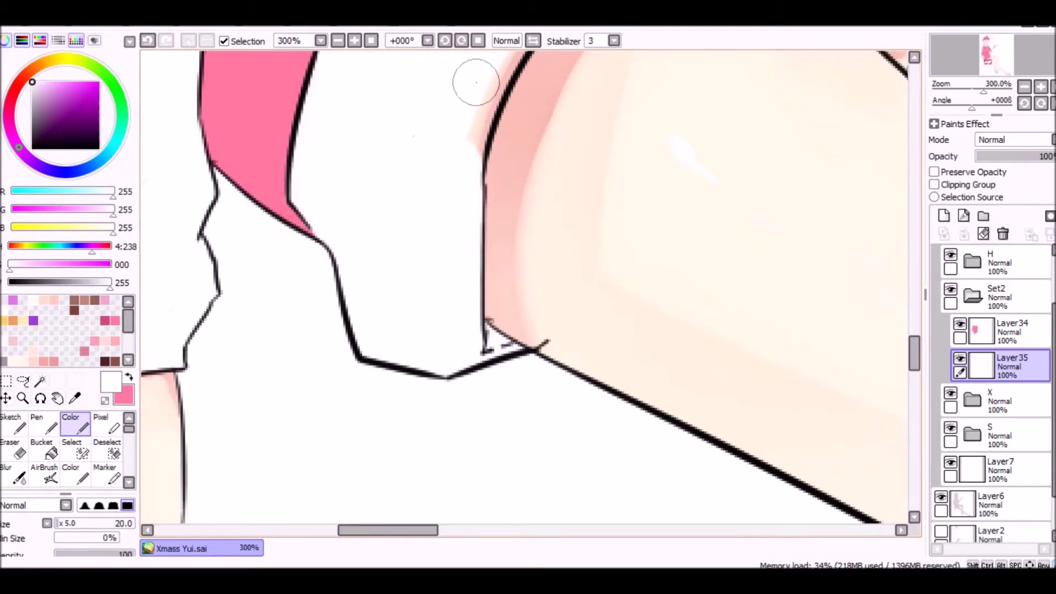
{"action": "scroll", "coordinate": [865, 334], "scroll_direction": "up", "scroll_amount": 3}
{"action": "mouse_move", "coordinate": [465, 380]}
{"action": "left_mouse_down"}
{"action": "mouse_move", "coordinate": [508, 263]}
{"action": "mouse_move", "coordinate": [573, 183]}
{"action": "mouse_move", "coordinate": [566, 191]}
{"action": "mouse_move", "coordinate": [719, 118]}
{"action": "left_mouse_up"}
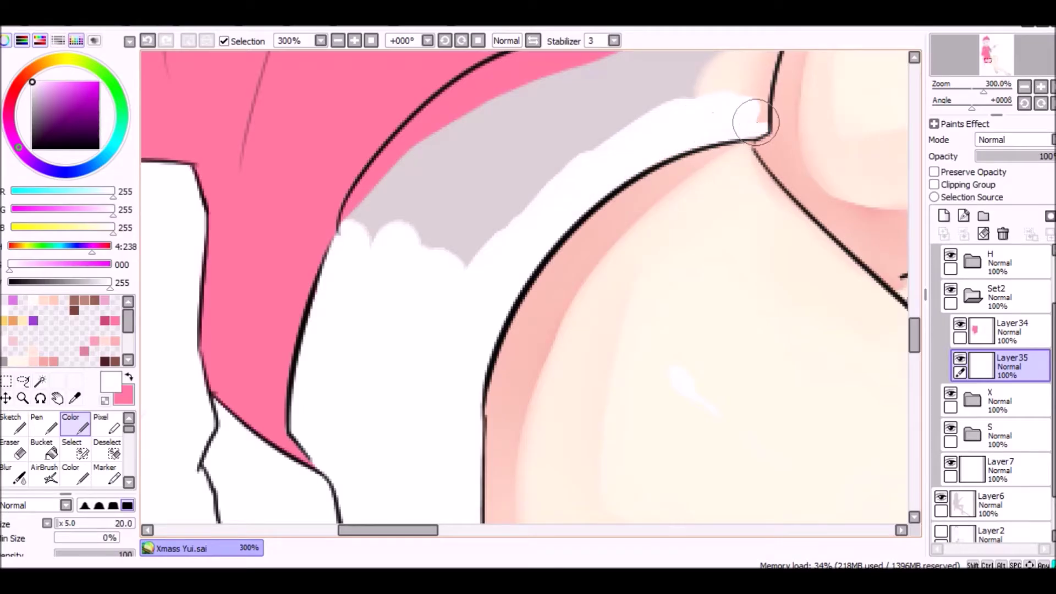
{"action": "mouse_move", "coordinate": [761, 107]}
{"action": "left_mouse_down"}
{"action": "mouse_move", "coordinate": [378, 236]}
{"action": "mouse_move", "coordinate": [448, 149]}
{"action": "mouse_move", "coordinate": [682, 61]}
{"action": "mouse_move", "coordinate": [756, 60]}
{"action": "left_mouse_up"}
{"action": "left_click_drag", "start_coordinate": [915, 336], "coordinate": [915, 314]}
{"action": "mouse_move", "coordinate": [750, 299]}
{"action": "left_mouse_down"}
{"action": "mouse_move", "coordinate": [830, 264]}
{"action": "mouse_move", "coordinate": [846, 74]}
{"action": "mouse_move", "coordinate": [566, 336]}
{"action": "left_mouse_up"}
{"action": "mouse_move", "coordinate": [611, 282]}
{"action": "left_mouse_down"}
{"action": "mouse_move", "coordinate": [660, 235]}
{"action": "mouse_move", "coordinate": [608, 247]}
{"action": "left_mouse_up"}
{"action": "key", "text": "ctrl+Up"}
- Erase the pink overlapping the hem band on Layer34 along the hem's upper line
{"action": "key", "text": "e"}
{"action": "mouse_move", "coordinate": [484, 377]}
{"action": "left_mouse_down"}
{"action": "mouse_move", "coordinate": [490, 395]}
{"action": "mouse_move", "coordinate": [493, 348]}
{"action": "mouse_move", "coordinate": [523, 278]}
{"action": "mouse_move", "coordinate": [702, 259]}
{"action": "left_mouse_up"}
{"action": "scroll", "coordinate": [423, 533], "scroll_direction": "down", "scroll_amount": 4}
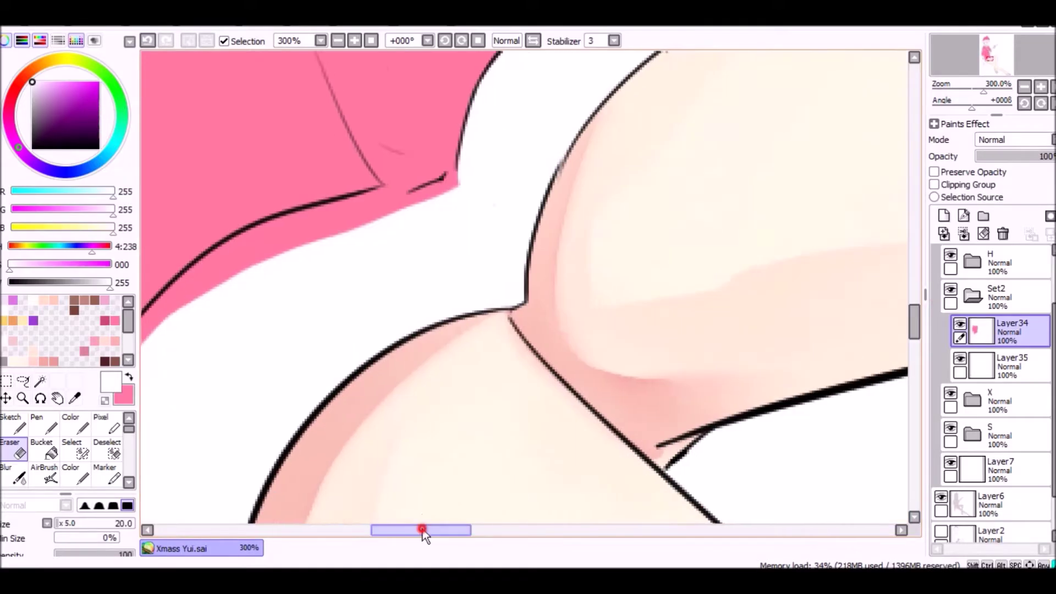
{"action": "left_click_drag", "start_coordinate": [423, 533], "coordinate": [400, 532]}
{"action": "mouse_move", "coordinate": [317, 341]}
{"action": "left_mouse_down"}
{"action": "mouse_move", "coordinate": [378, 280]}
{"action": "mouse_move", "coordinate": [451, 240]}
{"action": "mouse_move", "coordinate": [528, 215]}
{"action": "mouse_move", "coordinate": [608, 206]}
{"action": "left_mouse_up"}
{"action": "scroll", "coordinate": [767, 264], "scroll_direction": "down", "scroll_amount": 5}
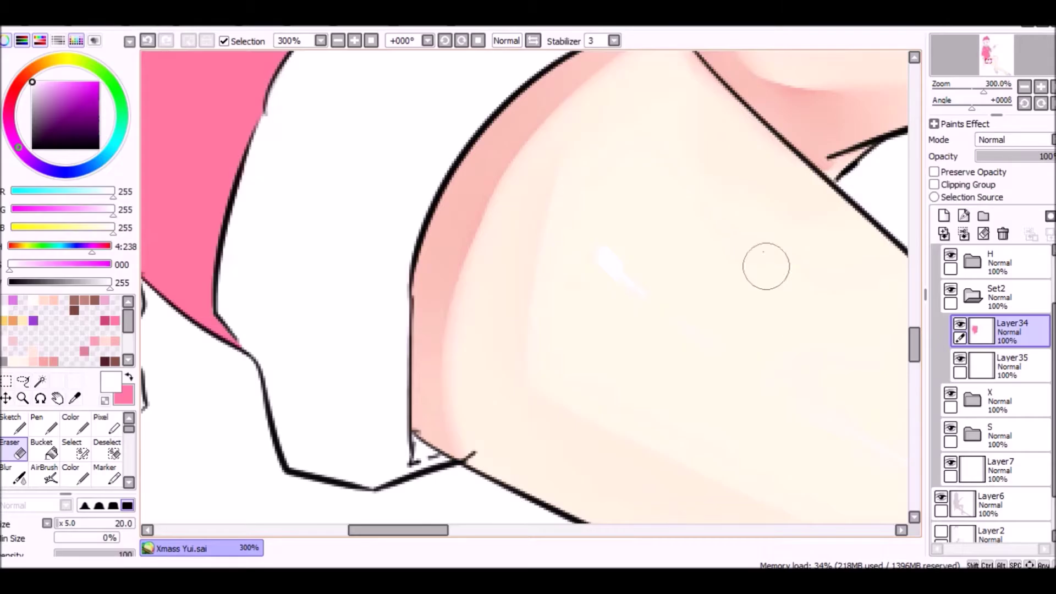
{"action": "key", "text": "b"}
{"action": "left_click_drag", "start_coordinate": [916, 332], "coordinate": [915, 237]}
{"action": "mouse_move", "coordinate": [836, 242]}
{"action": "left_mouse_down"}
{"action": "mouse_move", "coordinate": [808, 352]}
{"action": "mouse_move", "coordinate": [825, 231]}
{"action": "mouse_move", "coordinate": [786, 367]}
{"action": "mouse_move", "coordinate": [785, 181]}
{"action": "mouse_move", "coordinate": [758, 236]}
{"action": "left_mouse_up"}
{"action": "left_click_drag", "start_coordinate": [914, 258], "coordinate": [914, 337]}
{"action": "left_click", "coordinate": [960, 325]}
{"action": "left_click", "coordinate": [960, 327]}
{"action": "scroll", "coordinate": [715, 275], "scroll_direction": "up", "scroll_amount": 2}
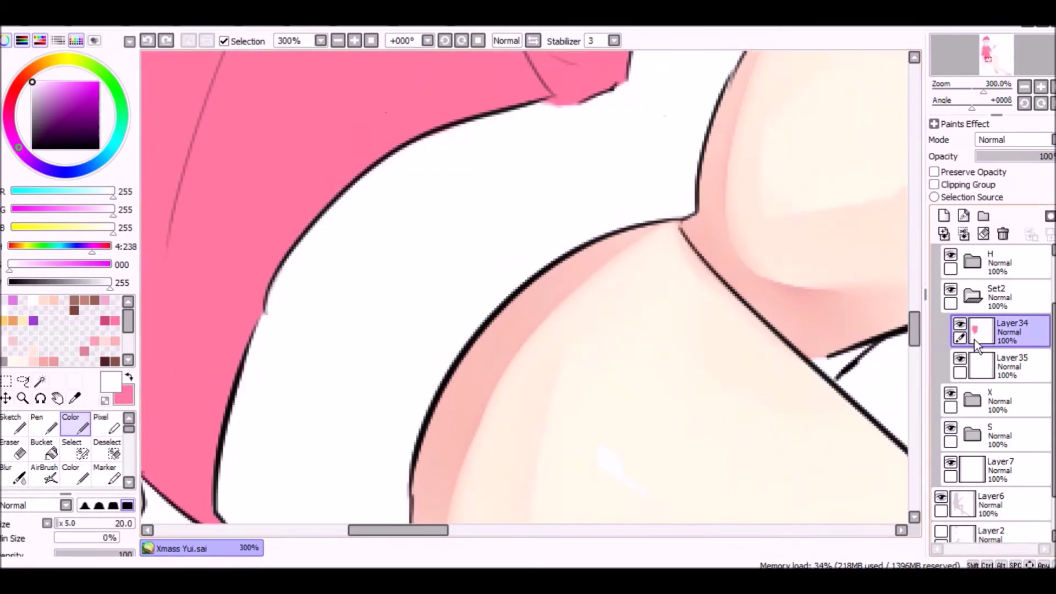
- Paint the raised arm's sleeve cuff white on Layer35 and erase the overspill on the skin
{"action": "left_click", "coordinate": [984, 366]}
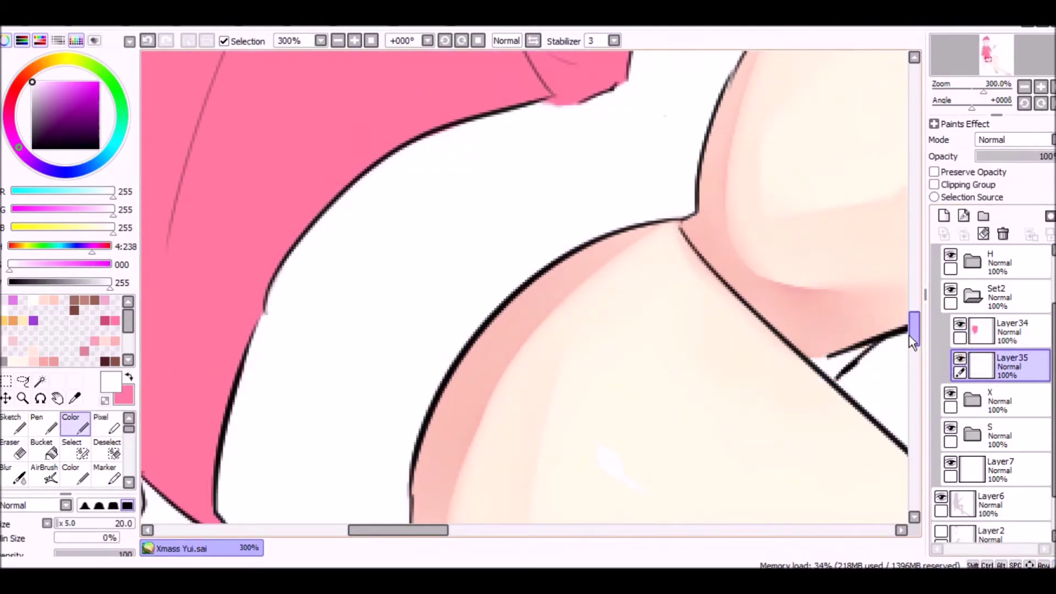
{"action": "scroll", "coordinate": [895, 337], "scroll_direction": "up", "scroll_amount": 5}
{"action": "left_click_drag", "start_coordinate": [778, 245], "coordinate": [803, 151]}
{"action": "key", "text": "e"}
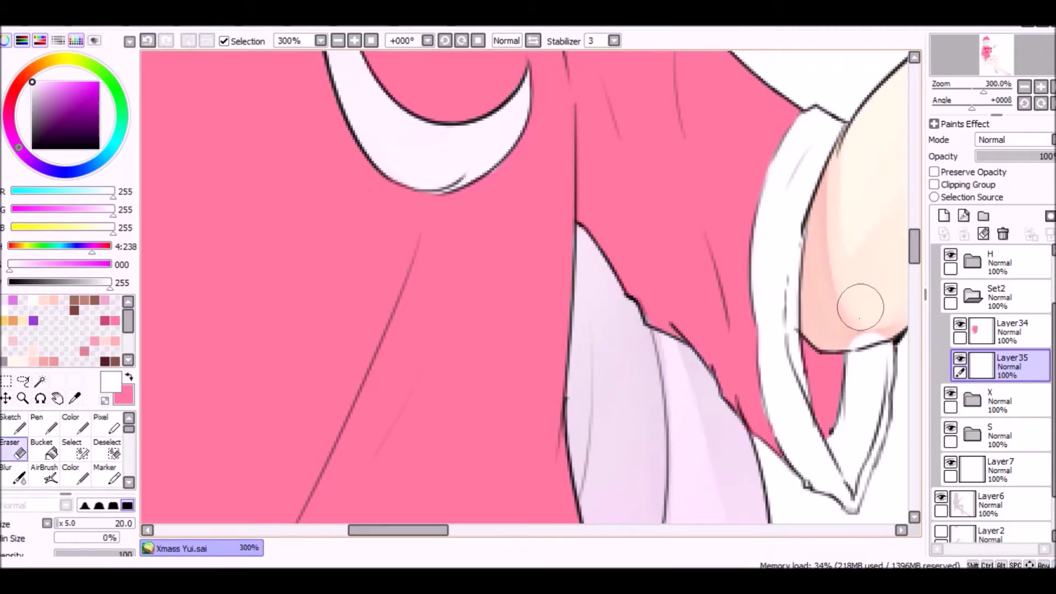
- Paint the lowered arm's sleeve cuff white and tidy the pink dress edge around it on Layer34
{"action": "left_click_drag", "start_coordinate": [917, 259], "coordinate": [915, 299]}
{"action": "key", "text": "b"}
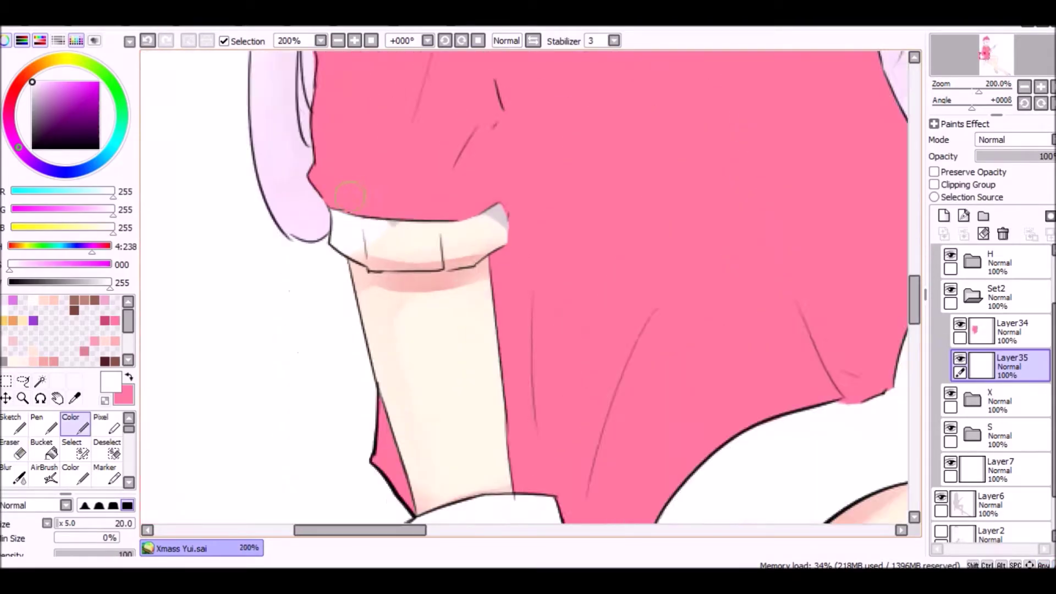
{"action": "mouse_move", "coordinate": [388, 297]}
{"action": "left_mouse_down"}
{"action": "mouse_move", "coordinate": [424, 275]}
{"action": "mouse_move", "coordinate": [559, 241]}
{"action": "mouse_move", "coordinate": [578, 216]}
{"action": "left_mouse_up"}
{"action": "key", "text": "e"}
{"action": "left_click", "coordinate": [1012, 329]}
{"action": "key", "text": "ctrl+z"}
{"action": "key", "text": "b"}
{"action": "key", "text": "x"}
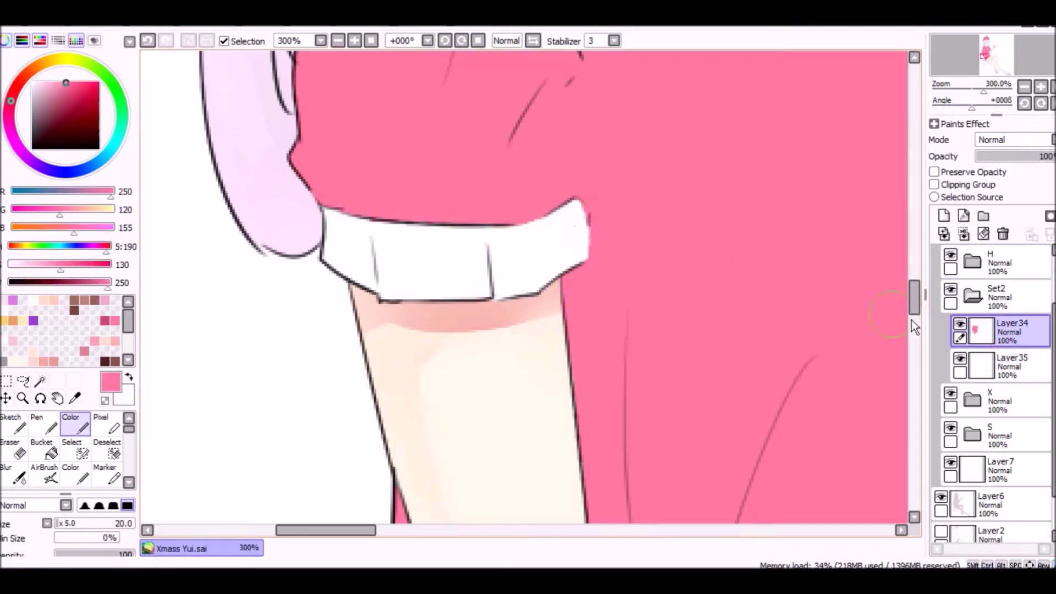
- Paint the raised arm's wrist cuff solid white on Layer35
{"action": "scroll", "coordinate": [725, 281], "scroll_direction": "down", "scroll_amount": 5}
{"action": "left_click", "coordinate": [1012, 365]}
{"action": "scroll", "coordinate": [386, 324], "scroll_direction": "up", "scroll_amount": 4}
{"action": "scroll", "coordinate": [387, 325], "scroll_direction": "up", "scroll_amount": 2}
{"action": "mouse_move", "coordinate": [363, 347]}
{"action": "left_mouse_down"}
{"action": "mouse_move", "coordinate": [329, 270]}
{"action": "mouse_move", "coordinate": [346, 160]}
{"action": "mouse_move", "coordinate": [443, 156]}
{"action": "mouse_move", "coordinate": [516, 170]}
{"action": "mouse_move", "coordinate": [522, 99]}
{"action": "left_mouse_up"}
{"action": "key", "text": "x"}
{"action": "left_click_drag", "start_coordinate": [914, 240], "coordinate": [915, 220]}
{"action": "mouse_move", "coordinate": [495, 88]}
{"action": "left_mouse_down"}
{"action": "mouse_move", "coordinate": [561, 142]}
{"action": "mouse_move", "coordinate": [528, 170]}
{"action": "mouse_move", "coordinate": [468, 143]}
{"action": "left_mouse_up"}
- Paint the whole dress collar solid white, redoing the stroke that goes wrong
{"action": "scroll", "coordinate": [461, 173], "scroll_direction": "up", "scroll_amount": 2}
{"action": "scroll", "coordinate": [461, 172], "scroll_direction": "down", "scroll_amount": 2}
{"action": "left_click_drag", "start_coordinate": [490, 530], "coordinate": [336, 531]}
{"action": "mouse_move", "coordinate": [399, 181]}
{"action": "left_mouse_down"}
{"action": "mouse_move", "coordinate": [733, 332]}
{"action": "mouse_move", "coordinate": [721, 266]}
{"action": "mouse_move", "coordinate": [847, 154]}
{"action": "left_mouse_up"}
{"action": "key", "text": "ctrl+z"}
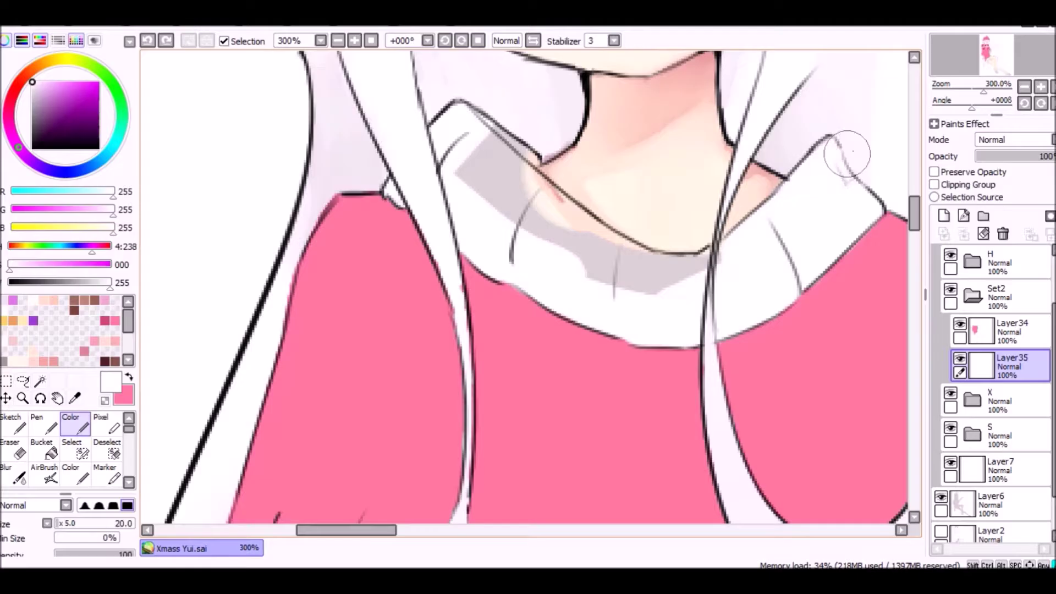
{"action": "left_click_drag", "start_coordinate": [754, 236], "coordinate": [827, 159]}
{"action": "mouse_move", "coordinate": [687, 273]}
{"action": "left_mouse_down"}
{"action": "mouse_move", "coordinate": [473, 140]}
{"action": "mouse_move", "coordinate": [493, 158]}
{"action": "left_mouse_up"}
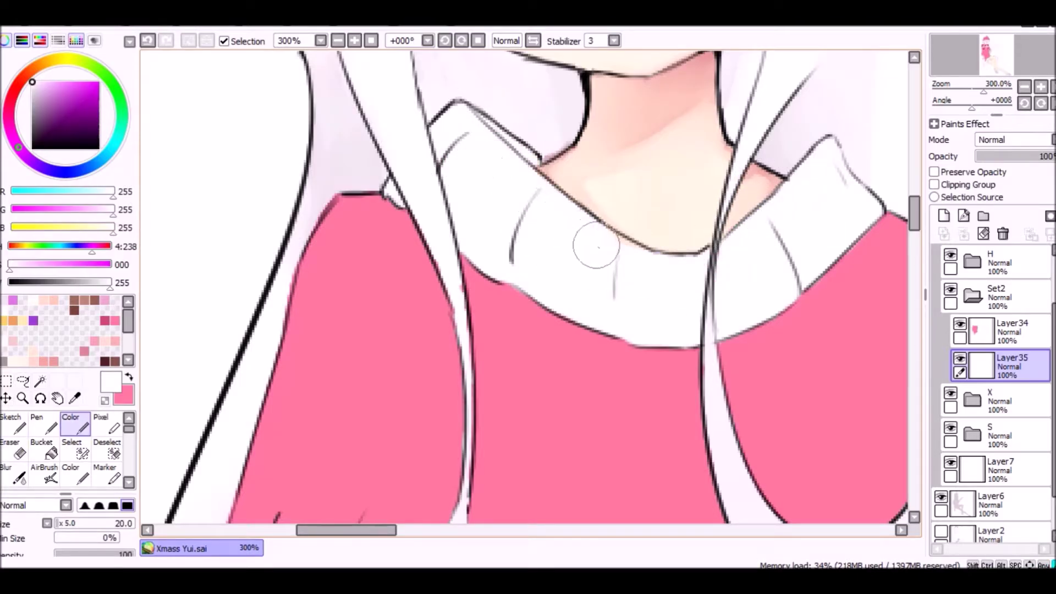
- Add a clipped layer above the white trim and pick pale lilac (RGB 241, 223, 240) from the artwork
{"action": "scroll", "coordinate": [597, 245], "scroll_direction": "down", "scroll_amount": 7}
{"action": "left_click", "coordinate": [943, 216]}
{"action": "left_click", "coordinate": [934, 184]}
{"action": "left_click_drag", "start_coordinate": [110, 283], "coordinate": [81, 283]}
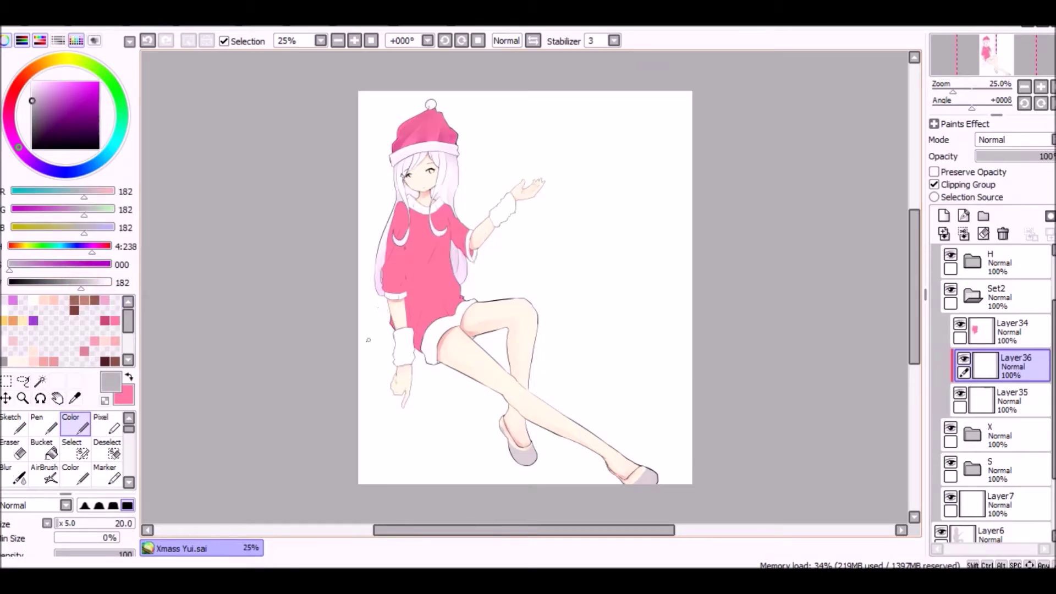
{"action": "scroll", "coordinate": [382, 267], "scroll_direction": "up", "scroll_amount": 2}
{"action": "left_click", "coordinate": [75, 397]}
{"action": "left_click", "coordinate": [621, 231]}
{"action": "left_click", "coordinate": [70, 423]}
- Shade the lowered arm's wrist cuff with pale lilac on Layer36 and blend the strokes with Blur, leaving soft lighter areas
{"action": "scroll", "coordinate": [450, 377], "scroll_direction": "down", "scroll_amount": 3}
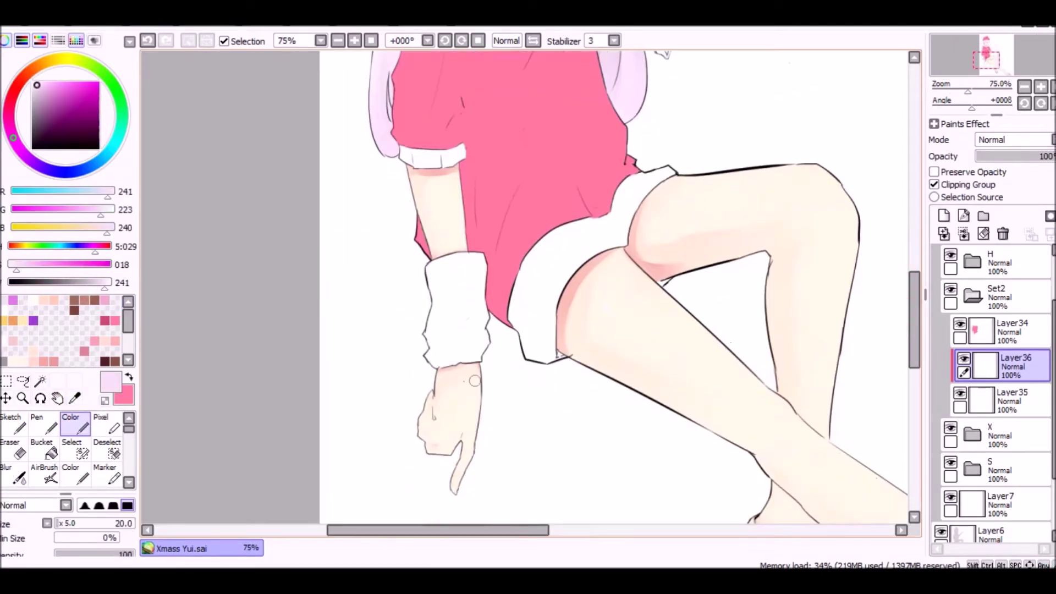
{"action": "scroll", "coordinate": [450, 377], "scroll_direction": "up", "scroll_amount": 1}
{"action": "left_click_drag", "start_coordinate": [449, 377], "coordinate": [482, 321]}
{"action": "mouse_move", "coordinate": [437, 233]}
{"action": "left_mouse_down"}
{"action": "mouse_move", "coordinate": [467, 308]}
{"action": "mouse_move", "coordinate": [447, 348]}
{"action": "left_mouse_up"}
{"action": "key", "text": "b"}
{"action": "left_click_drag", "start_coordinate": [500, 231], "coordinate": [456, 278]}
{"action": "key", "text": "c"}
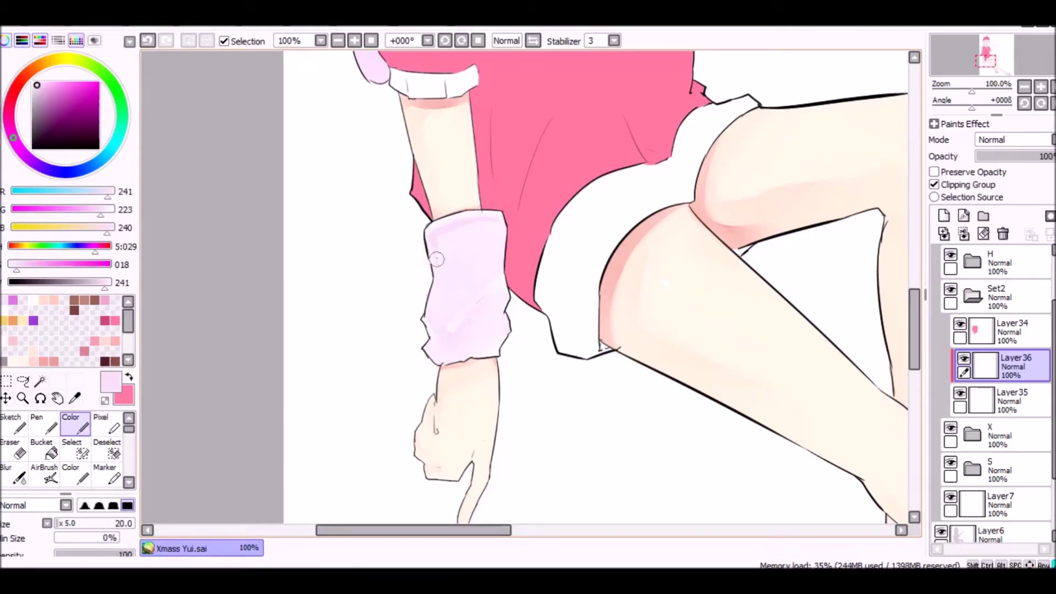
{"action": "key", "text": "b"}
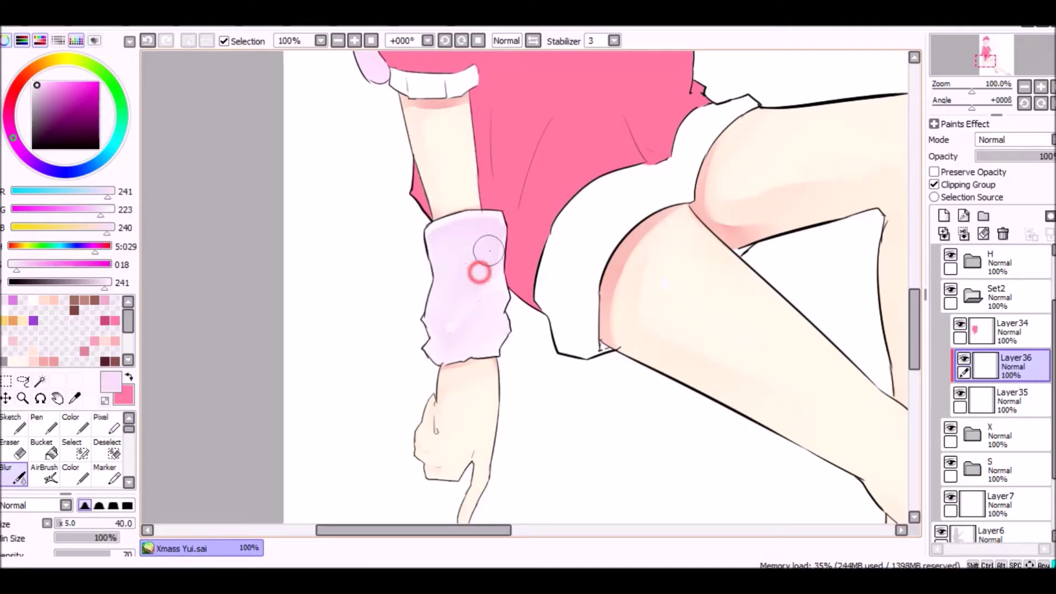
- Paint pale lilac shading along the dress's white hem and soften it with Blur
{"action": "key", "text": "c"}
{"action": "left_click_drag", "start_coordinate": [574, 326], "coordinate": [579, 333]}
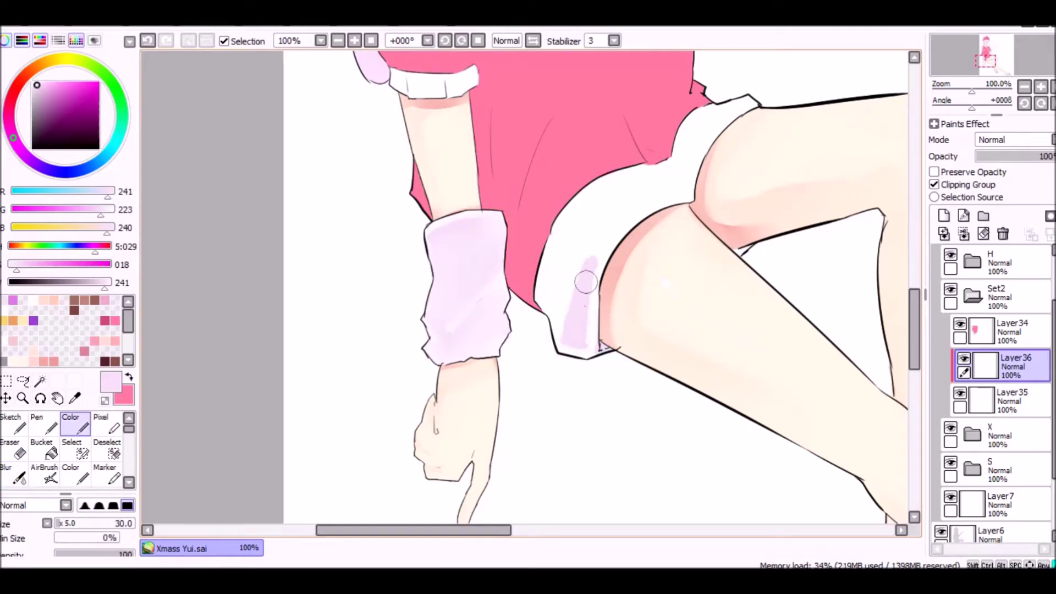
{"action": "mouse_move", "coordinate": [542, 290]}
{"action": "left_mouse_down"}
{"action": "mouse_move", "coordinate": [594, 220]}
{"action": "mouse_move", "coordinate": [731, 110]}
{"action": "mouse_move", "coordinate": [589, 263]}
{"action": "left_mouse_up"}
{"action": "key", "text": "b"}
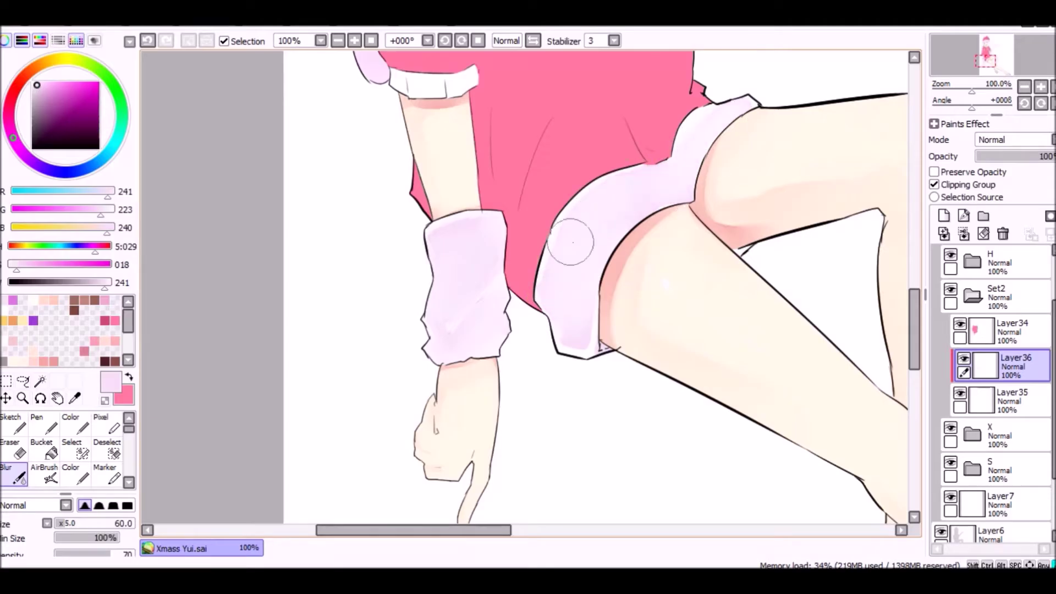
- Shade both sleeve cuffs of the dress with pale lilac and blend the strokes
{"action": "key", "text": "c"}
{"action": "scroll", "coordinate": [863, 286], "scroll_direction": "up", "scroll_amount": 5}
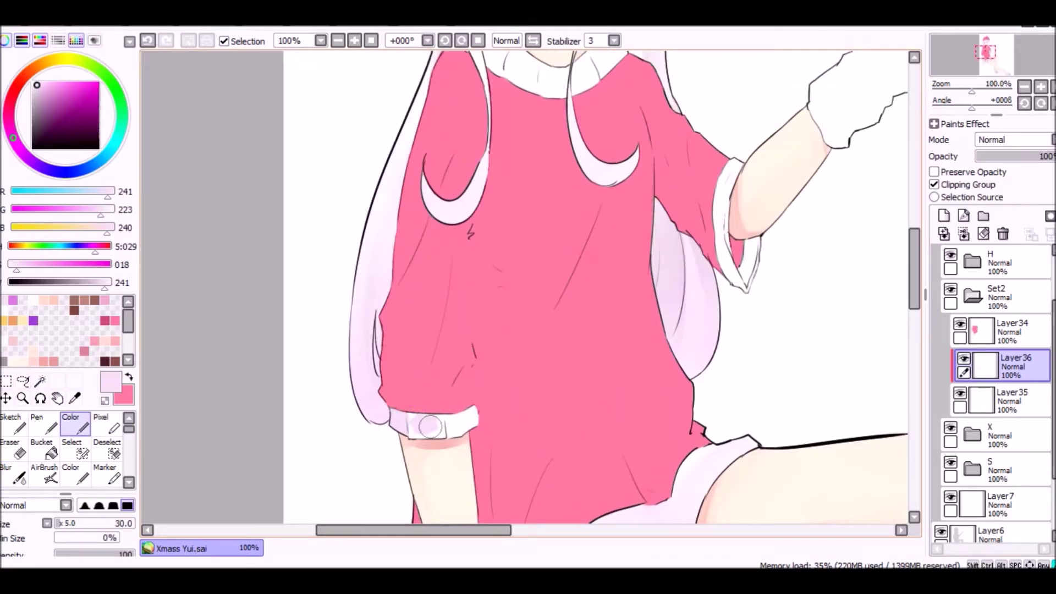
{"action": "key", "text": "b"}
{"action": "key", "text": "c"}
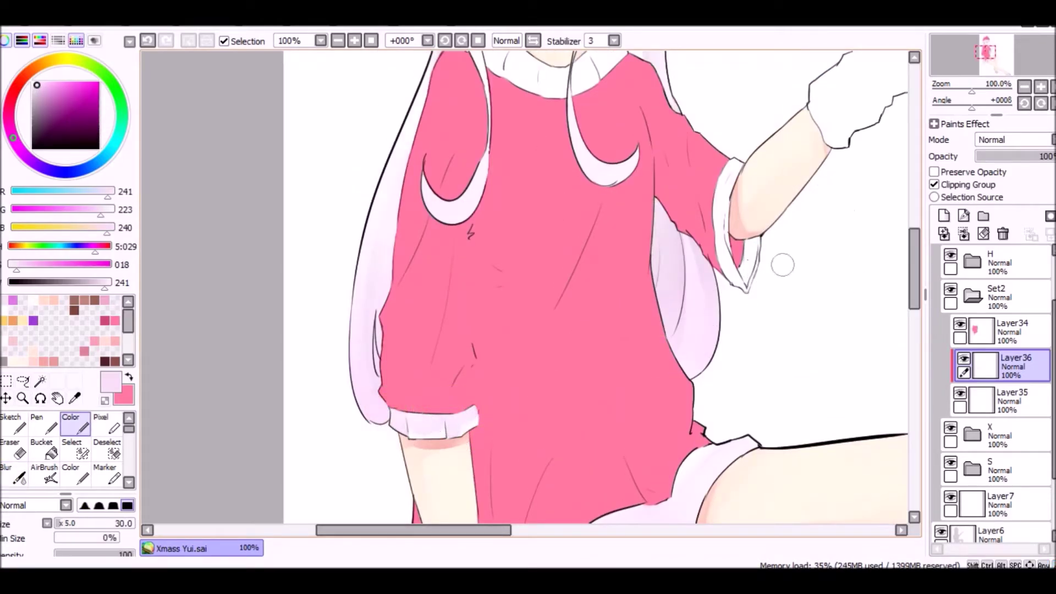
{"action": "scroll", "coordinate": [769, 253], "scroll_direction": "up", "scroll_amount": 2}
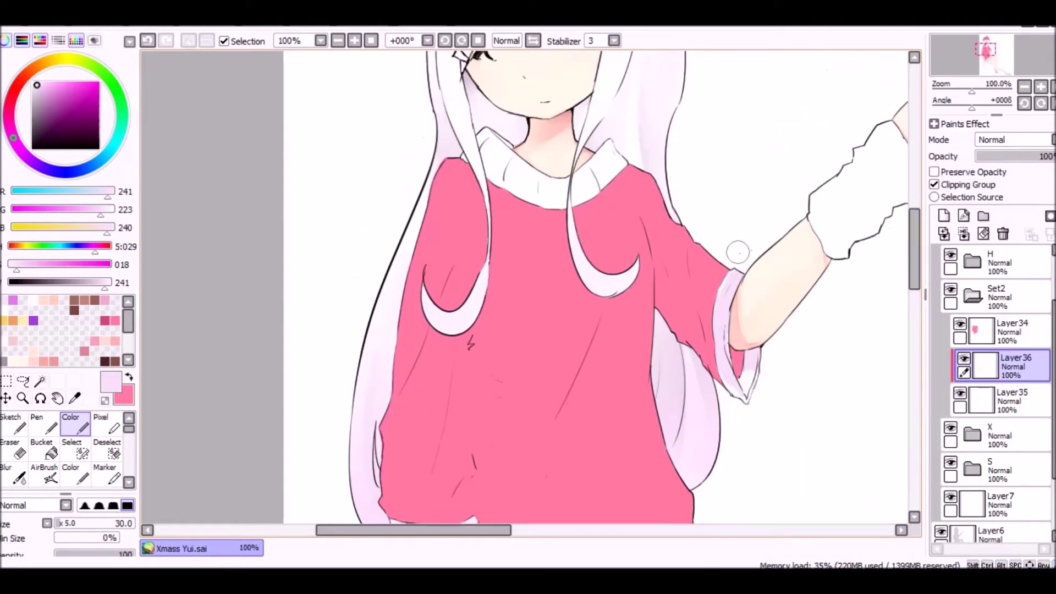
{"action": "key", "text": "b"}
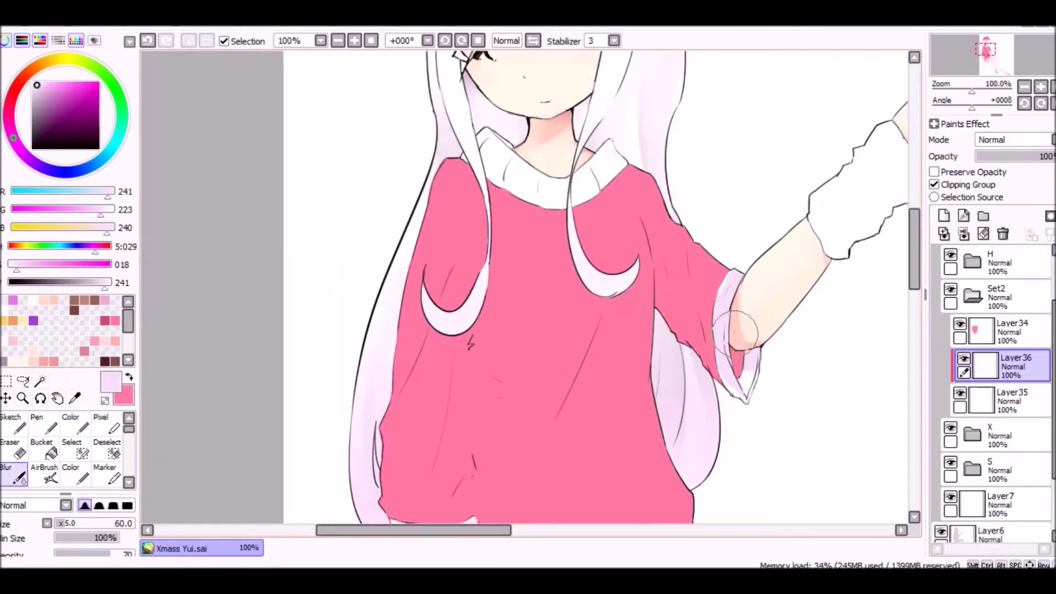
{"action": "key", "text": "c"}
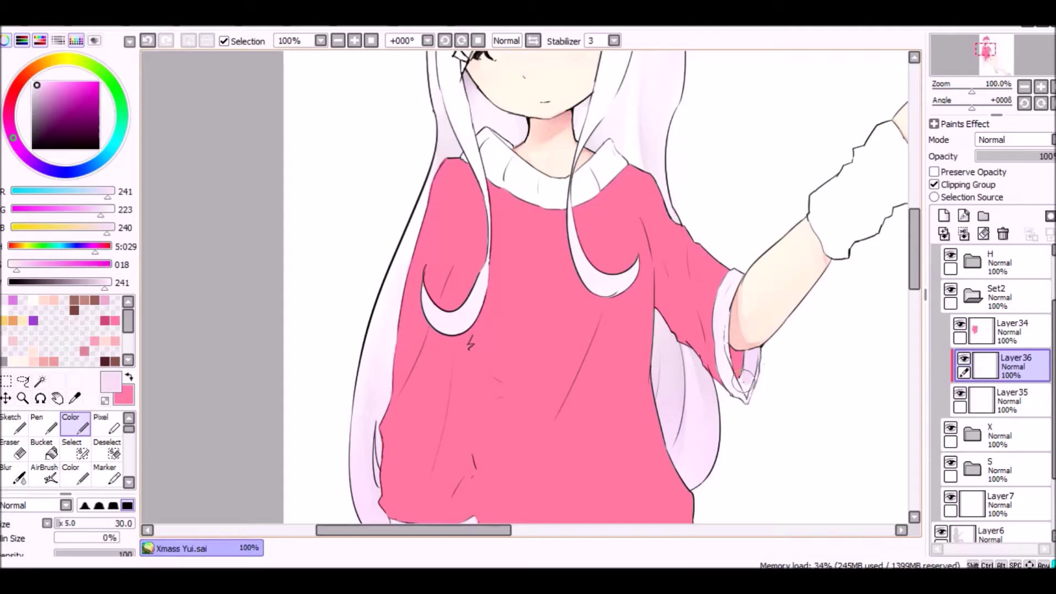
- Erase stray lilac at the lower end of the dress hem and soften its shading with Blur
{"action": "left_click_drag", "start_coordinate": [914, 250], "coordinate": [916, 326]}
{"action": "key", "text": "e"}
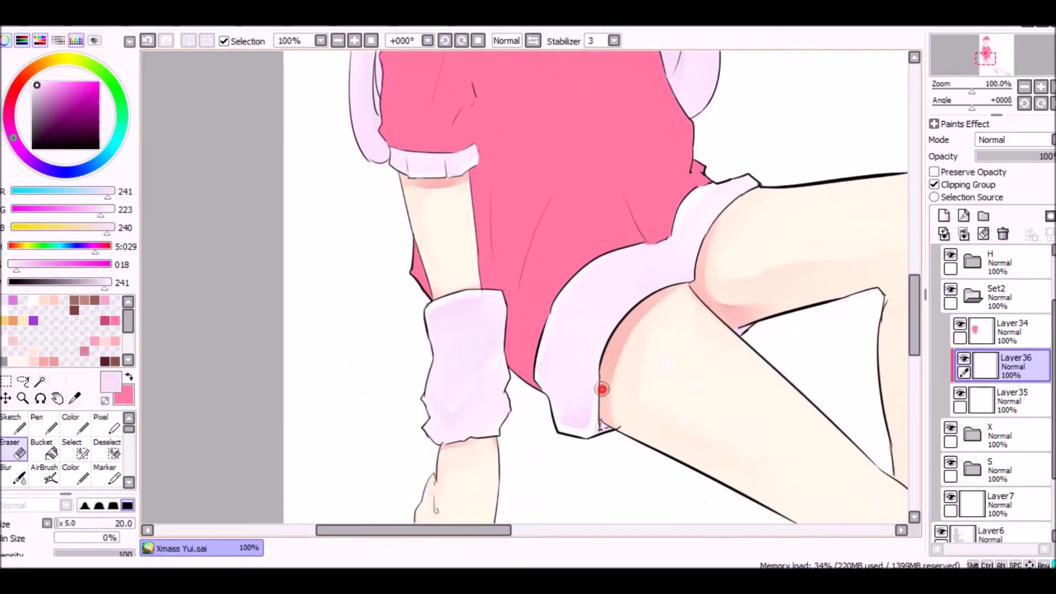
{"action": "key", "text": "b"}
- Add a clipped layer above Layer36, then paint darker lilac (RGB 214, 196, 212) shadows on the lowered wrist cuff and blur them
{"action": "left_click", "coordinate": [944, 216]}
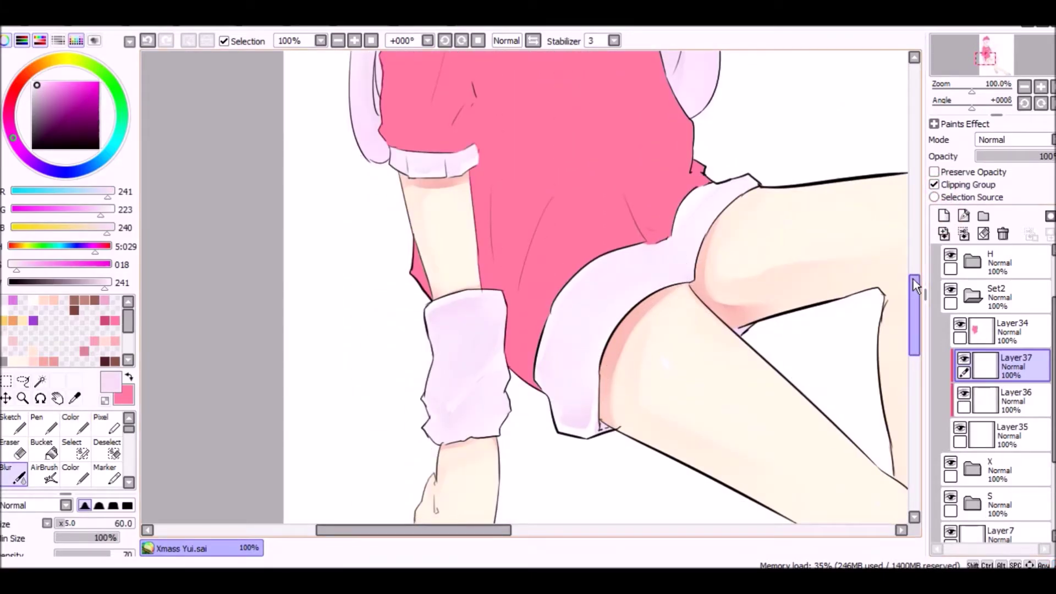
{"action": "key", "text": "c"}
{"action": "key", "text": "b"}
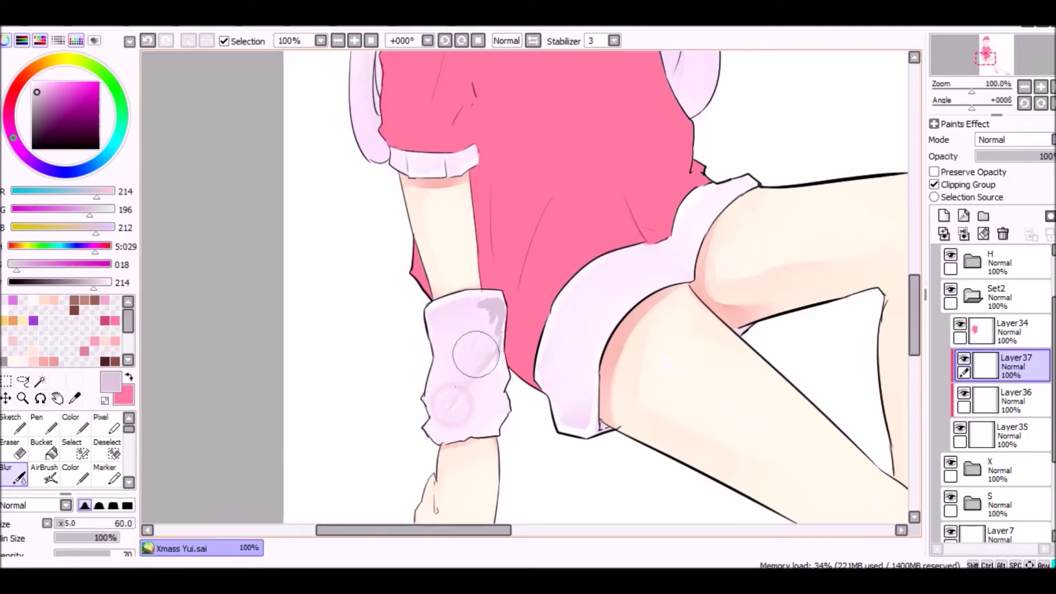
- Add darker lilac shadows at the hem's lower end and at the crease between the thighs, blending each with Blur
{"action": "key", "text": "c"}
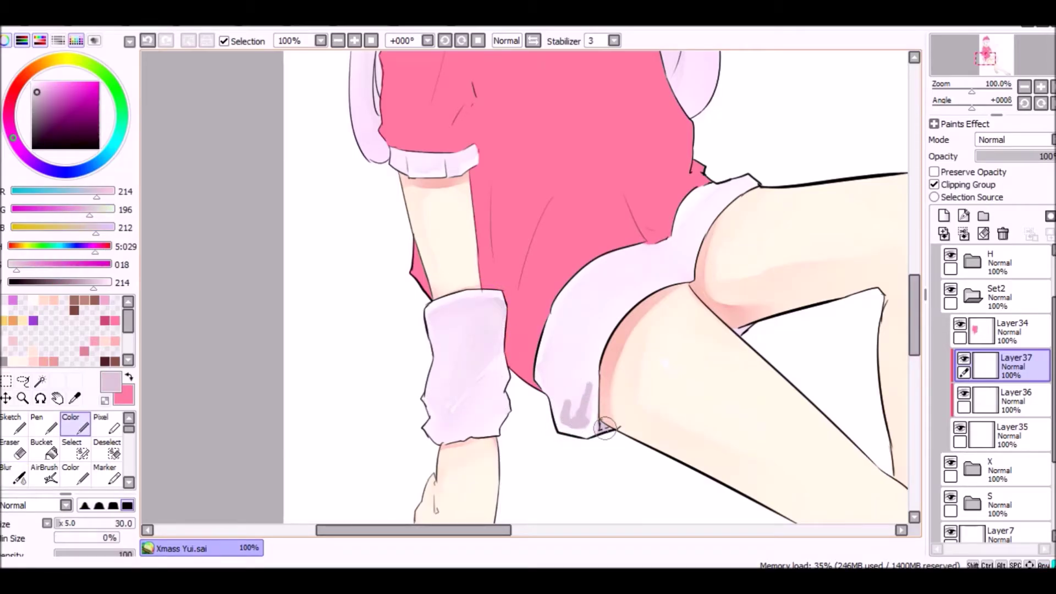
{"action": "key", "text": "b"}
{"action": "left_click_drag", "start_coordinate": [573, 396], "coordinate": [585, 373]}
{"action": "key", "text": "c"}
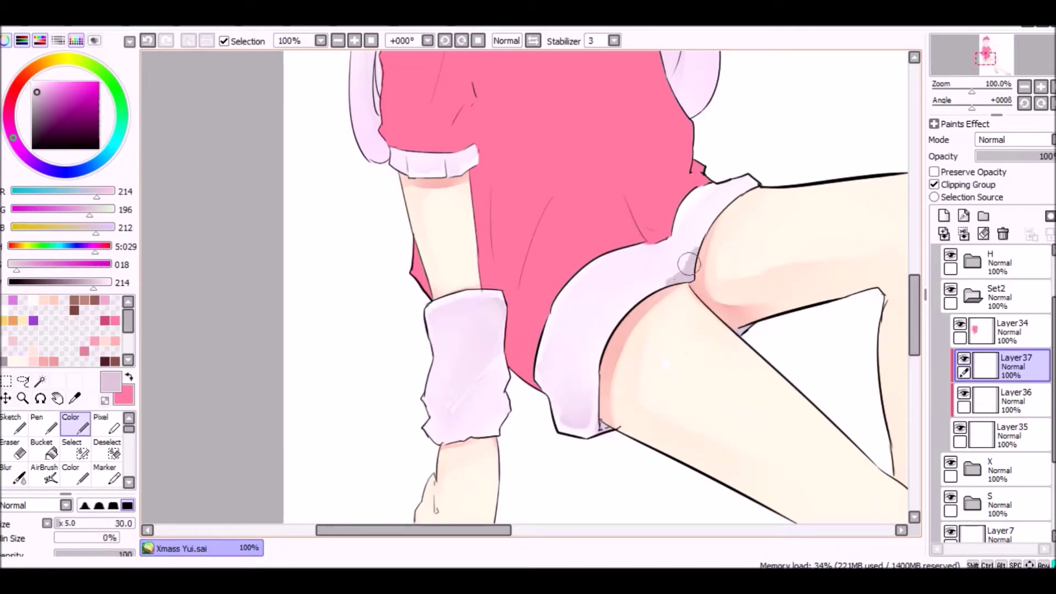
{"action": "key", "text": "b"}
- Paint darker lilac shadows on the raised arm's sleeve cuff and blend them with Blur
{"action": "scroll", "coordinate": [875, 320], "scroll_direction": "up", "scroll_amount": 5}
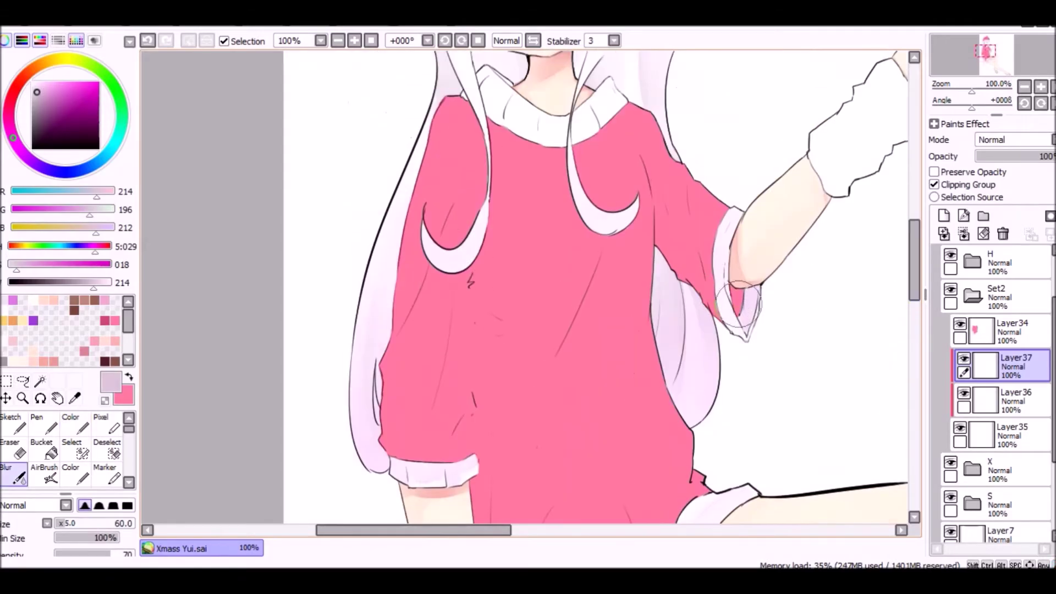
{"action": "key", "text": "c"}
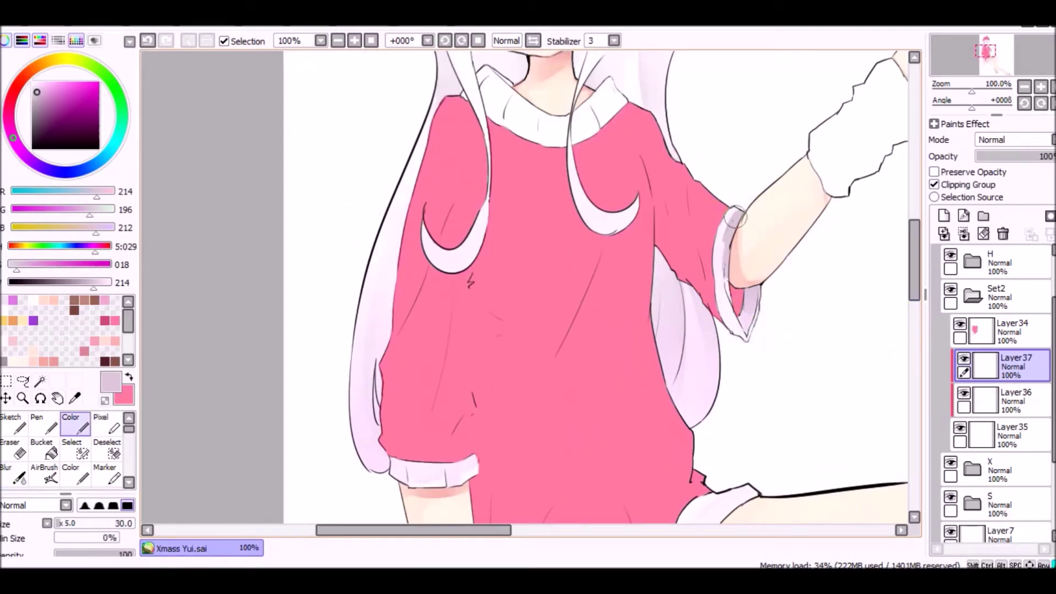
{"action": "key", "text": "b"}
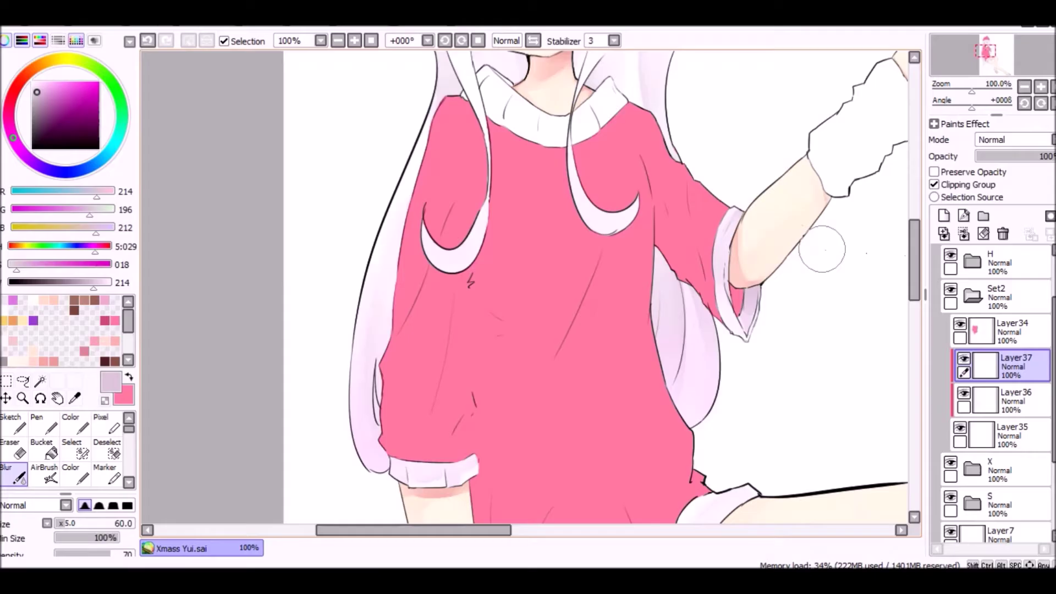
- Pick pale lilac (RGB 240, 221, 239) from the artwork, shade the dress collar with it and blend the strokes
{"action": "scroll", "coordinate": [916, 255], "scroll_direction": "up", "scroll_amount": 5}
{"action": "key", "text": "alt"}
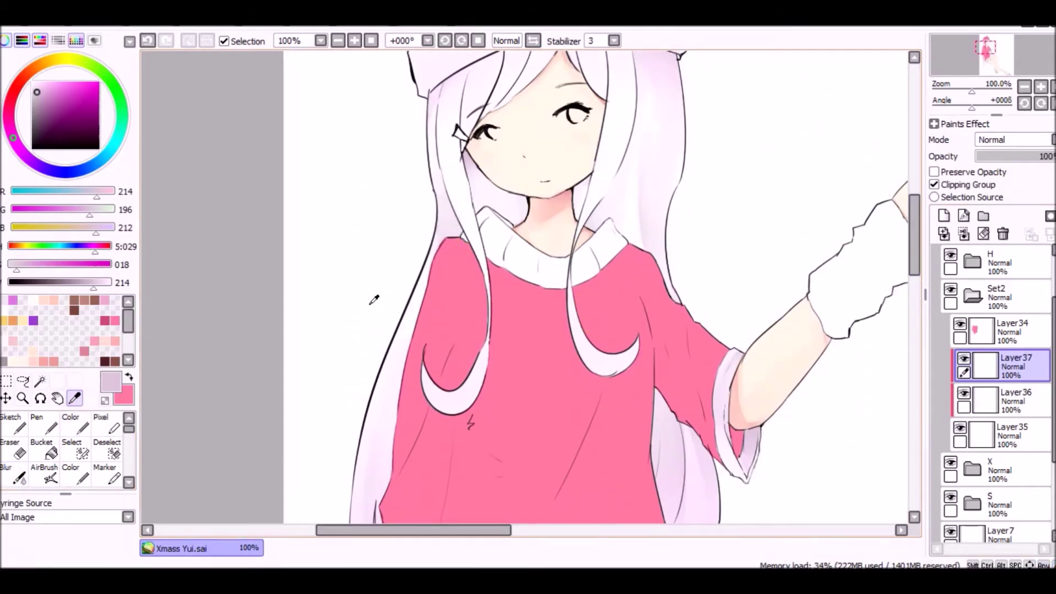
{"action": "left_click", "coordinate": [467, 242], "text": "alt"}
{"action": "left_click_drag", "start_coordinate": [501, 237], "coordinate": [626, 238]}
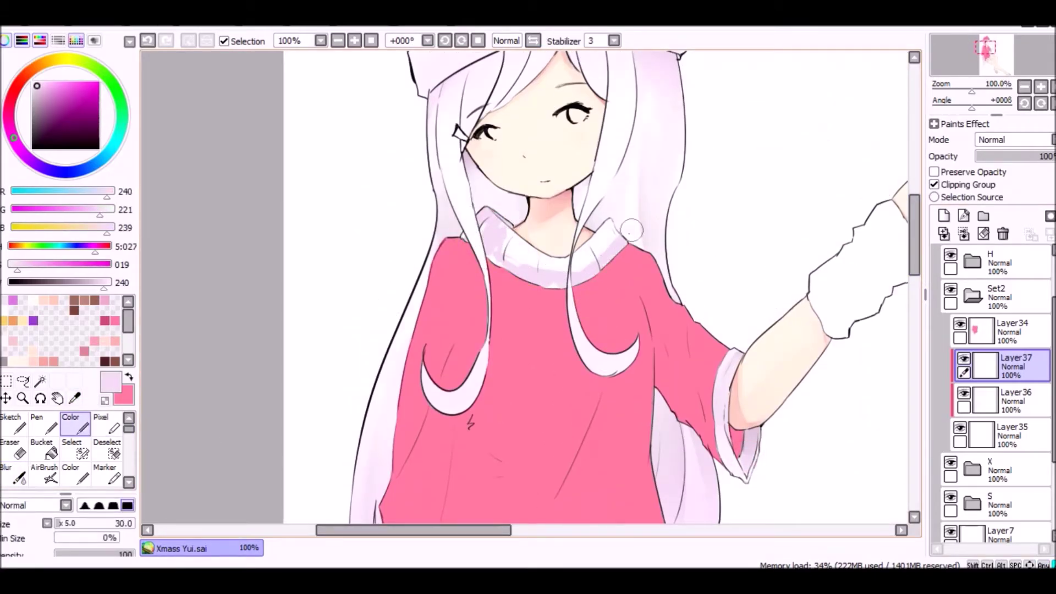
{"action": "key", "text": "b"}
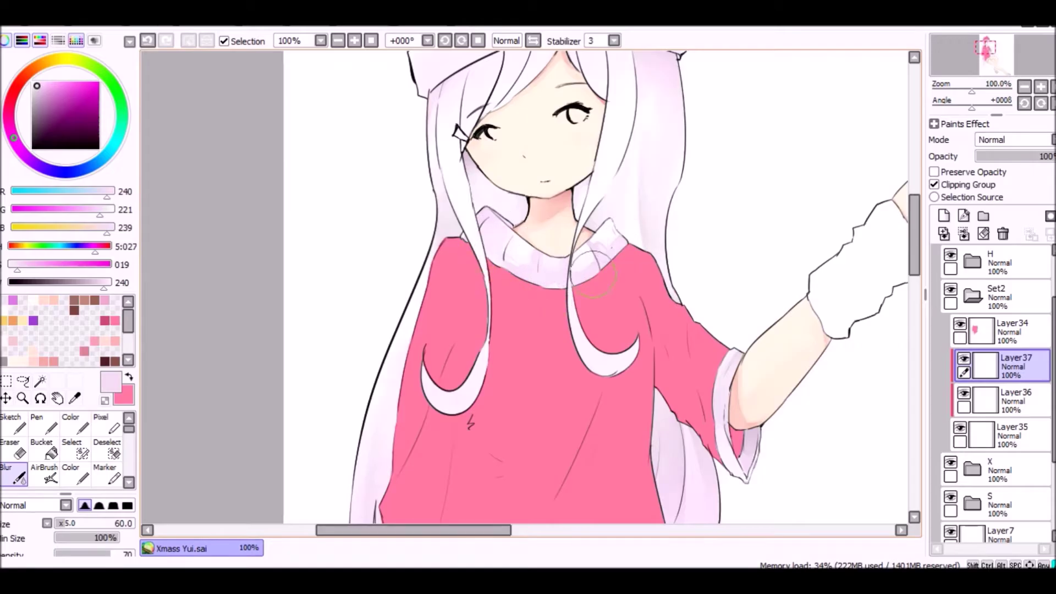
- Shade the raised arm's wrist cuff with pale lilac, blend it and clean up the shading at its edge
{"action": "left_click_drag", "start_coordinate": [915, 266], "coordinate": [789, 269]}
{"action": "key", "text": "c"}
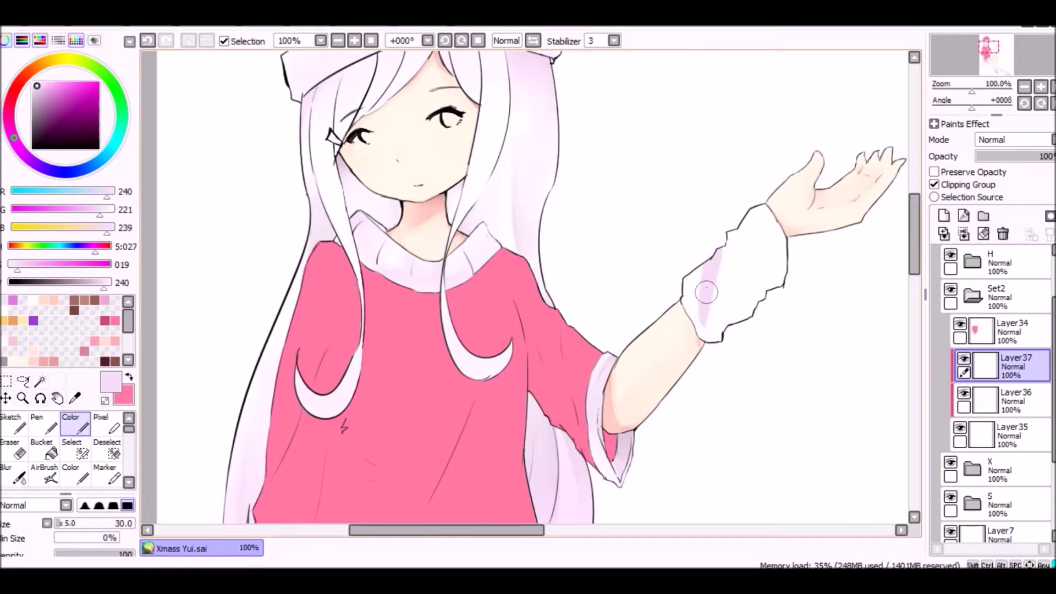
{"action": "left_click_drag", "start_coordinate": [722, 314], "coordinate": [751, 212]}
{"action": "key", "text": "b"}
{"action": "mouse_move", "coordinate": [712, 335]}
{"action": "left_mouse_down"}
{"action": "mouse_move", "coordinate": [745, 313]}
{"action": "mouse_move", "coordinate": [767, 265]}
{"action": "left_mouse_up"}
{"action": "key", "text": "c"}
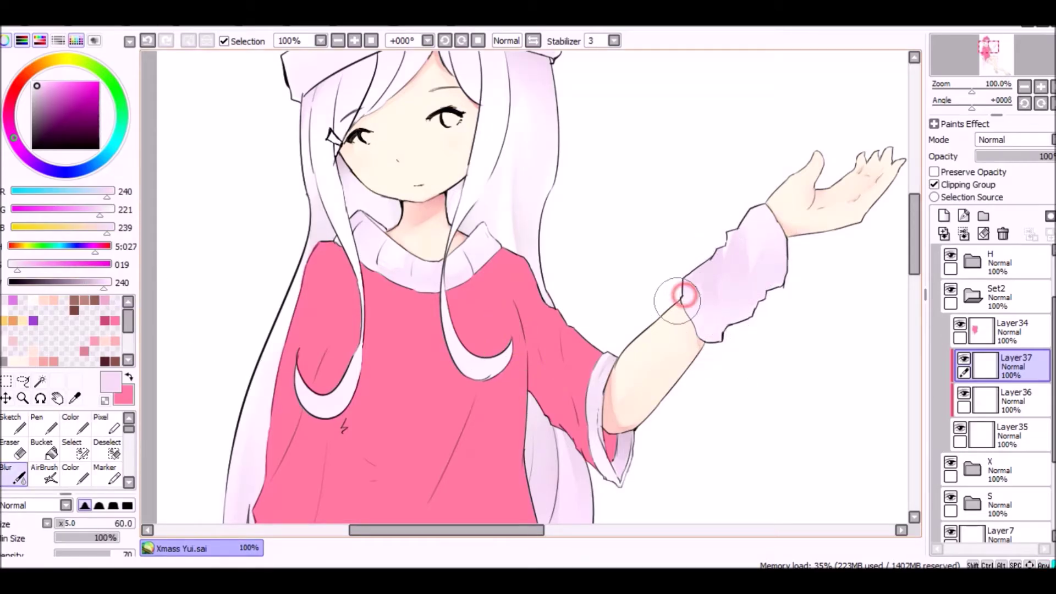
{"action": "key", "text": "e"}
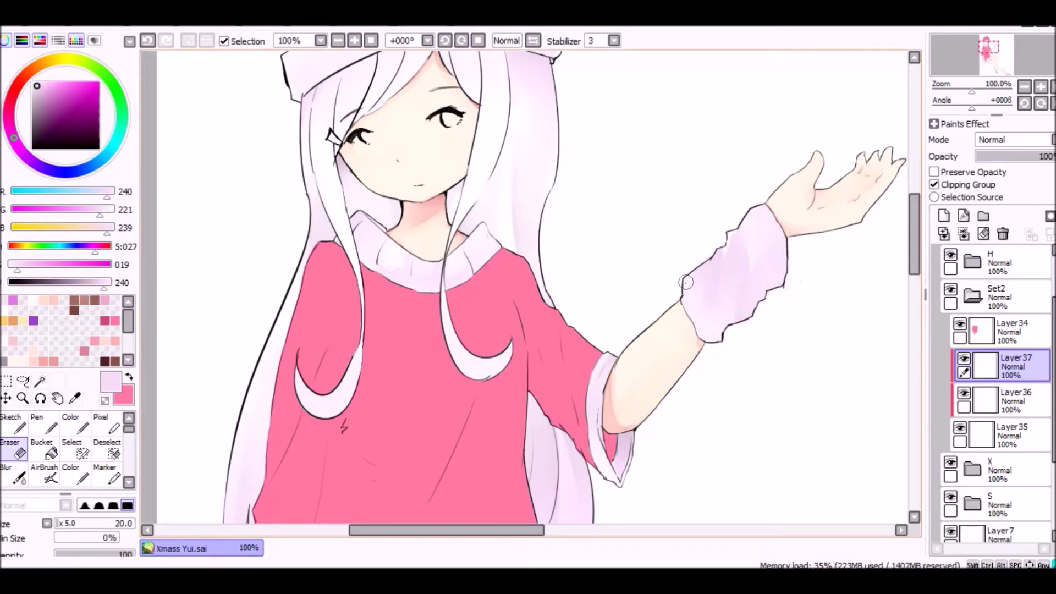
{"action": "key", "text": "b"}
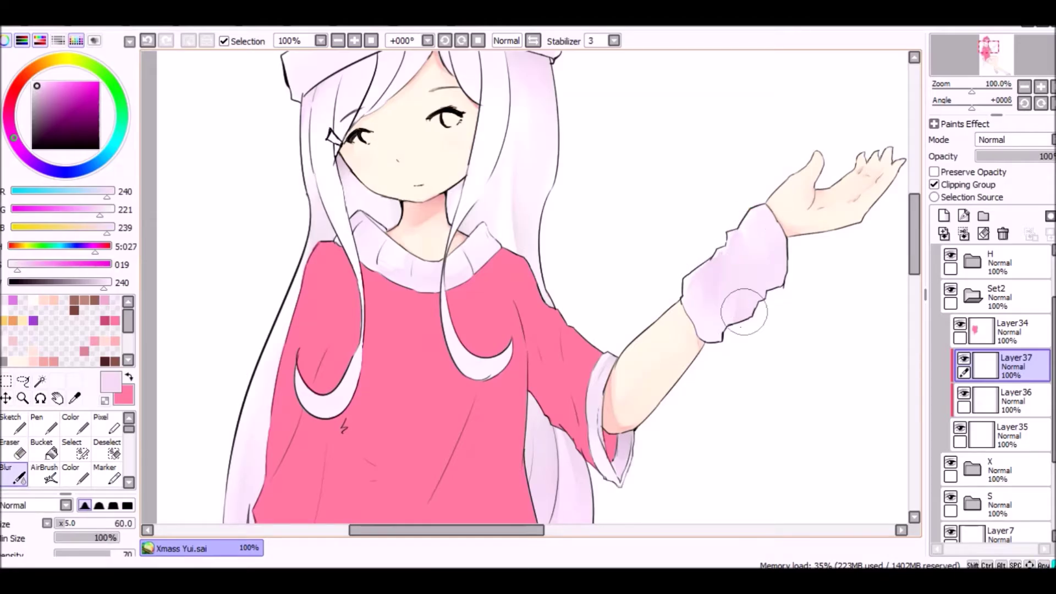
- Add a clipped layer above the pink dress on Layer34 and paint its fold shadows in muted pink (RGB 226, 124, 146)
{"action": "scroll", "coordinate": [453, 335], "scroll_direction": "down", "scroll_amount": 4}
{"action": "scroll", "coordinate": [452, 334], "scroll_direction": "up", "scroll_amount": 1}
{"action": "scroll", "coordinate": [452, 335], "scroll_direction": "up", "scroll_amount": 3}
{"action": "mouse_move", "coordinate": [914, 308]}
{"action": "left_mouse_down"}
{"action": "mouse_move", "coordinate": [914, 264]}
{"action": "mouse_move", "coordinate": [914, 291]}
{"action": "left_mouse_up"}
{"action": "key", "text": "ctrl+shift+n"}
{"action": "key", "text": "c"}
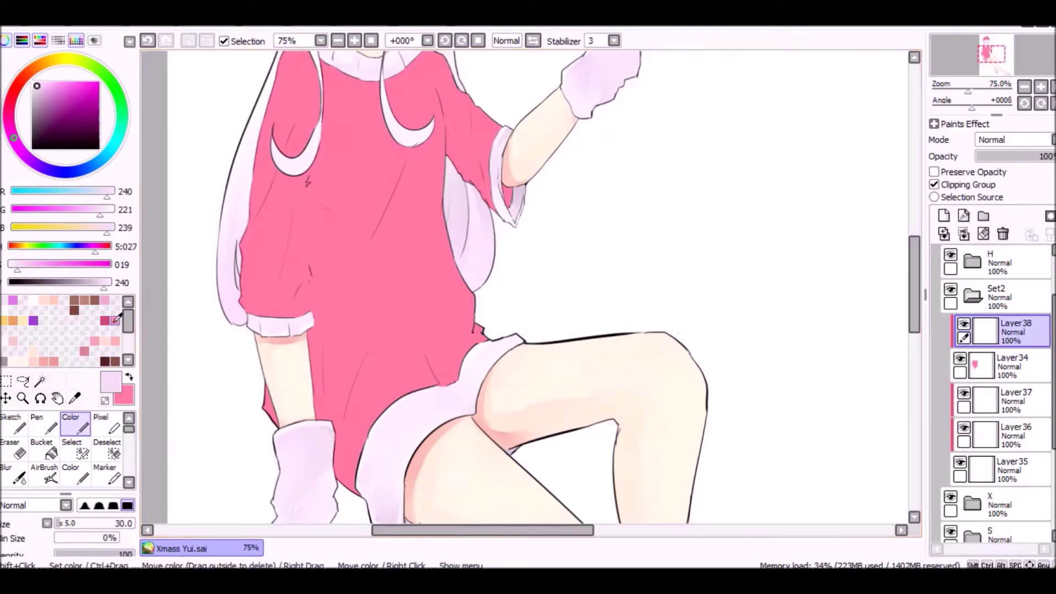
{"action": "left_click", "coordinate": [286, 247], "text": "alt"}
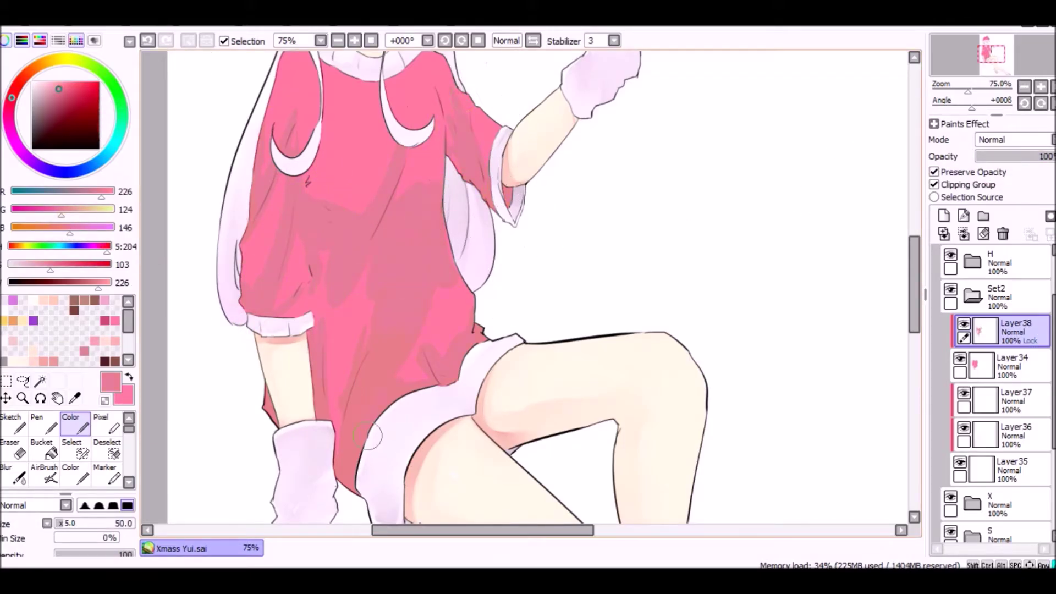
- Turn off Preserve Opacity on Layer38, blur the dress's fold shadows and lower the layer's opacity to 63%
{"action": "left_click", "coordinate": [934, 171]}
{"action": "key", "text": "b"}
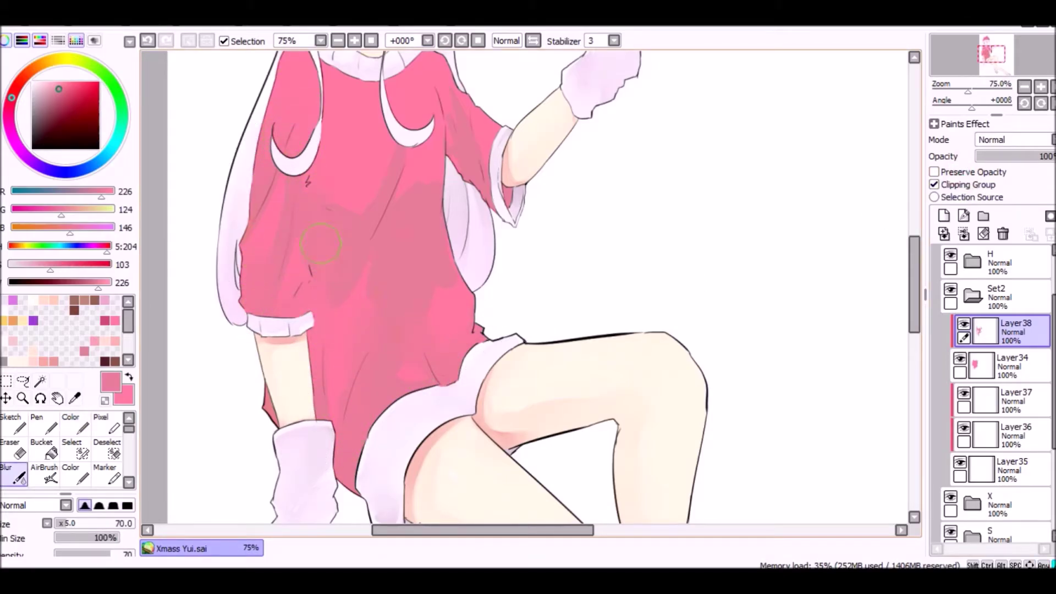
{"action": "key", "text": "ctrl+minus"}
{"action": "key", "text": "ctrl+plus"}
- Add a clipped layer above Layer38, then paint darker pink (RGB 212, 111, 132) shadows on the lower dress and blend them
{"action": "left_click", "coordinate": [944, 215]}
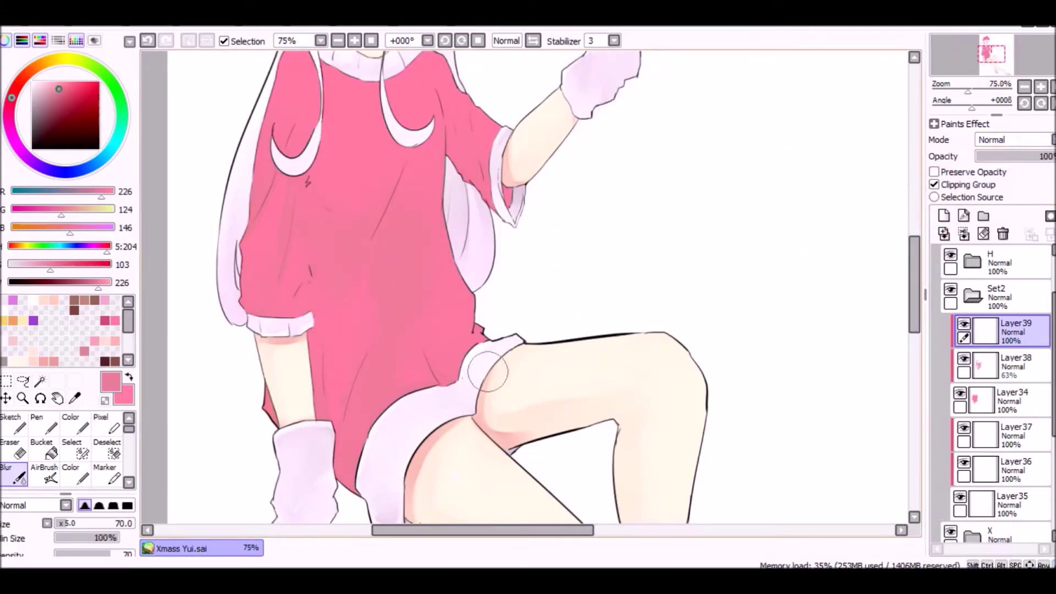
{"action": "key", "text": "c"}
{"action": "left_click", "coordinate": [264, 303], "text": "alt"}
{"action": "left_click_drag", "start_coordinate": [356, 482], "coordinate": [342, 410]}
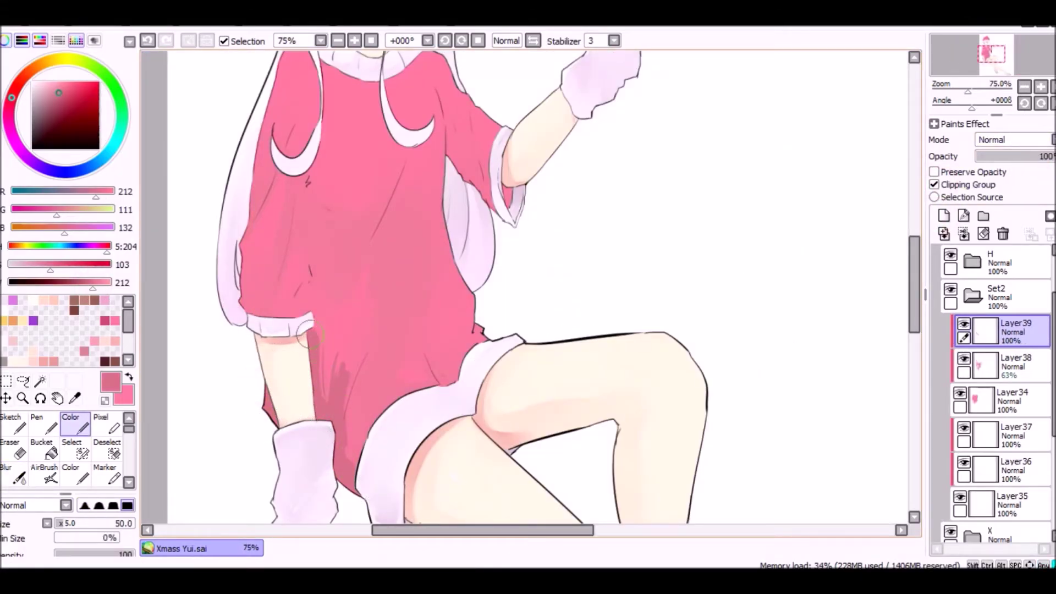
{"action": "key", "text": "b"}
{"action": "mouse_move", "coordinate": [443, 363]}
{"action": "left_mouse_down"}
{"action": "mouse_move", "coordinate": [436, 390]}
{"action": "mouse_move", "coordinate": [412, 370]}
{"action": "mouse_move", "coordinate": [405, 401]}
{"action": "left_mouse_up"}
- Paint darker pink shadows beside the hip, across the chest and under the raised arm, and blend them with Blur
{"action": "key", "text": "c"}
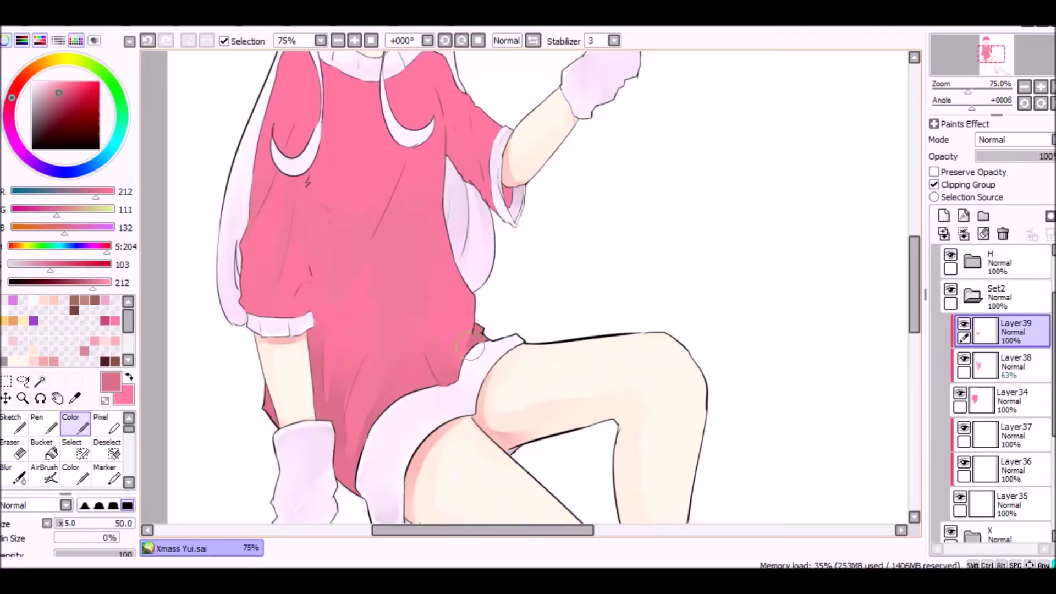
{"action": "scroll", "coordinate": [509, 306], "scroll_direction": "up", "scroll_amount": 2}
{"action": "mouse_move", "coordinate": [424, 214]}
{"action": "left_mouse_down"}
{"action": "mouse_move", "coordinate": [437, 208]}
{"action": "mouse_move", "coordinate": [410, 300]}
{"action": "mouse_move", "coordinate": [330, 236]}
{"action": "mouse_move", "coordinate": [358, 281]}
{"action": "left_mouse_up"}
{"action": "key", "text": "b"}
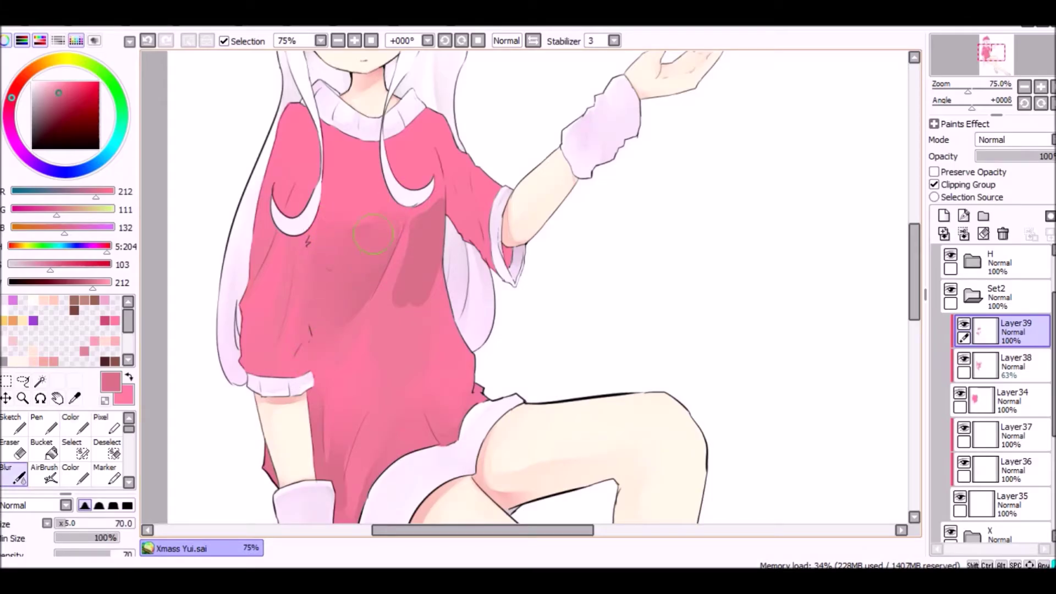
{"action": "key", "text": "Page_Down"}
{"action": "key", "text": "h"}
{"action": "key", "text": "h"}
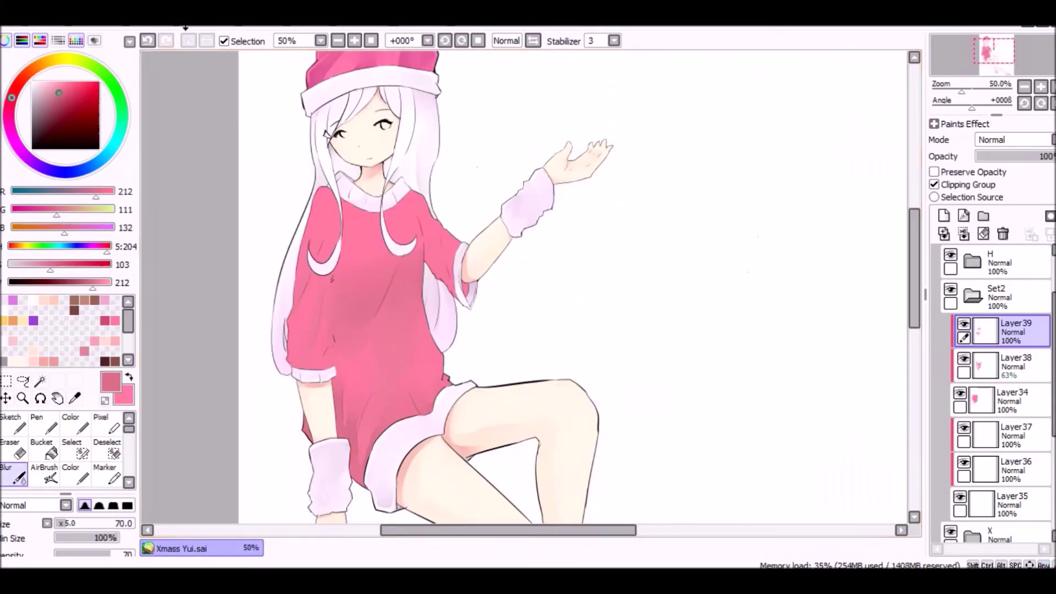
- Adjust Layer39 with Hue and Saturation, setting hue to -5, saturation to +15 and reducing the luminescence
{"action": "left_click", "coordinate": [180, 28]}
{"action": "left_click", "coordinate": [284, 35]}
{"action": "left_click_drag", "start_coordinate": [663, 219], "coordinate": [682, 218]}
{"action": "left_click_drag", "start_coordinate": [663, 171], "coordinate": [679, 198]}
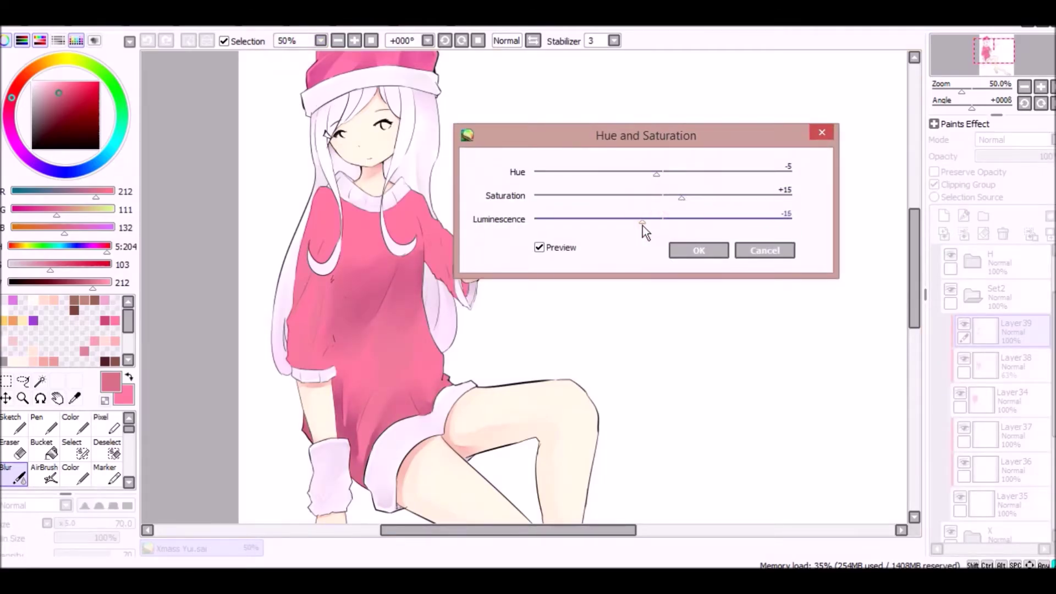
{"action": "left_click", "coordinate": [698, 250]}
- Sample a darker pink (RGB 208, 96, 136) for the lower dress's fold shadows and blend them with Blur on Layer39
{"action": "left_click", "coordinate": [74, 397]}
{"action": "left_click", "coordinate": [347, 446]}
{"action": "key", "text": "Page_Up"}
{"action": "left_click", "coordinate": [19, 476]}
{"action": "key", "text": "Page_Up"}
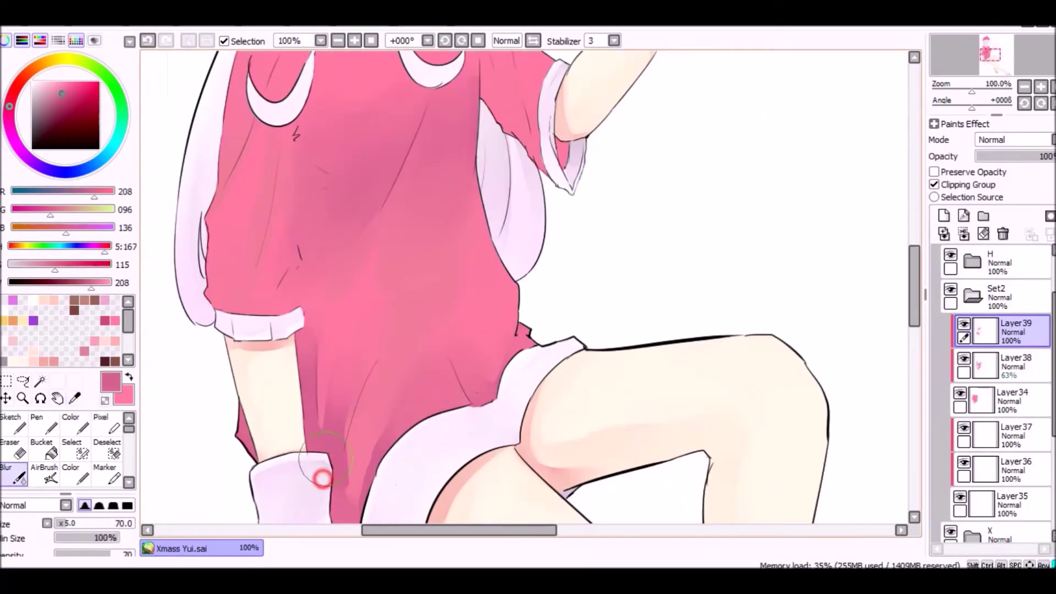
- Add a clipped layer above Layer39, paint darker pink shadows below the collar, on the shoulders and inside the raised sleeve, and blend them
{"action": "key", "text": "h"}
{"action": "key", "text": "Page_Down"}
{"action": "key", "text": "h"}
{"action": "left_click", "coordinate": [944, 216]}
{"action": "left_click", "coordinate": [70, 423]}
{"action": "mouse_move", "coordinate": [401, 83]}
{"action": "left_mouse_down"}
{"action": "mouse_move", "coordinate": [418, 124]}
{"action": "mouse_move", "coordinate": [536, 96]}
{"action": "left_mouse_up"}
{"action": "left_click_drag", "start_coordinate": [557, 170], "coordinate": [619, 234]}
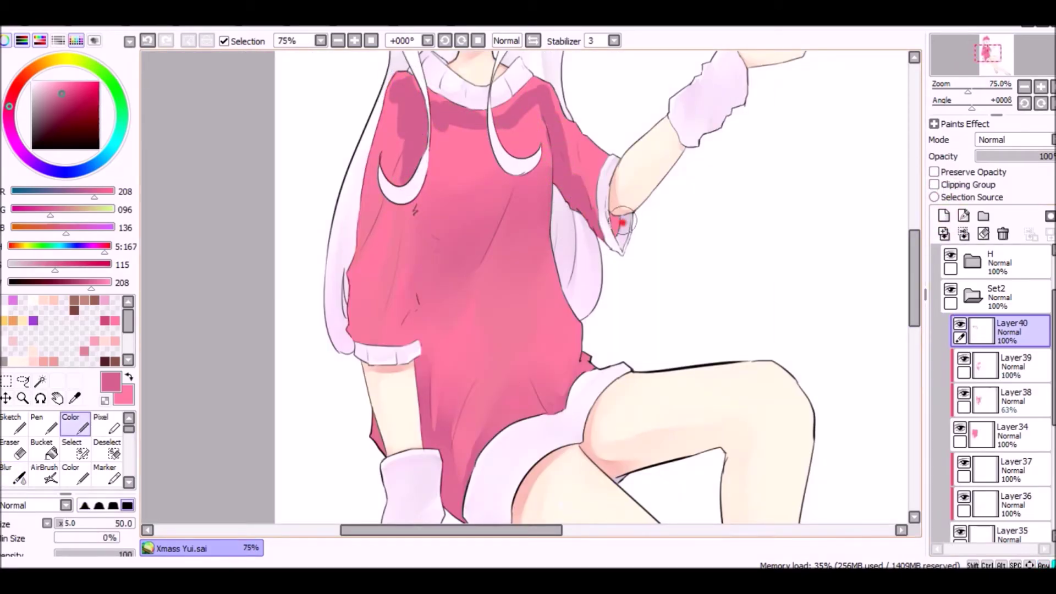
{"action": "left_click", "coordinate": [934, 184]}
{"action": "key", "text": "b"}
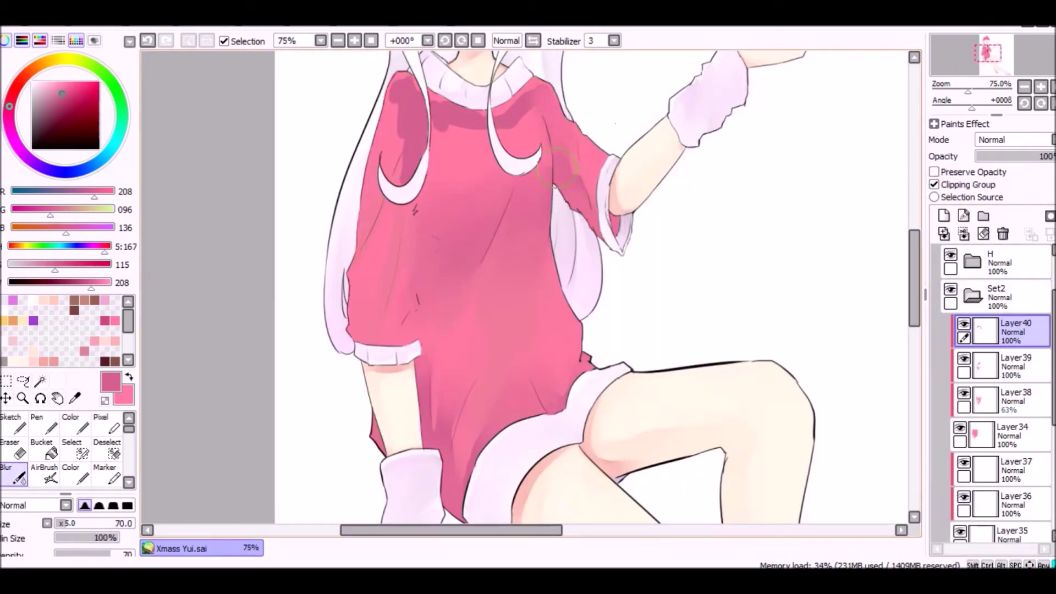
{"action": "left_click_drag", "start_coordinate": [399, 86], "coordinate": [410, 121]}
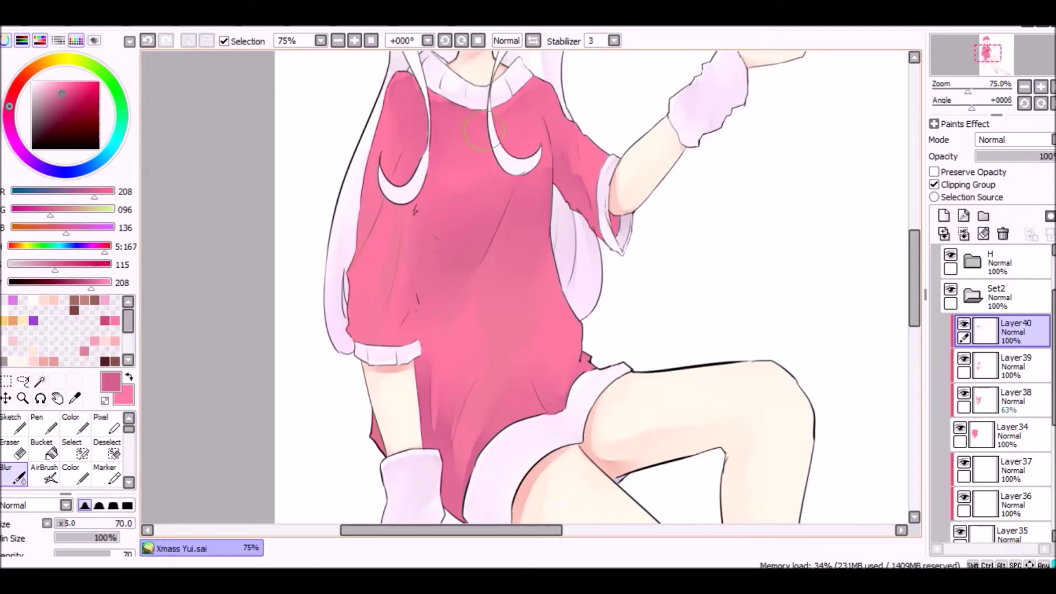
- Lower Layer40's opacity to 60% and add a clipped layer above it, with lighter pink (RGB 250, 121, 155) as the active colour
{"action": "scroll", "coordinate": [497, 255], "scroll_direction": "down", "scroll_amount": 2}
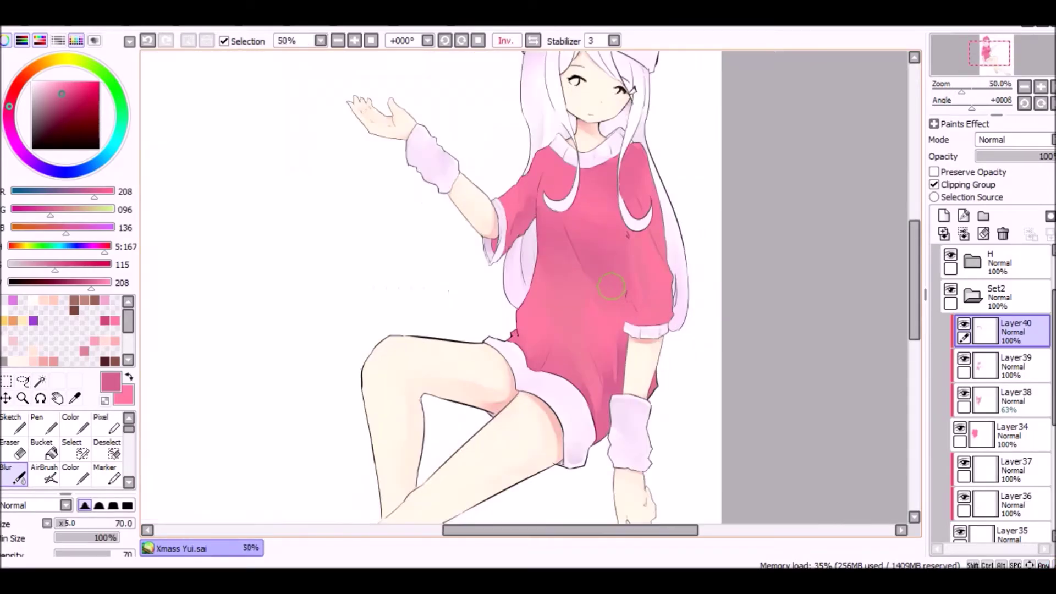
{"action": "scroll", "coordinate": [848, 247], "scroll_direction": "up", "scroll_amount": 3}
{"action": "left_click", "coordinate": [1027, 156]}
{"action": "left_click", "coordinate": [944, 216]}
{"action": "key", "text": "x"}
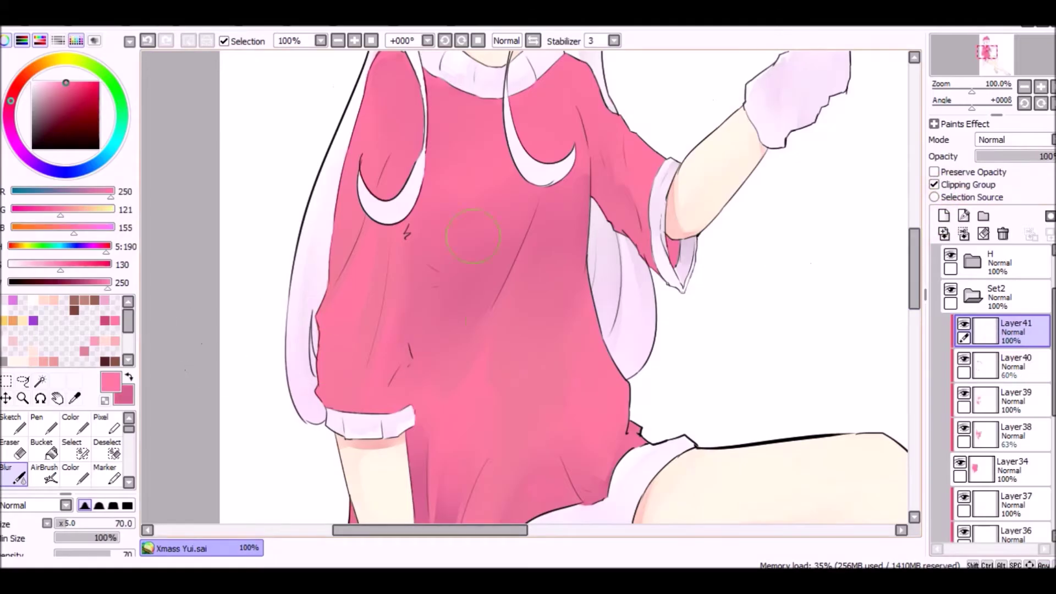
- Touch up the dress's chest and waist folds with the lighter pink on Layer41 and blend them with Blur
{"action": "key", "text": "c"}
{"action": "scroll", "coordinate": [584, 231], "scroll_direction": "down", "scroll_amount": 1}
{"action": "scroll", "coordinate": [585, 231], "scroll_direction": "up", "scroll_amount": 1}
{"action": "key", "text": "h"}
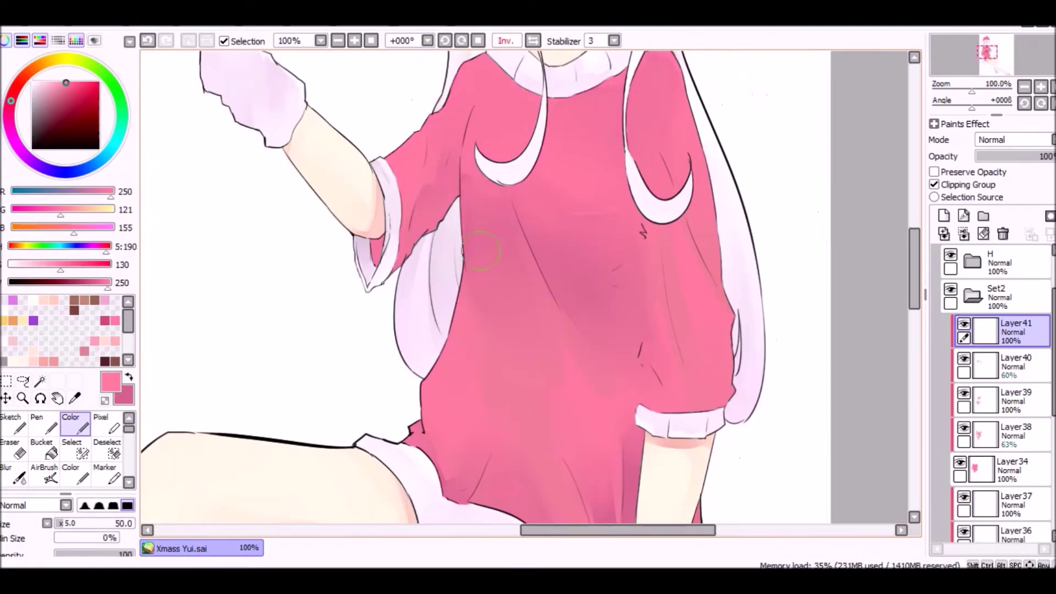
{"action": "key", "text": "b"}
{"action": "key", "text": "h"}
{"action": "key", "text": "c"}
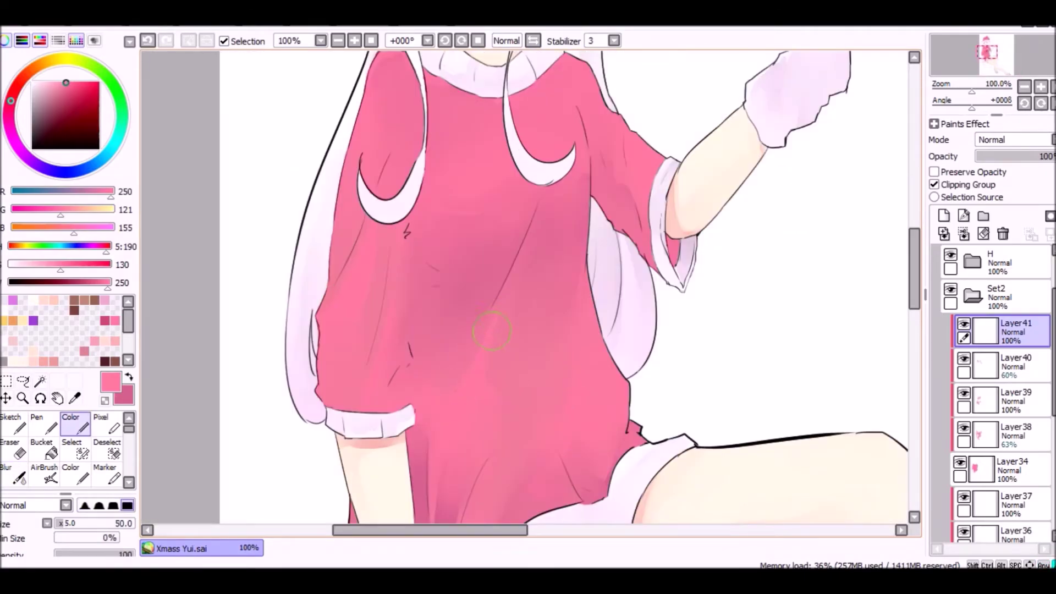
- Create a layer folder above Set2 and add a new layer inside it for the shoes
{"action": "key", "text": "g"}
{"action": "scroll", "coordinate": [731, 358], "scroll_direction": "down", "scroll_amount": 4}
{"action": "scroll", "coordinate": [906, 262], "scroll_direction": "up", "scroll_amount": 2}
{"action": "left_click_drag", "start_coordinate": [915, 245], "coordinate": [945, 315]}
{"action": "left_click", "coordinate": [983, 215]}
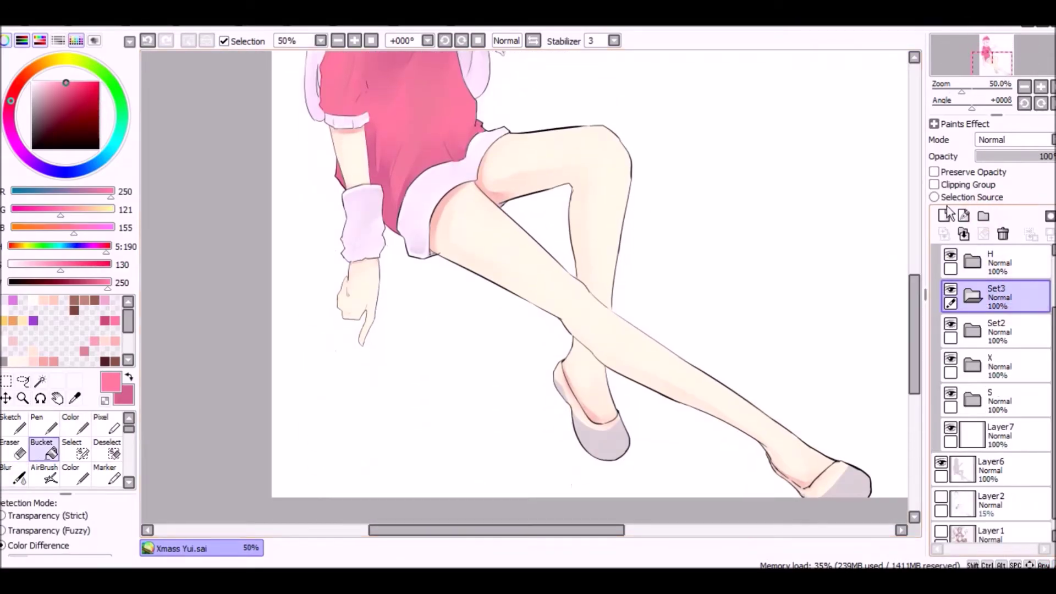
{"action": "left_click", "coordinate": [944, 216]}
- Sample white and paint the rear foot's shoe white on Layer42, with a size 30 brush, staying within its outline
{"action": "scroll", "coordinate": [655, 373], "scroll_direction": "down", "scroll_amount": 1}
{"action": "scroll", "coordinate": [655, 372], "scroll_direction": "up", "scroll_amount": 2}
{"action": "left_click", "coordinate": [655, 370], "text": "alt"}
{"action": "key", "text": "c"}
{"action": "mouse_move", "coordinate": [541, 404]}
{"action": "left_mouse_down"}
{"action": "mouse_move", "coordinate": [501, 428]}
{"action": "mouse_move", "coordinate": [530, 436]}
{"action": "mouse_move", "coordinate": [460, 302]}
{"action": "left_mouse_up"}
{"action": "key", "text": "bracketleft"}
{"action": "key", "text": "bracketleft"}
{"action": "key", "text": "bracketleft"}
{"action": "scroll", "coordinate": [457, 283], "scroll_direction": "up", "scroll_amount": 2}
{"action": "left_click_drag", "start_coordinate": [473, 265], "coordinate": [550, 437]}
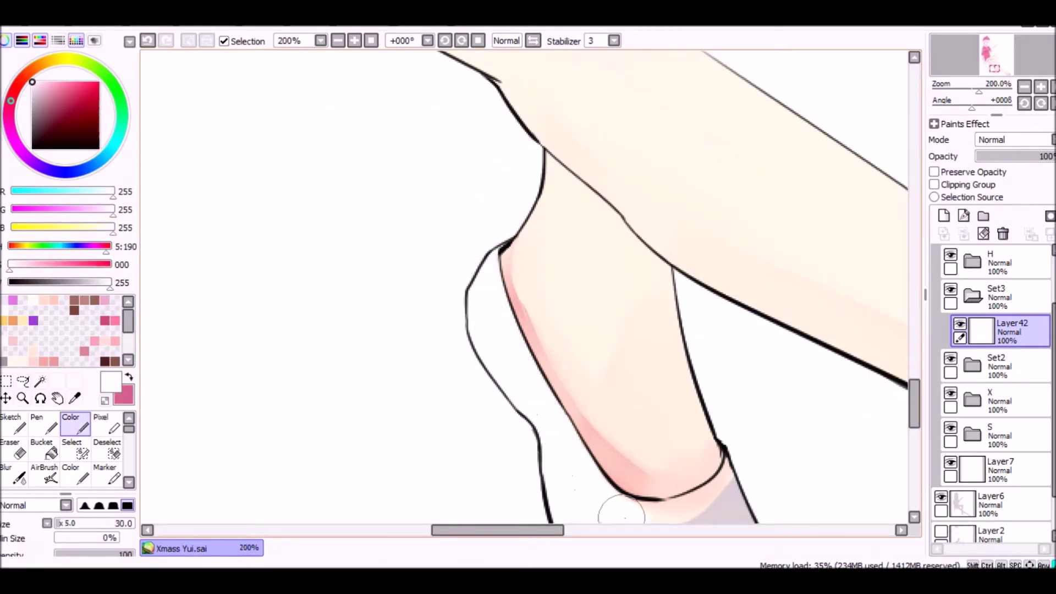
{"action": "left_click_drag", "start_coordinate": [664, 514], "coordinate": [730, 471]}
{"action": "key", "text": "e"}
{"action": "scroll", "coordinate": [876, 400], "scroll_direction": "down", "scroll_amount": 5}
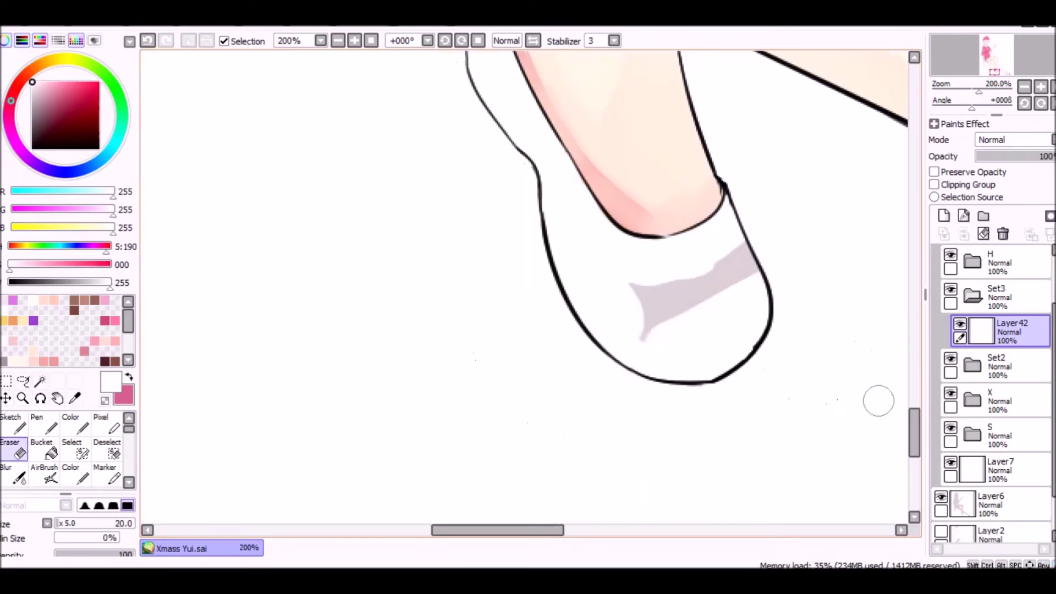
{"action": "key", "text": "c"}
{"action": "left_click_drag", "start_coordinate": [660, 330], "coordinate": [732, 264]}
- Paint the front foot's shoe white on Layer42, down to the canvas edge
{"action": "scroll", "coordinate": [614, 461], "scroll_direction": "right", "scroll_amount": 15}
{"action": "scroll", "coordinate": [538, 385], "scroll_direction": "down", "scroll_amount": 3}
{"action": "mouse_move", "coordinate": [538, 384]}
{"action": "left_mouse_down"}
{"action": "mouse_move", "coordinate": [435, 356]}
{"action": "mouse_move", "coordinate": [510, 273]}
{"action": "mouse_move", "coordinate": [539, 310]}
{"action": "mouse_move", "coordinate": [401, 374]}
{"action": "left_mouse_up"}
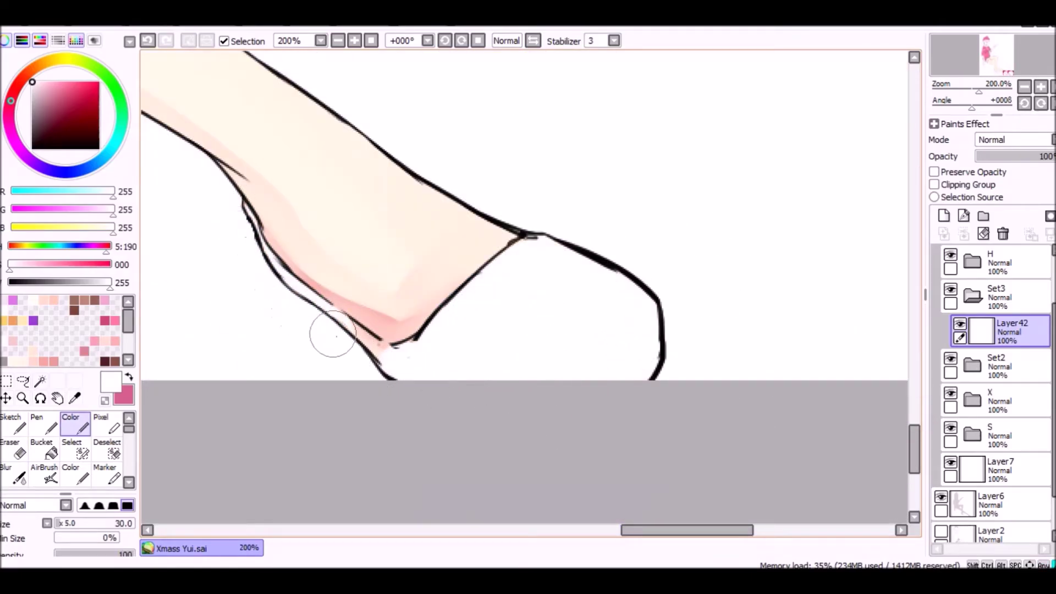
- Add a clipped layer above Layer42, sample pale lilac (RGB 242, 228, 240), then shade the front shoe and blend it
{"action": "scroll", "coordinate": [693, 288], "scroll_direction": "down", "scroll_amount": 6}
{"action": "left_click", "coordinate": [944, 215]}
{"action": "left_click", "coordinate": [933, 184]}
{"action": "left_click", "coordinate": [663, 482], "text": "alt"}
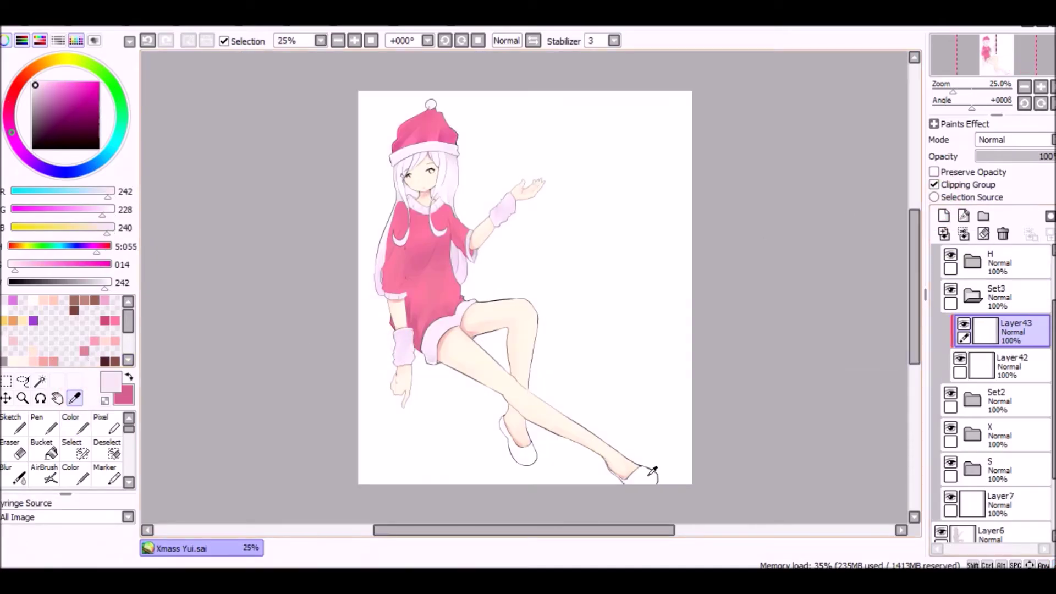
{"action": "scroll", "coordinate": [663, 481], "scroll_direction": "up", "scroll_amount": 4}
{"action": "left_click_drag", "start_coordinate": [715, 454], "coordinate": [757, 444]}
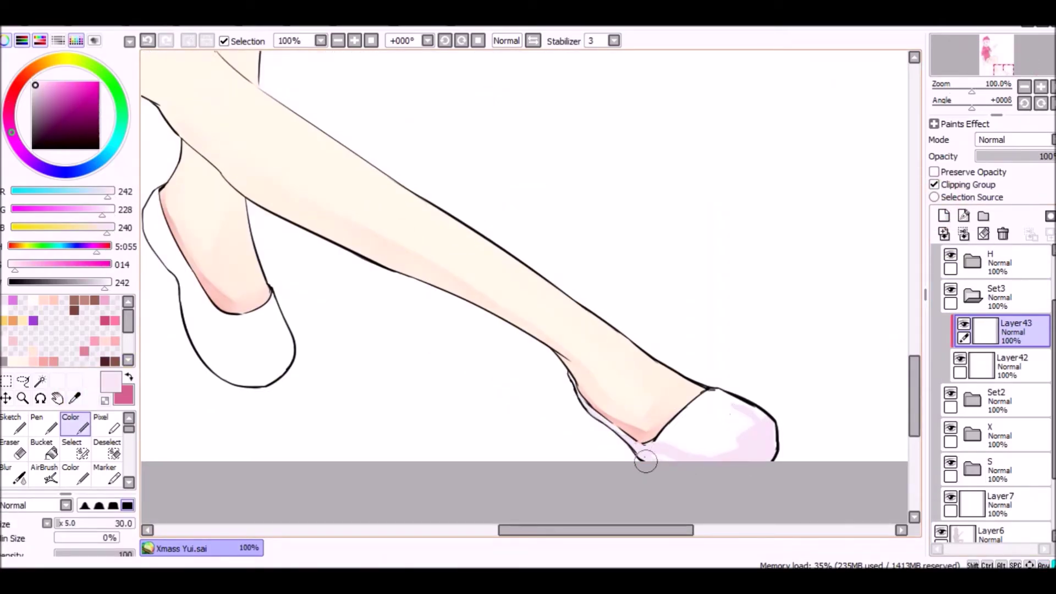
{"action": "key", "text": "b"}
- Shade the rear shoe's heel, side and toe with pale lilac on Layer43 and blend the shading with Blur
{"action": "left_click_drag", "start_coordinate": [510, 532], "coordinate": [490, 533]}
{"action": "key", "text": "c"}
{"action": "mouse_move", "coordinate": [231, 209]}
{"action": "left_mouse_down"}
{"action": "mouse_move", "coordinate": [259, 282]}
{"action": "mouse_move", "coordinate": [264, 341]}
{"action": "mouse_move", "coordinate": [330, 380]}
{"action": "left_mouse_up"}
{"action": "left_click_drag", "start_coordinate": [266, 365], "coordinate": [307, 328]}
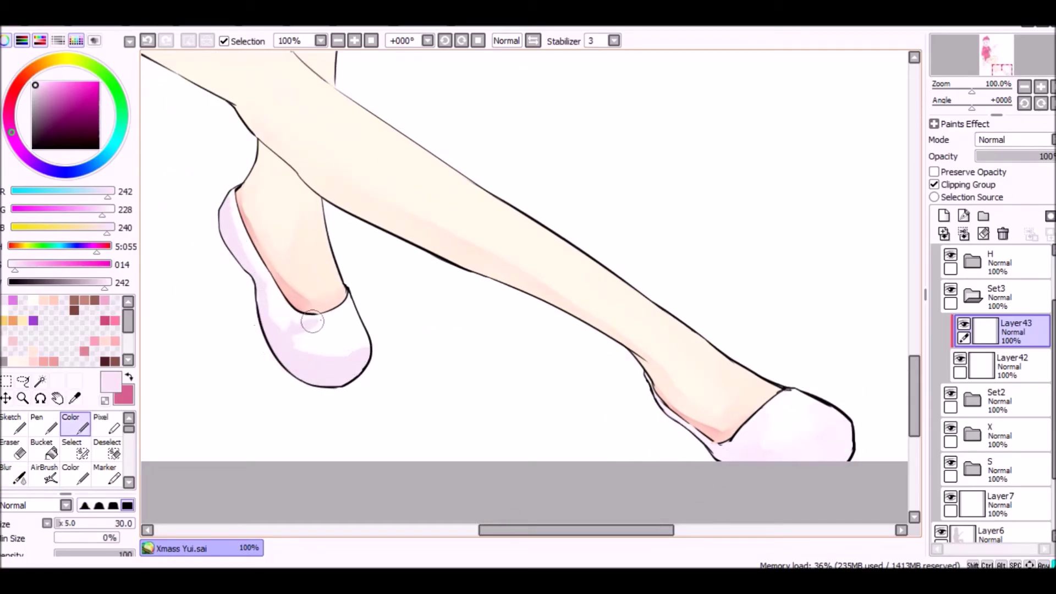
{"action": "key", "text": "b"}
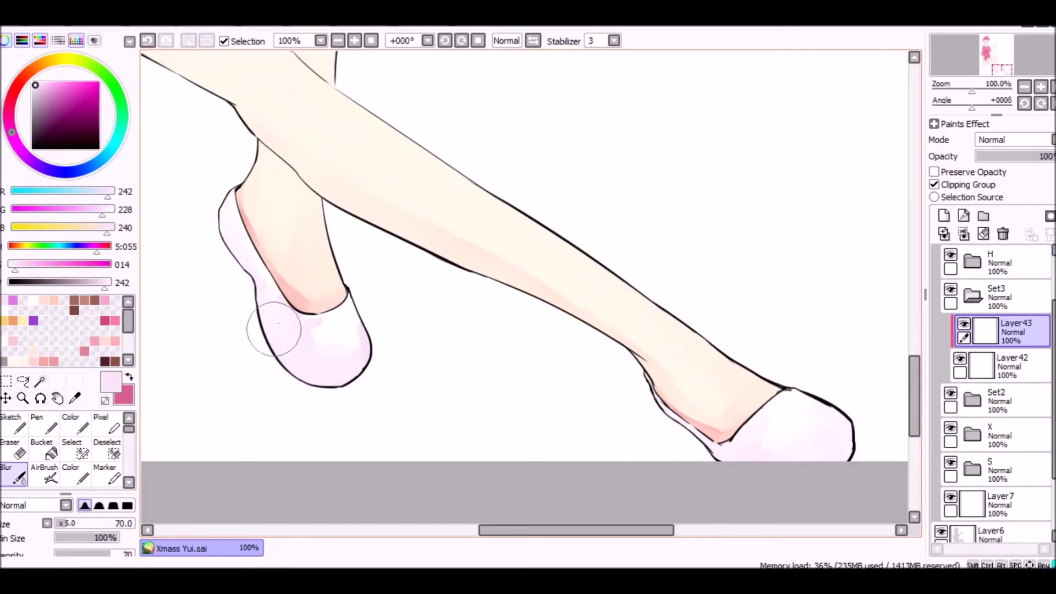
{"action": "scroll", "coordinate": [401, 302], "scroll_direction": "down", "scroll_amount": 4}
- Create a layer folder above Set3, add a layer inside it and paint the whites of both eyes
{"action": "key", "text": "c"}
{"action": "scroll", "coordinate": [420, 159], "scroll_direction": "up", "scroll_amount": 6}
{"action": "left_click", "coordinate": [1006, 300]}
{"action": "left_click", "coordinate": [1007, 300]}
{"action": "left_click", "coordinate": [983, 215]}
{"action": "left_click", "coordinate": [943, 215]}
{"action": "scroll", "coordinate": [352, 309], "scroll_direction": "up", "scroll_amount": 3}
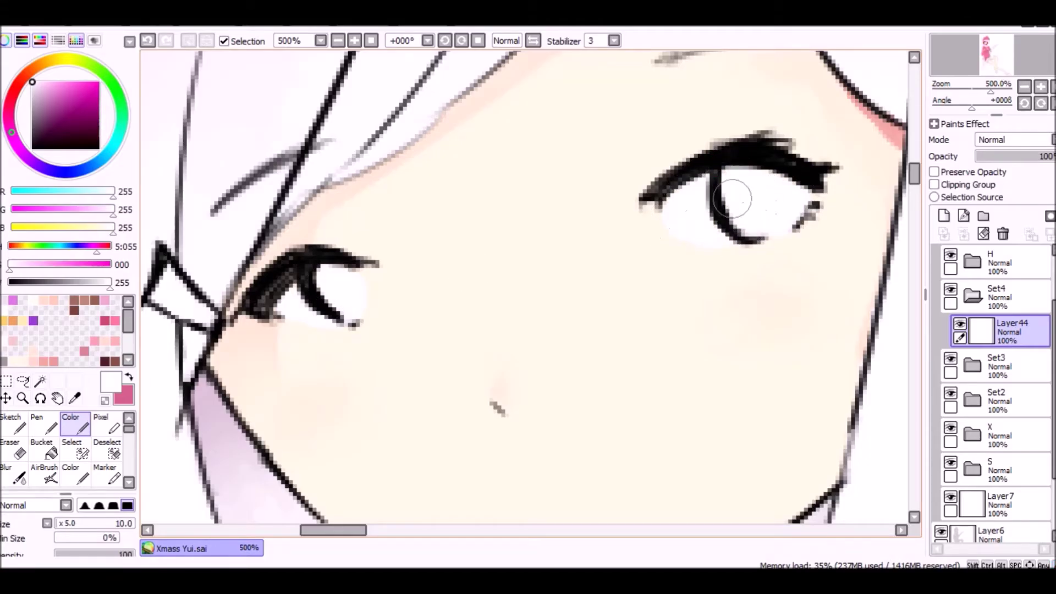
- Add a layer above Layer44, pick a pink swatch and paint both irises, trimming the edges with the Eraser
{"action": "key", "text": "ctrl+shift+n"}
{"action": "key", "text": "ctrl+alt+g"}
{"action": "left_click", "coordinate": [115, 320]}
{"action": "mouse_move", "coordinate": [329, 274]}
{"action": "left_mouse_down"}
{"action": "mouse_move", "coordinate": [342, 300]}
{"action": "mouse_move", "coordinate": [360, 278]}
{"action": "left_mouse_up"}
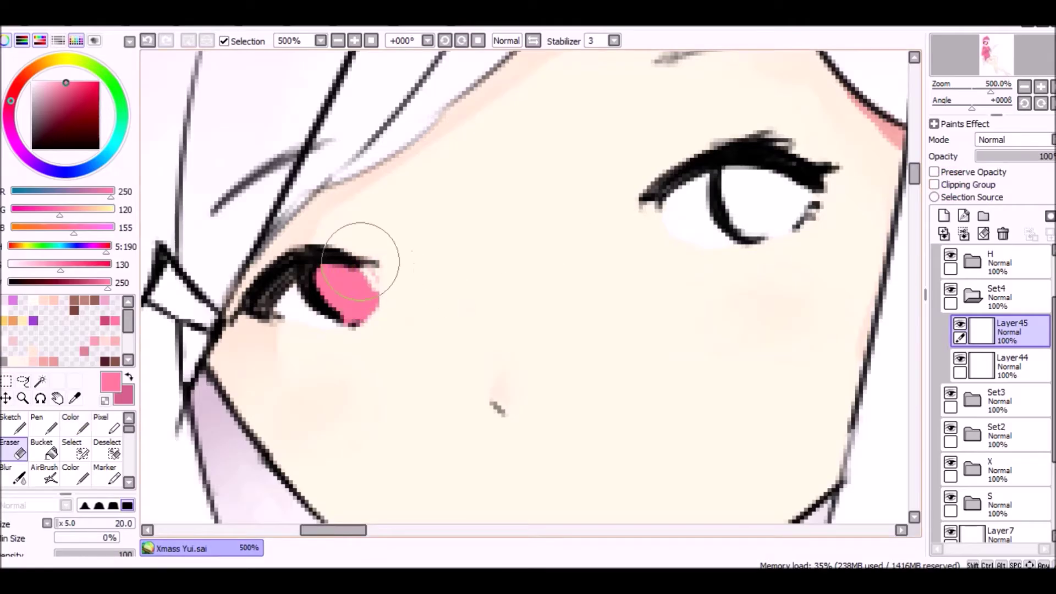
{"action": "mouse_move", "coordinate": [736, 171]}
{"action": "left_mouse_down"}
{"action": "mouse_move", "coordinate": [739, 210]}
{"action": "mouse_move", "coordinate": [778, 196]}
{"action": "left_mouse_up"}
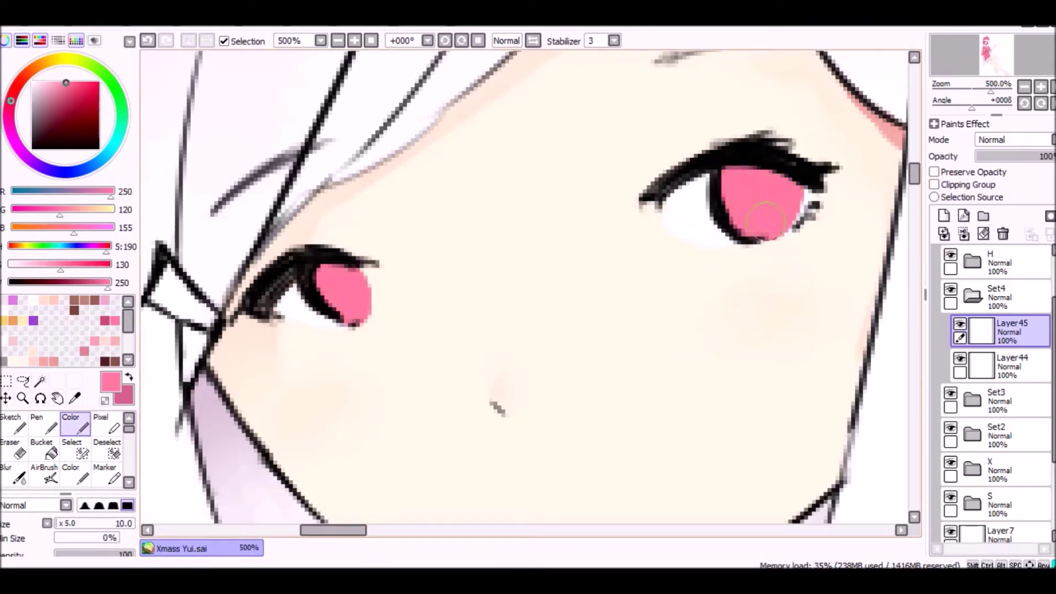
{"action": "scroll", "coordinate": [765, 220], "scroll_direction": "down", "scroll_amount": 10}
- Add a clipped layer above Layer45 and paint black pupils and thin dark iris lines in both eyes
{"action": "scroll", "coordinate": [715, 209], "scroll_direction": "up", "scroll_amount": 8}
{"action": "left_click", "coordinate": [944, 216]}
{"action": "left_click", "coordinate": [933, 184]}
{"action": "scroll", "coordinate": [571, 233], "scroll_direction": "up", "scroll_amount": 1}
{"action": "left_click", "coordinate": [90, 281]}
{"action": "mouse_move", "coordinate": [90, 279]}
{"action": "left_mouse_down"}
{"action": "mouse_move", "coordinate": [106, 282]}
{"action": "mouse_move", "coordinate": [9, 282]}
{"action": "left_mouse_up"}
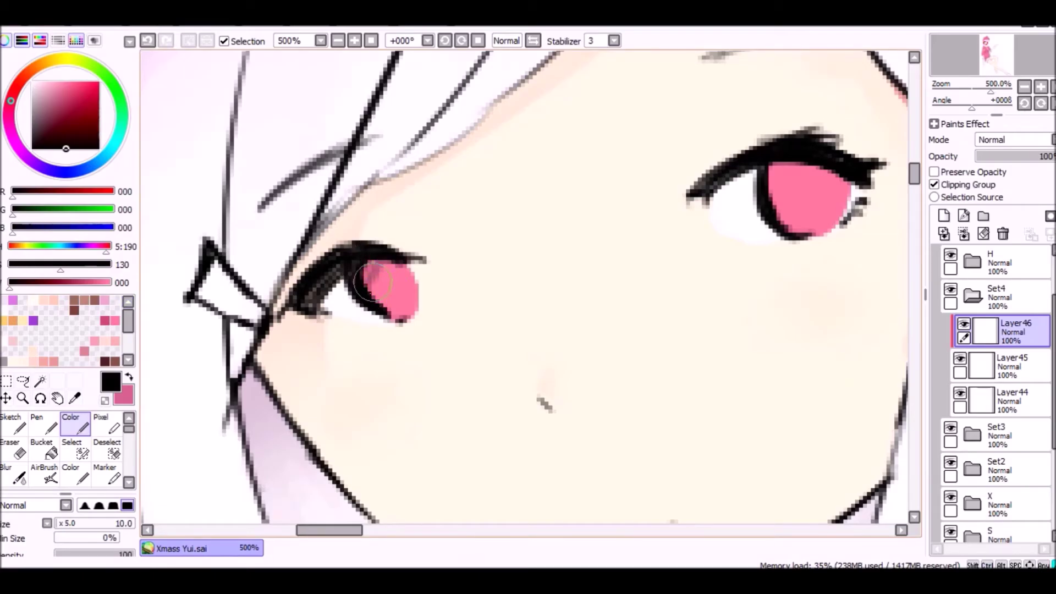
{"action": "left_click_drag", "start_coordinate": [767, 201], "coordinate": [809, 158]}
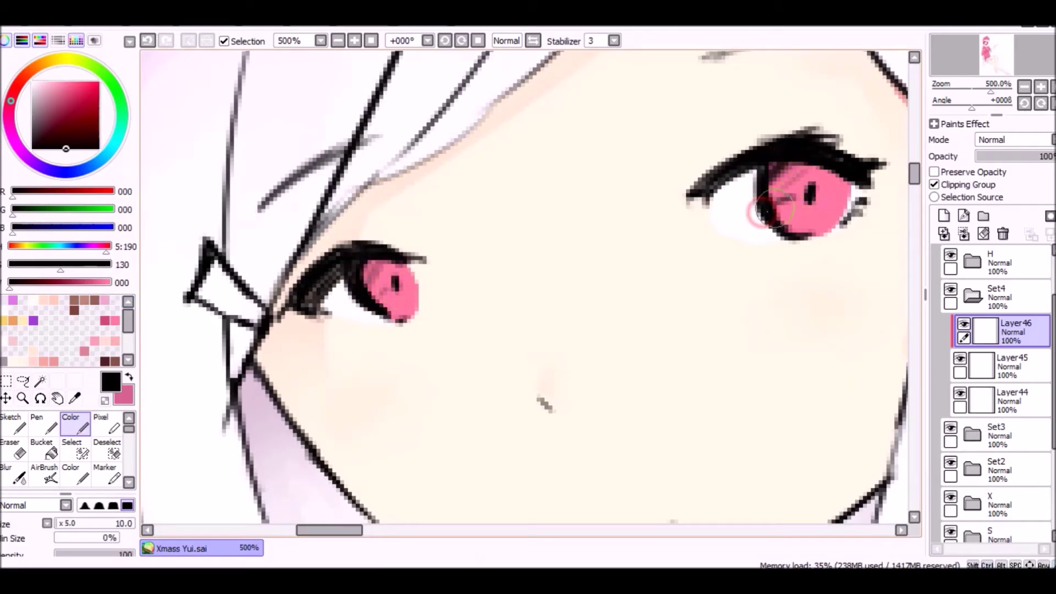
- Clip Layer45 to Layer44, add a clipped layer below Layer46 and shade the upper irises with darker pink (RGB 178, 68, 107)
{"action": "scroll", "coordinate": [770, 212], "scroll_direction": "down", "scroll_amount": 8}
{"action": "scroll", "coordinate": [768, 254], "scroll_direction": "up", "scroll_amount": 8}
{"action": "left_click", "coordinate": [1009, 366]}
{"action": "left_click", "coordinate": [934, 185]}
{"action": "key", "text": "x"}
{"action": "left_click", "coordinate": [944, 216]}
{"action": "left_click_drag", "start_coordinate": [1012, 397], "coordinate": [996, 360]}
{"action": "left_click", "coordinate": [79, 290]}
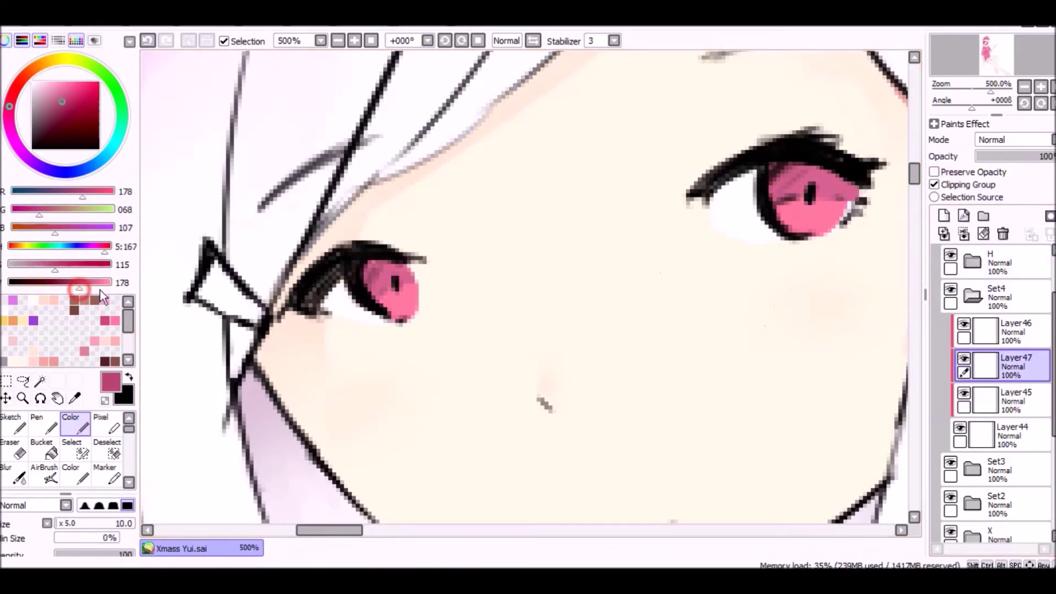
{"action": "left_click_drag", "start_coordinate": [780, 174], "coordinate": [775, 202]}
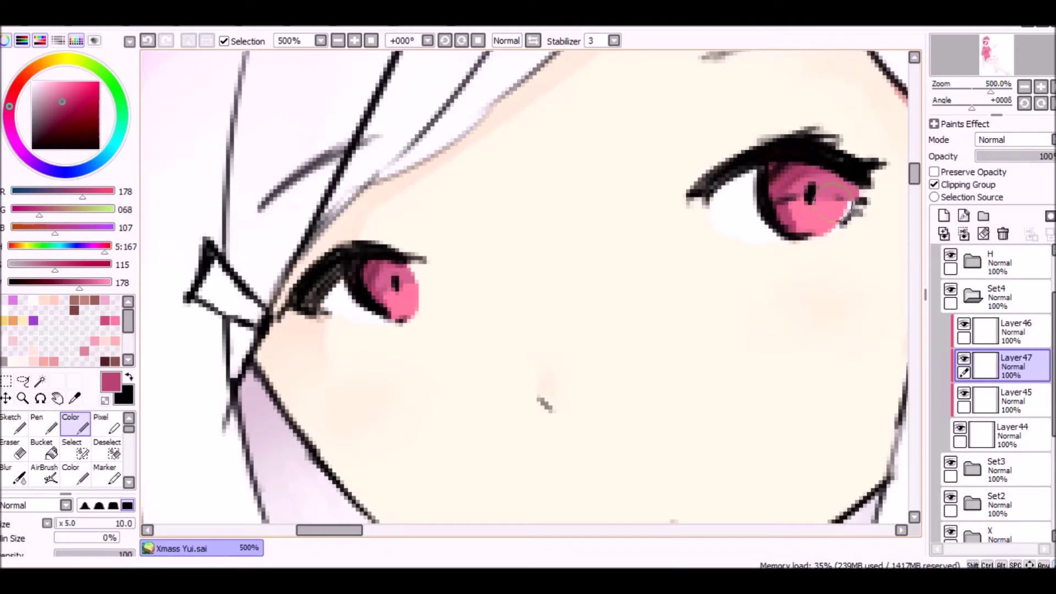
- Deepen the upper irises and pupil surrounds with dark pink (RGB 146, 38, 76) and blend the iris shading with Blur at size 14
{"action": "left_click", "coordinate": [386, 282], "text": "alt"}
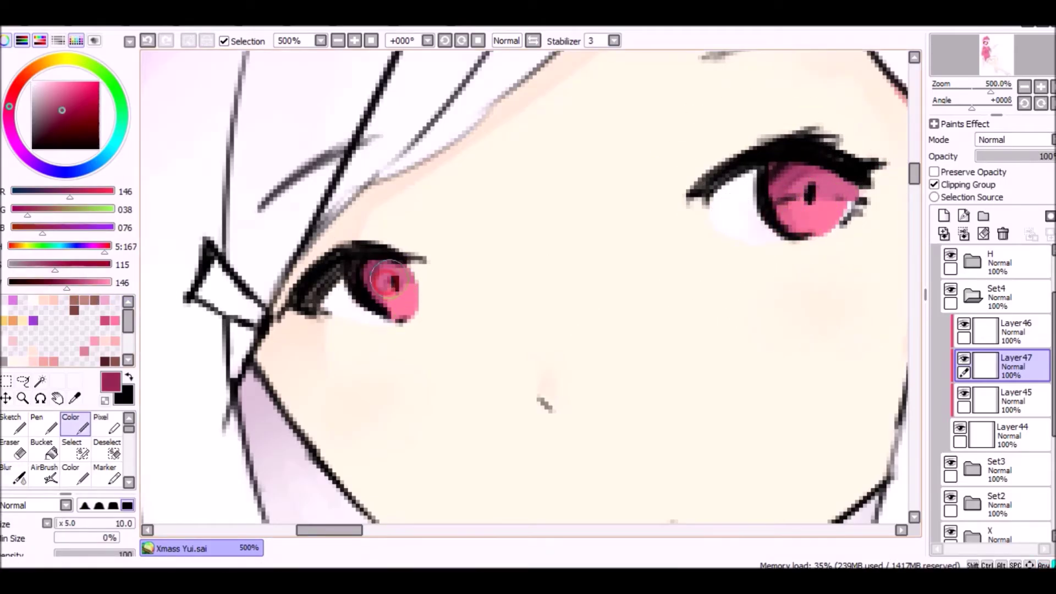
{"action": "left_click_drag", "start_coordinate": [815, 186], "coordinate": [797, 165]}
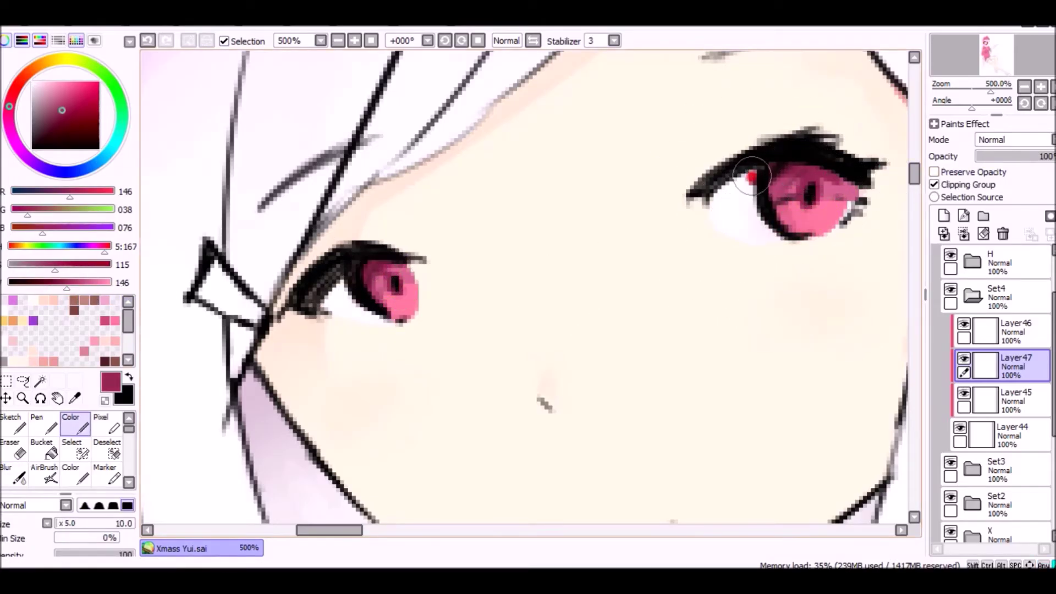
{"action": "left_click", "coordinate": [1012, 434]}
{"action": "key", "text": "e"}
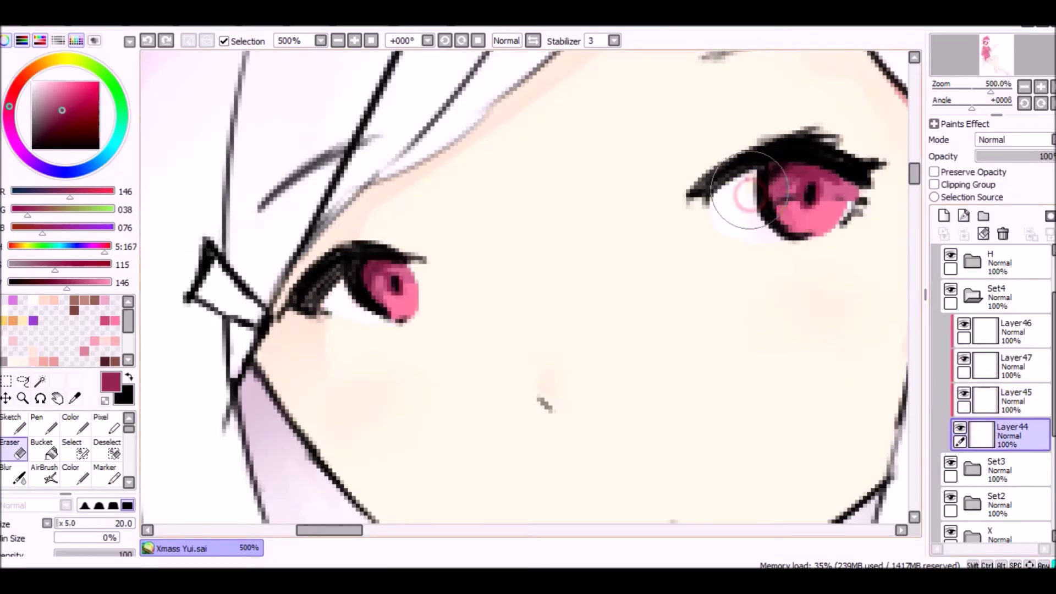
{"action": "left_click", "coordinate": [20, 475]}
{"action": "mouse_move", "coordinate": [792, 184]}
{"action": "left_mouse_down"}
{"action": "mouse_move", "coordinate": [824, 187]}
{"action": "mouse_move", "coordinate": [841, 204]}
{"action": "left_mouse_up"}
{"action": "left_click", "coordinate": [1012, 365]}
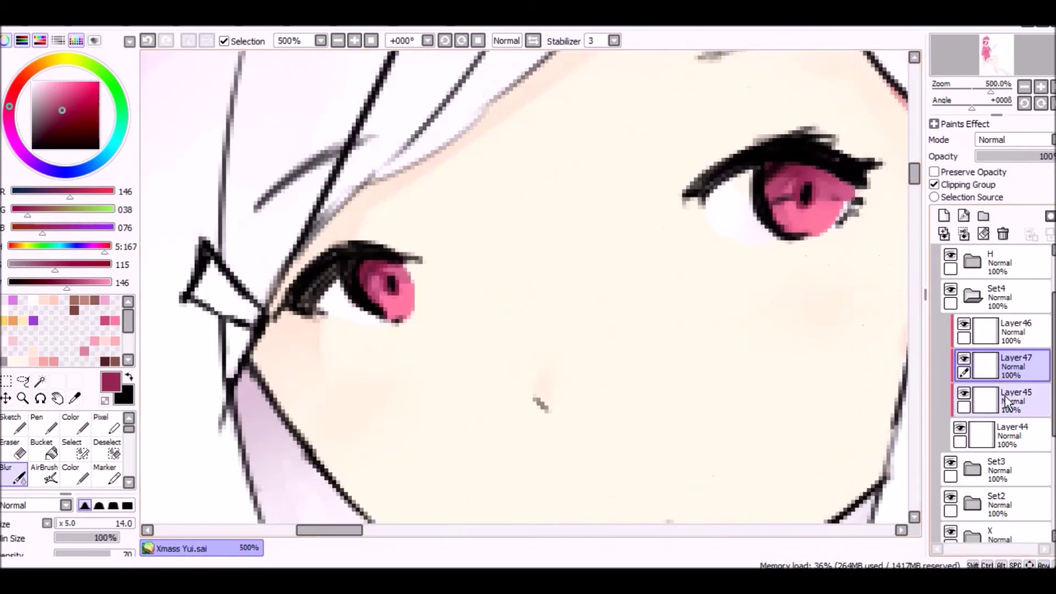
- Toggle Layer45's visibility to check the iris base, then erase the pink spilling past the iris's outer edge
{"action": "left_click", "coordinate": [963, 392]}
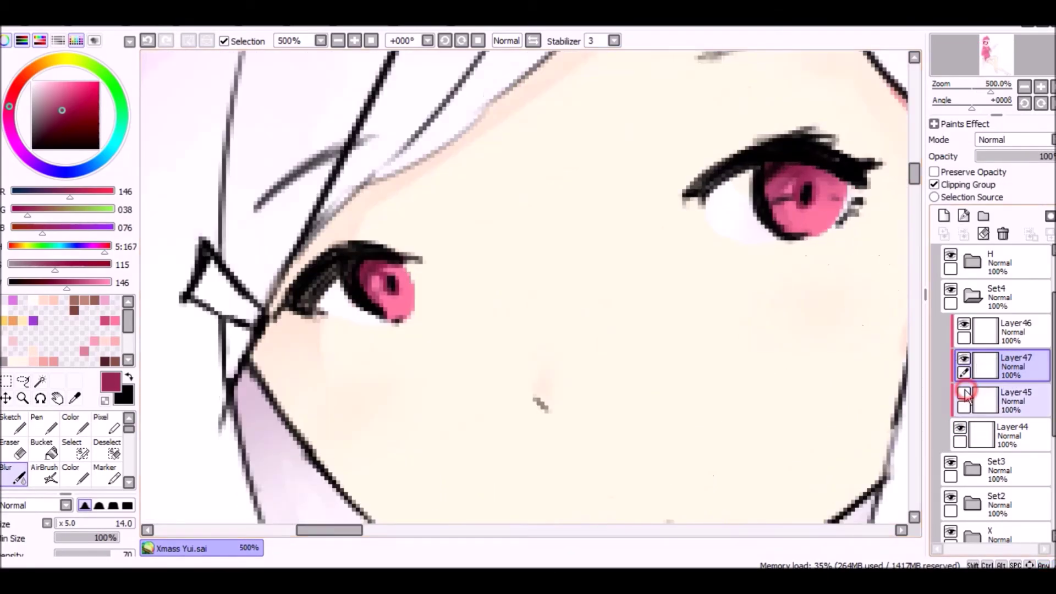
{"action": "left_click", "coordinate": [984, 401]}
{"action": "key", "text": "e"}
{"action": "scroll", "coordinate": [802, 176], "scroll_direction": "down", "scroll_amount": 2}
{"action": "scroll", "coordinate": [861, 201], "scroll_direction": "down", "scroll_amount": 2}
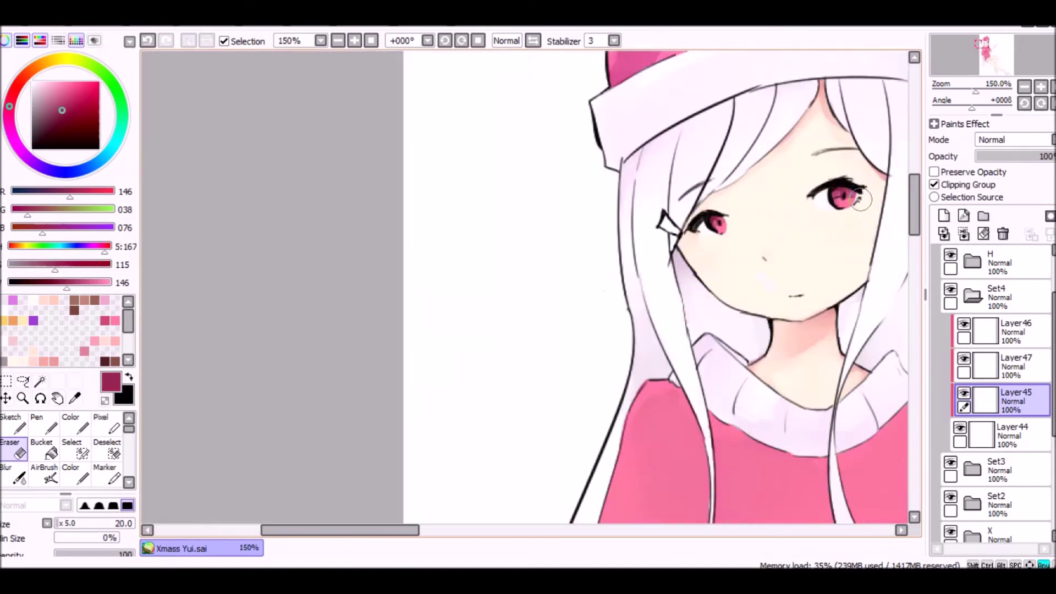
- Add a layer at the top of the Set1 folder and paint white highlights across both irises
{"action": "scroll", "coordinate": [860, 201], "scroll_direction": "up", "scroll_amount": 3}
{"action": "left_click", "coordinate": [1012, 330]}
{"action": "left_click", "coordinate": [1012, 294]}
{"action": "scroll", "coordinate": [1011, 294], "scroll_direction": "up", "scroll_amount": 2}
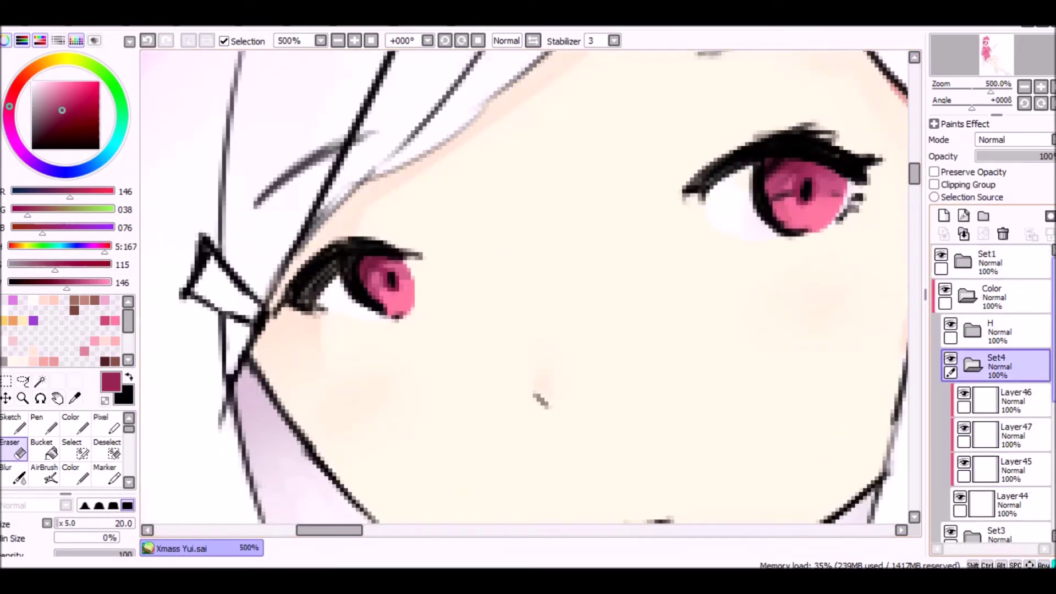
{"action": "left_click", "coordinate": [962, 262]}
{"action": "left_click", "coordinate": [944, 215]}
{"action": "key", "text": "x"}
{"action": "left_click_drag", "start_coordinate": [10, 283], "coordinate": [110, 283]}
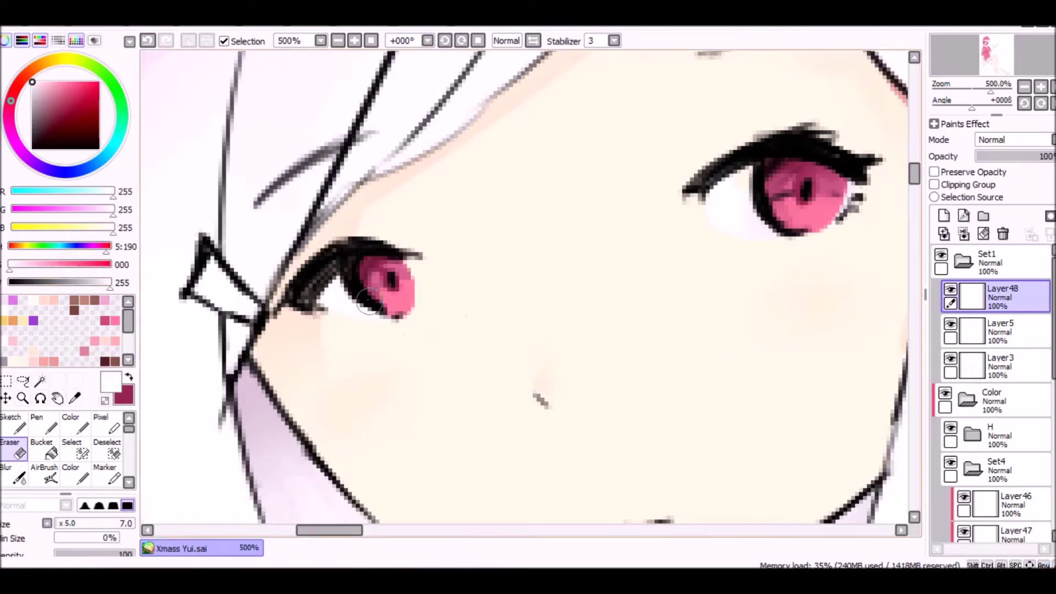
{"action": "key", "text": "b"}
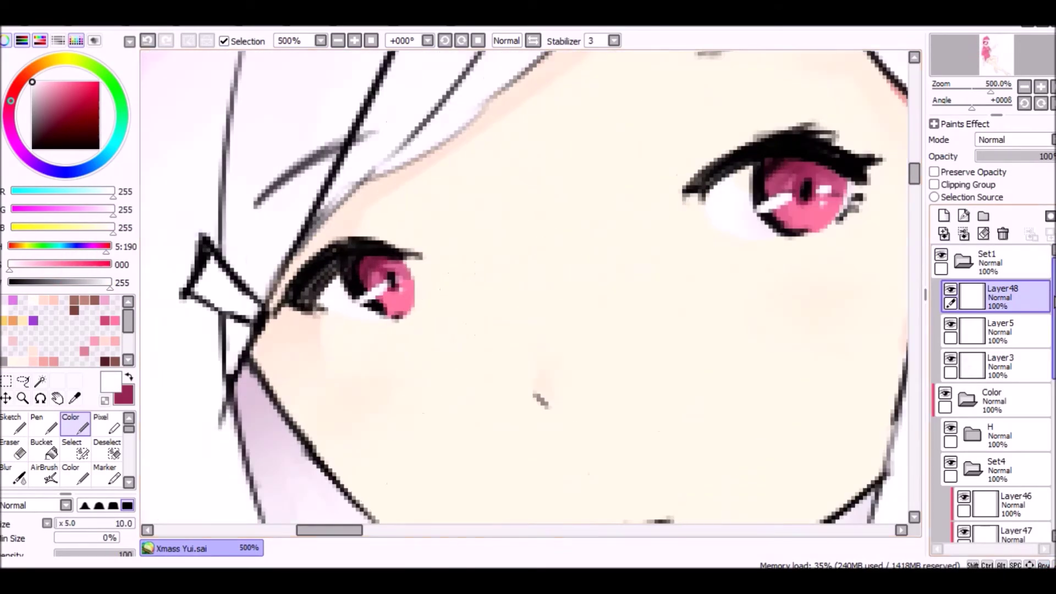
- Shade the whites of both eyes on Layer44 with light grey (RGB 228, 228, 228)
{"action": "left_click", "coordinate": [430, 299], "text": "ctrl+shift"}
{"action": "scroll", "coordinate": [430, 299], "scroll_direction": "up", "scroll_amount": 3}
{"action": "left_click_drag", "start_coordinate": [110, 283], "coordinate": [101, 285]}
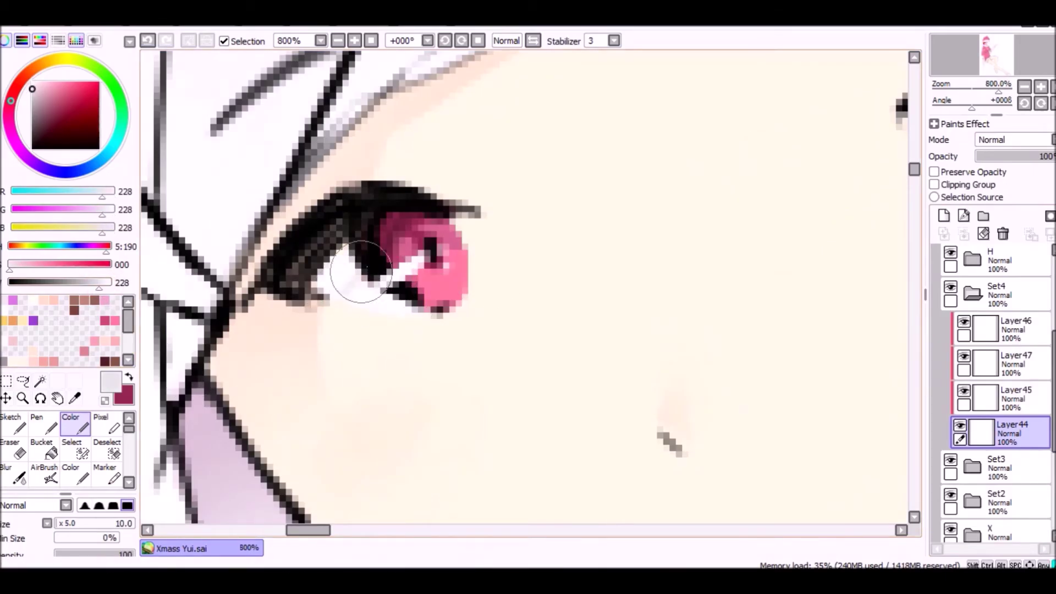
{"action": "scroll", "coordinate": [347, 278], "scroll_direction": "down", "scroll_amount": 3}
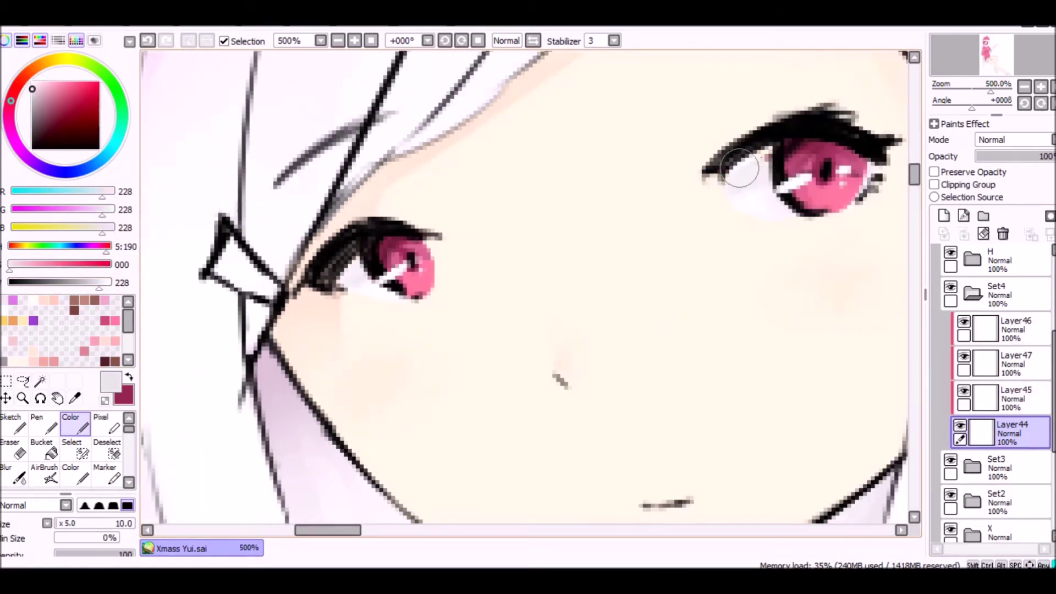
- Collapse the Set4 folder and toggle the Color folder's visibility to check the whole figure's colouring
{"action": "left_click", "coordinate": [1006, 363]}
{"action": "left_click", "coordinate": [933, 184]}
{"action": "key", "text": "e"}
{"action": "scroll", "coordinate": [366, 264], "scroll_direction": "down", "scroll_amount": 10}
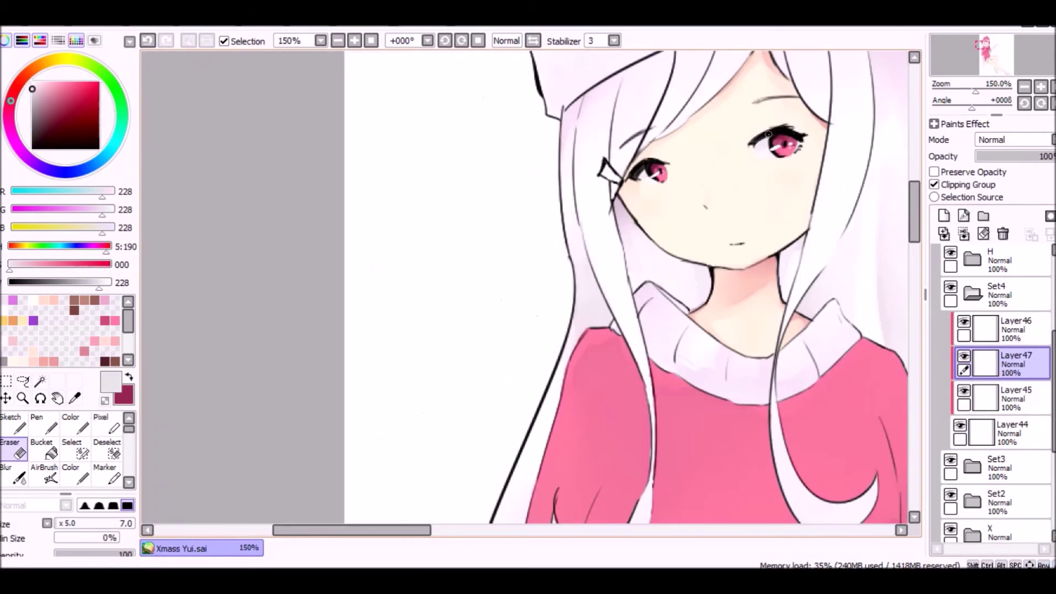
{"action": "left_click", "coordinate": [973, 293]}
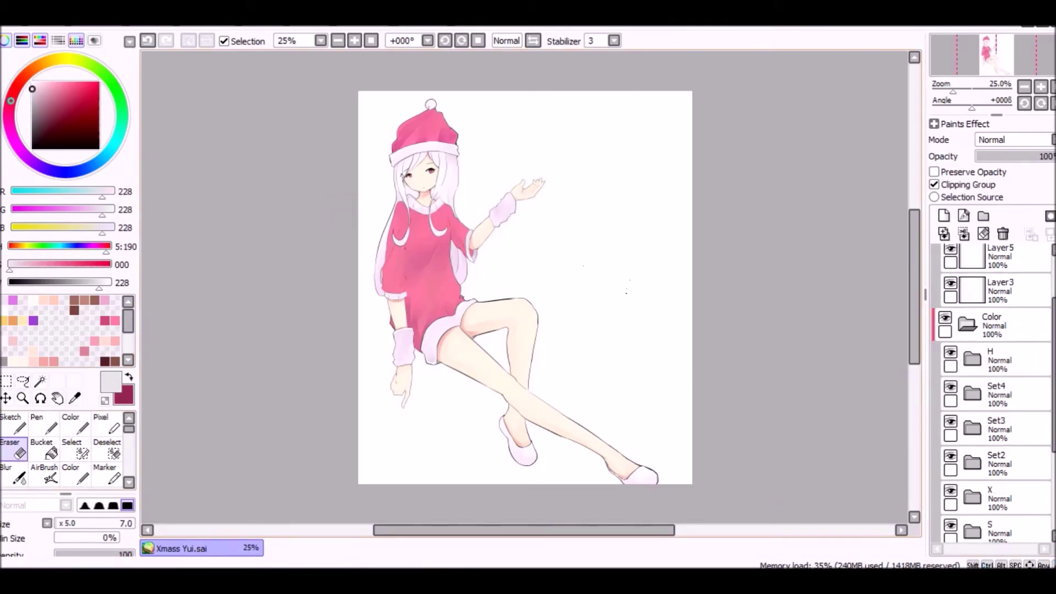
{"action": "left_click", "coordinate": [973, 359]}
{"action": "left_click", "coordinate": [972, 359]}
{"action": "left_click", "coordinate": [990, 324]}
{"action": "left_click", "coordinate": [967, 324]}
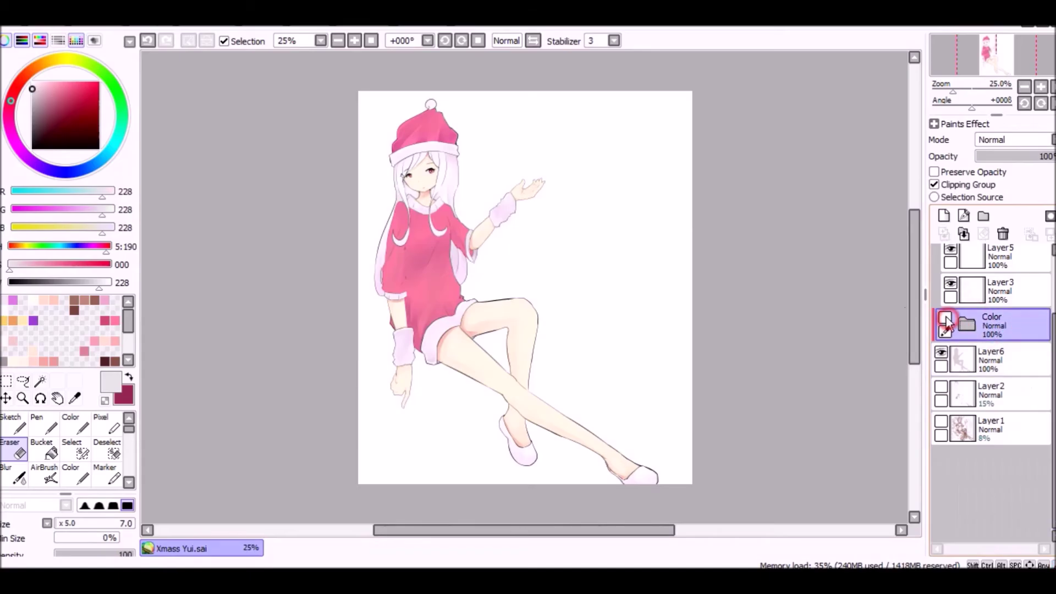
{"action": "left_click", "coordinate": [968, 324]}
- Add a layer at the top of the Color folder in Overlay mode and choose light peach (RGB 253, 220, 200)
{"action": "left_click", "coordinate": [999, 378]}
{"action": "scroll", "coordinate": [524, 286], "scroll_direction": "up", "scroll_amount": 2}
{"action": "mouse_move", "coordinate": [500, 529]}
{"action": "left_mouse_down"}
{"action": "mouse_move", "coordinate": [371, 515]}
{"action": "mouse_move", "coordinate": [388, 516]}
{"action": "left_mouse_up"}
{"action": "key", "text": "b"}
{"action": "left_click", "coordinate": [312, 250], "text": "alt"}
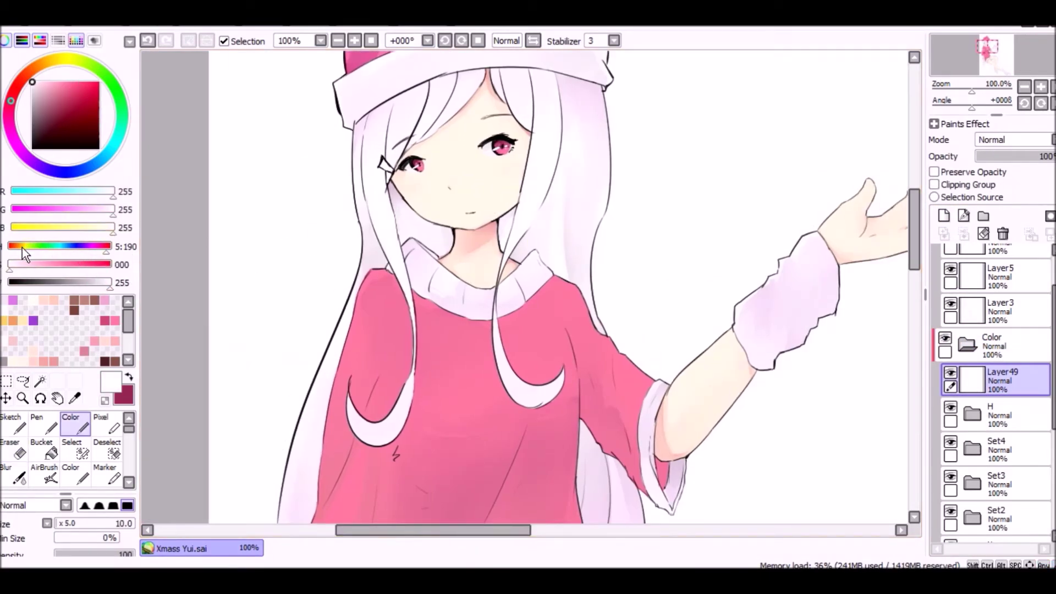
{"action": "left_click", "coordinate": [44, 300]}
{"action": "left_click", "coordinate": [1012, 140]}
{"action": "left_click", "coordinate": [970, 192]}
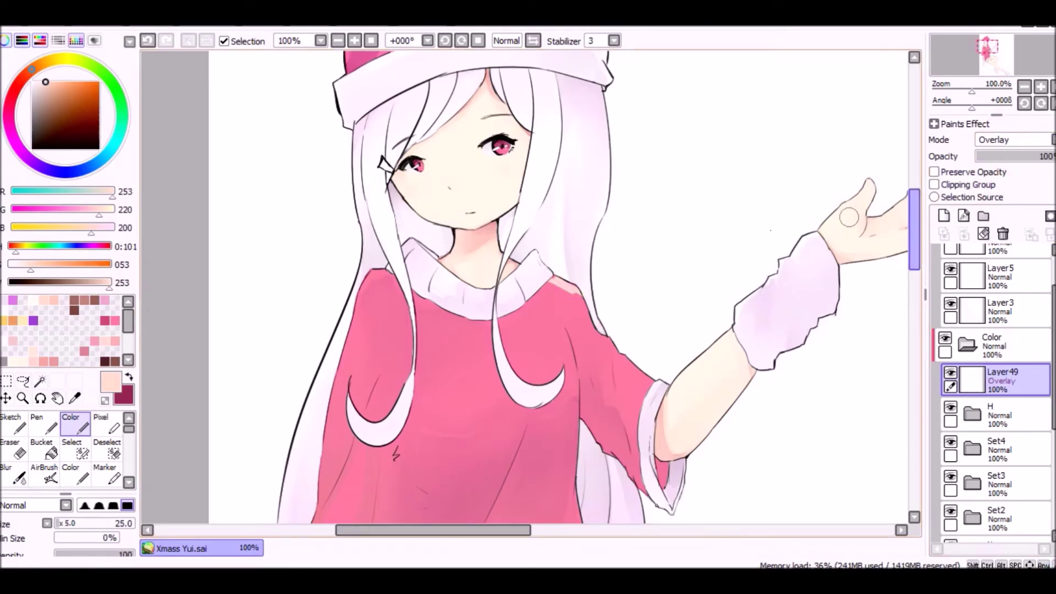
- Try peach highlights along the raised arm's shoulder and sleeve, switching the layer to Luminosity and softening them with Blur at size 35
{"action": "key", "text": "bracketright"}
{"action": "left_click_drag", "start_coordinate": [555, 278], "coordinate": [593, 340]}
{"action": "left_click", "coordinate": [1012, 140]}
{"action": "left_click", "coordinate": [988, 203]}
{"action": "key", "text": "r"}
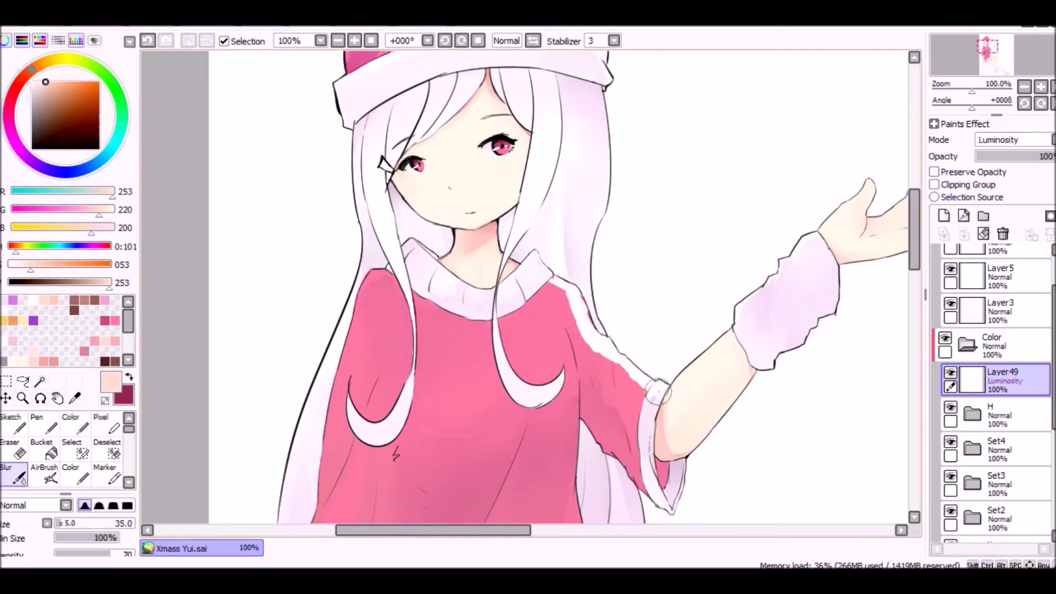
{"action": "mouse_move", "coordinate": [550, 284]}
{"action": "left_mouse_down"}
{"action": "mouse_move", "coordinate": [649, 424]}
{"action": "mouse_move", "coordinate": [567, 318]}
{"action": "mouse_move", "coordinate": [605, 388]}
{"action": "left_mouse_up"}
- Try airbrushed pale highlights (RGB 253, 241, 234) over the dress's side and the raised arm's fur cuff
{"action": "left_click", "coordinate": [44, 474]}
{"action": "mouse_move", "coordinate": [319, 374]}
{"action": "left_mouse_down"}
{"action": "mouse_move", "coordinate": [385, 275]}
{"action": "mouse_move", "coordinate": [307, 495]}
{"action": "left_mouse_up"}
{"action": "left_click", "coordinate": [18, 265]}
{"action": "left_click_drag", "start_coordinate": [330, 330], "coordinate": [385, 494]}
{"action": "left_click_drag", "start_coordinate": [759, 308], "coordinate": [810, 275]}
- Lower the Luminosity highlight layer's opacity to 16% and delete the layer
{"action": "key", "text": "r"}
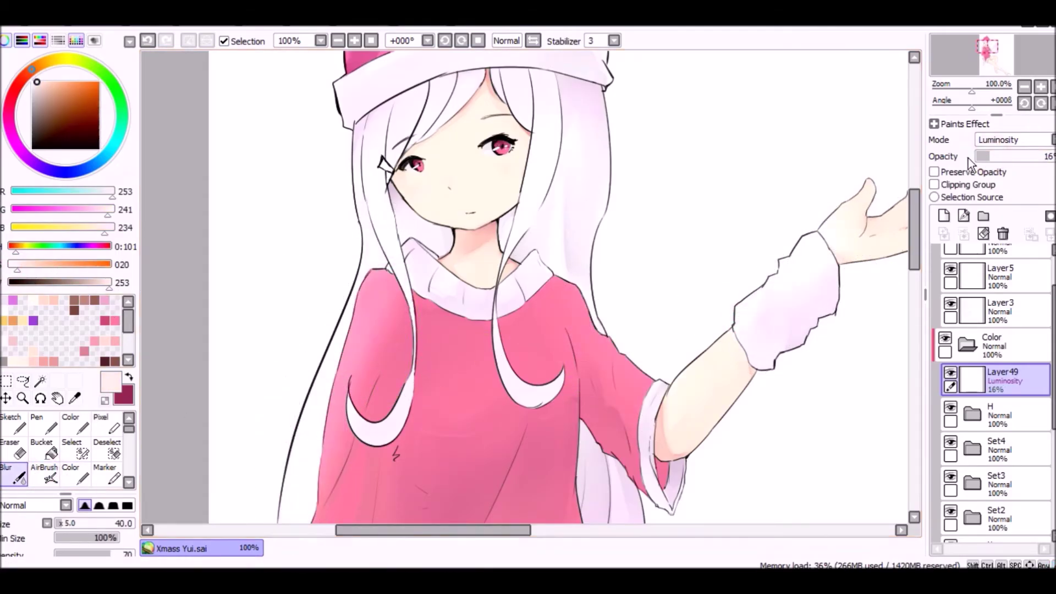
{"action": "key", "text": "minus"}
{"action": "left_click", "coordinate": [1002, 233]}
{"action": "key", "text": "minus"}
- Add a layer at the top of the Color folder, fill it with peach as Overlay at 16% opacity, and hide it
{"action": "left_click", "coordinate": [944, 216]}
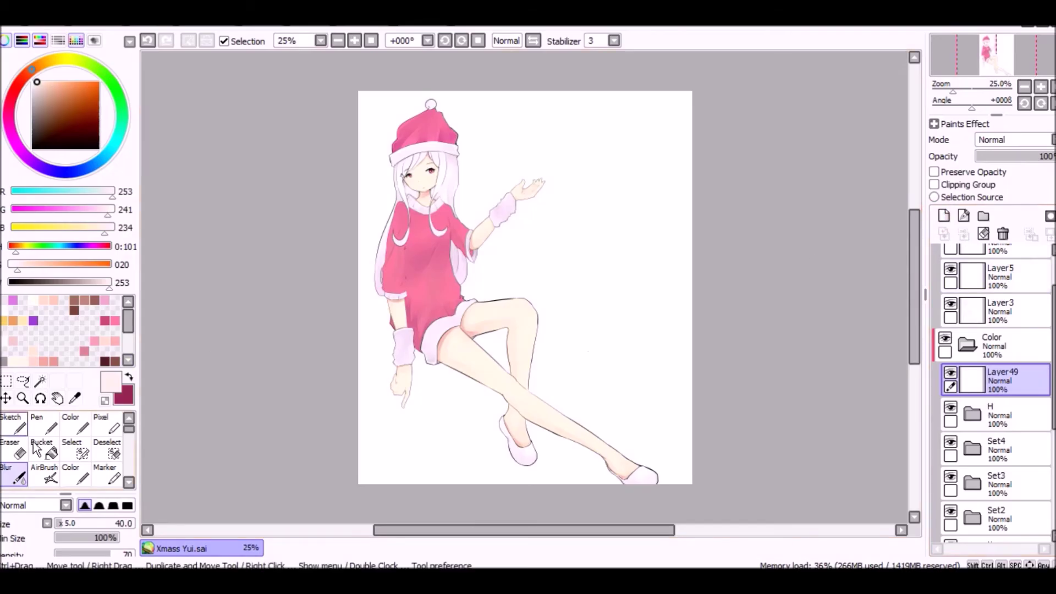
{"action": "left_click", "coordinate": [44, 451]}
{"action": "left_click", "coordinate": [467, 330]}
{"action": "left_click", "coordinate": [1012, 139]}
{"action": "left_click", "coordinate": [995, 186]}
{"action": "left_click_drag", "start_coordinate": [1048, 156], "coordinate": [988, 156]}
{"action": "left_click", "coordinate": [950, 373]}
- Fill a new layer above Layer49 with purple (RGB 164, 71, 172), set to Overlay at 25%, and compare the figure with it toggled
{"action": "left_click", "coordinate": [943, 216]}
{"action": "left_click", "coordinate": [13, 299]}
{"action": "left_click", "coordinate": [372, 203]}
{"action": "left_click", "coordinate": [1011, 139]}
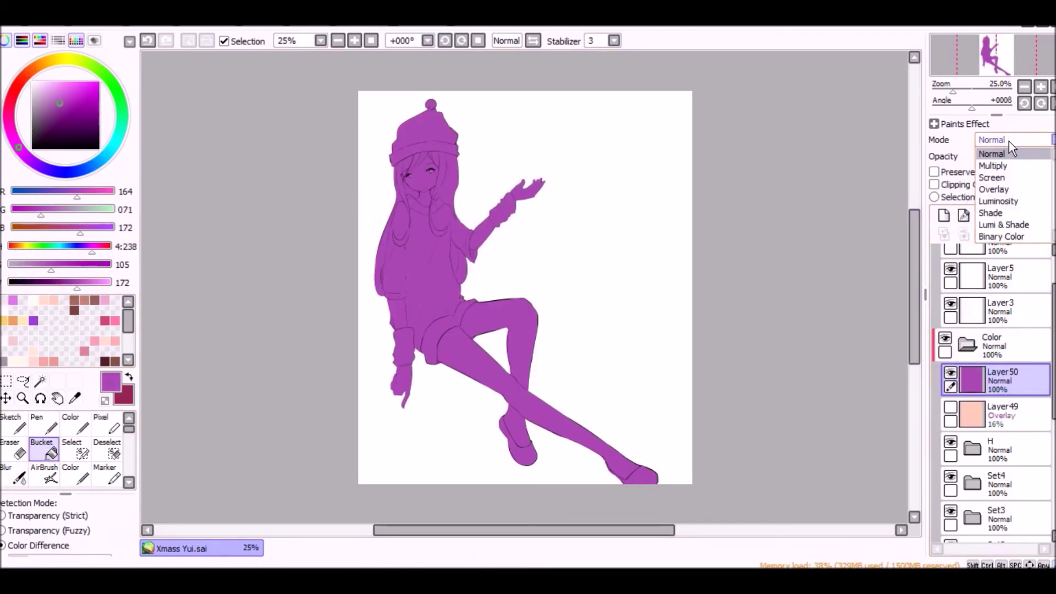
{"action": "left_click", "coordinate": [998, 192]}
{"action": "left_click_drag", "start_coordinate": [1021, 157], "coordinate": [995, 157]}
{"action": "left_click", "coordinate": [952, 345]}
{"action": "scroll", "coordinate": [950, 352], "scroll_direction": "up", "scroll_amount": 1}
{"action": "left_click", "coordinate": [950, 360]}
- Add a purple-filled layer above the Set1 folder in Overlay mode at 25% opacity and collapse the Color folder
{"action": "left_click", "coordinate": [944, 215]}
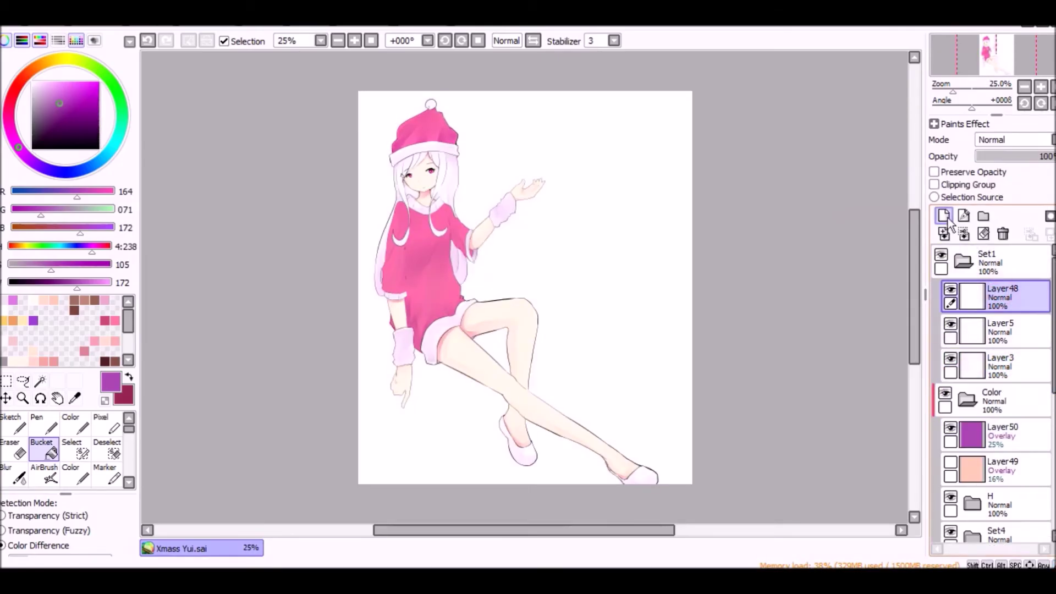
{"action": "left_click", "coordinate": [660, 231]}
{"action": "key", "text": "ctrl+z"}
{"action": "left_click", "coordinate": [632, 188]}
{"action": "left_click", "coordinate": [1012, 140]}
{"action": "left_click", "coordinate": [998, 192]}
{"action": "left_click_drag", "start_coordinate": [1034, 156], "coordinate": [997, 158]}
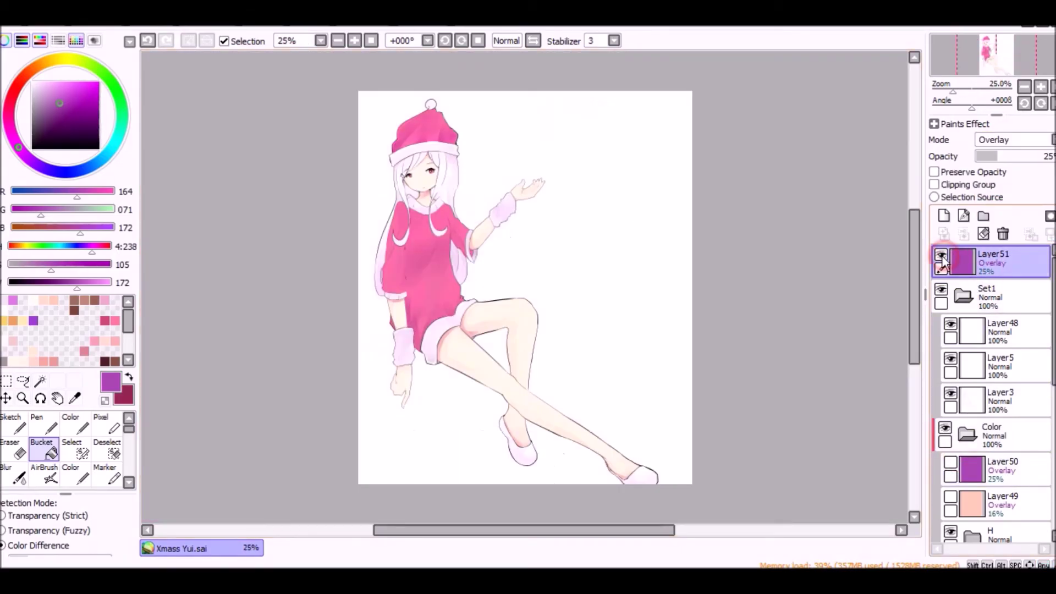
{"action": "left_click", "coordinate": [967, 434]}
- Add a new layer directly above Layer3 and clip it to that line art
{"action": "left_click", "coordinate": [984, 399]}
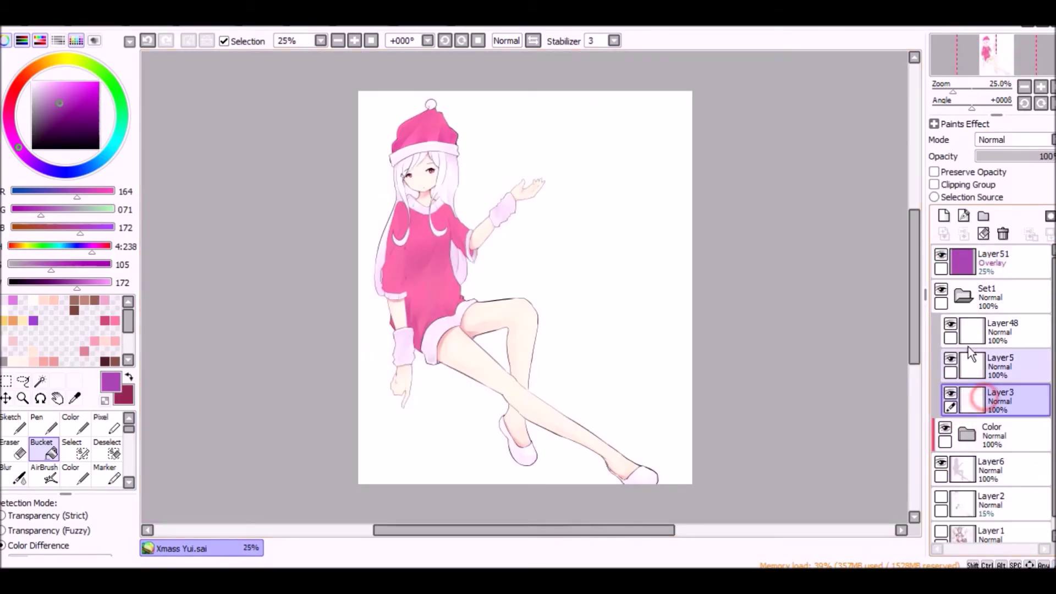
{"action": "left_click", "coordinate": [944, 215]}
{"action": "left_click", "coordinate": [934, 184]}
- Recolour the leg outlines on the clipped layer with reddish brown (RGB 128, 58, 54)
{"action": "scroll", "coordinate": [464, 347], "scroll_direction": "up", "scroll_amount": 4}
{"action": "left_click", "coordinate": [71, 426]}
{"action": "left_click", "coordinate": [53, 361]}
{"action": "left_click", "coordinate": [58, 286]}
{"action": "left_click_drag", "start_coordinate": [503, 317], "coordinate": [597, 296]}
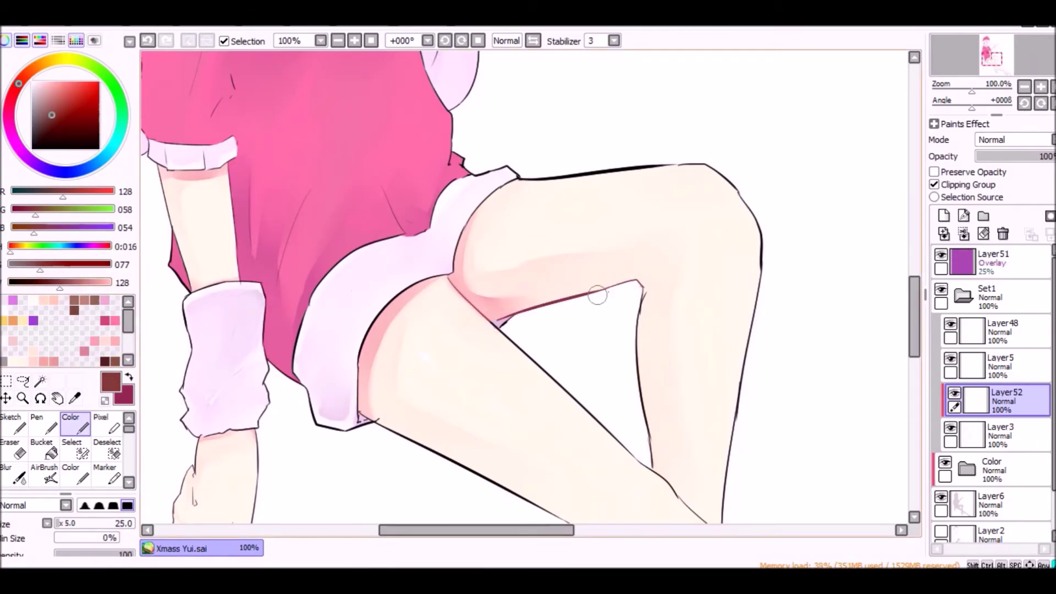
{"action": "scroll", "coordinate": [755, 279], "scroll_direction": "down", "scroll_amount": 5}
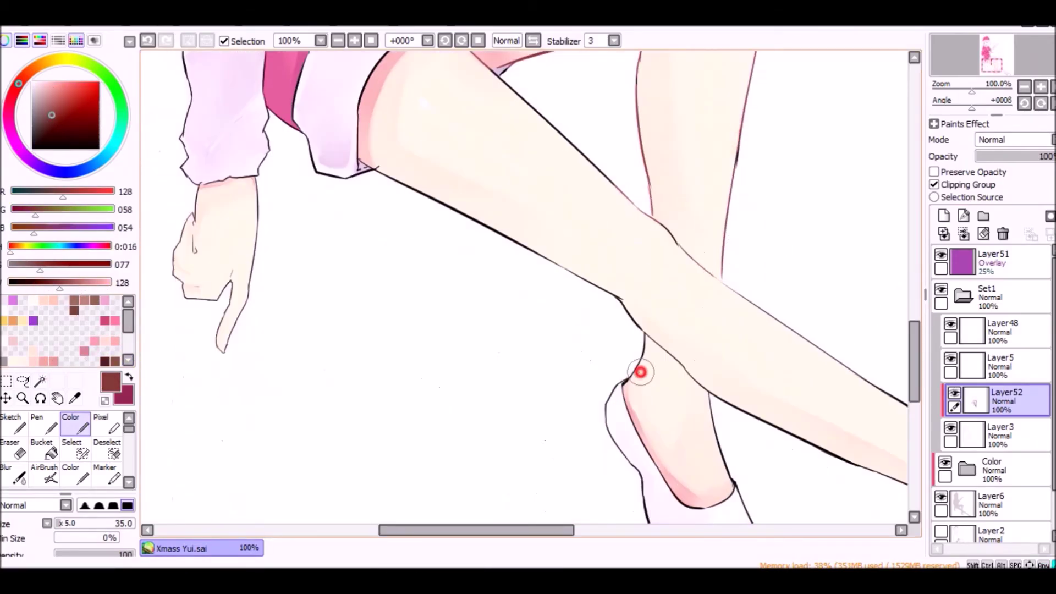
{"action": "scroll", "coordinate": [584, 490], "scroll_direction": "right", "scroll_amount": 5}
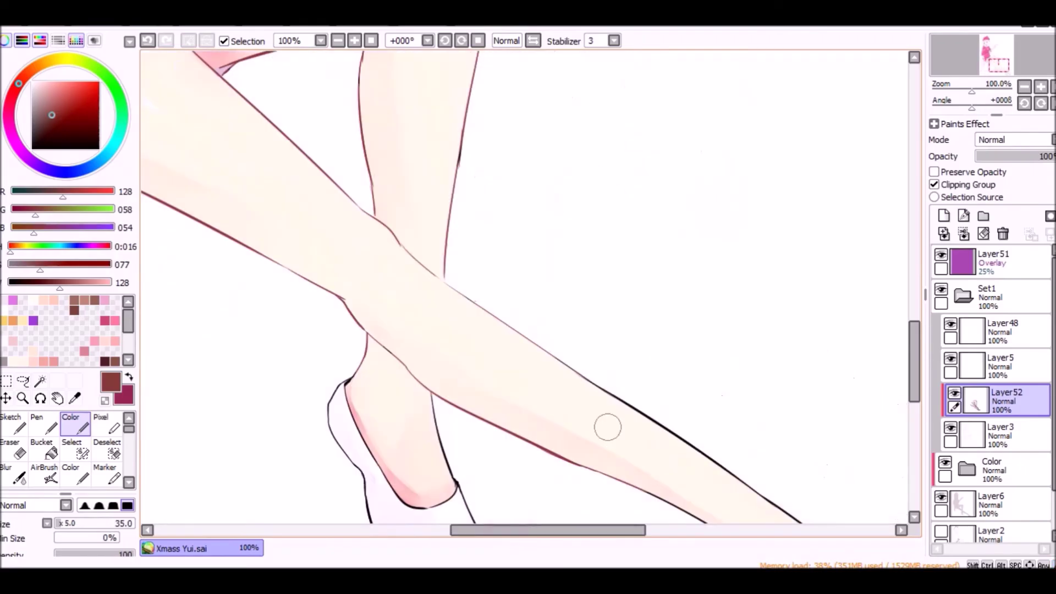
{"action": "scroll", "coordinate": [920, 426], "scroll_direction": "down", "scroll_amount": 4}
- Recolour the arm and hand outlines with darker red-brown (RGB 94, 24, 20) at brush size 35
{"action": "scroll", "coordinate": [920, 426], "scroll_direction": "down", "scroll_amount": 1}
{"action": "key", "text": "minus"}
{"action": "scroll", "coordinate": [914, 370], "scroll_direction": "up", "scroll_amount": 3}
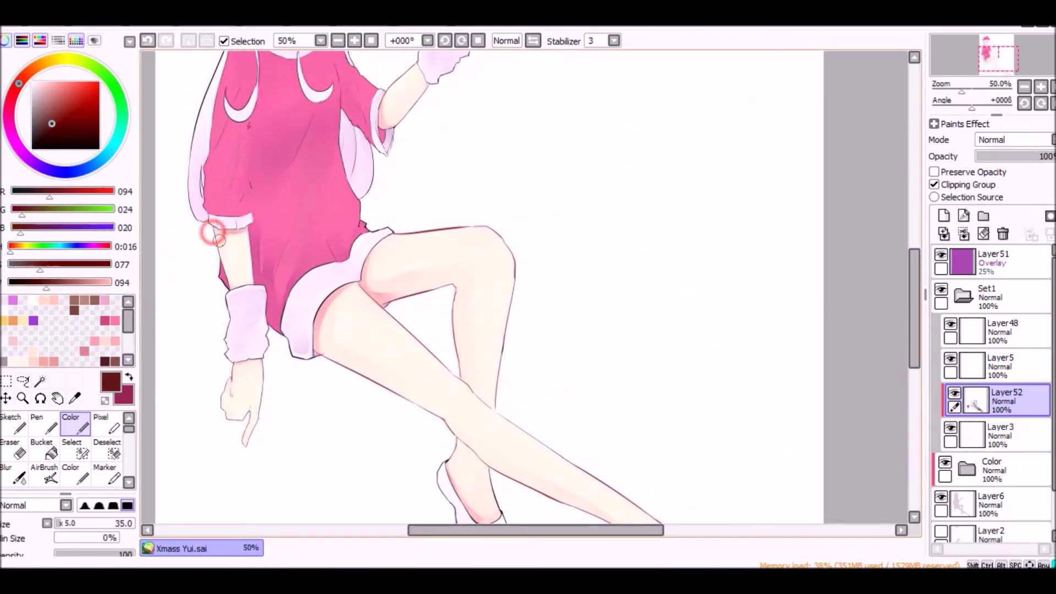
{"action": "scroll", "coordinate": [915, 255], "scroll_direction": "up", "scroll_amount": 3}
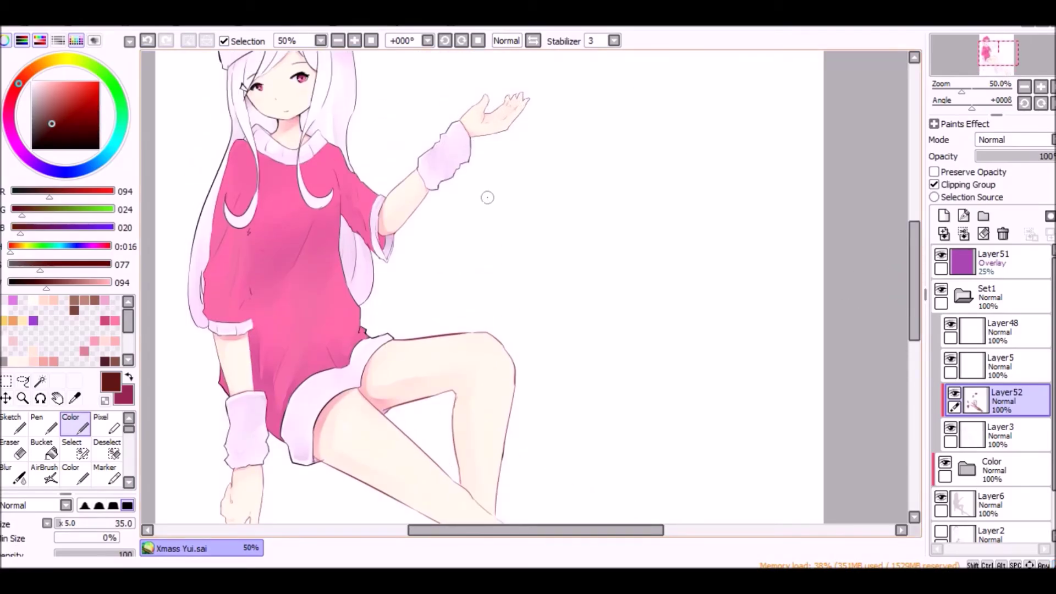
- Recolour the jaw and neck outlines with very dark red (RGB 62, 0, 0) at brush size 12
{"action": "key", "text": "plus"}
{"action": "key", "text": "plus"}
{"action": "key", "text": "plus"}
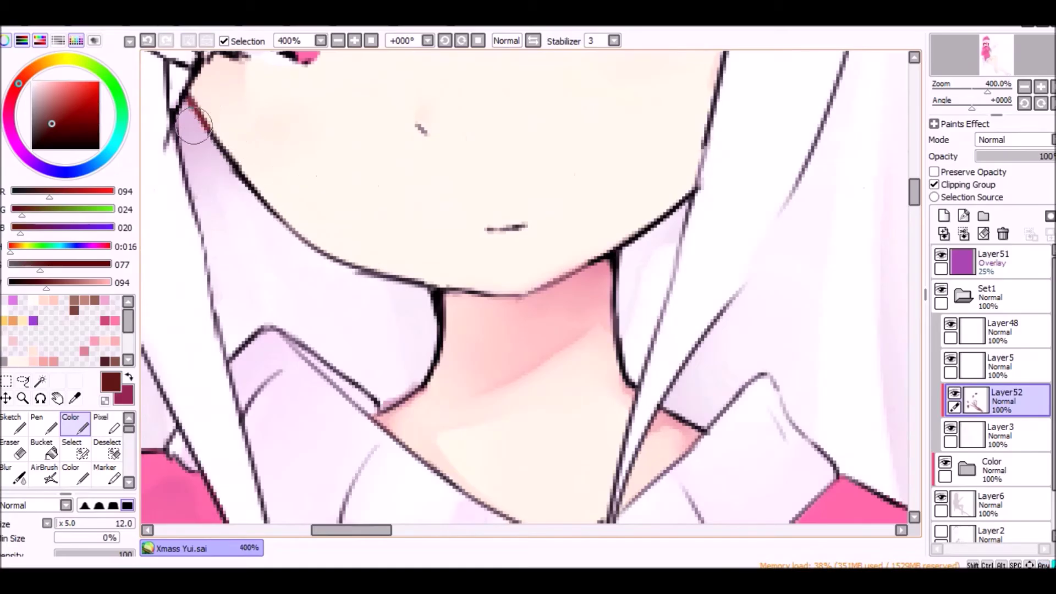
{"action": "left_click", "coordinate": [415, 387], "text": "alt"}
{"action": "left_click_drag", "start_coordinate": [414, 387], "coordinate": [229, 134]}
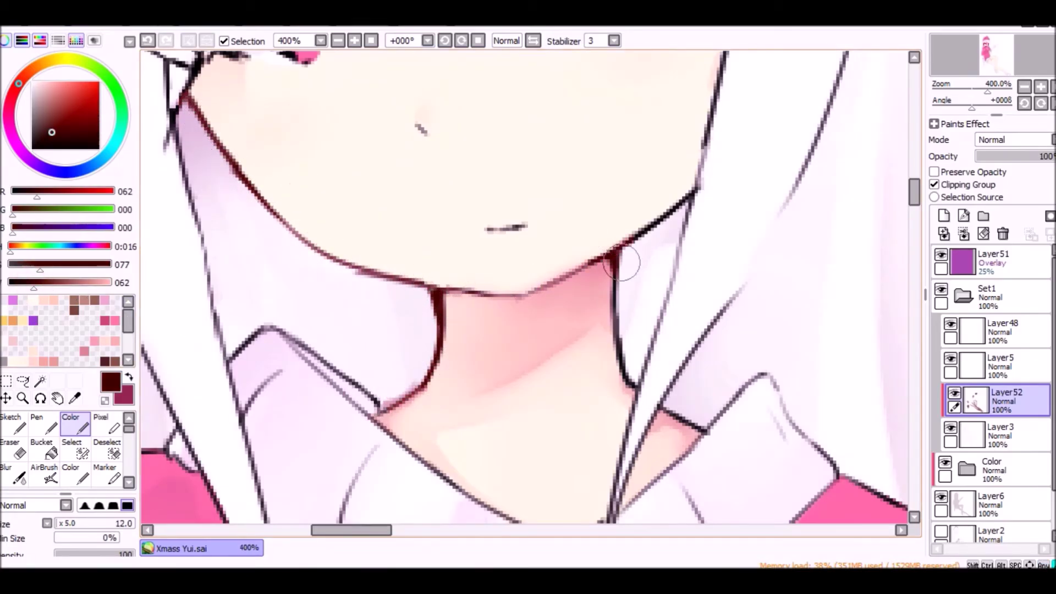
- Preserve Layer52's opacity and repaint its skin outlines with dark red (RGB 62, 0, 0) at brush size 120
{"action": "key", "text": "minus"}
{"action": "key", "text": "minus"}
{"action": "key", "text": "minus"}
{"action": "key", "text": "minus"}
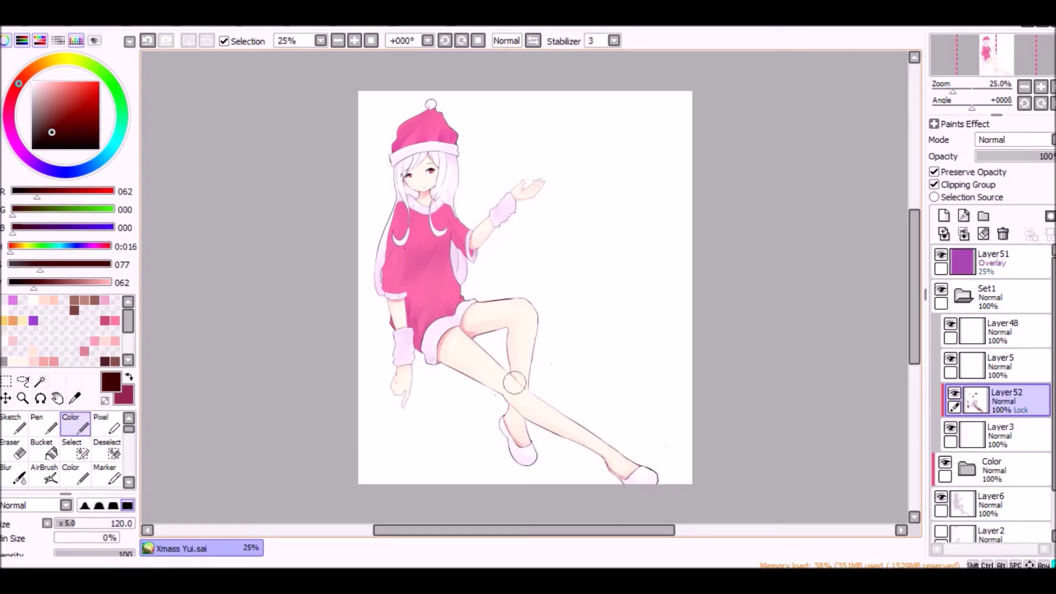
{"action": "key", "text": "plus"}
{"action": "key", "text": "plus"}
{"action": "key", "text": "plus"}
- Erase the stray line beneath the jaw on Layer3 with the Eraser at size 7
{"action": "left_click", "coordinate": [1000, 434]}
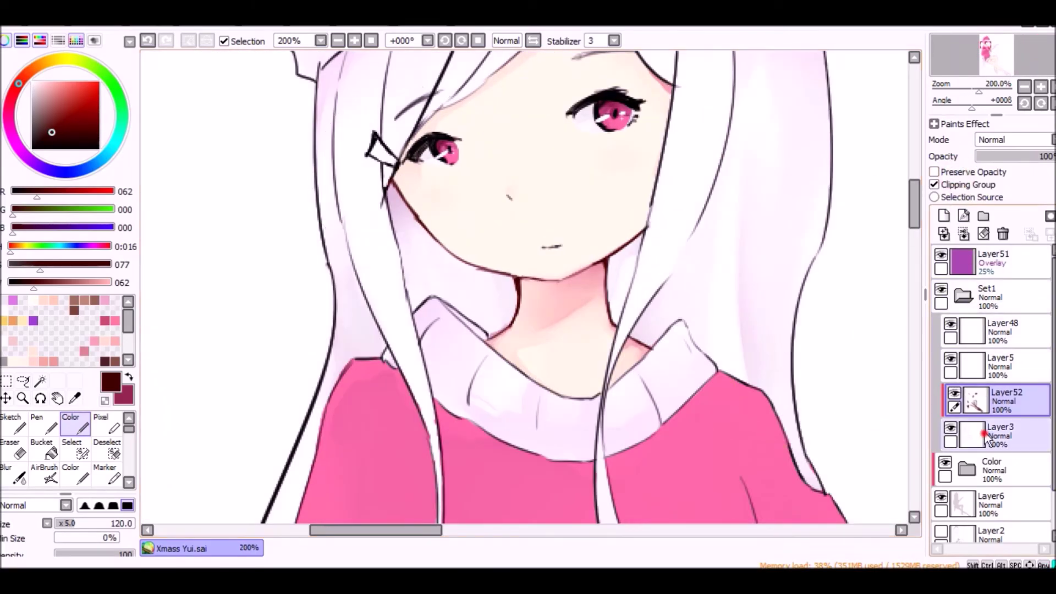
{"action": "key", "text": "e"}
{"action": "key", "text": "minus"}
{"action": "key", "text": "minus"}
{"action": "key", "text": "minus"}
{"action": "scroll", "coordinate": [407, 182], "scroll_direction": "up", "scroll_amount": 6}
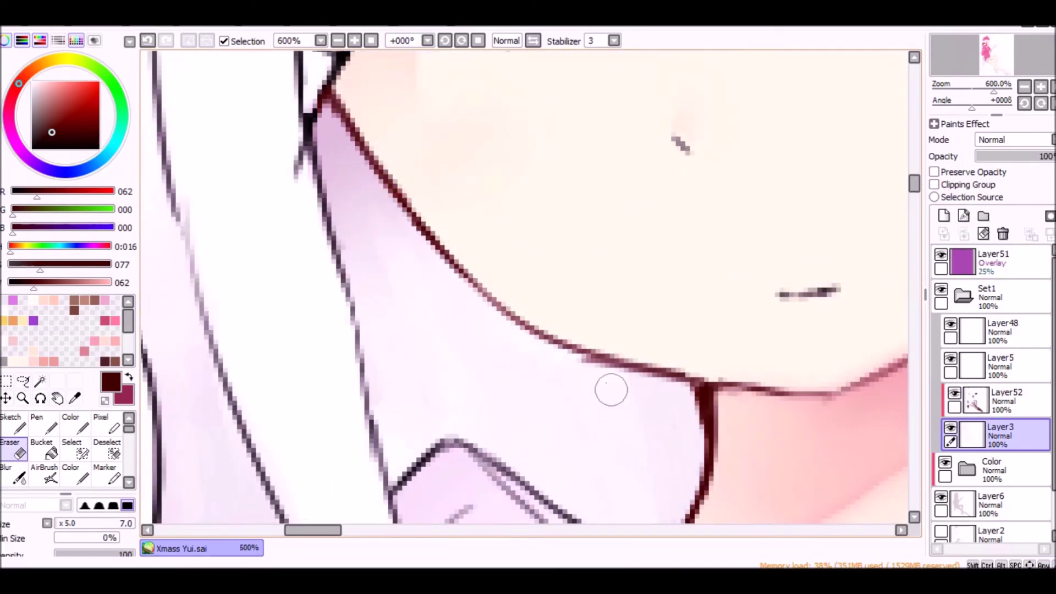
{"action": "left_click_drag", "start_coordinate": [607, 369], "coordinate": [646, 377]}
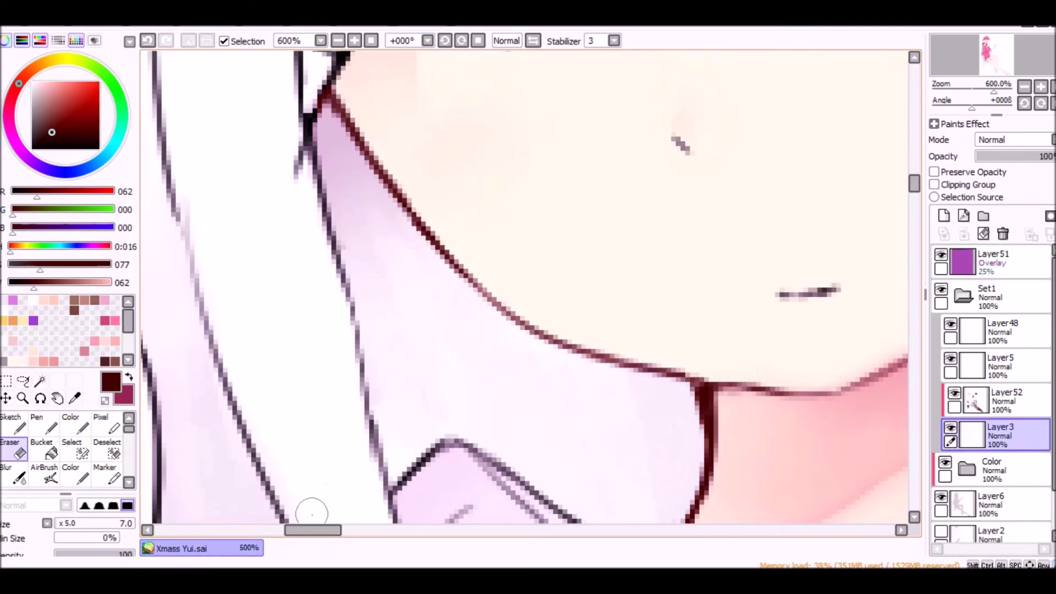
{"action": "scroll", "coordinate": [311, 514], "scroll_direction": "right", "scroll_amount": 5}
{"action": "scroll", "coordinate": [520, 358], "scroll_direction": "up", "scroll_amount": 1}
{"action": "scroll", "coordinate": [444, 242], "scroll_direction": "down", "scroll_amount": 2}
- Add a clipped layer above Layer5 and recolour the eyelash lines with dark red (RGB 62, 0, 0)
{"action": "left_click", "coordinate": [1000, 366]}
{"action": "left_click", "coordinate": [944, 216]}
{"action": "left_click", "coordinate": [933, 184]}
{"action": "key", "text": "b"}
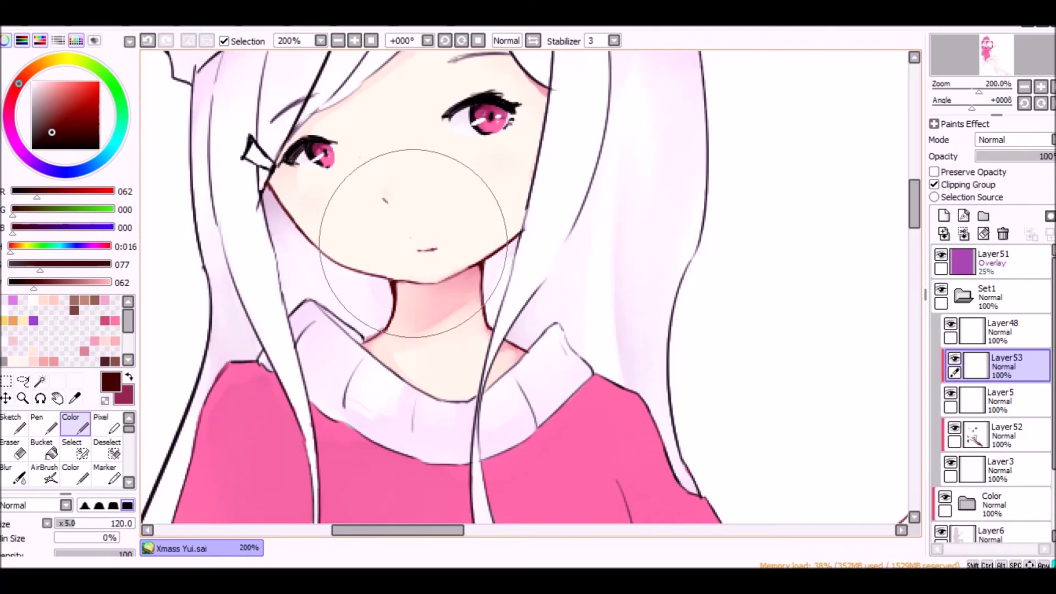
{"action": "scroll", "coordinate": [511, 105], "scroll_direction": "down", "scroll_amount": 3}
{"action": "scroll", "coordinate": [511, 105], "scroll_direction": "up", "scroll_amount": 5}
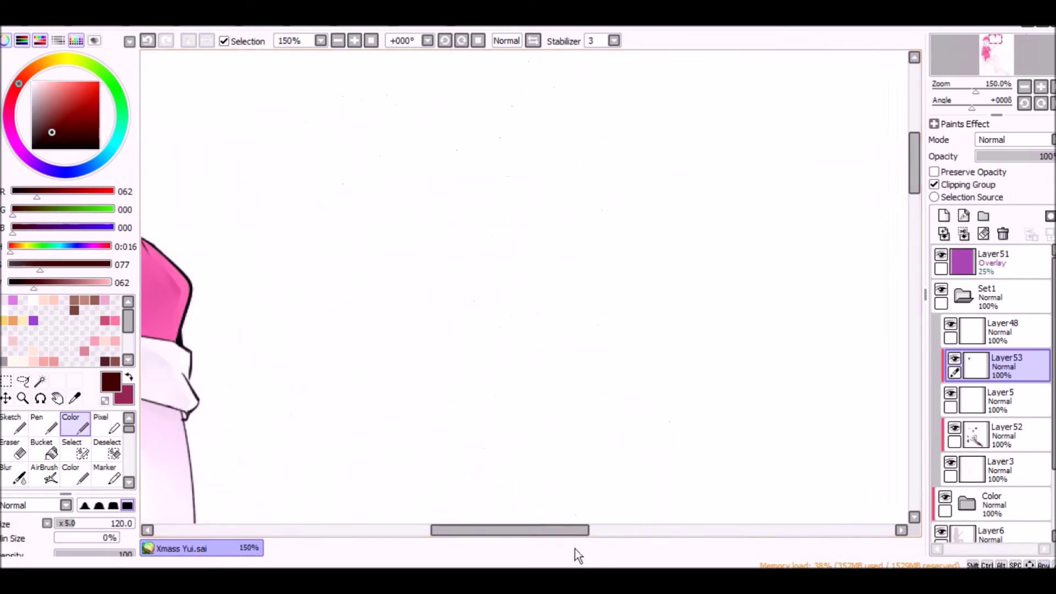
- Add a clipped layer above Layer52 and recolour the hat and hair outlines with dark purple (RGB 55, 0, 62) at size 50
{"action": "scroll", "coordinate": [303, 400], "scroll_direction": "up", "scroll_amount": 5}
{"action": "left_click", "coordinate": [1001, 434]}
{"action": "left_click", "coordinate": [944, 216]}
{"action": "left_click", "coordinate": [20, 147]}
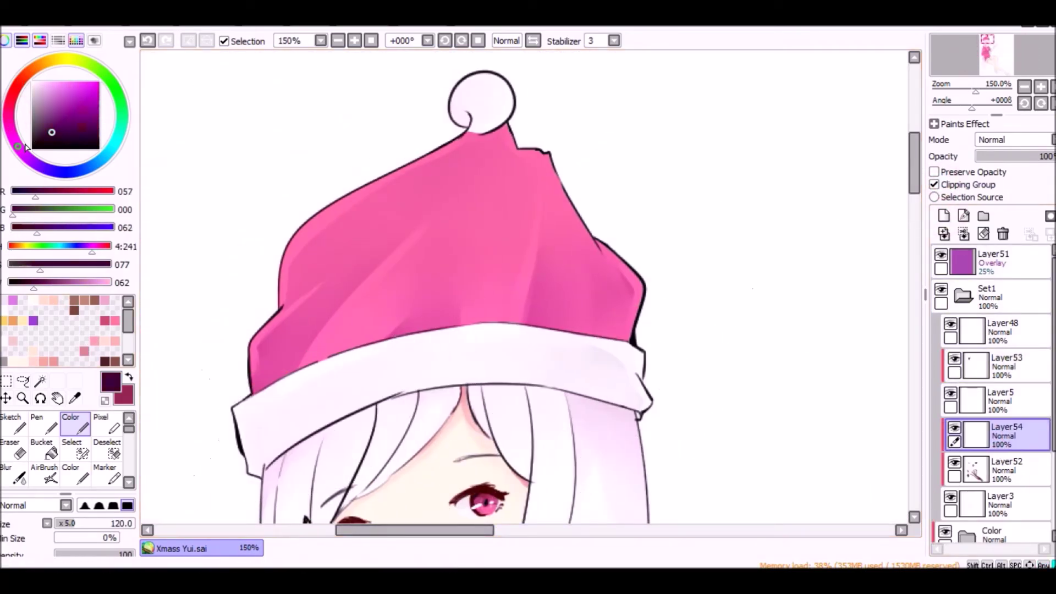
{"action": "key", "text": "bracketleft"}
{"action": "key", "text": "bracketleft"}
{"action": "key", "text": "bracketleft"}
{"action": "key", "text": "bracketleft"}
{"action": "key", "text": "bracketleft"}
{"action": "scroll", "coordinate": [648, 329], "scroll_direction": "down", "scroll_amount": 10}
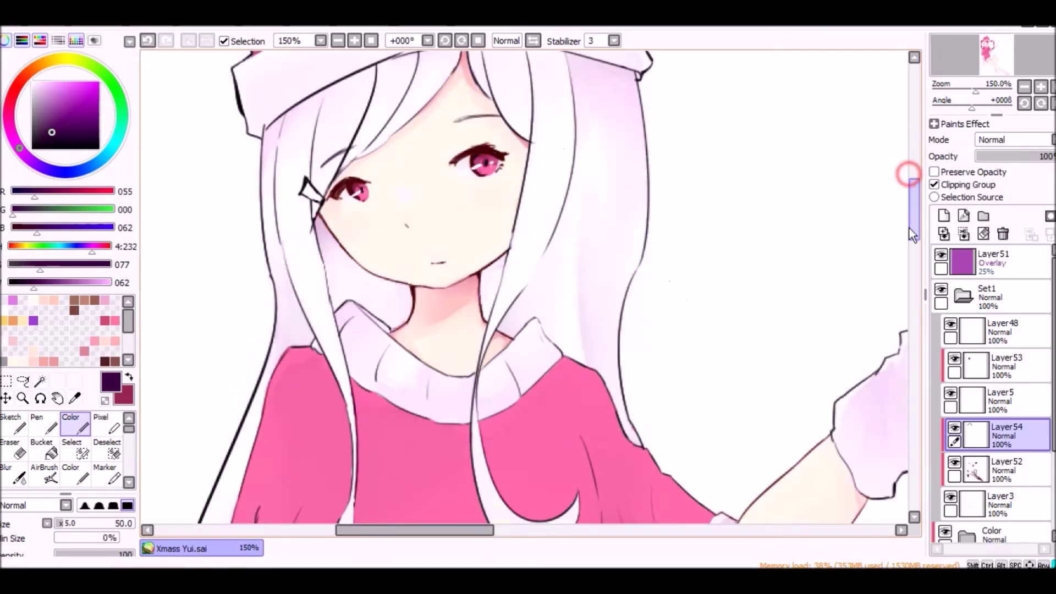
- Recolour the hair ends and fur trim outlines with purple (RGB 77, 11, 84) and the dress lines with plum (RGB 84, 11, 55)
{"action": "left_click", "coordinate": [51, 127]}
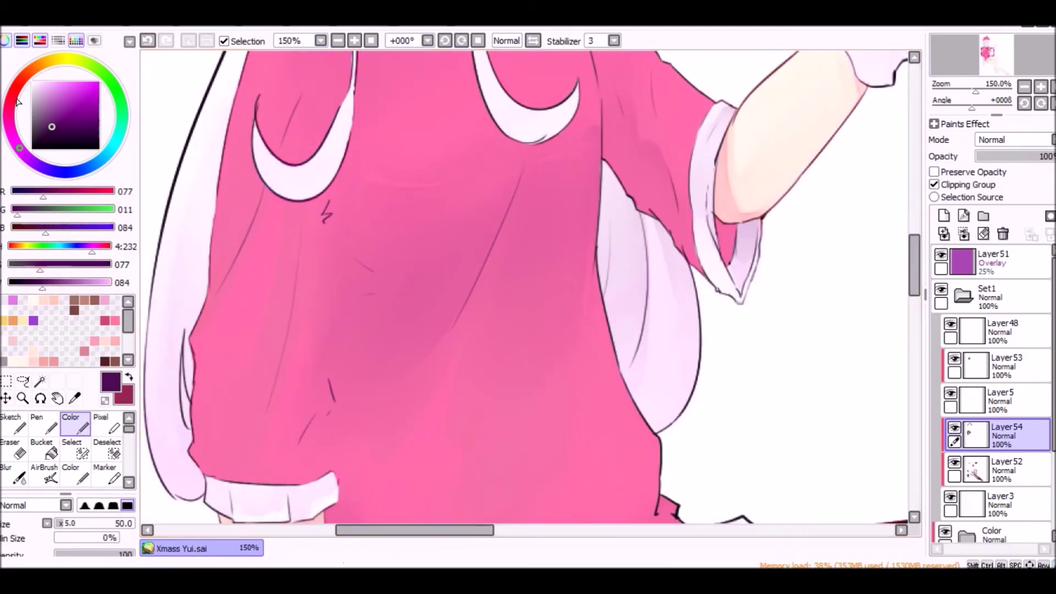
{"action": "scroll", "coordinate": [801, 294], "scroll_direction": "down", "scroll_amount": 6}
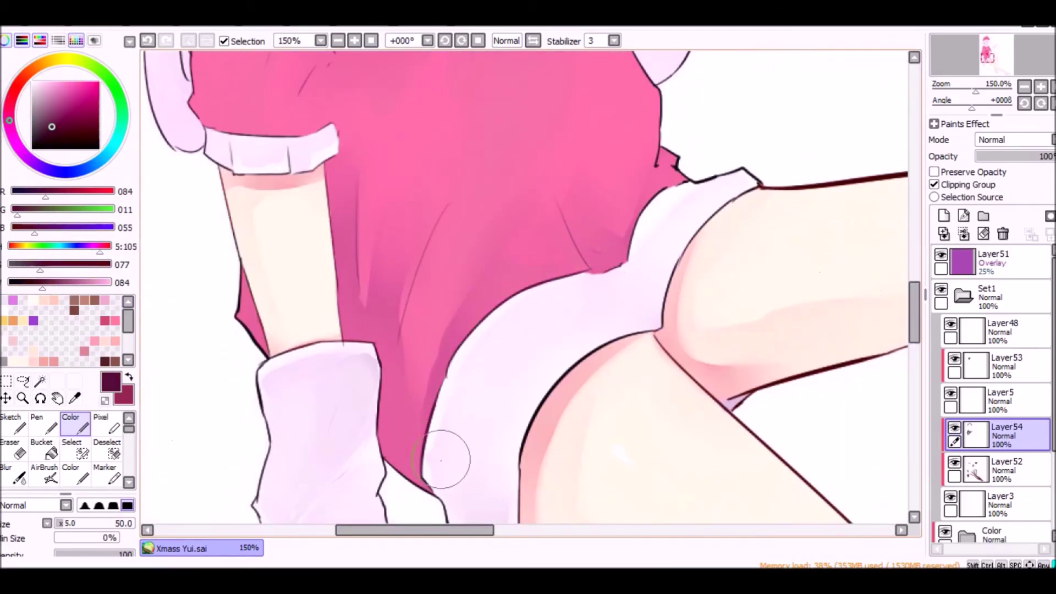
{"action": "scroll", "coordinate": [898, 282], "scroll_direction": "up", "scroll_amount": 8}
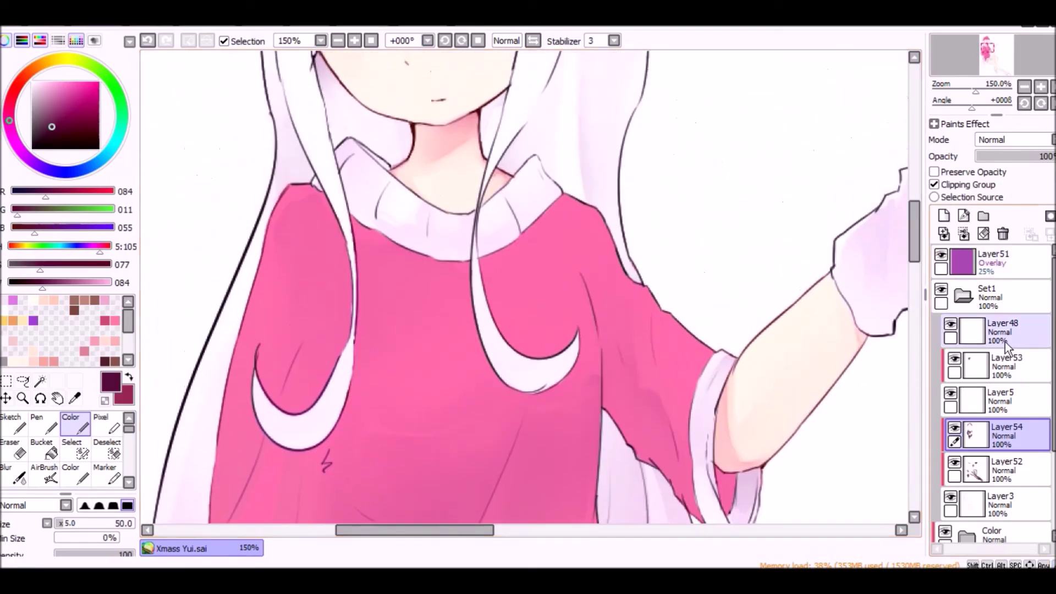
- Toggle Layer3's visibility to check the dress colouring beneath the line art
{"action": "left_click", "coordinate": [999, 504]}
{"action": "scroll", "coordinate": [989, 412], "scroll_direction": "down", "scroll_amount": 2}
{"action": "scroll", "coordinate": [520, 299], "scroll_direction": "down", "scroll_amount": 6}
{"action": "key", "text": "e"}
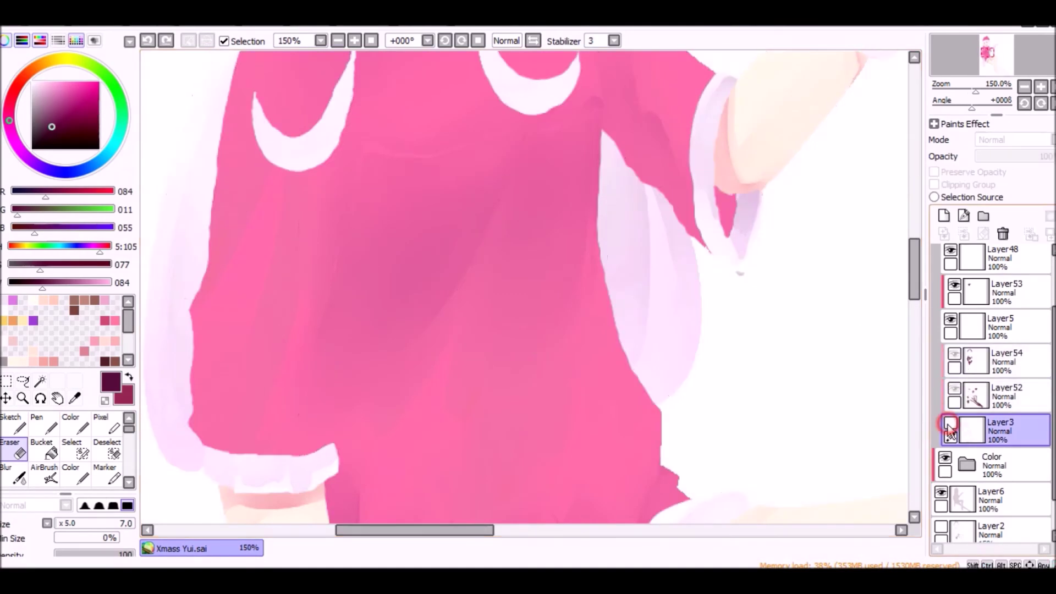
{"action": "left_click", "coordinate": [980, 358]}
{"action": "key", "text": "b"}
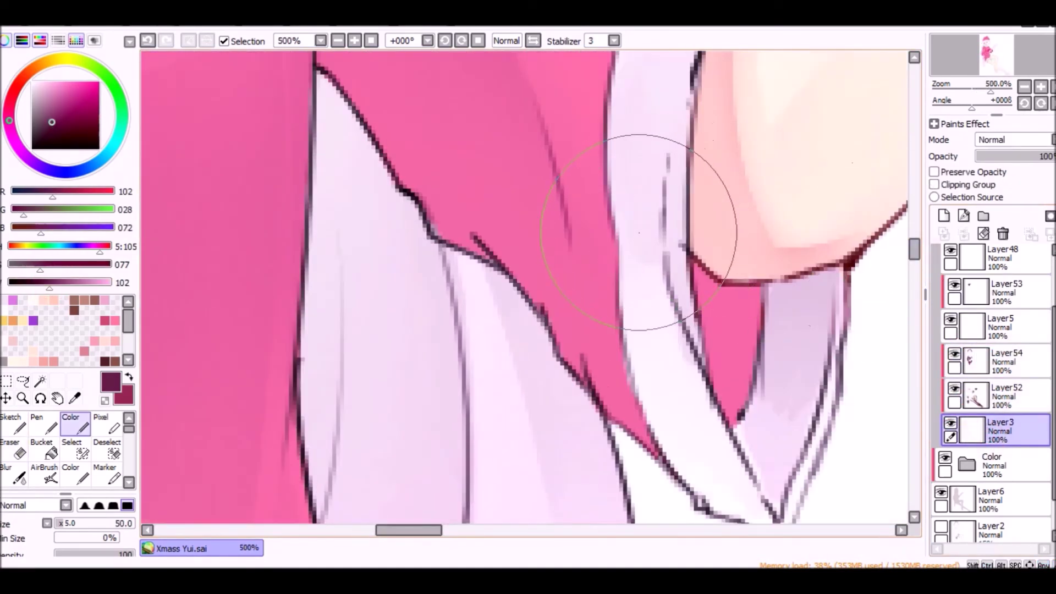
{"action": "left_click_drag", "start_coordinate": [638, 286], "coordinate": [632, 354]}
{"action": "key", "text": "ctrl+z"}
- Erase the stray and doubled lines around the raised arm's sleeve cuff on Layer3 with the Eraser at size 9
{"action": "key", "text": "e"}
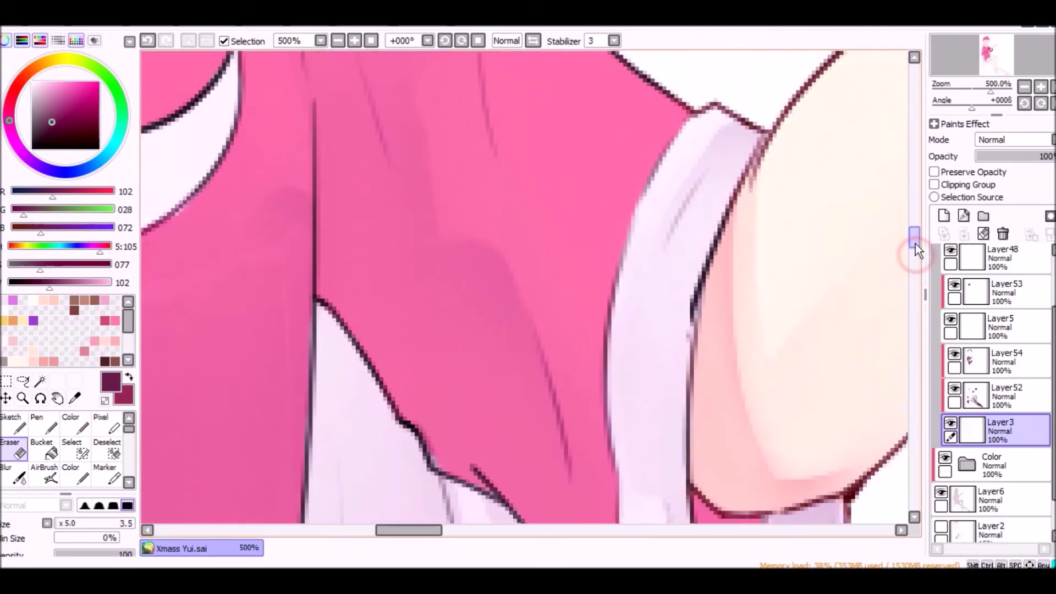
{"action": "scroll", "coordinate": [667, 354], "scroll_direction": "up", "scroll_amount": 1}
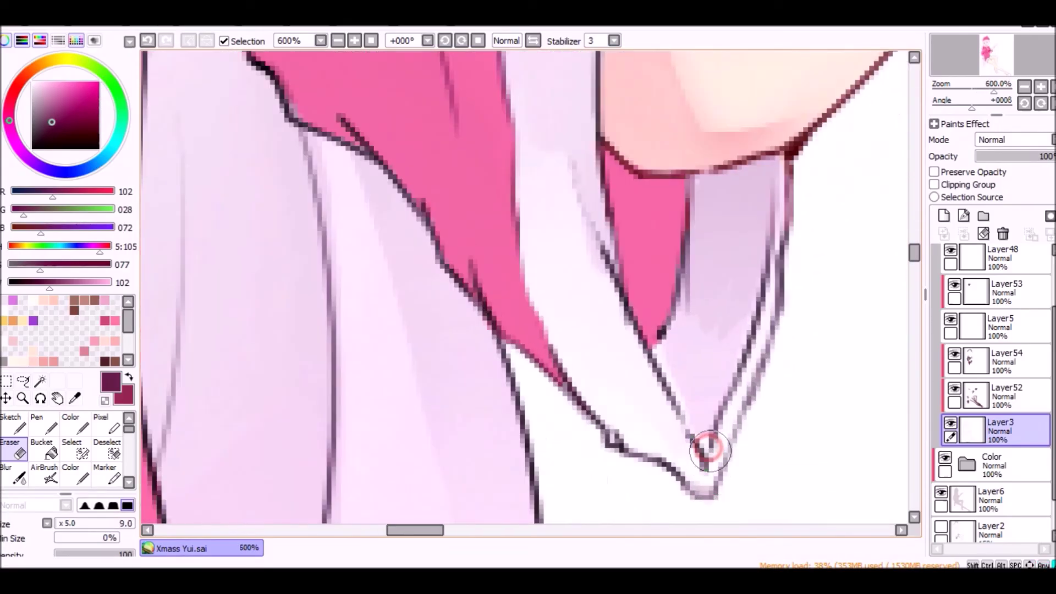
{"action": "left_click_drag", "start_coordinate": [707, 441], "coordinate": [732, 375]}
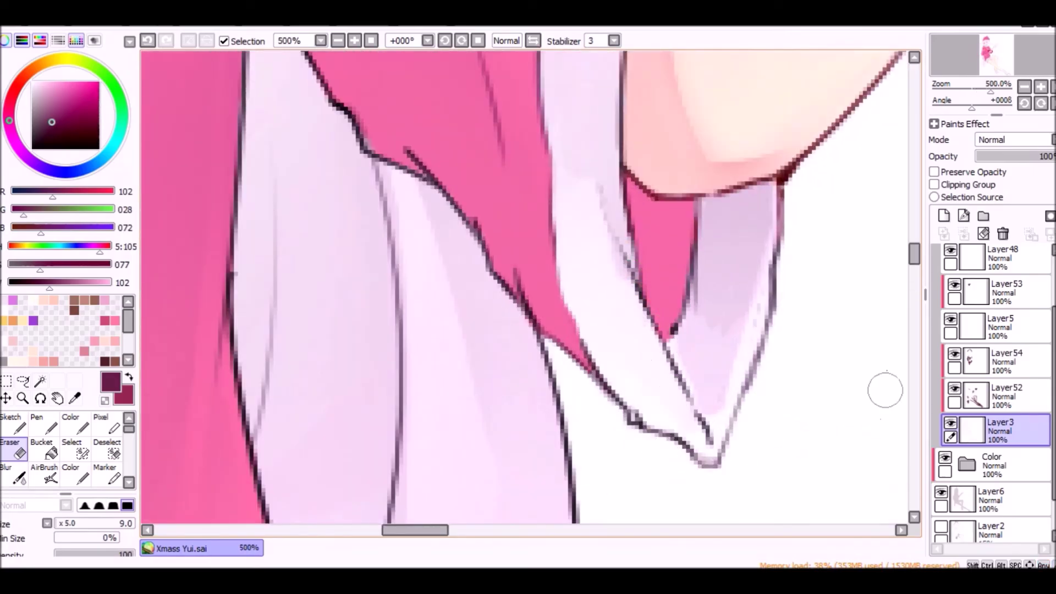
- Add a clipped layer above Layer3 and tint the sleeve and cuff outlines with plum (RGB 110, 36, 80) at size 12
{"action": "left_click", "coordinate": [943, 216]}
{"action": "left_click", "coordinate": [934, 184]}
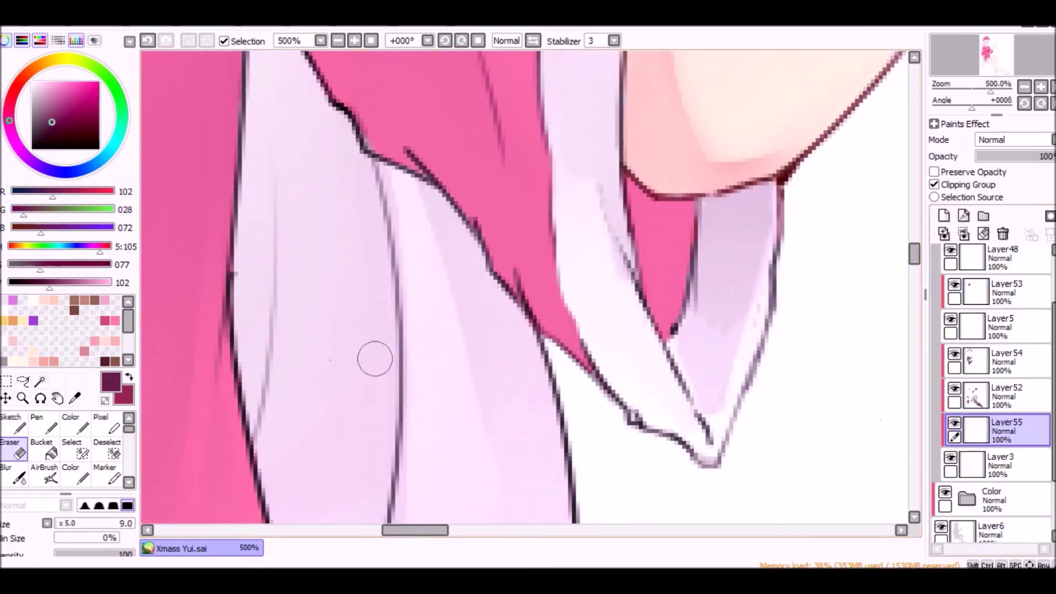
{"action": "left_click", "coordinate": [70, 423]}
{"action": "left_click_drag", "start_coordinate": [50, 282], "coordinate": [65, 282]}
{"action": "left_click", "coordinate": [655, 377], "text": "alt"}
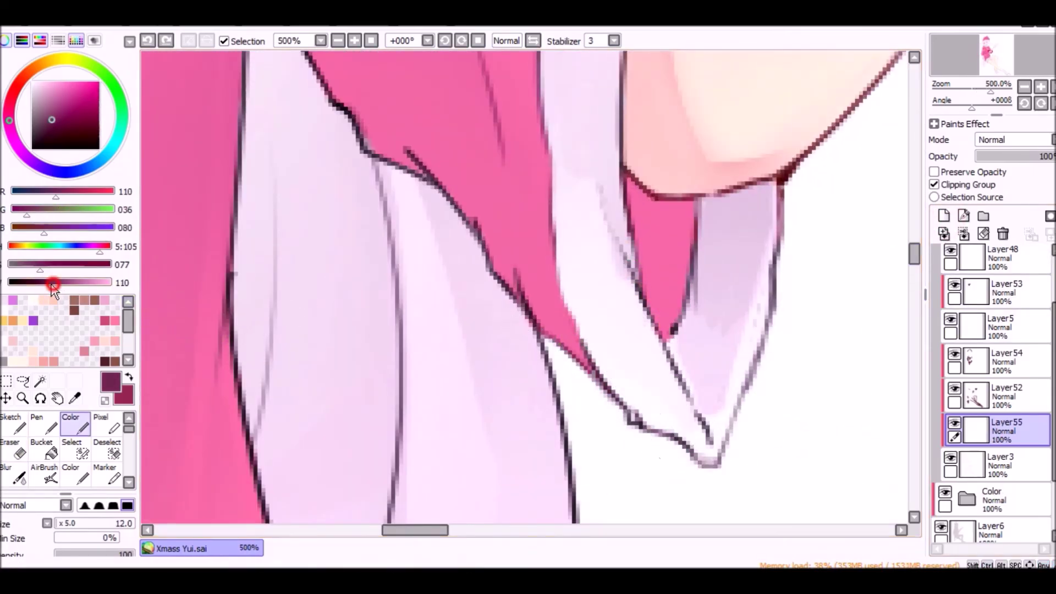
{"action": "scroll", "coordinate": [577, 424], "scroll_direction": "up", "scroll_amount": 5}
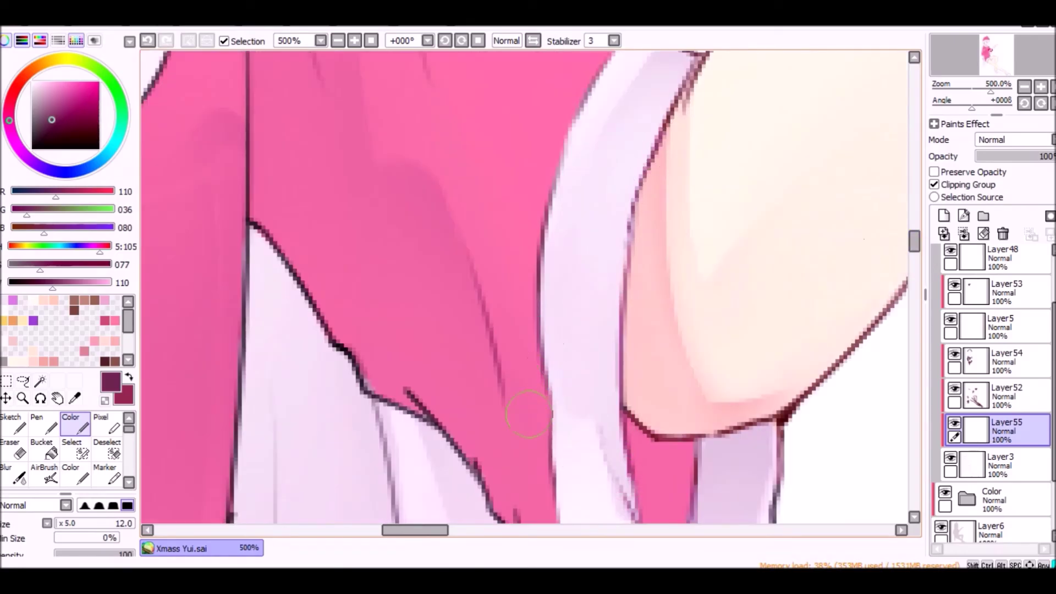
{"action": "scroll", "coordinate": [586, 76], "scroll_direction": "down", "scroll_amount": 5}
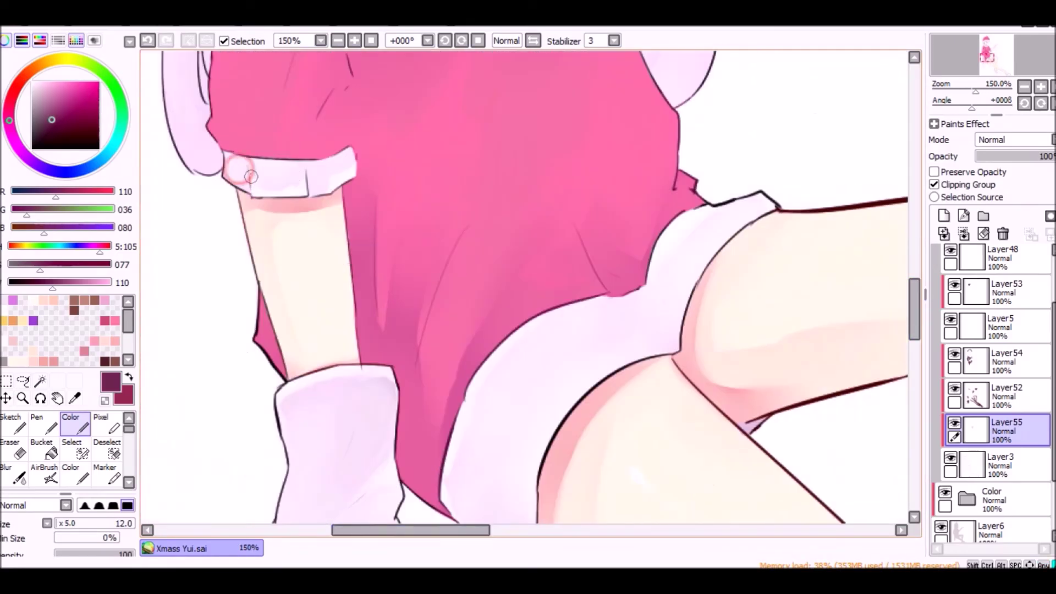
- Recolour the lowered wrist cuff and dress fur trim outlines with lighter plum (RGB 118, 44, 88) at size 30, blending with Blur at size 40
{"action": "scroll", "coordinate": [236, 163], "scroll_direction": "down", "scroll_amount": 5}
{"action": "scroll", "coordinate": [259, 378], "scroll_direction": "up", "scroll_amount": 3}
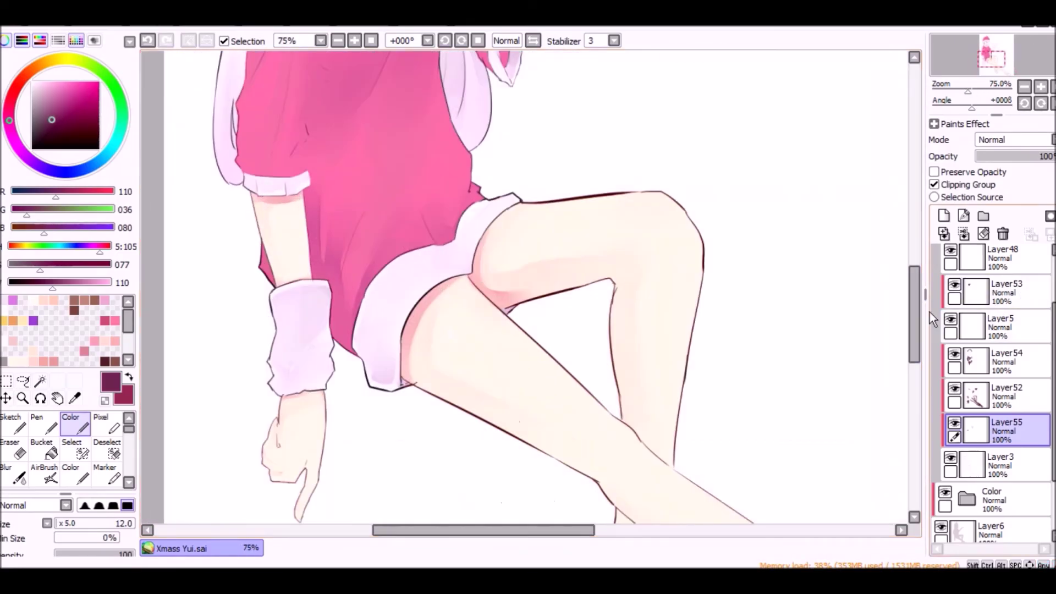
{"action": "scroll", "coordinate": [259, 377], "scroll_direction": "up", "scroll_amount": 2}
{"action": "left_click", "coordinate": [47, 285]}
{"action": "key", "text": "ctrl+z"}
{"action": "left_click", "coordinate": [272, 363], "text": "alt"}
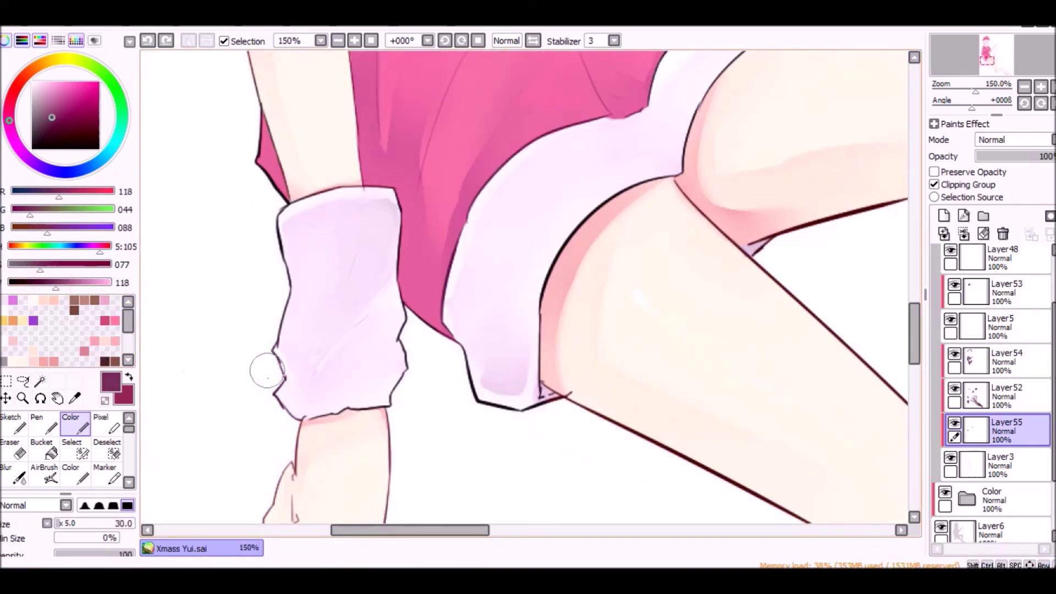
{"action": "key", "text": "b"}
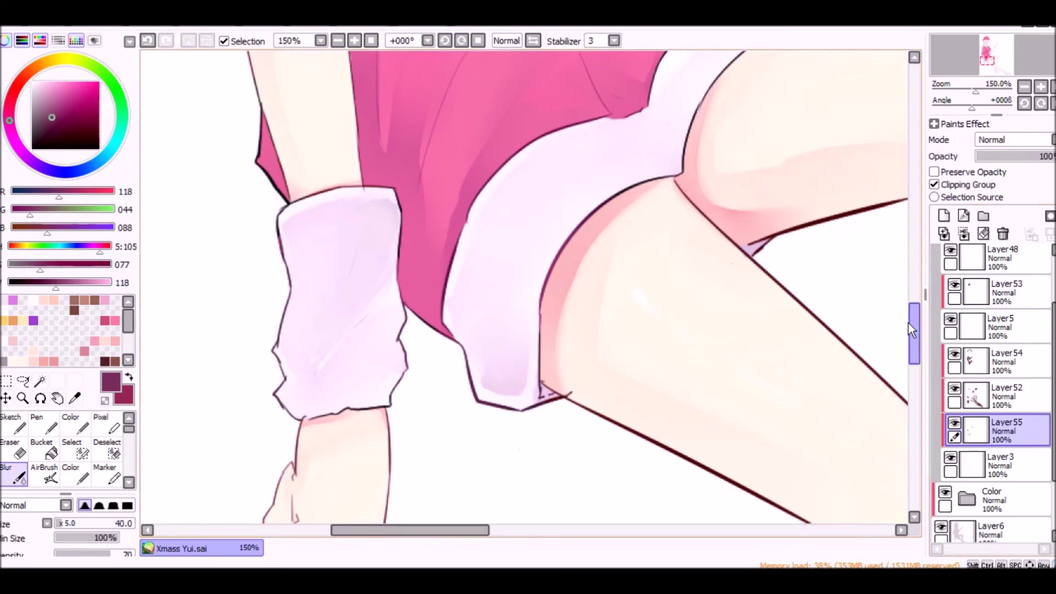
- Tint the shoe outlines with the same plum (RGB 118, 44, 88) and soften the colour transitions with the Blur brush
{"action": "scroll", "coordinate": [711, 265], "scroll_direction": "down", "scroll_amount": 2}
{"action": "scroll", "coordinate": [722, 291], "scroll_direction": "right", "scroll_amount": 3}
{"action": "scroll", "coordinate": [576, 274], "scroll_direction": "down", "scroll_amount": 3}
{"action": "key", "text": "c"}
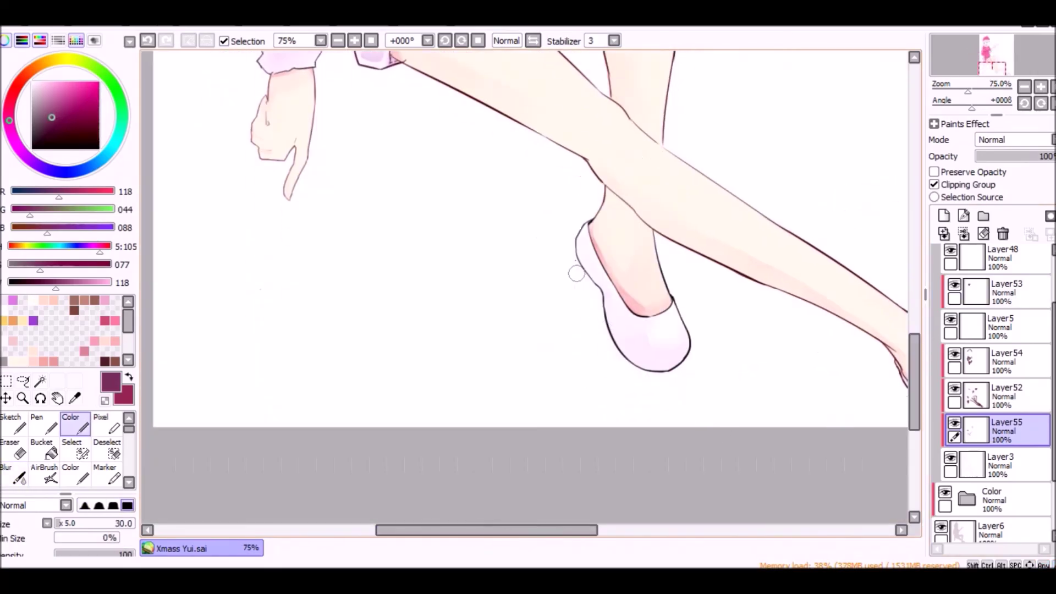
{"action": "key", "text": "b"}
{"action": "scroll", "coordinate": [657, 409], "scroll_direction": "right", "scroll_amount": 3}
{"action": "key", "text": "c"}
{"action": "key", "text": "b"}
{"action": "key", "text": "g"}
{"action": "left_click", "coordinate": [806, 398]}
{"action": "key", "text": "ctrl+z"}
{"action": "key", "text": "c"}
{"action": "scroll", "coordinate": [806, 399], "scroll_direction": "down", "scroll_amount": 3}
{"action": "scroll", "coordinate": [527, 286], "scroll_direction": "up", "scroll_amount": 5}
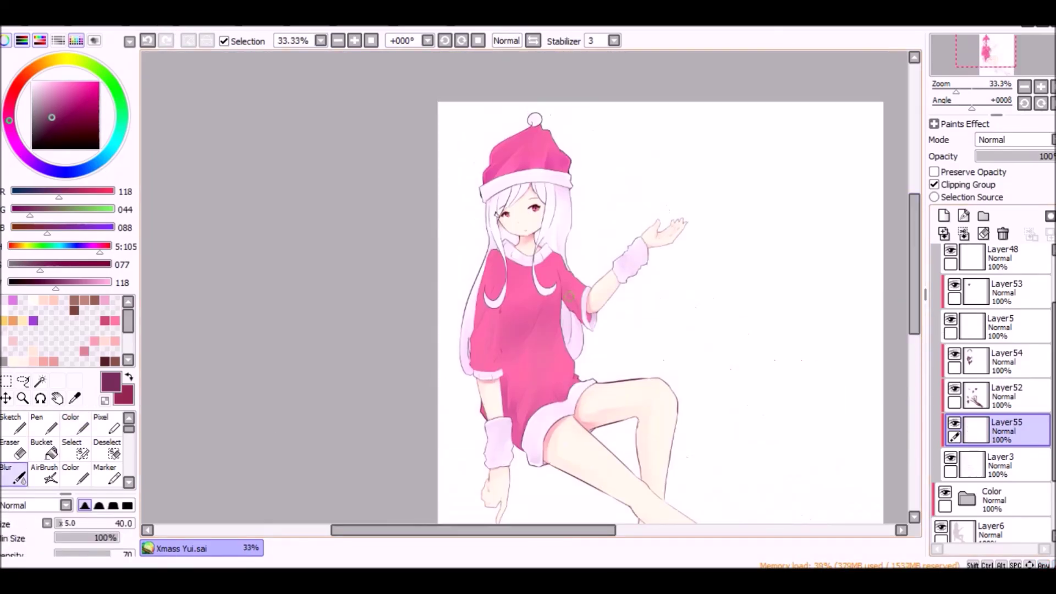
- Tint the hair strand and hair clip lines around the face with plum (RGB 118, 44, 88) at size 30 and blend them with Blur
{"action": "scroll", "coordinate": [285, 429], "scroll_direction": "up", "scroll_amount": 4}
{"action": "key", "text": "b"}
{"action": "scroll", "coordinate": [308, 82], "scroll_direction": "up", "scroll_amount": 3}
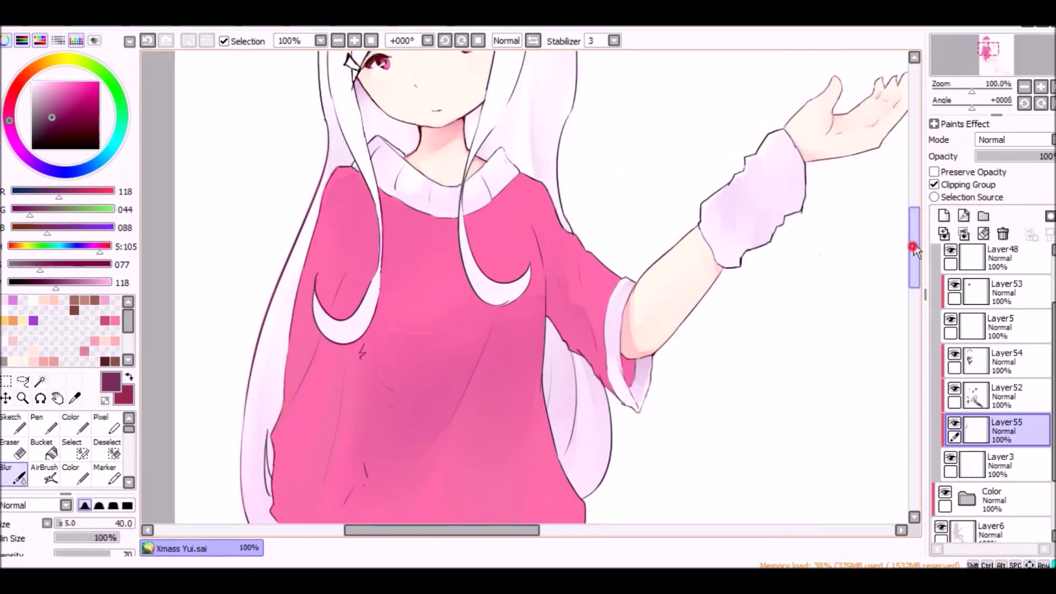
{"action": "scroll", "coordinate": [567, 82], "scroll_direction": "up", "scroll_amount": 3}
{"action": "key", "text": "c"}
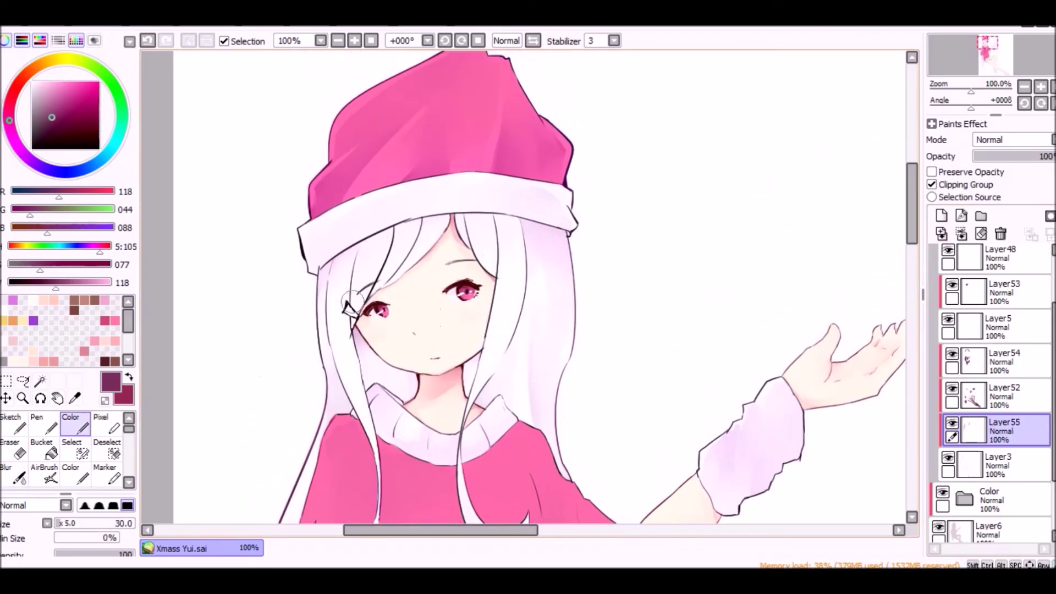
{"action": "scroll", "coordinate": [384, 225], "scroll_direction": "up", "scroll_amount": 2}
{"action": "key", "text": "b"}
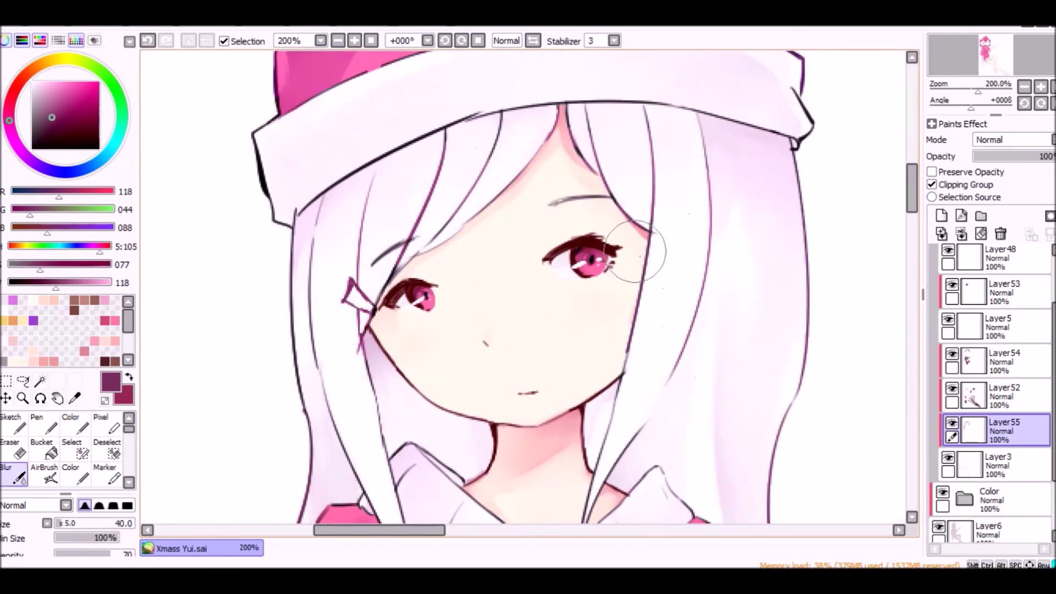
- Add a new layer beneath Layer3 and fill the hair clip with crimson (RGB 146, 38, 76) plus a pink (RGB 255, 141, 181) highlight
{"action": "left_click", "coordinate": [989, 497]}
{"action": "left_click", "coordinate": [941, 215]}
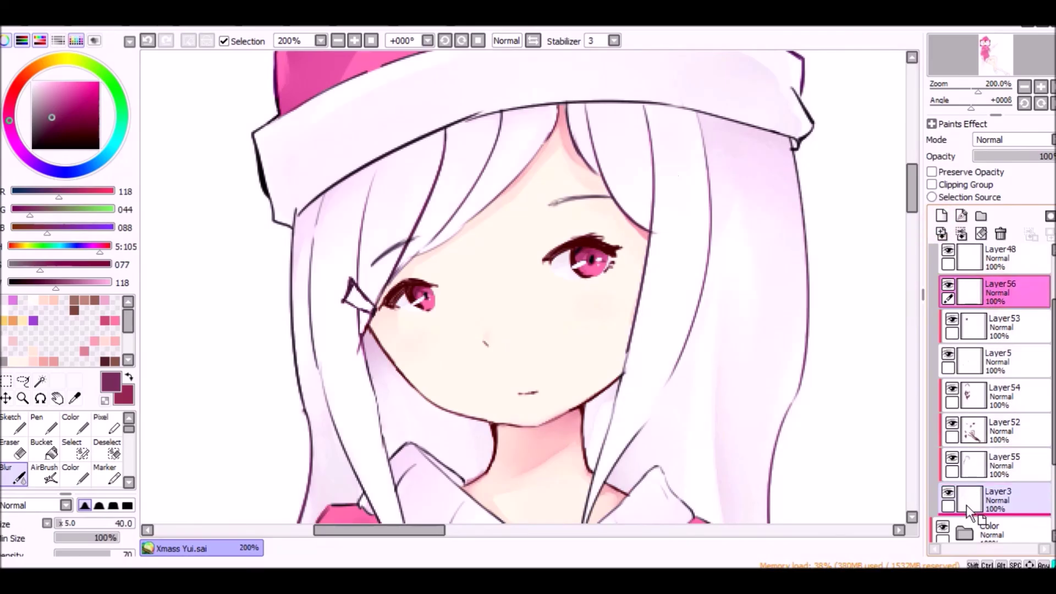
{"action": "key", "text": "c"}
{"action": "scroll", "coordinate": [336, 311], "scroll_direction": "up", "scroll_amount": 4}
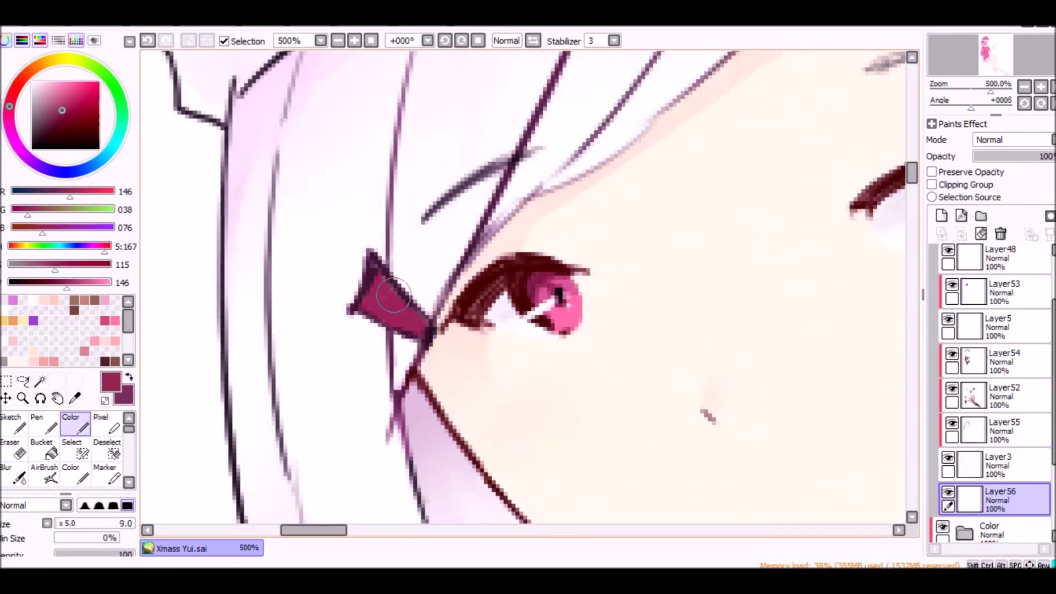
{"action": "left_click", "coordinate": [367, 302], "text": "alt"}
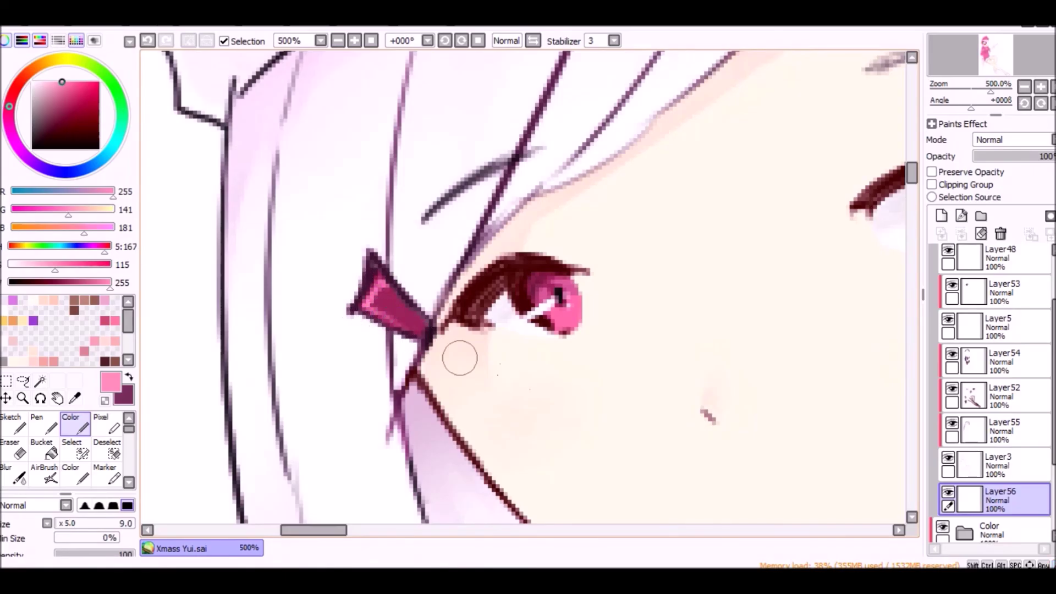
{"action": "scroll", "coordinate": [419, 342], "scroll_direction": "down", "scroll_amount": 5}
{"action": "scroll", "coordinate": [546, 395], "scroll_direction": "up", "scroll_amount": 1}
{"action": "left_click_drag", "start_coordinate": [913, 201], "coordinate": [915, 224]}
{"action": "scroll", "coordinate": [915, 224], "scroll_direction": "down", "scroll_amount": 5}
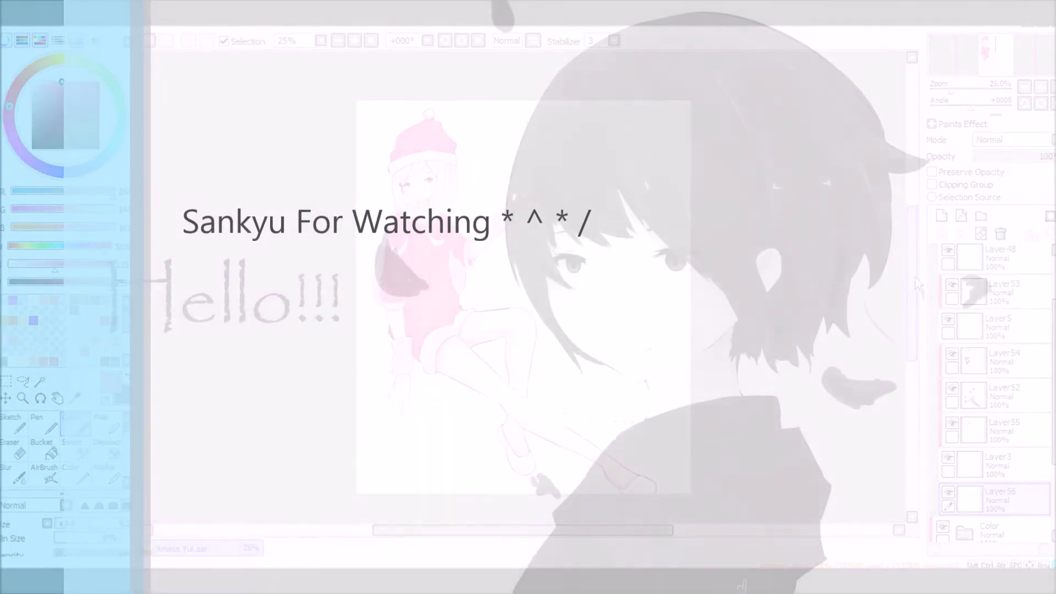